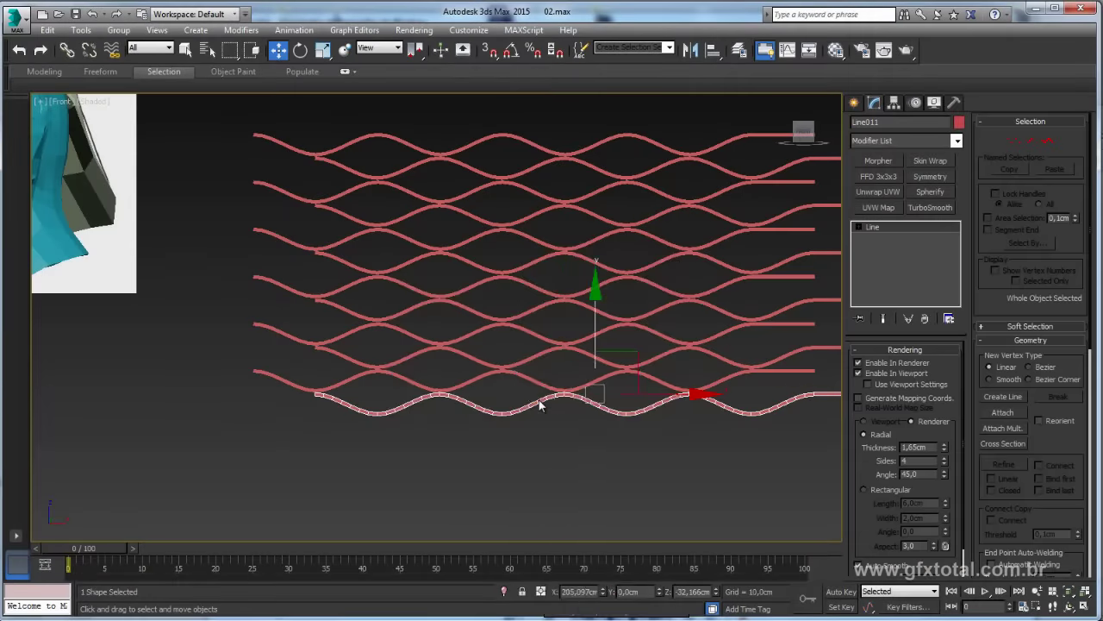
Attach the eleven other wavy lines, bottom to top, into the single shape Line011
right_click(538, 400)
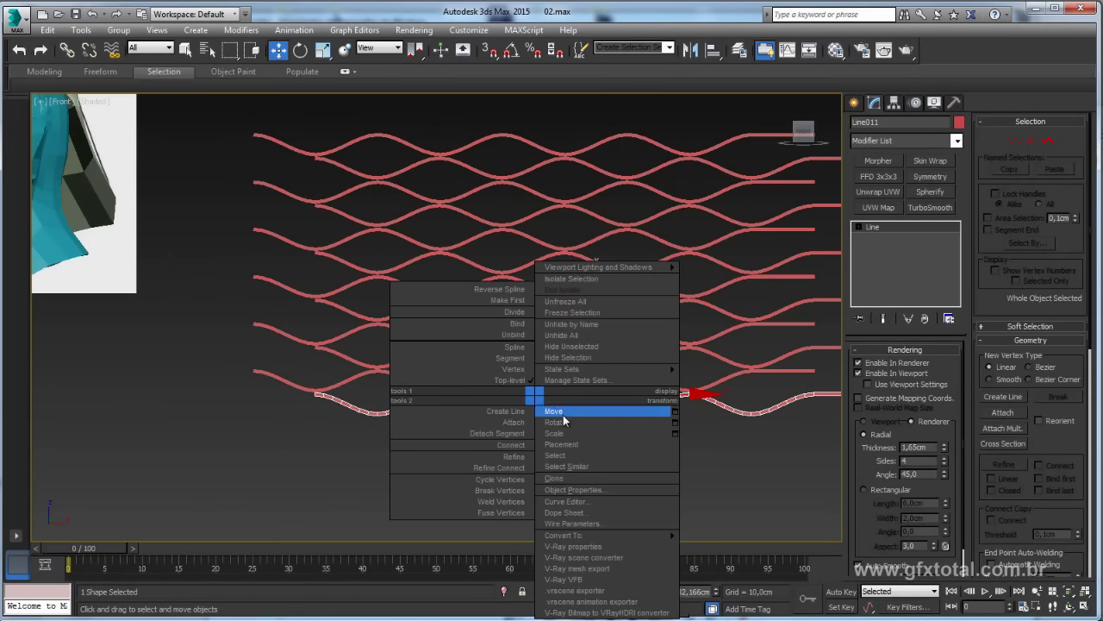
left_click(688, 479)
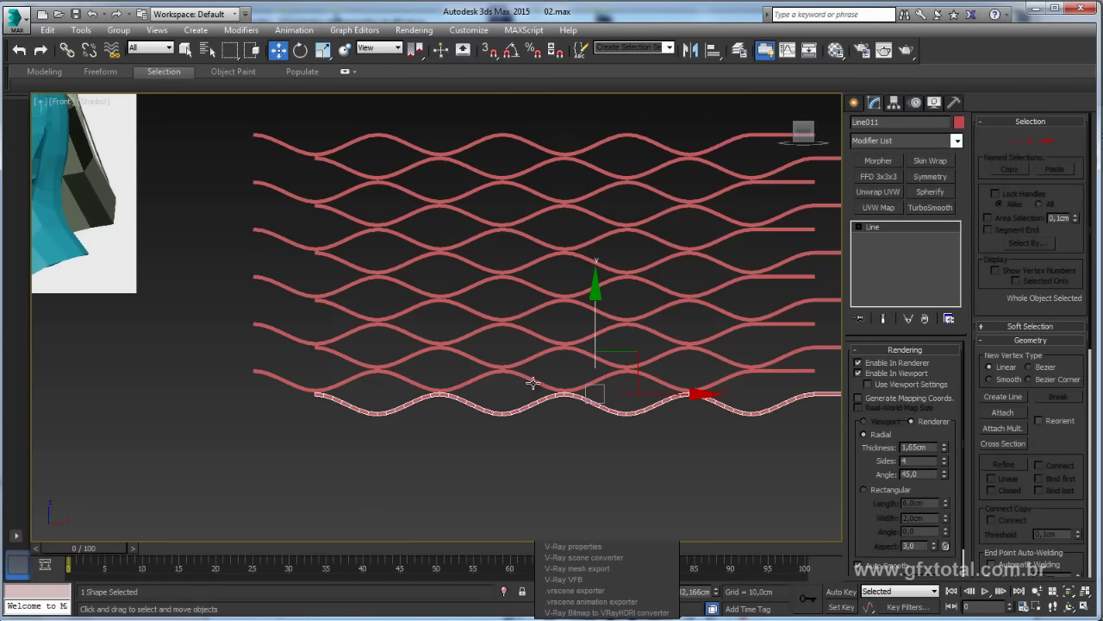
left_click(1004, 413)
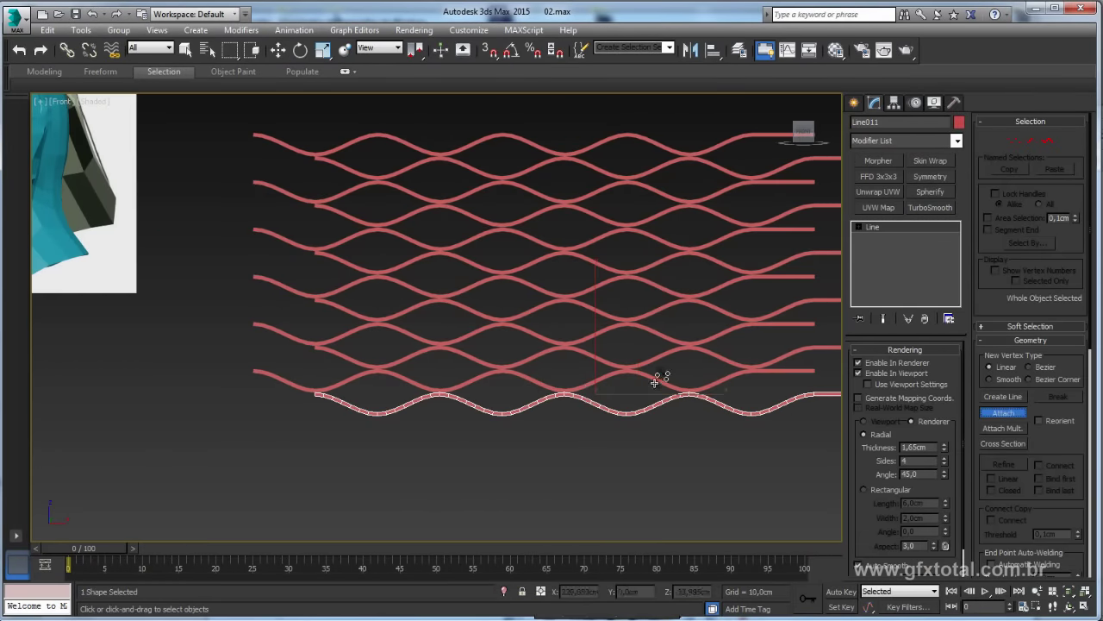
left_click(649, 369)
left_click(647, 344)
left_click(647, 319)
left_click(648, 298)
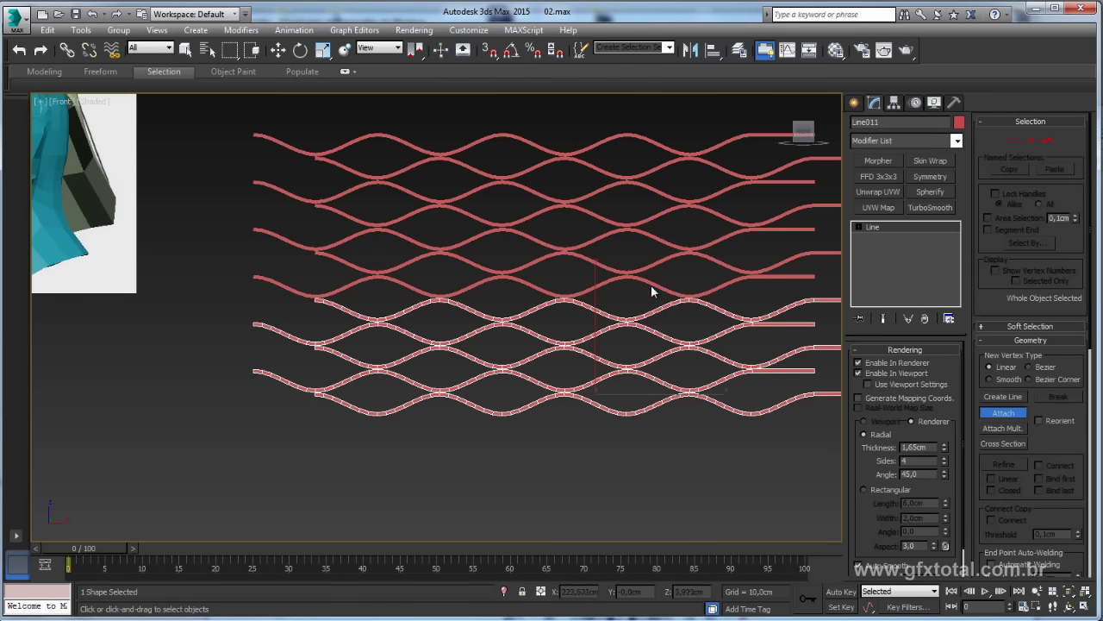
left_click(652, 275)
left_click(655, 252)
left_click(655, 227)
left_click(653, 209)
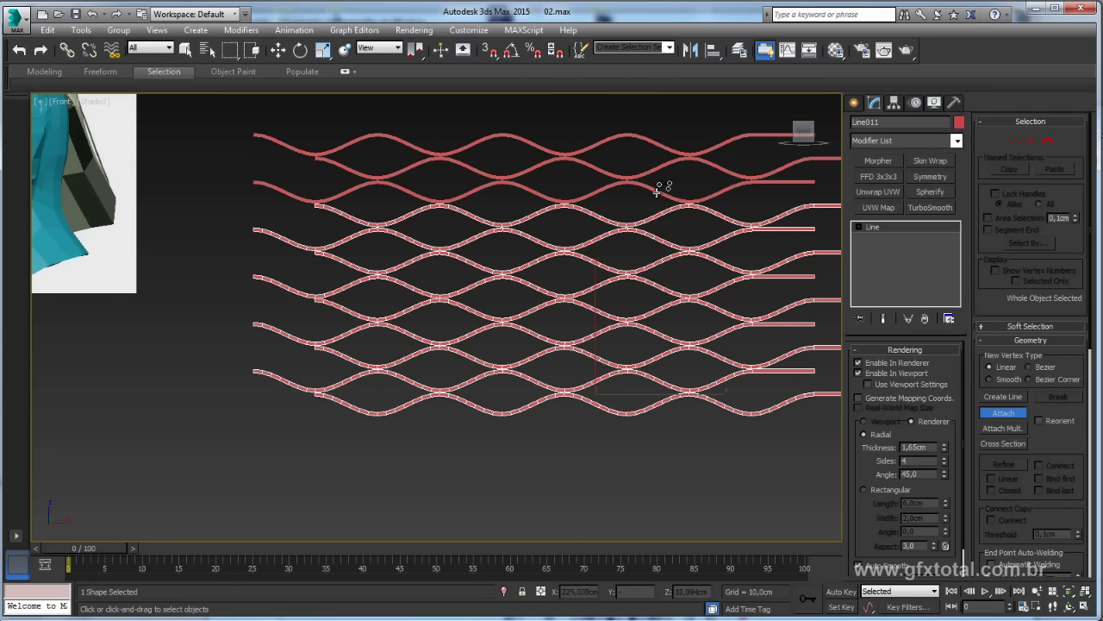
left_click(655, 186)
left_click(652, 164)
left_click(659, 143)
End attaching and stretch the lattice to 325% along Y in the Perspective view
right_click(659, 140)
key("w")
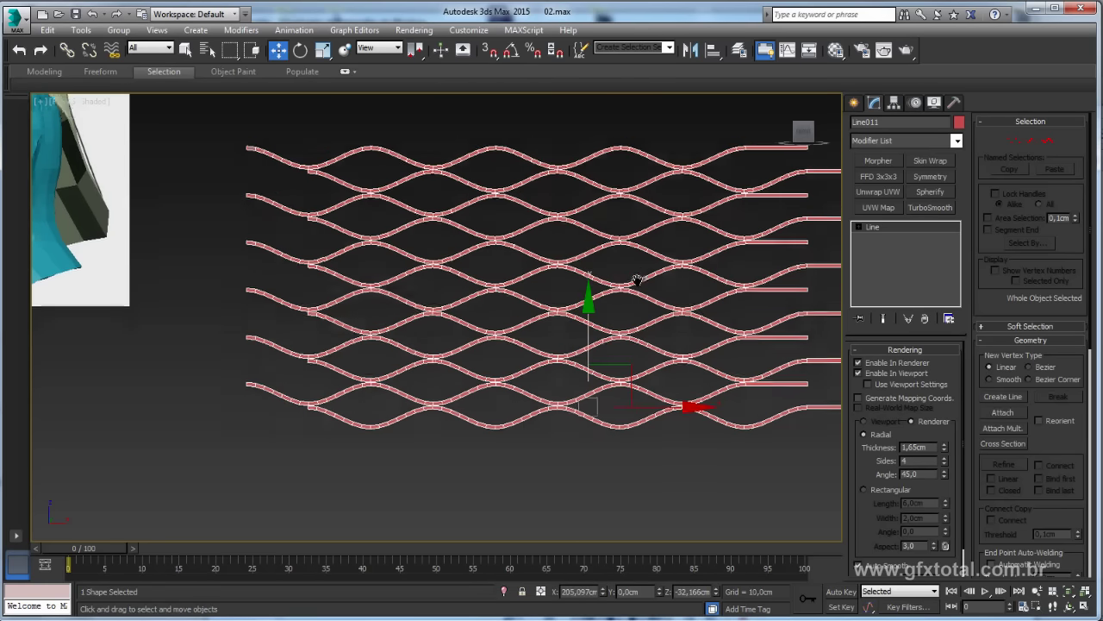
key("p")
mouse_move(563, 326)
middle_mouse_down("alt")
mouse_move(660, 347)
mouse_move(585, 363)
mouse_move(371, 466)
middle_mouse_up("alt")
key("r")
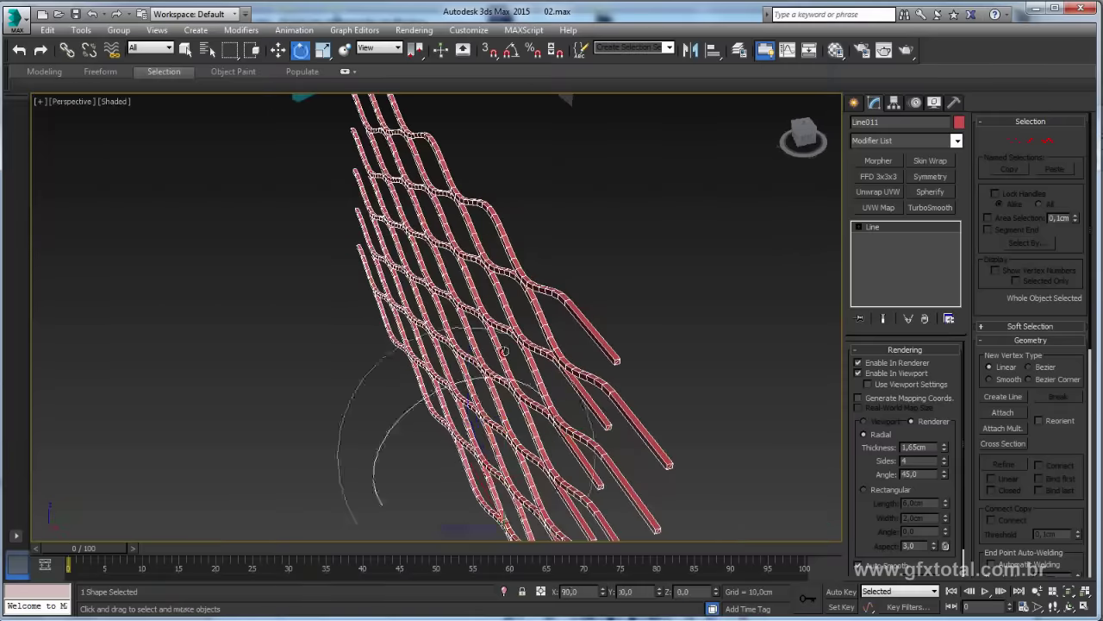
left_click_drag(352, 480, 229, 493)
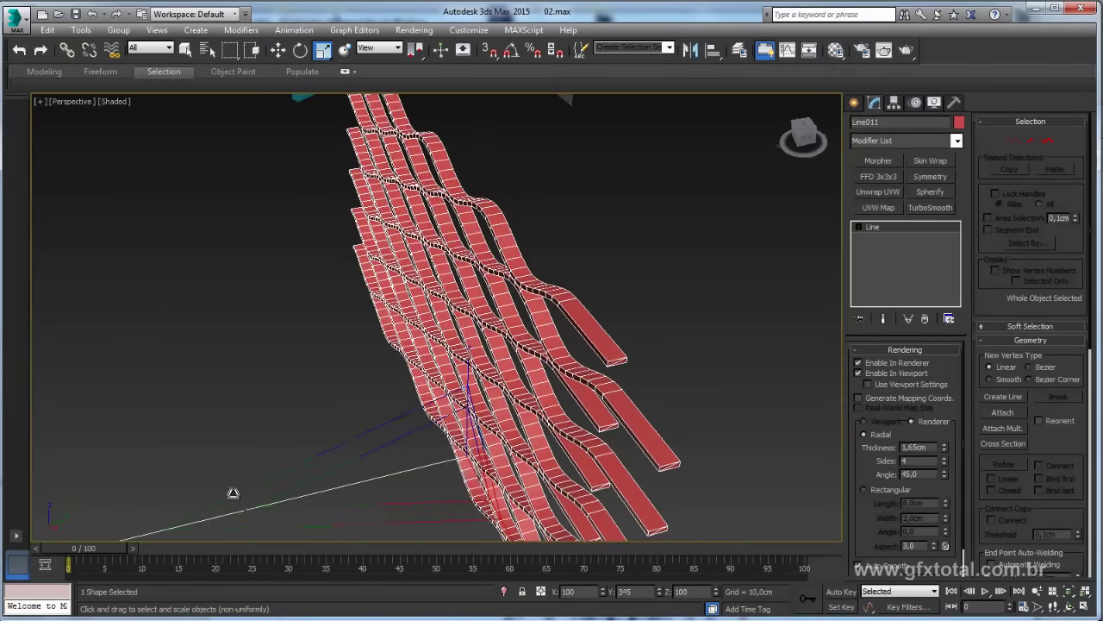
Convert Line011 to an Editable Poly and zoom out to frame it
right_click(486, 285)
mouse_move(552, 426)
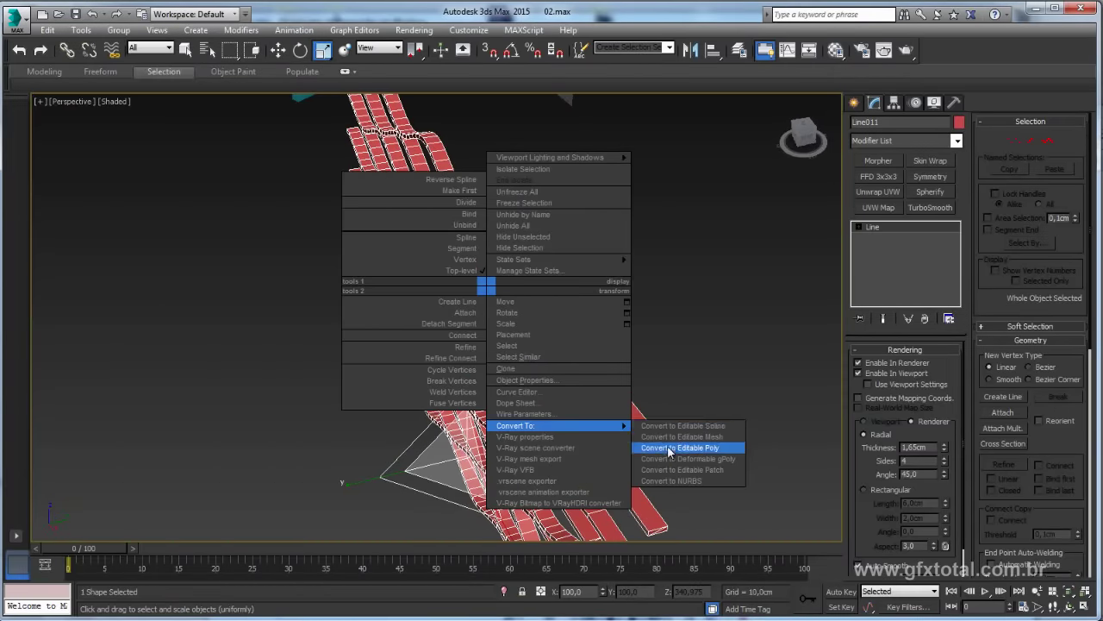
left_click(680, 448)
mouse_move(655, 414)
middle_mouse_down("alt")
mouse_move(601, 382)
mouse_move(604, 357)
mouse_move(672, 342)
middle_mouse_up("alt")
scroll(548, 372, "down", 3)
Shrink the lattice and move it onto the helmet's mouth area in the Front view
left_click_drag(693, 392, 729, 532)
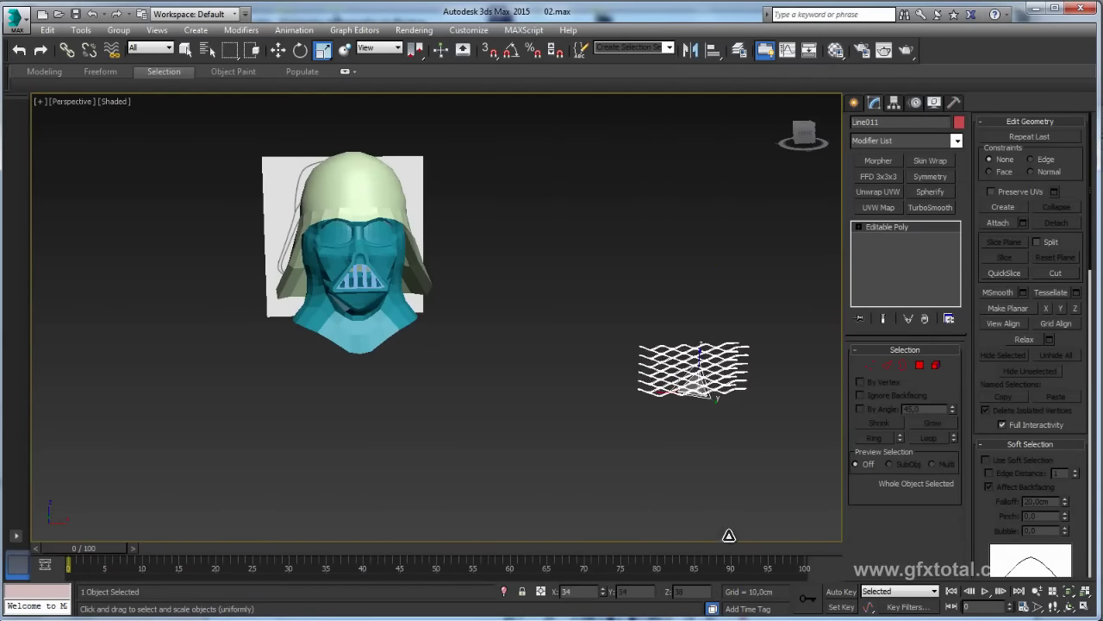
key("w")
left_click_drag(738, 348, 408, 282)
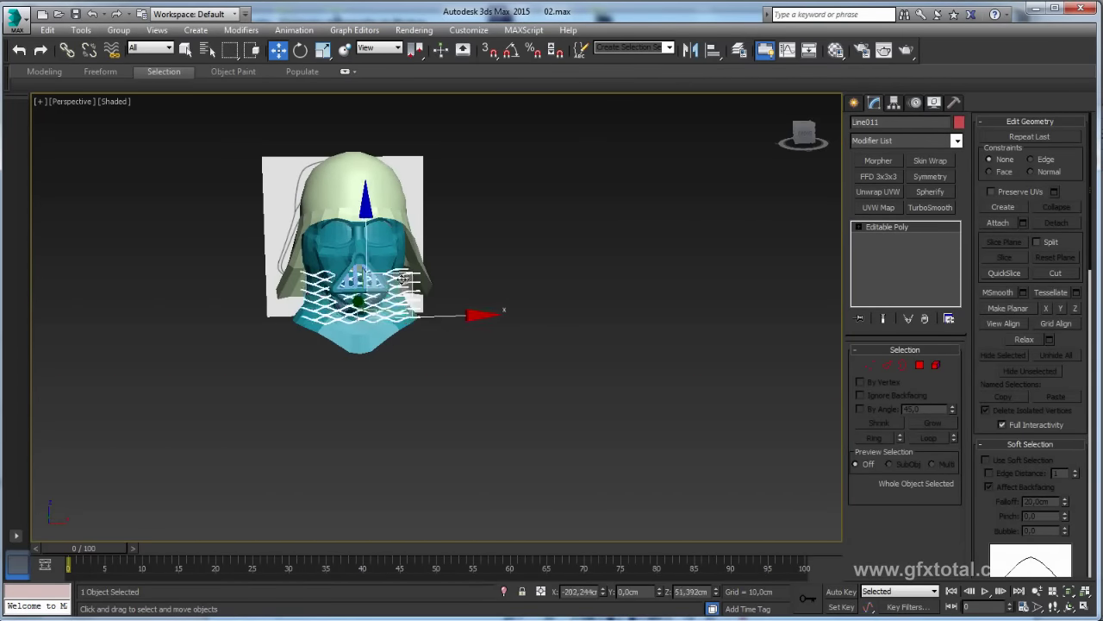
key("f")
key("z")
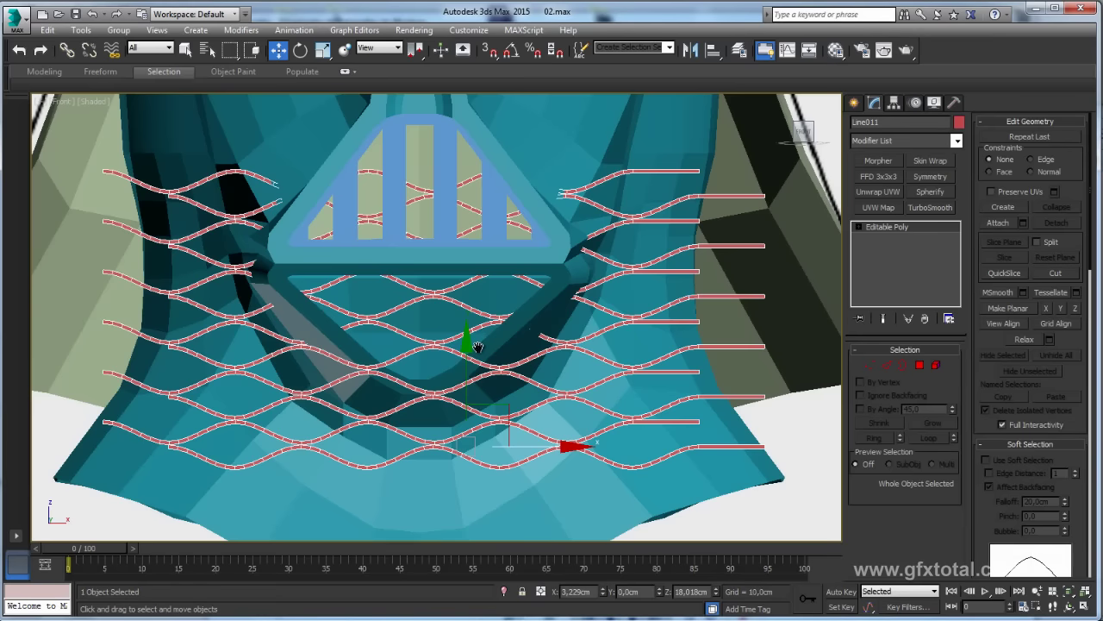
scroll(473, 345, "down", 3)
key("r")
left_click_drag(495, 390, 505, 468)
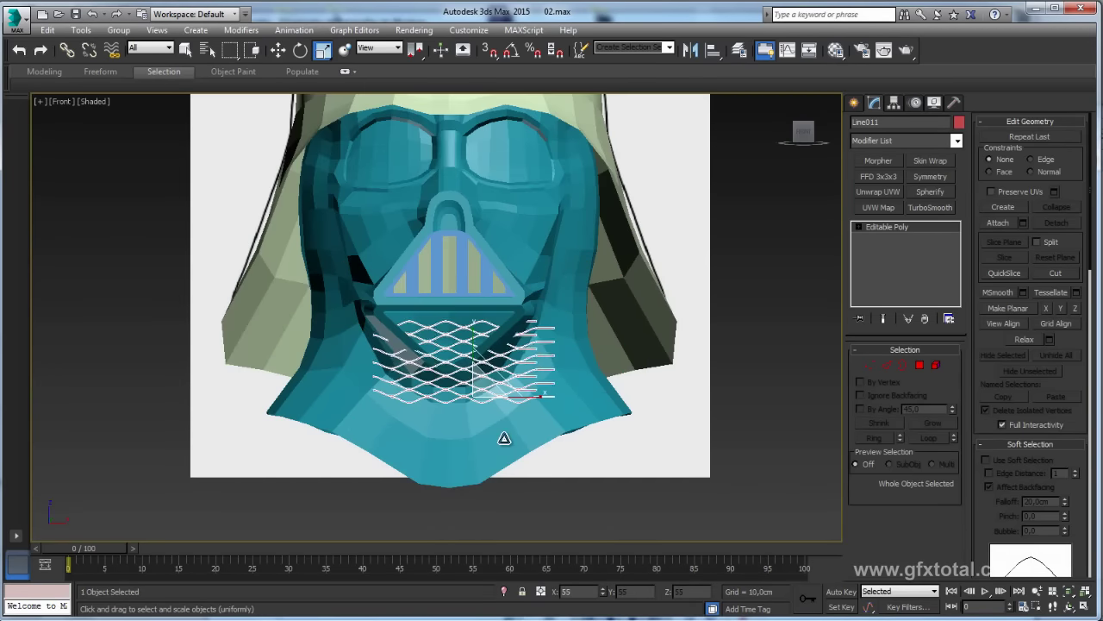
key("w")
mouse_move(508, 343)
left_mouse_down()
mouse_move(497, 306)
mouse_move(502, 326)
left_mouse_up()
scroll(467, 330, "up", 5)
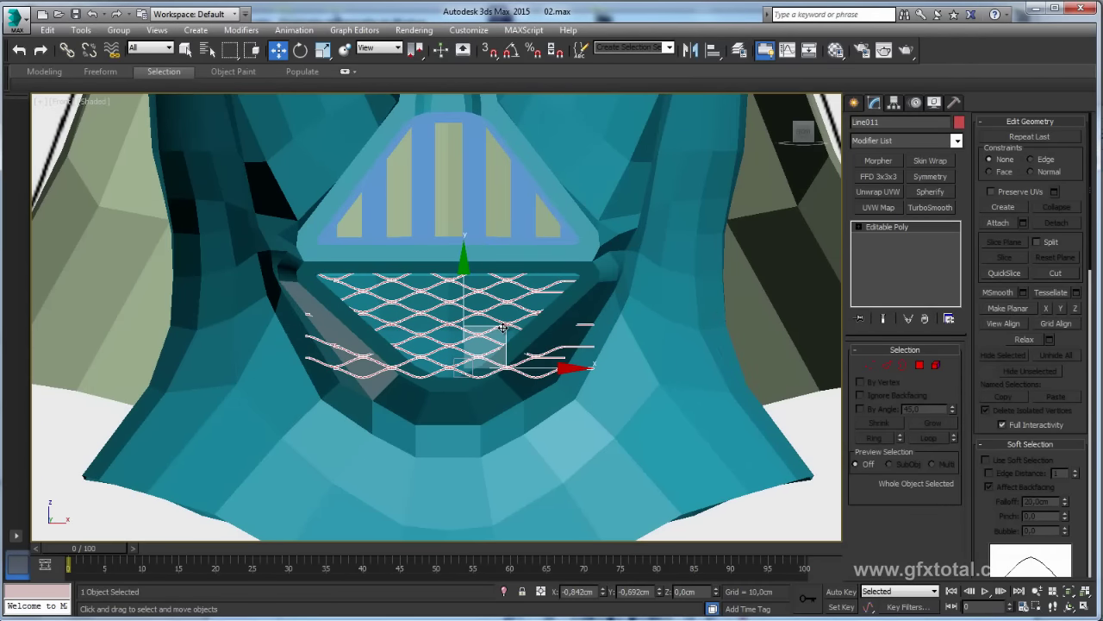
In Perspective, tilt the lattice to follow the face's slope and nudge it upward
key("p")
mouse_move(502, 327)
middle_mouse_down("alt")
mouse_move(477, 347)
mouse_move(450, 328)
middle_mouse_up("alt")
key("e")
left_click_drag(444, 310, 415, 354)
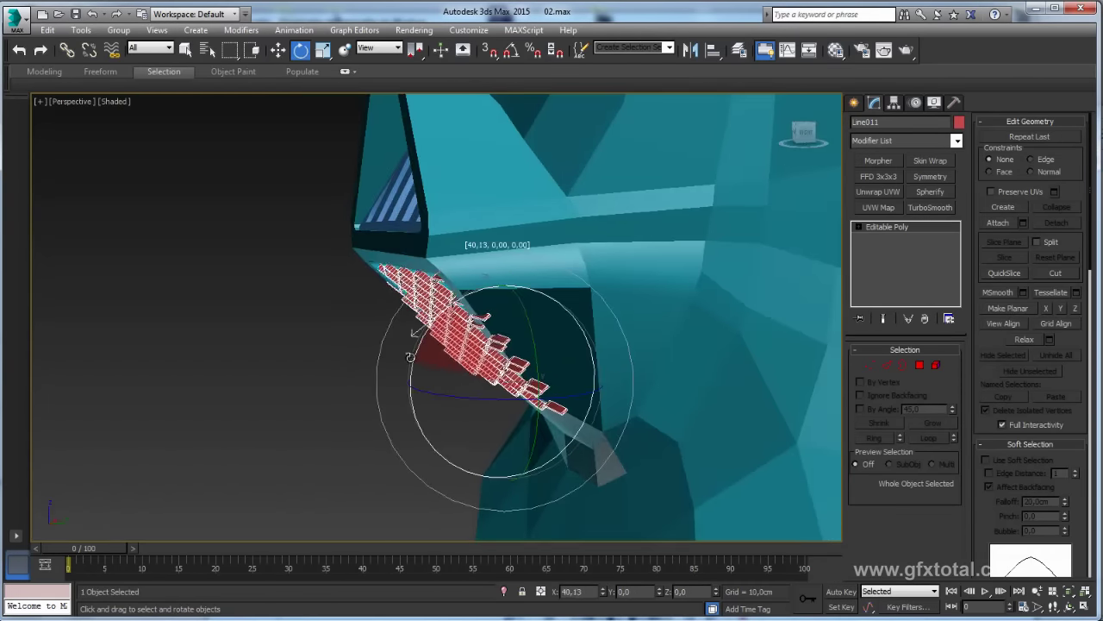
key("w")
left_click_drag(543, 342, 530, 329)
Tilt the lattice about 2.66 degrees further, checking it from the side and front
mouse_move(530, 330)
middle_mouse_down("alt")
mouse_move(597, 286)
mouse_move(517, 319)
middle_mouse_up("alt")
key("e")
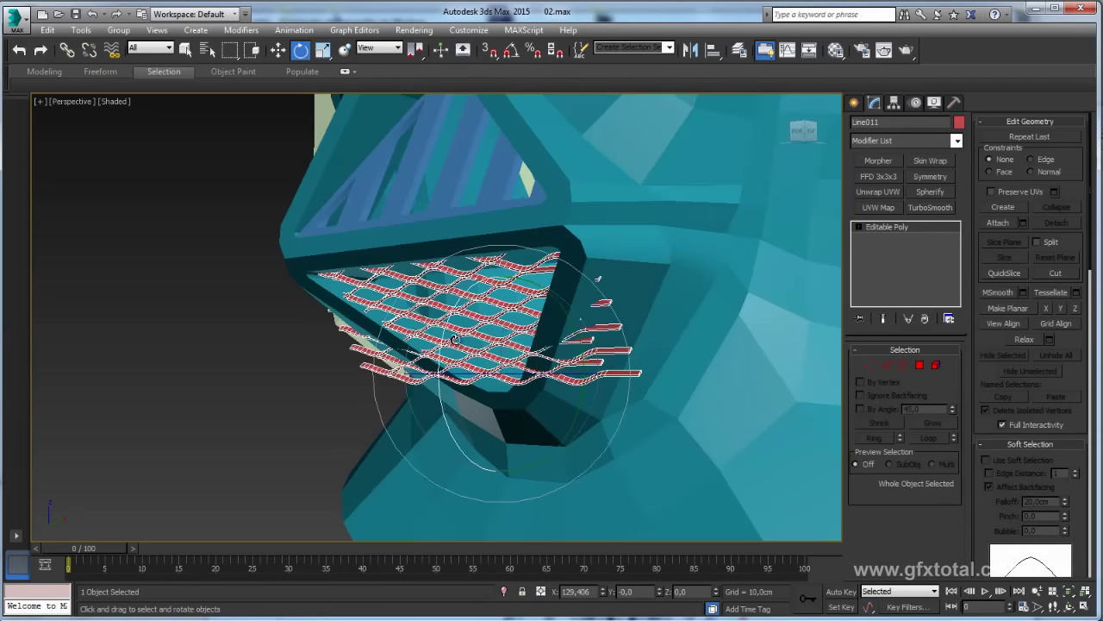
left_click_drag(448, 345, 442, 337)
middle_click_drag(534, 334, 549, 331, "alt")
key("w")
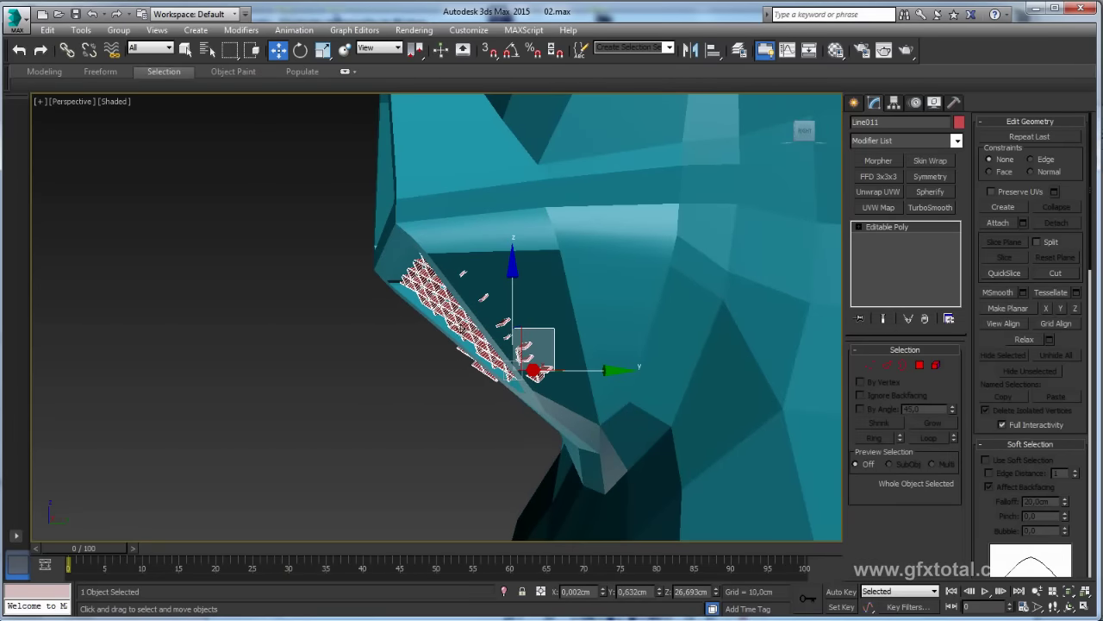
key("e")
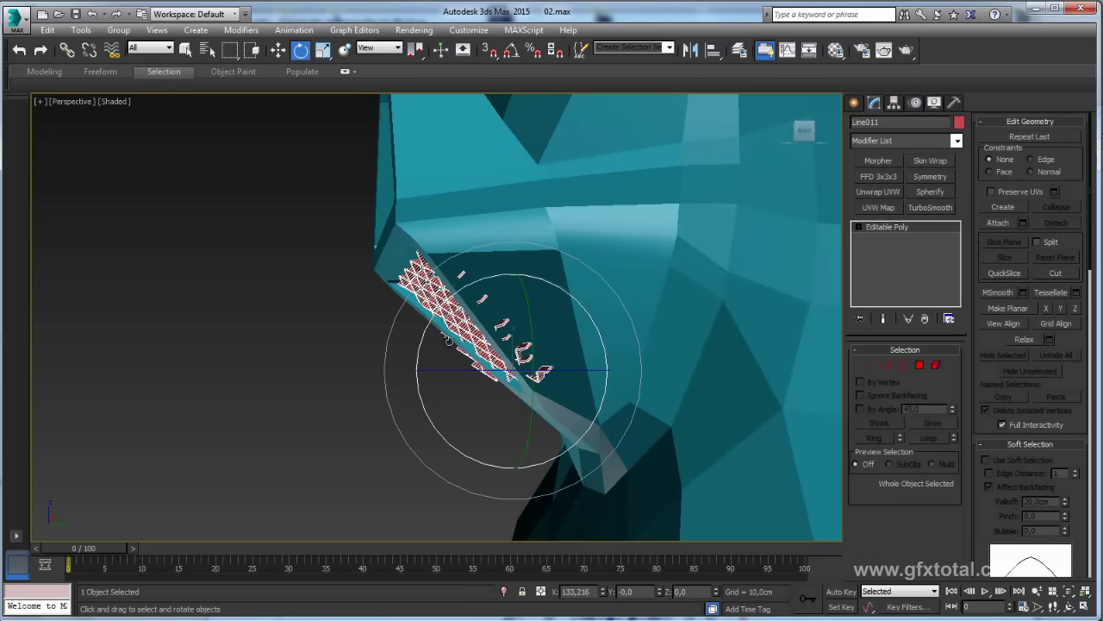
middle_click_drag(431, 317, 562, 339, "alt")
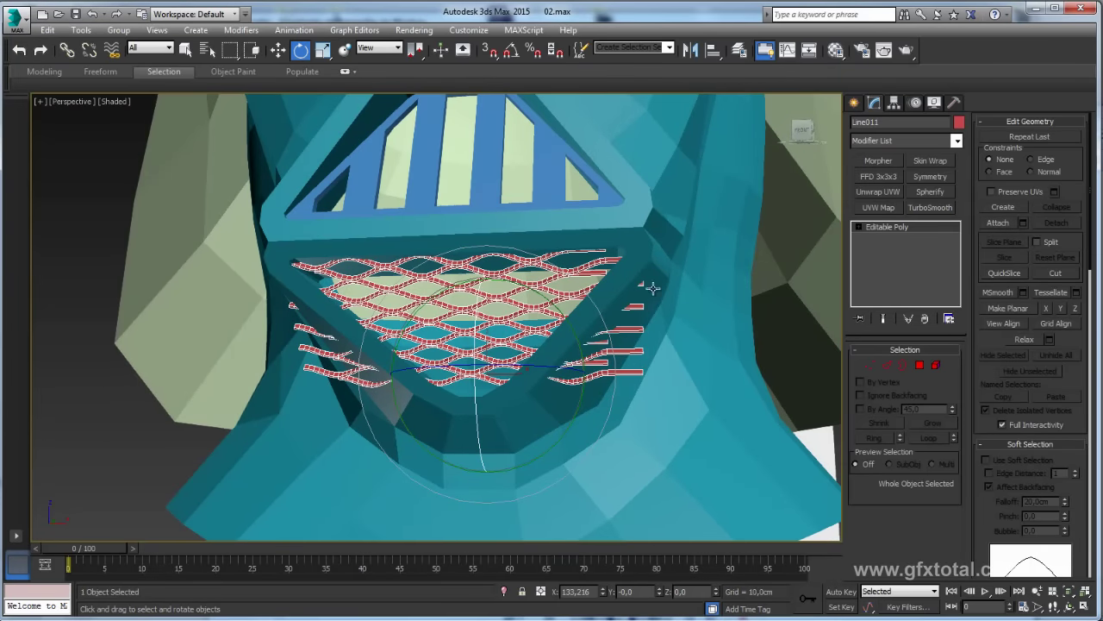
Select all elements of the lattice and turn on the slice plane
left_click(957, 141)
left_click(957, 142)
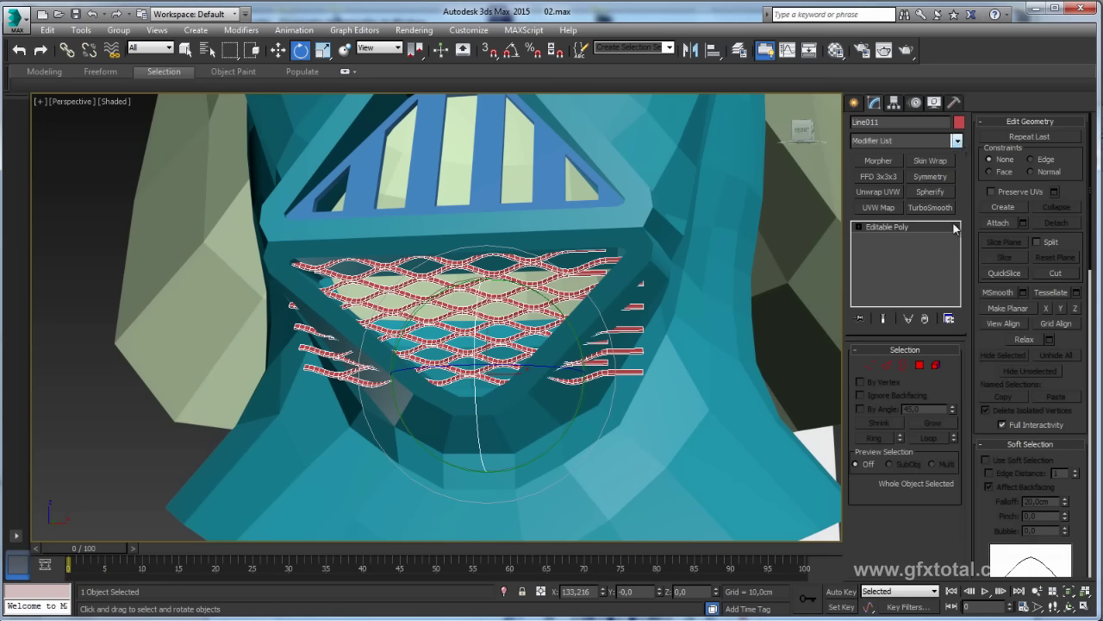
left_click(937, 366)
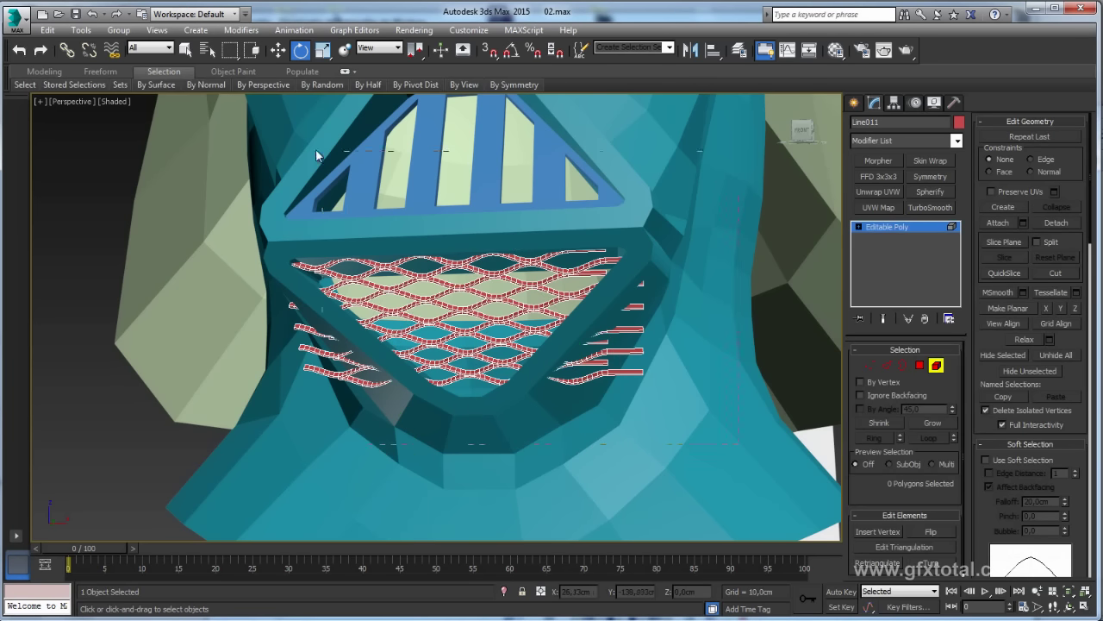
key("ctrl+a")
mouse_move(316, 148)
middle_mouse_down("alt")
mouse_move(792, 259)
mouse_move(696, 296)
mouse_move(635, 223)
middle_mouse_up("alt")
left_click(1004, 242)
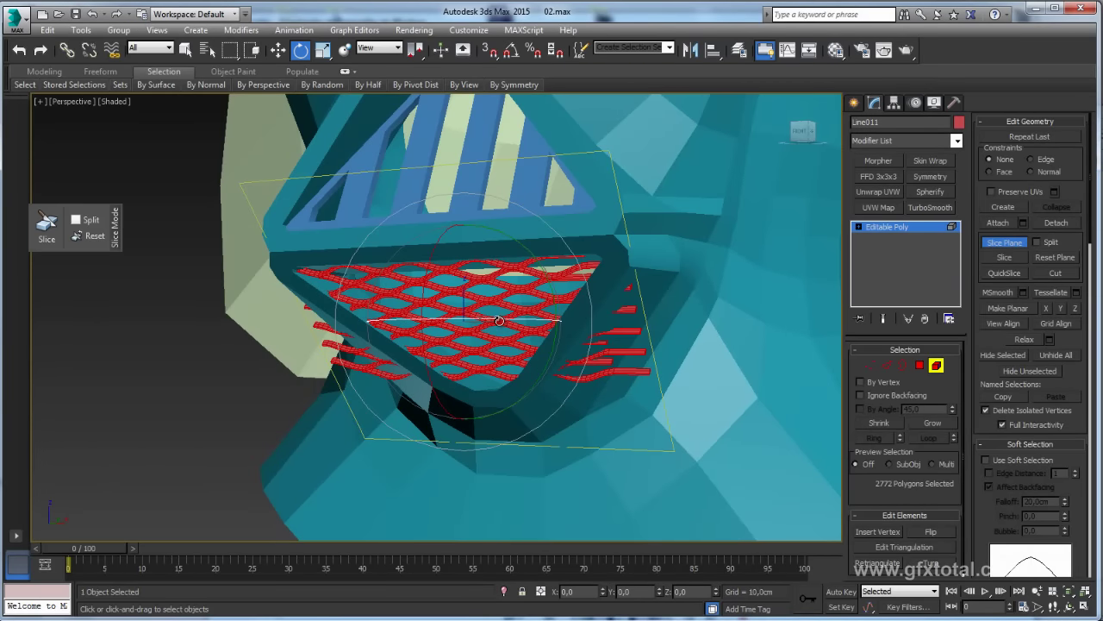
In the Front view, move the slice plane right and down and rotate it shallower
middle_click_drag(560, 343, 610, 349)
key("f")
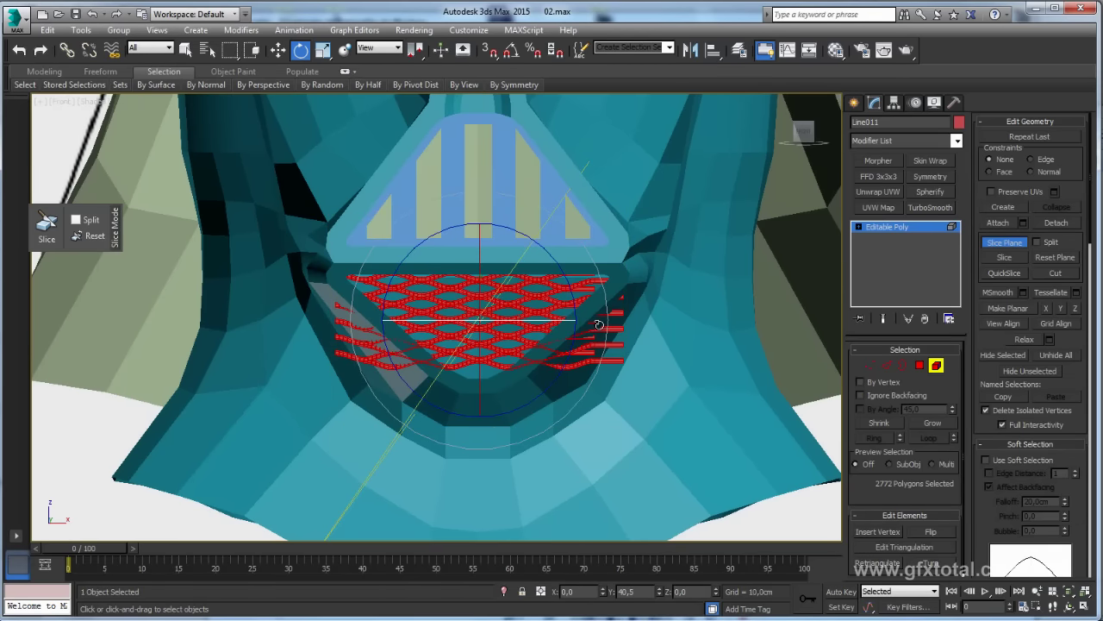
key("w")
left_click_drag(483, 321, 551, 343)
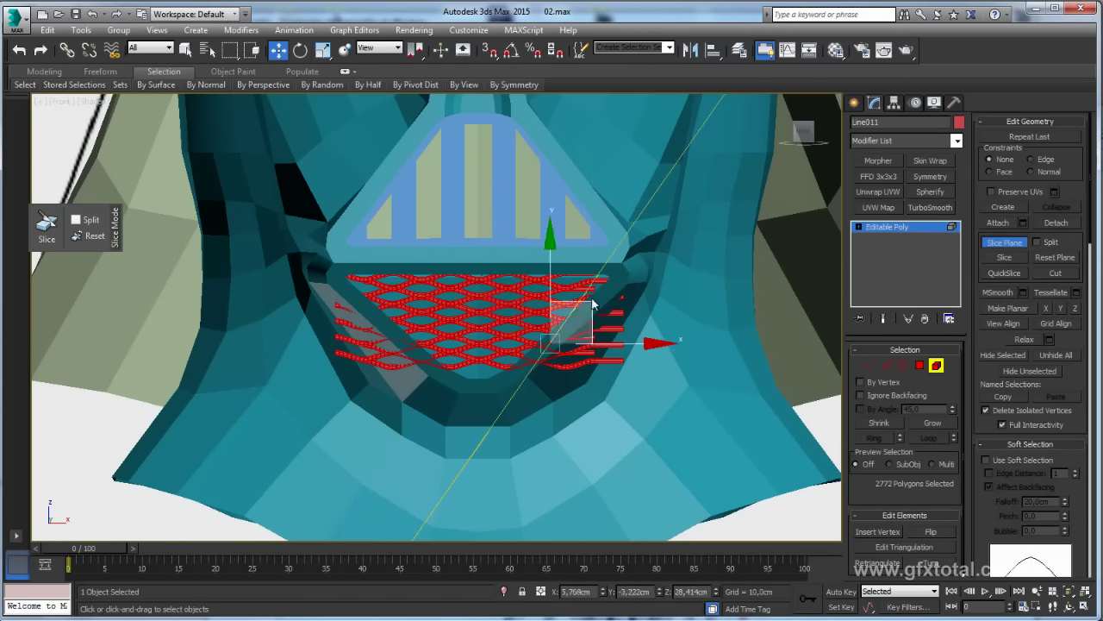
key("e")
left_click_drag(620, 275, 591, 300)
key("w")
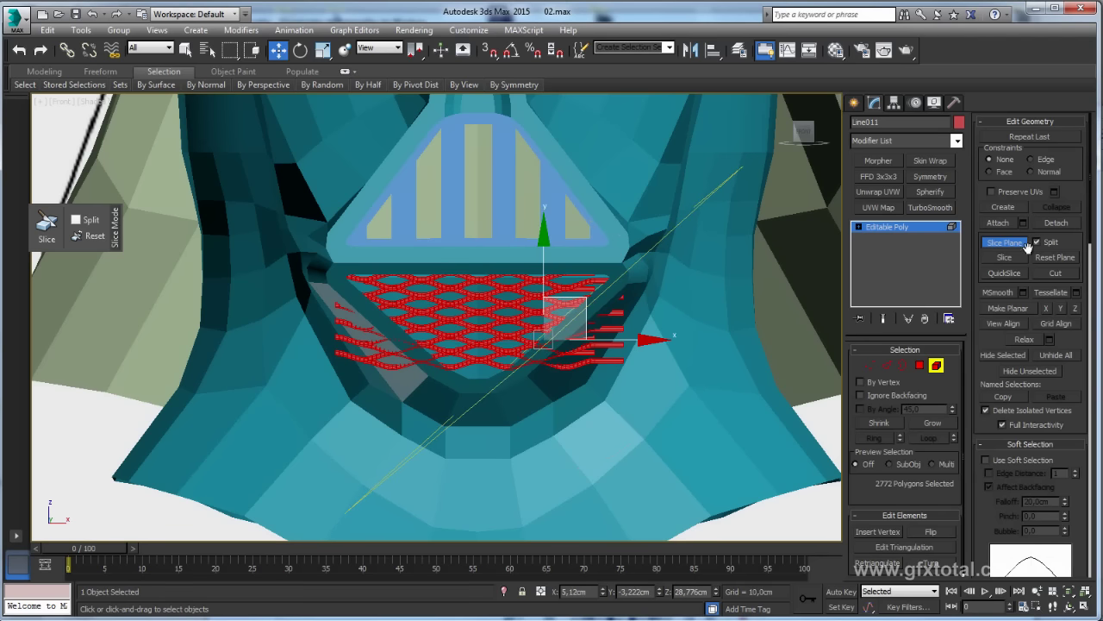
Rotate the slice plane to near vertical and shift it left across the lattice
key("e")
left_click_drag(615, 312, 609, 281)
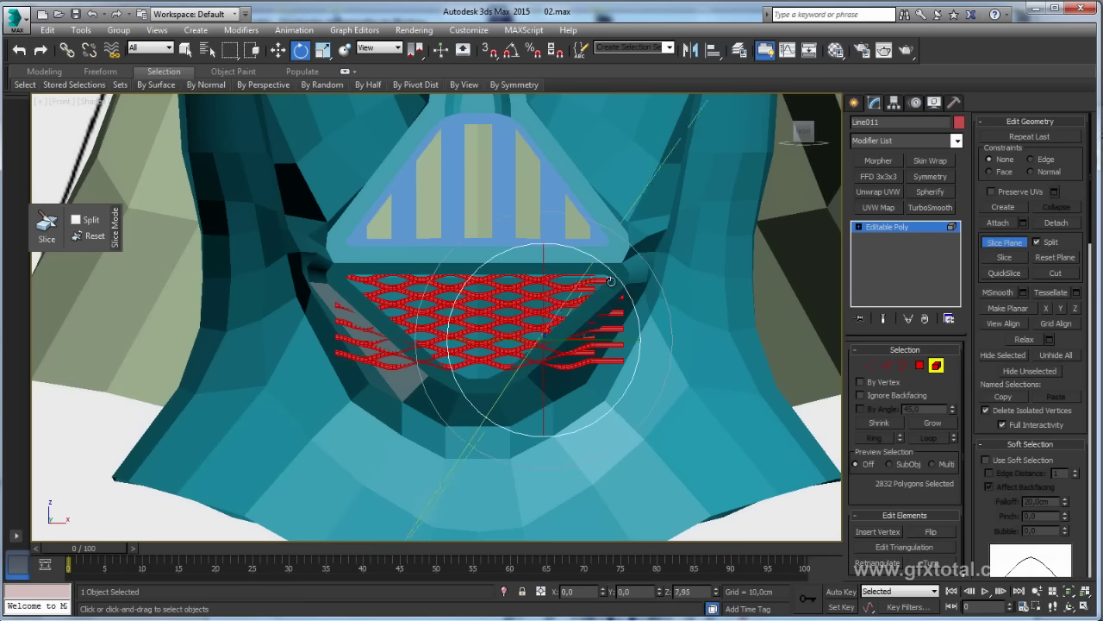
left_click_drag(533, 224, 490, 208)
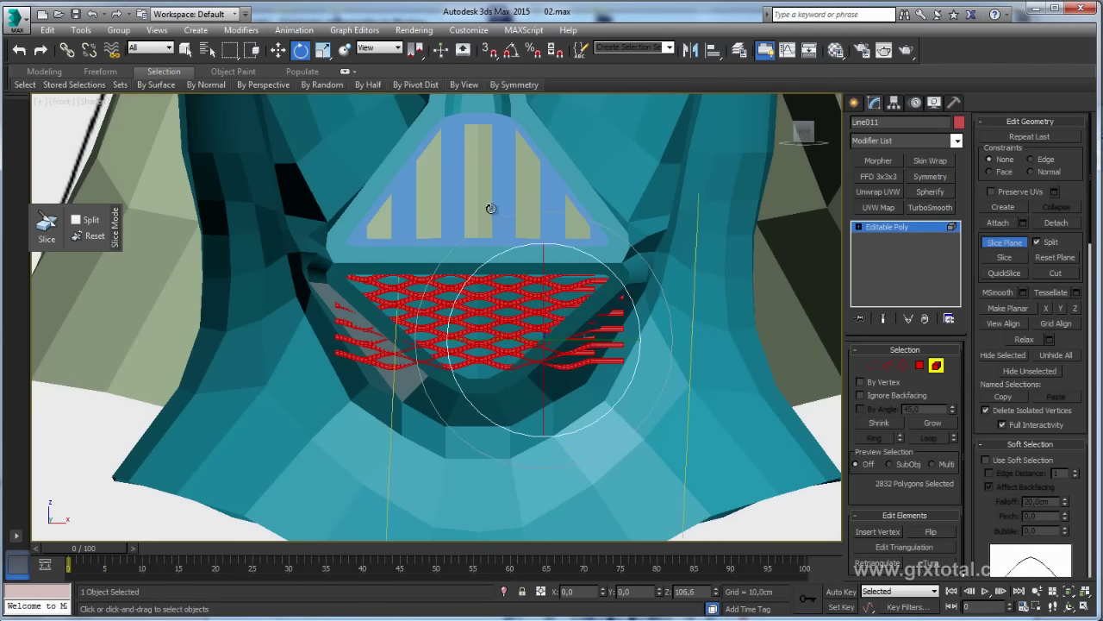
left_click_drag(521, 252, 592, 266)
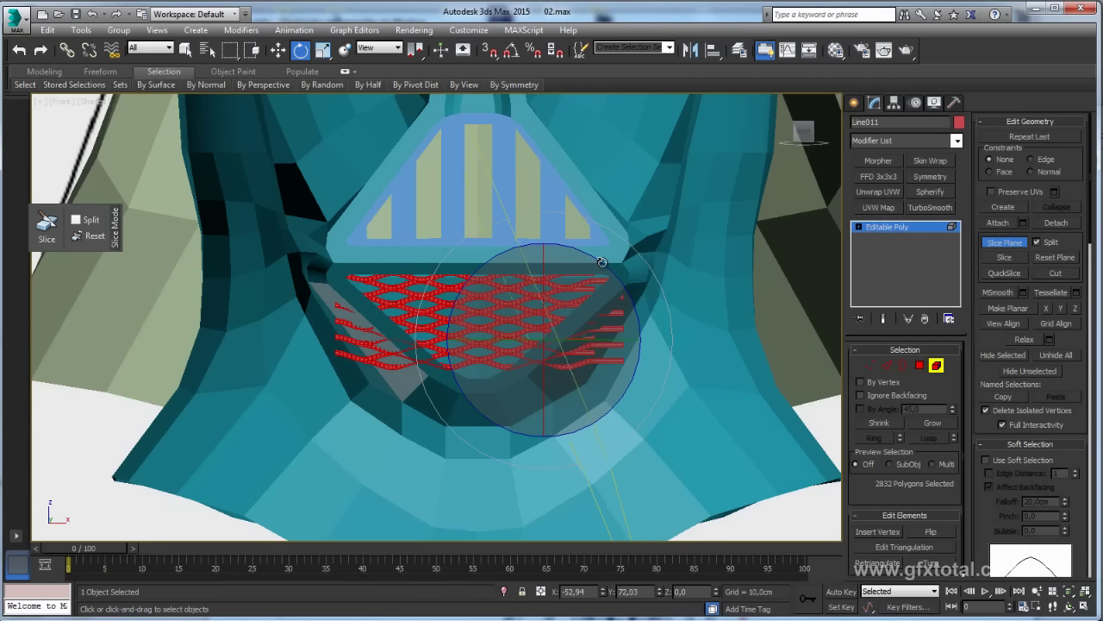
key("w")
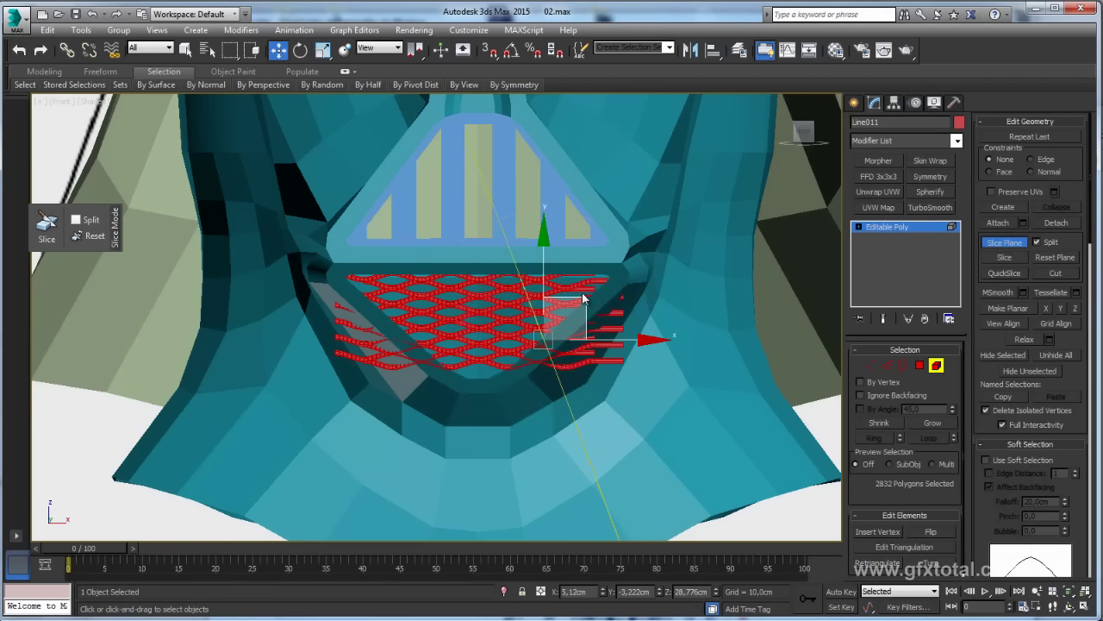
left_click_drag(534, 301, 381, 285)
key("e")
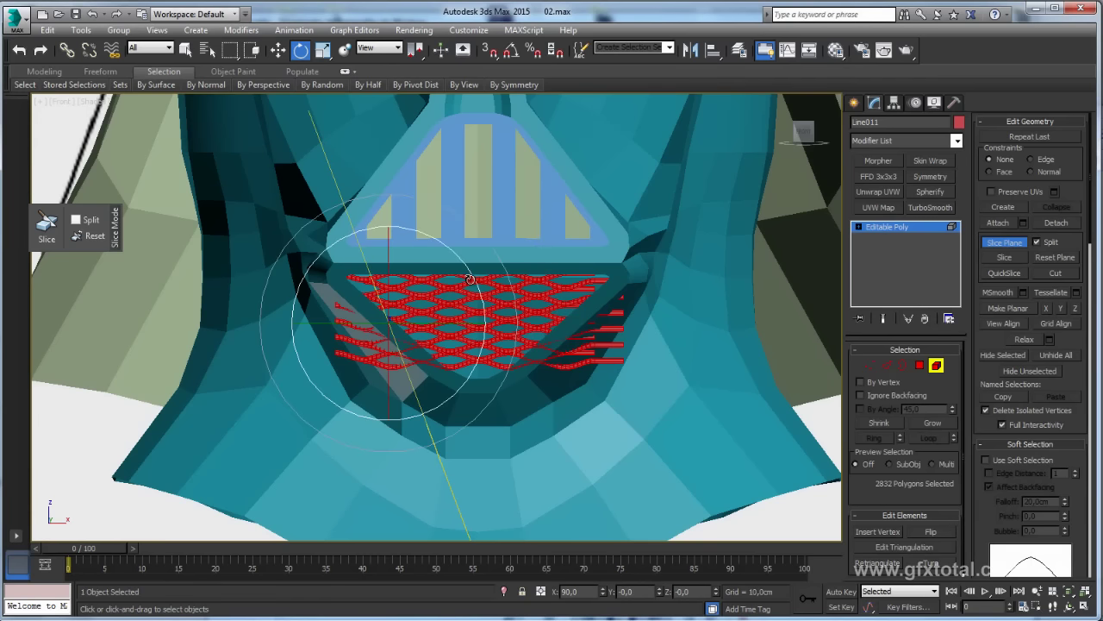
mouse_move(467, 271)
left_mouse_down()
mouse_move(417, 296)
mouse_move(473, 281)
left_mouse_up()
key("w")
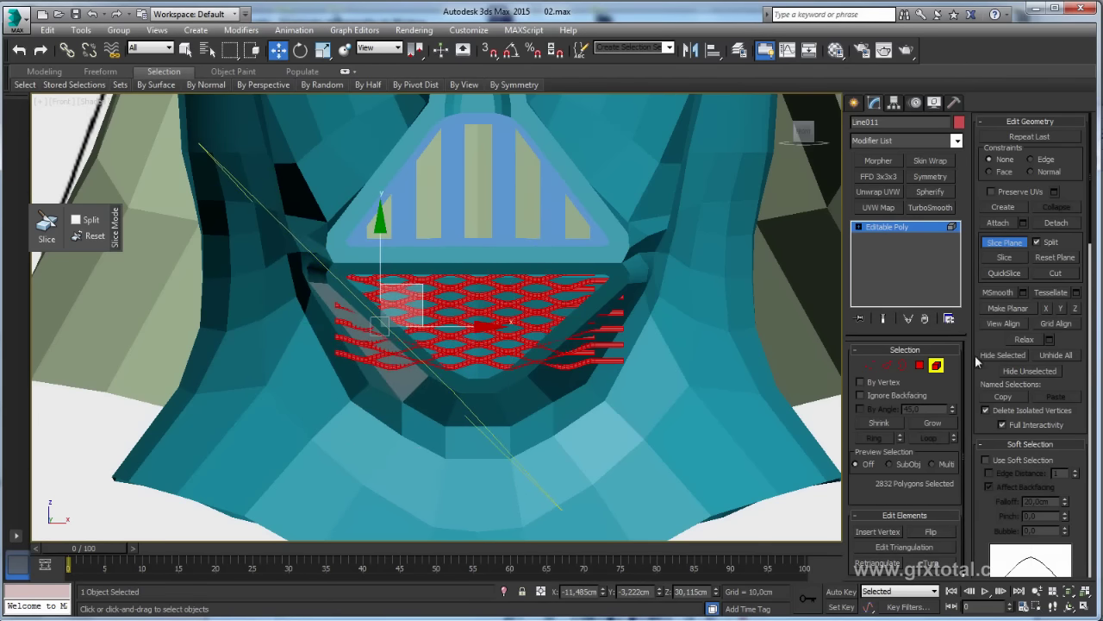
middle_click_drag(458, 344, 606, 308)
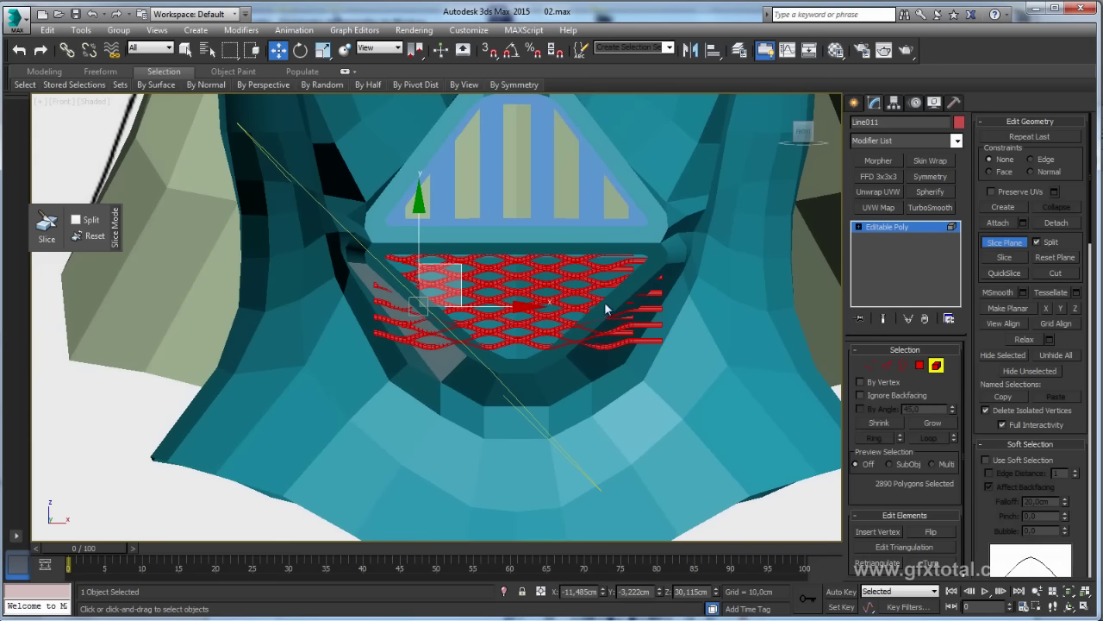
Select the central grille element, invert the selection and delete the side strands
left_click(897, 228)
left_click(936, 366)
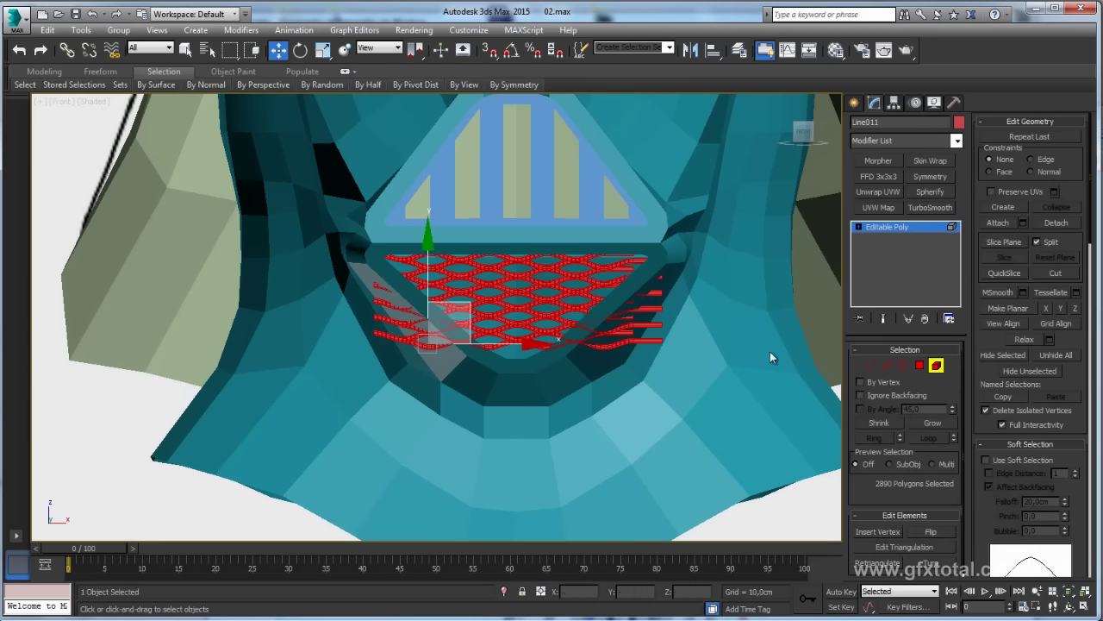
left_click_drag(504, 185, 520, 401)
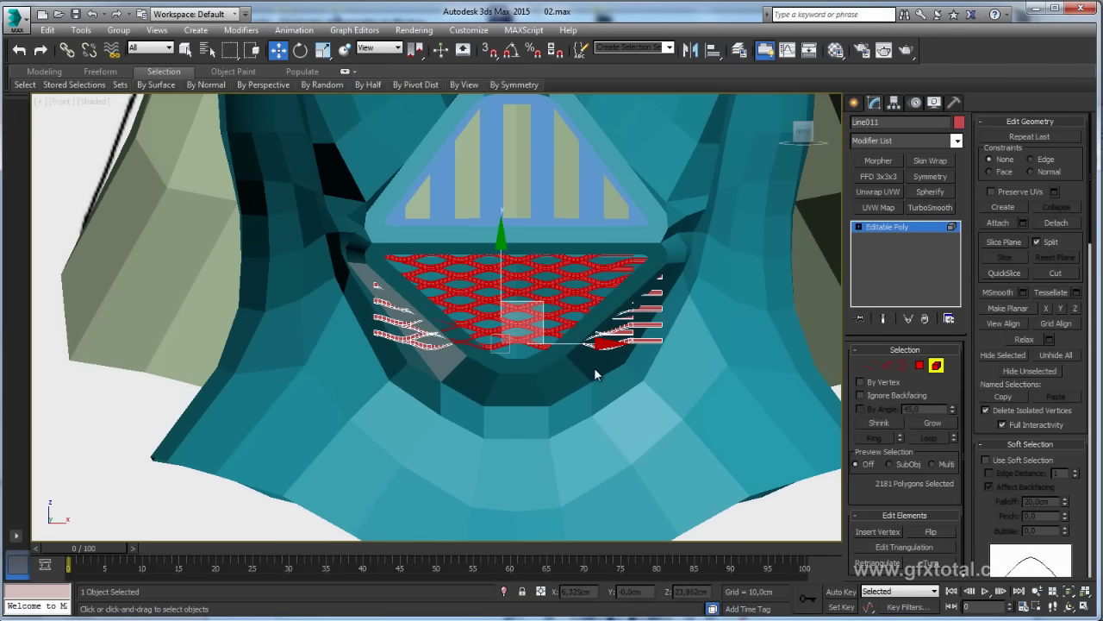
key("ctrl+i")
key("Delete")
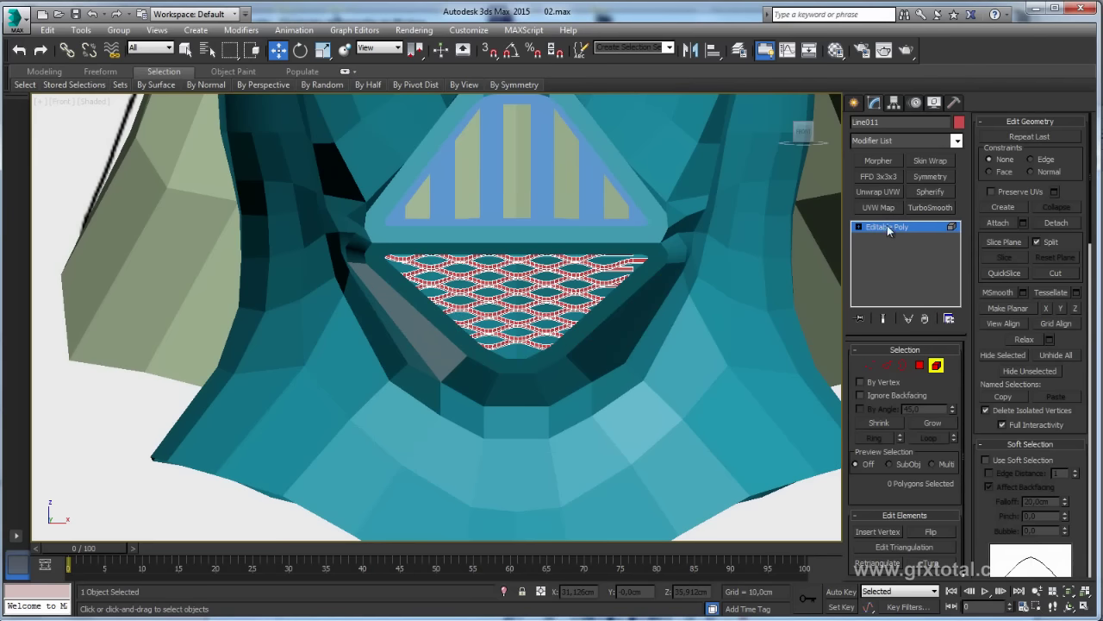
Back at object level in Perspective, nudge the grille mesh slightly into the mouth opening
left_click(886, 226)
key("p")
middle_click_drag(652, 284, 647, 362, "alt")
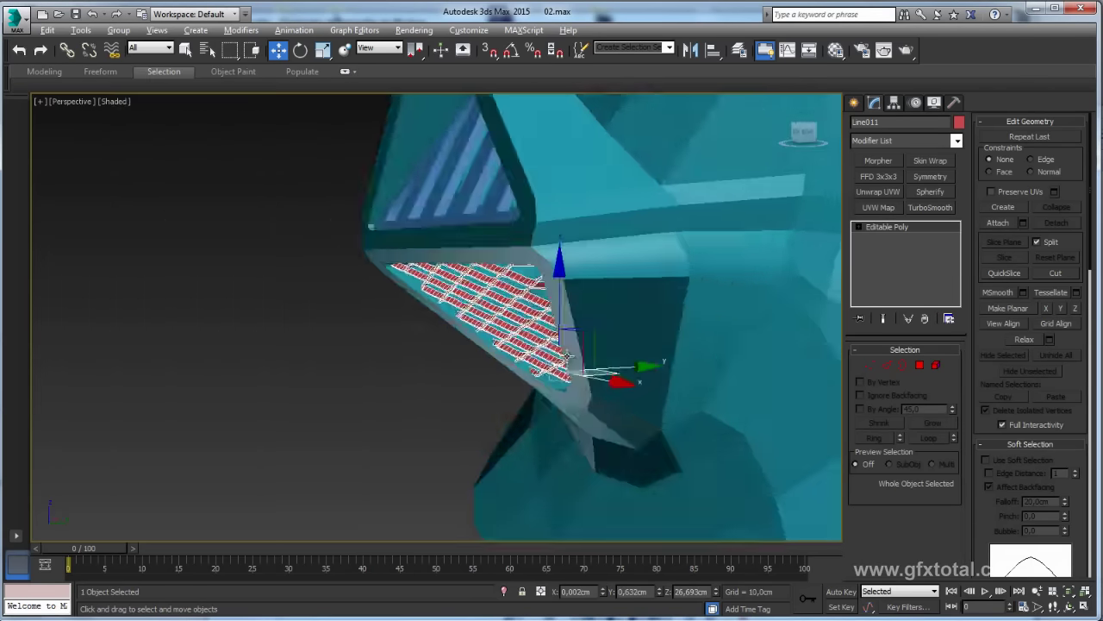
mouse_move(567, 355)
middle_mouse_down("alt")
mouse_move(635, 371)
mouse_move(615, 351)
middle_mouse_up("alt")
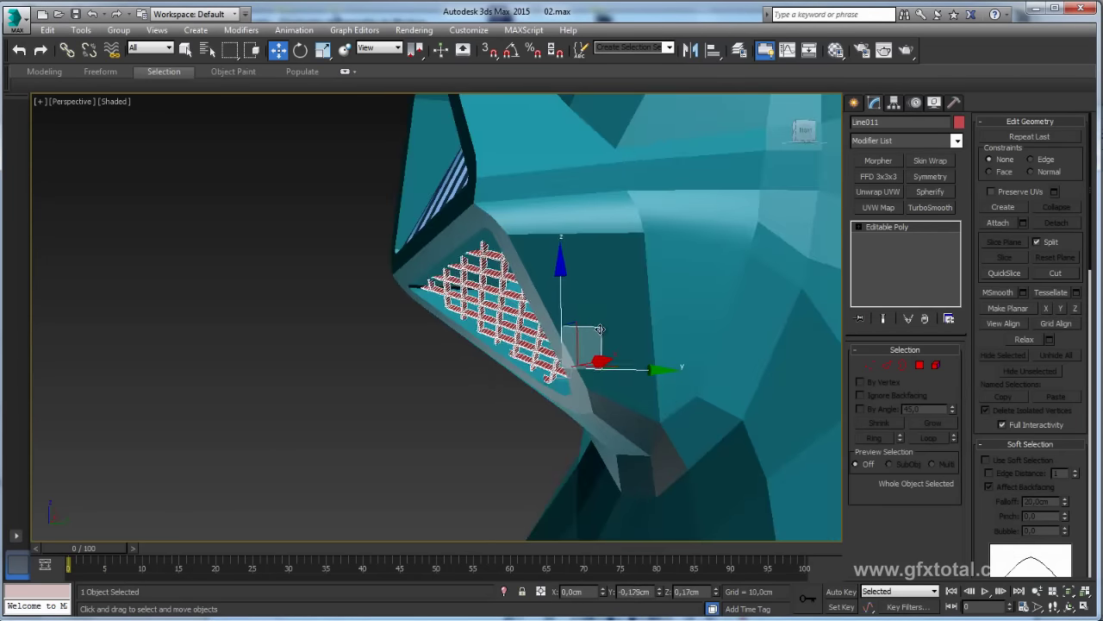
left_click_drag(599, 330, 602, 331)
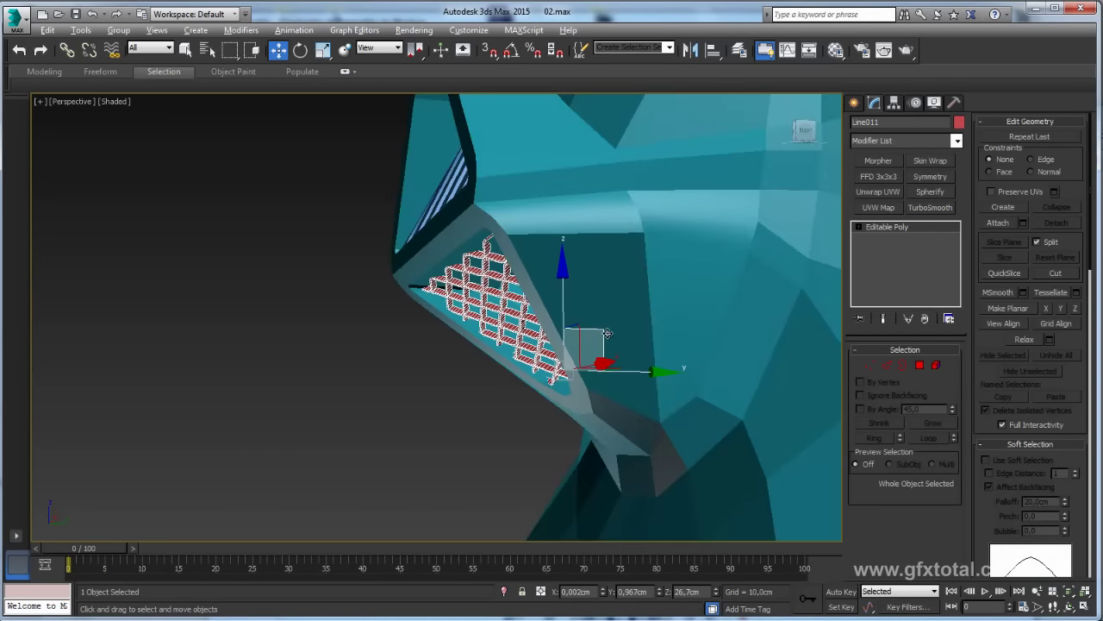
middle_click_drag(608, 333, 569, 333, "alt")
scroll(569, 333, "down", 3)
Deselect everything, then select the face mask from a three-quarter view
left_click(192, 333)
scroll(276, 332, "down", 2)
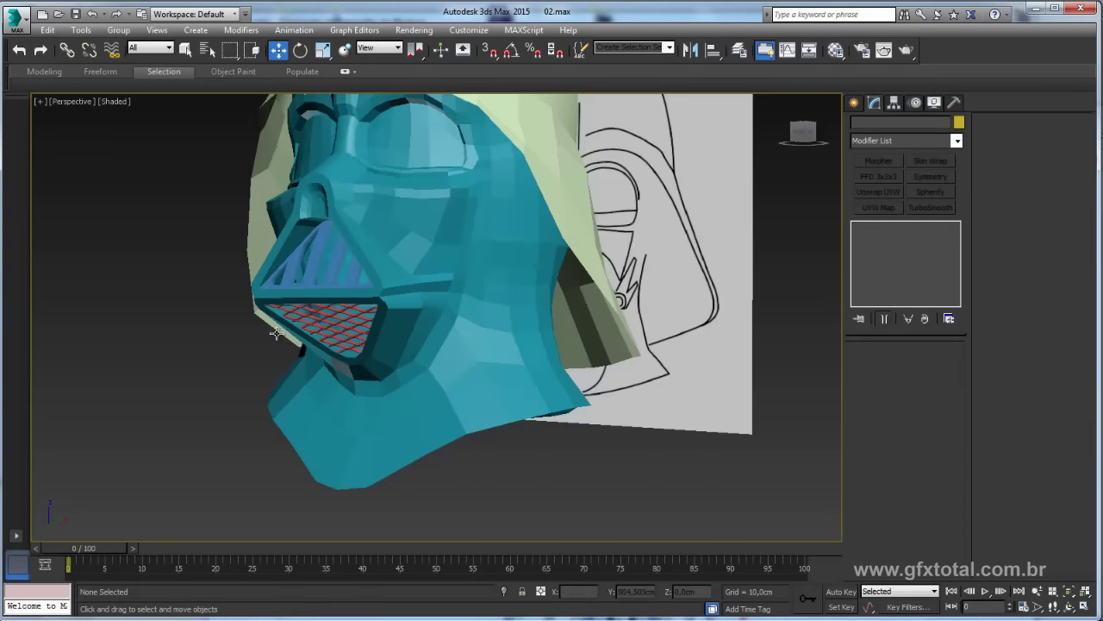
scroll(276, 333, "down", 3)
middle_click_drag(275, 332, 448, 337, "alt")
scroll(449, 336, "up", 3)
left_click(543, 369)
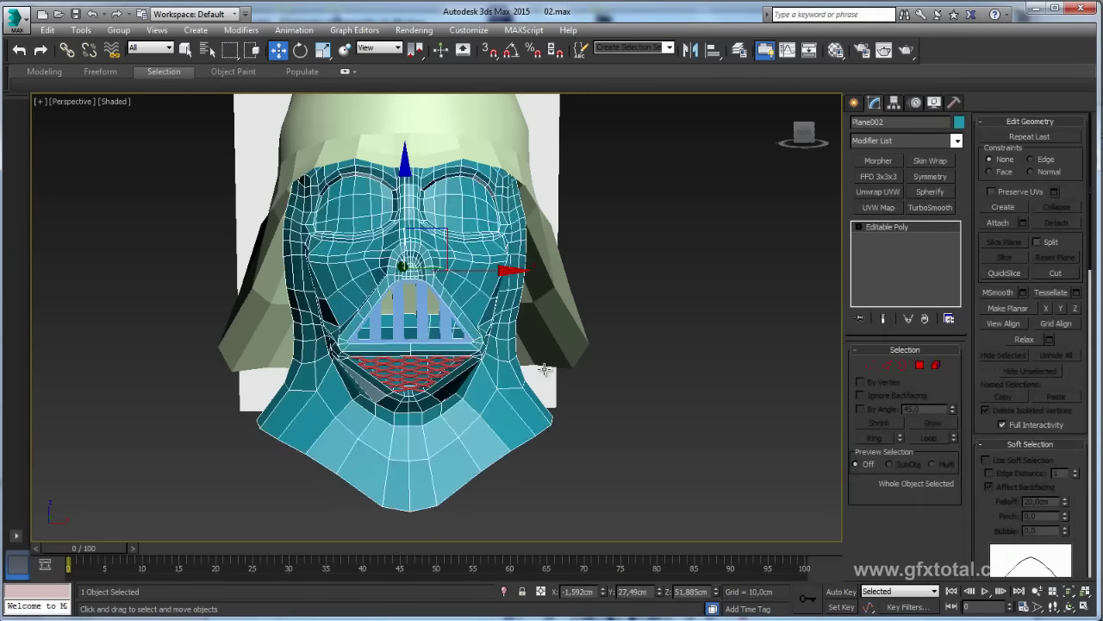
mouse_move(544, 368)
middle_mouse_down("alt")
mouse_move(356, 364)
mouse_move(613, 440)
mouse_move(504, 367)
middle_mouse_up("alt")
Check the Darth Vader reference photo, then return toward the helmet's front
key("alt+Tab")
scroll(464, 311, "down", 2)
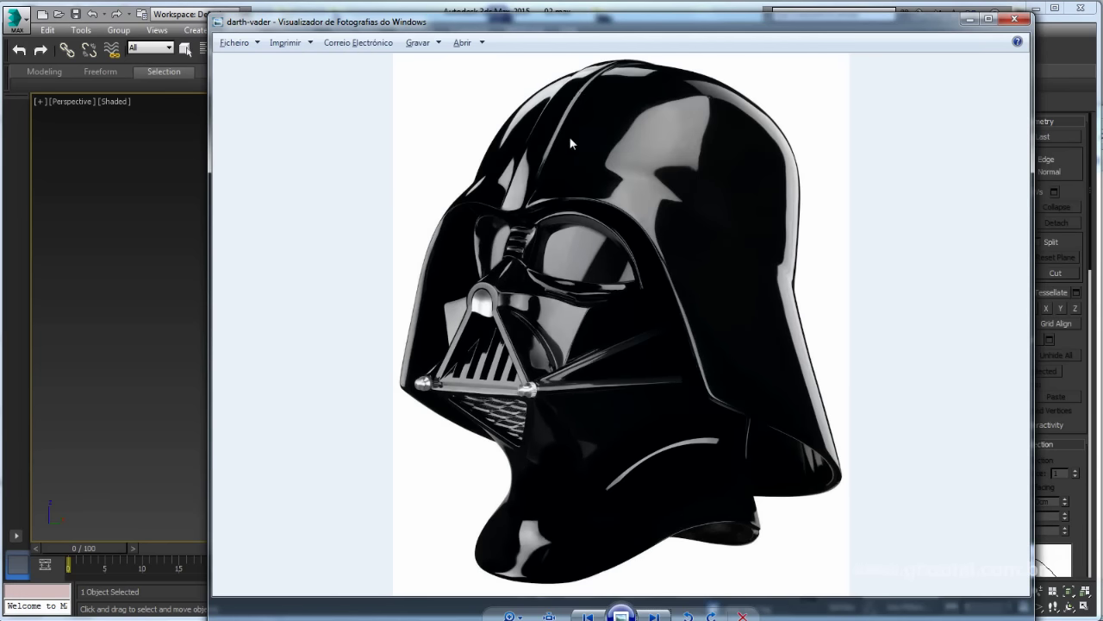
key("alt+Tab")
middle_click_drag(552, 176, 557, 364, "alt")
Compare against the reference photo, then move a lower brim edge of the helmet into shape
scroll(557, 364, "up", 3)
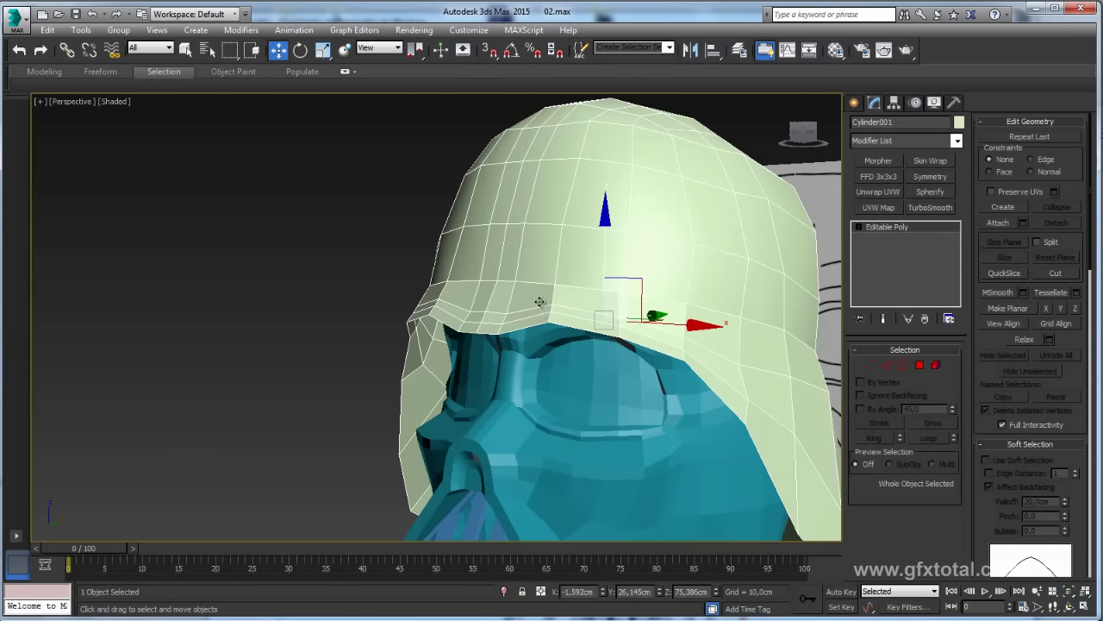
mouse_move(542, 310)
middle_mouse_down("alt")
mouse_move(570, 320)
mouse_move(505, 284)
middle_mouse_up("alt")
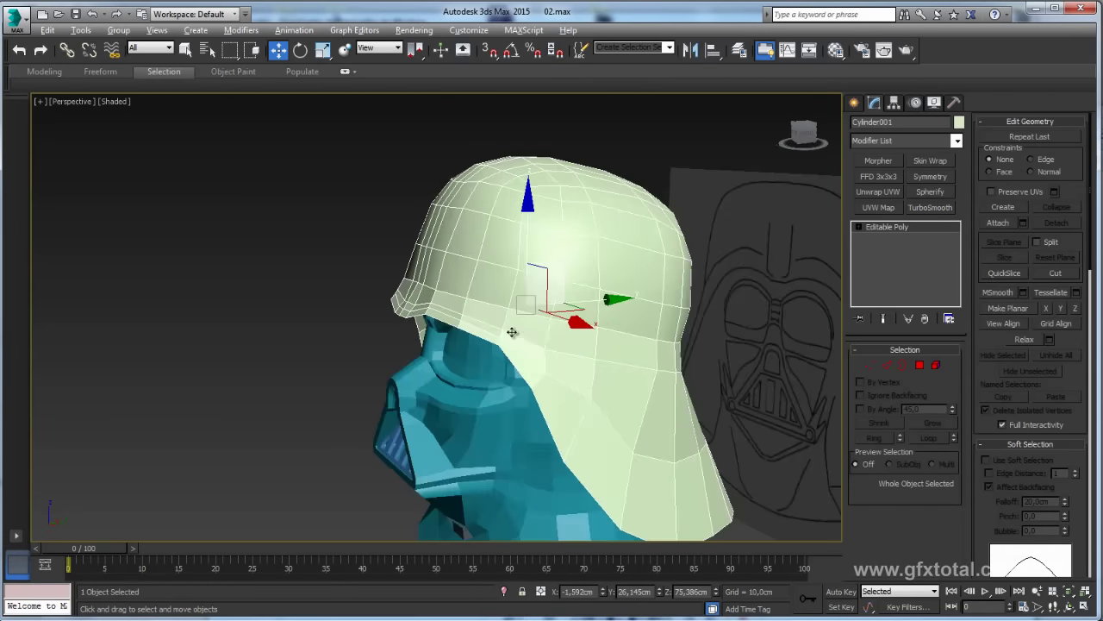
key("alt+Tab")
key("alt+Tab")
left_click(888, 365)
left_click(476, 310)
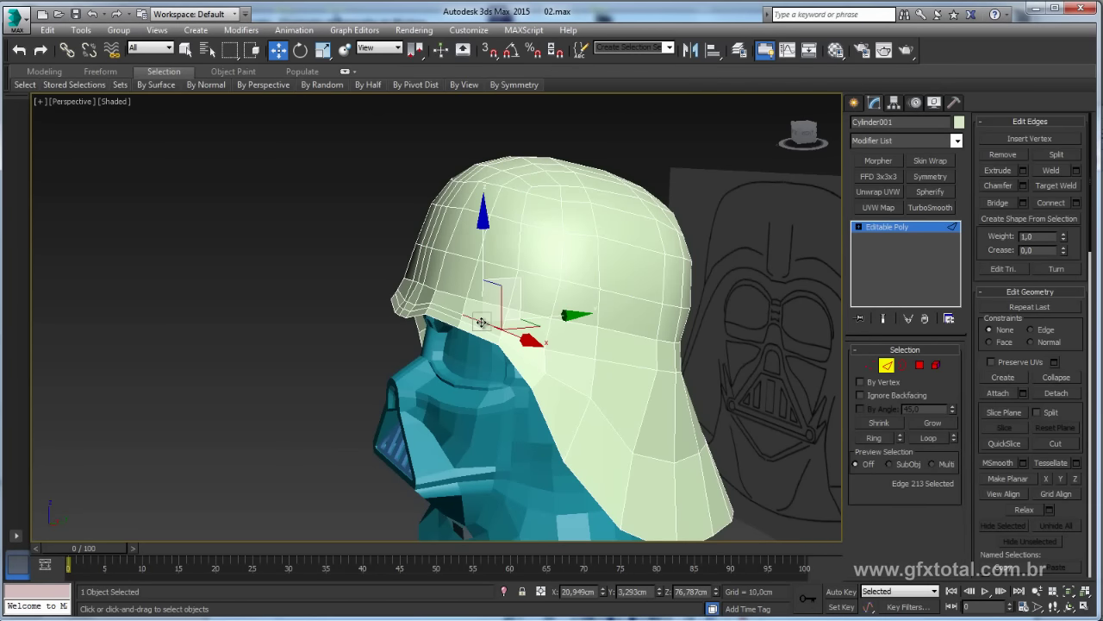
scroll(474, 306, "up", 2)
scroll(474, 306, "up", 2)
middle_click_drag(474, 306, 517, 277, "alt")
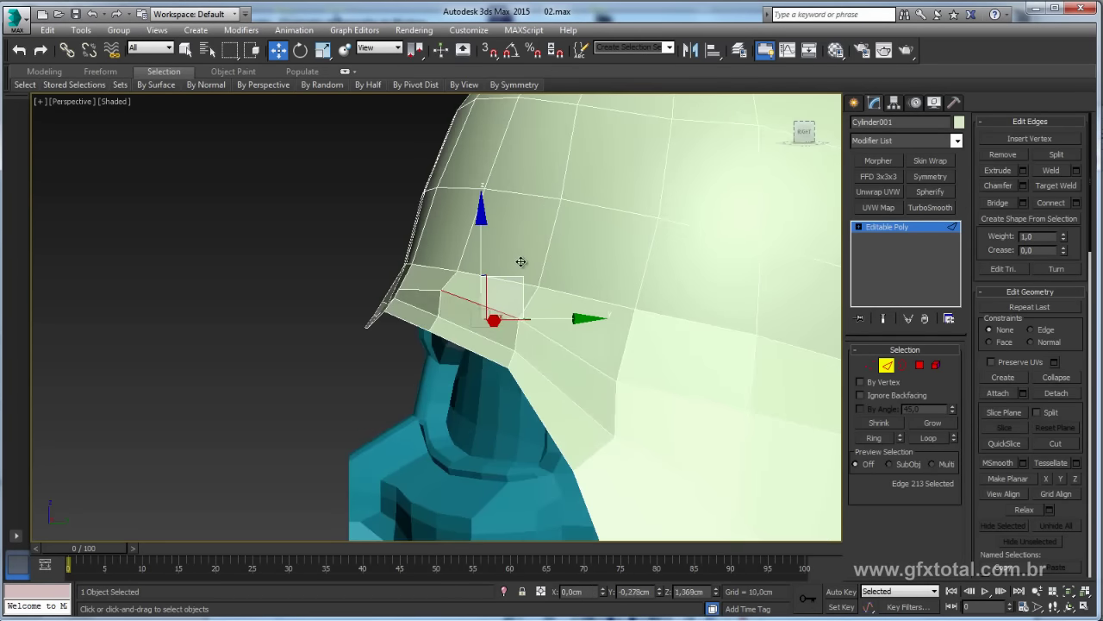
left_click(515, 306)
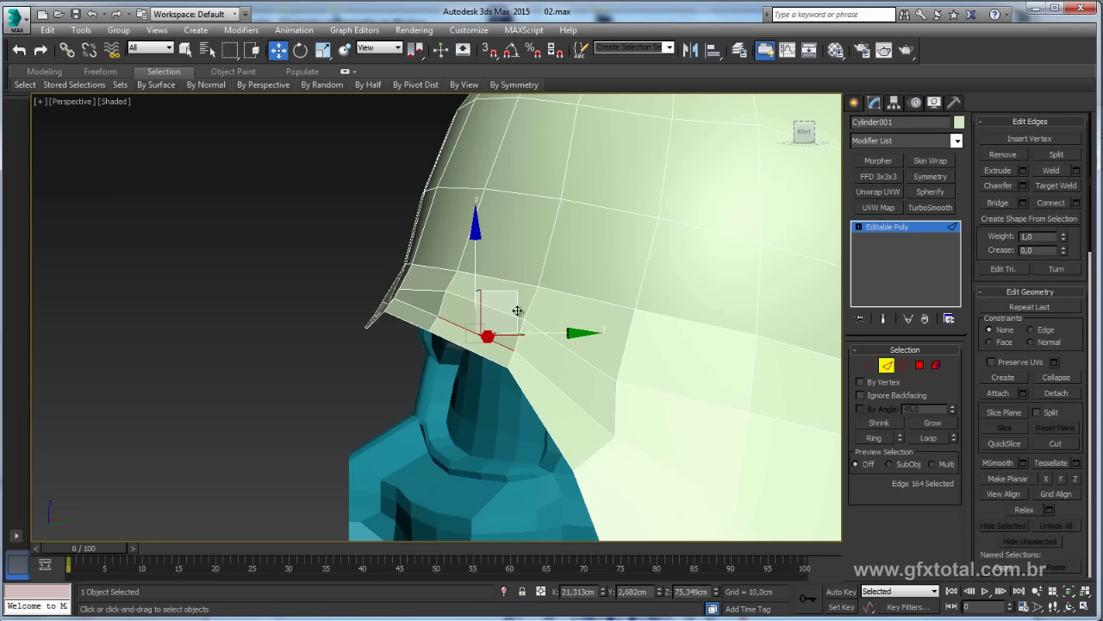
left_click_drag(512, 287, 498, 307)
left_click(510, 264)
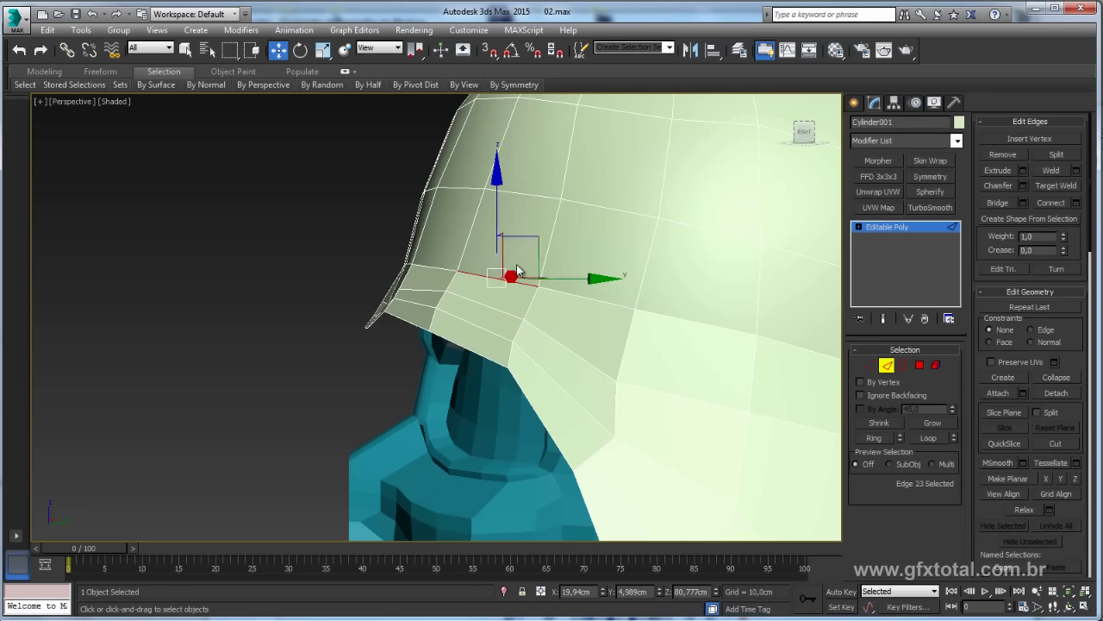
From behind the helmet, select five adjacent edges along the brim
scroll(529, 307, "down", 3)
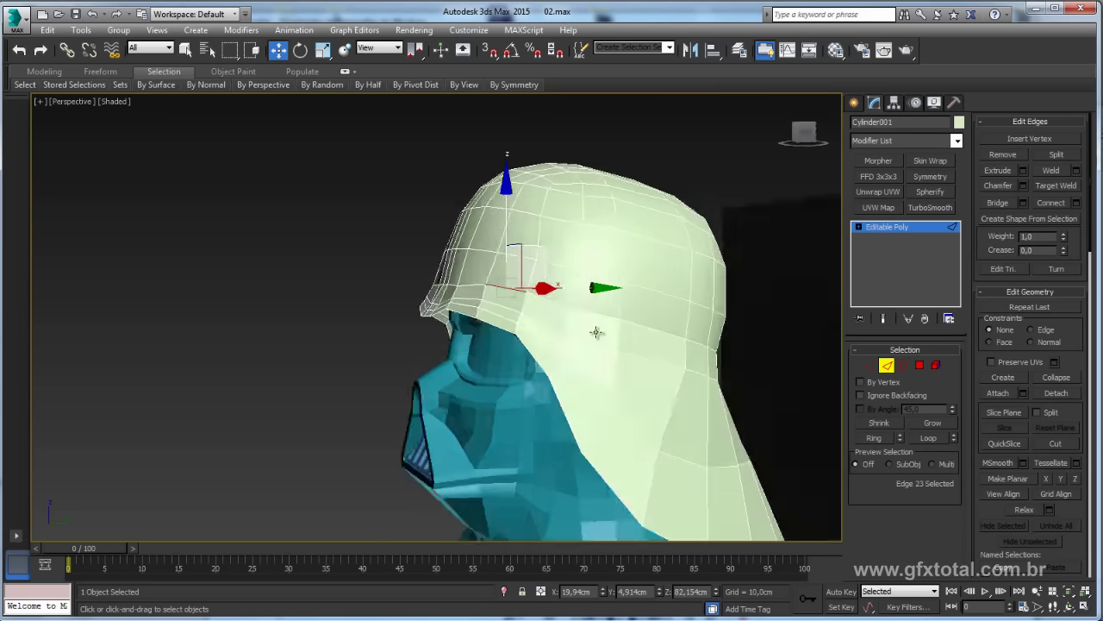
mouse_move(595, 327)
middle_mouse_down("alt")
mouse_move(583, 340)
mouse_move(742, 408)
mouse_move(616, 356)
middle_mouse_up("alt")
scroll(615, 356, "up", 3)
left_click(637, 342)
left_click(617, 346, "ctrl")
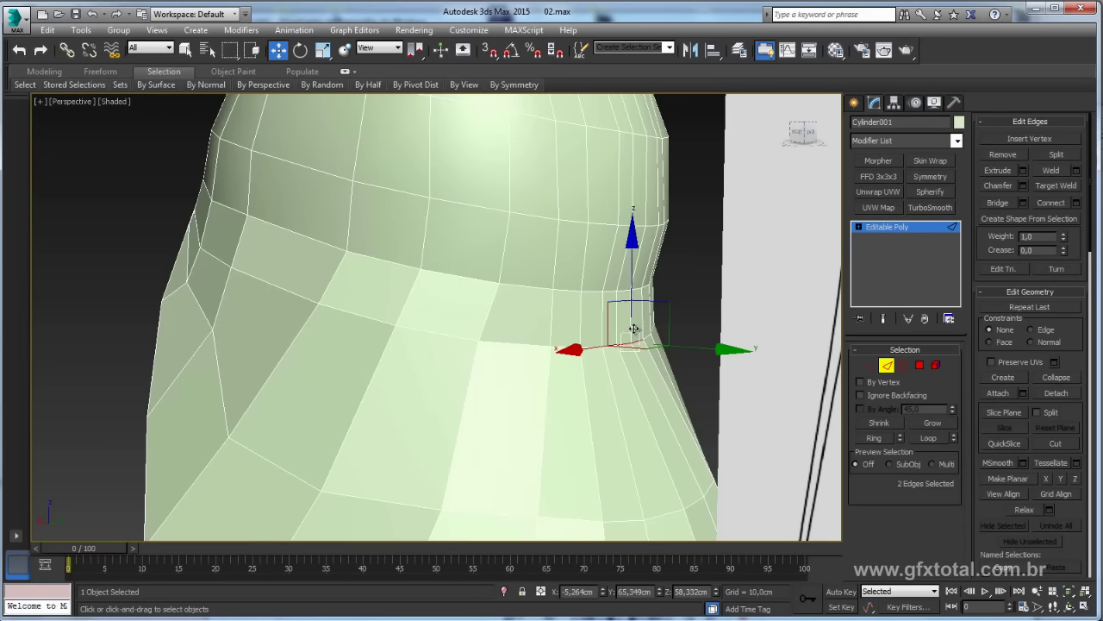
left_click(590, 347, "ctrl")
left_click(564, 348, "ctrl")
left_click(539, 348, "ctrl")
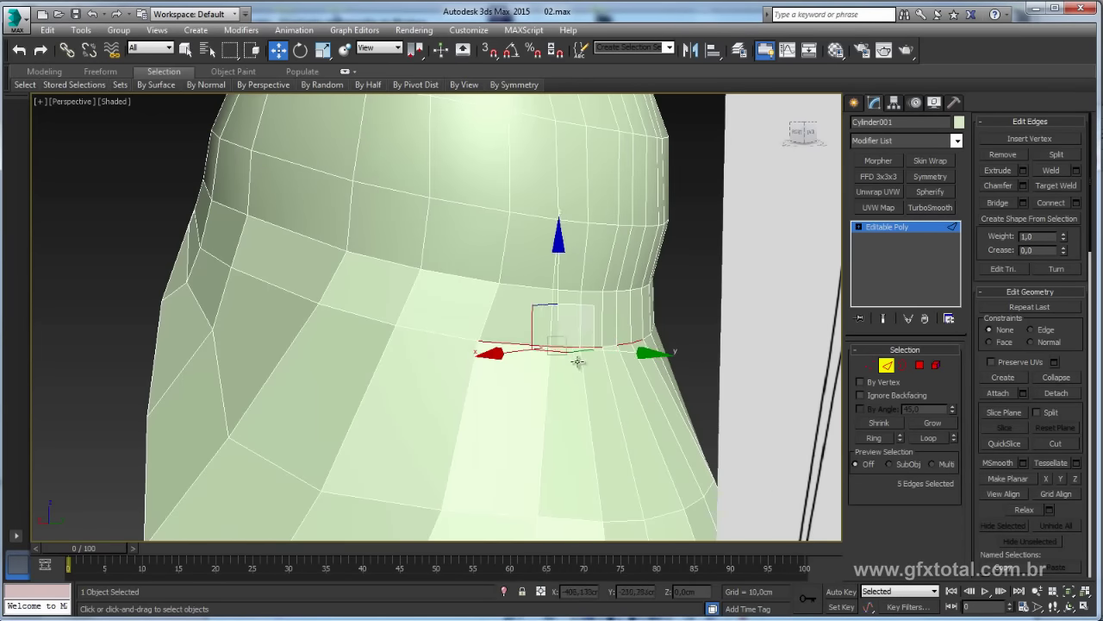
Select a single edge on the helmet side and exit edge editing
mouse_move(538, 347)
middle_mouse_down("alt")
mouse_move(662, 352)
mouse_move(485, 365)
mouse_move(505, 409)
mouse_move(379, 293)
mouse_move(756, 330)
middle_mouse_up("alt")
left_click(485, 364)
scroll(379, 293, "down", 5)
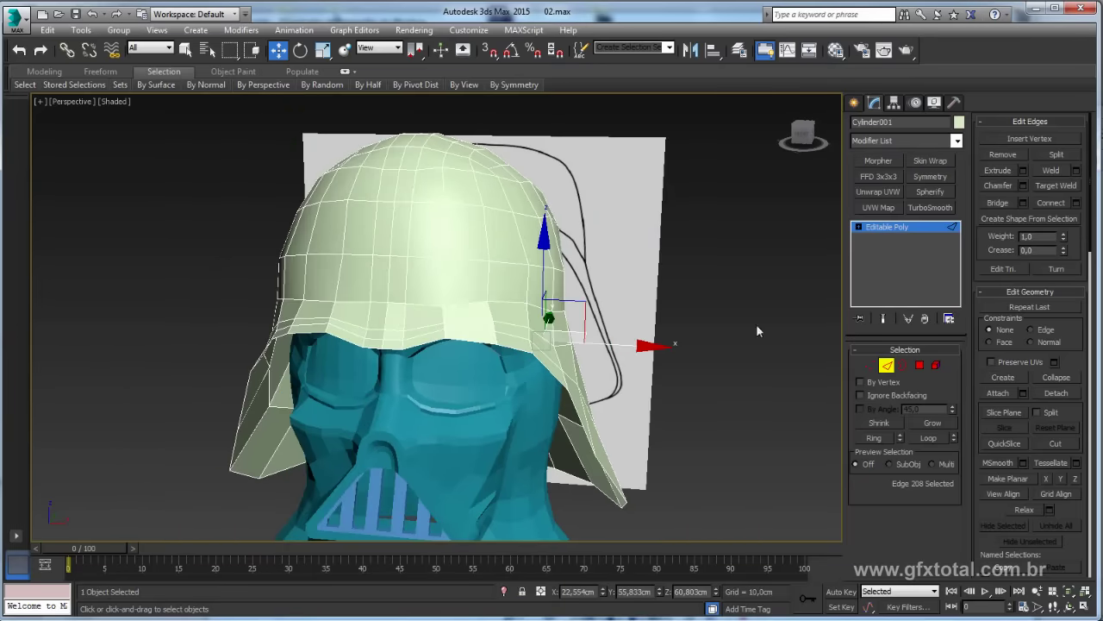
left_click(892, 228)
Add a Shell modifier with 0,12 cm inner and 0,71 cm outer thickness
left_click(956, 141)
scroll(942, 556, "down", 10)
scroll(942, 556, "down", 10)
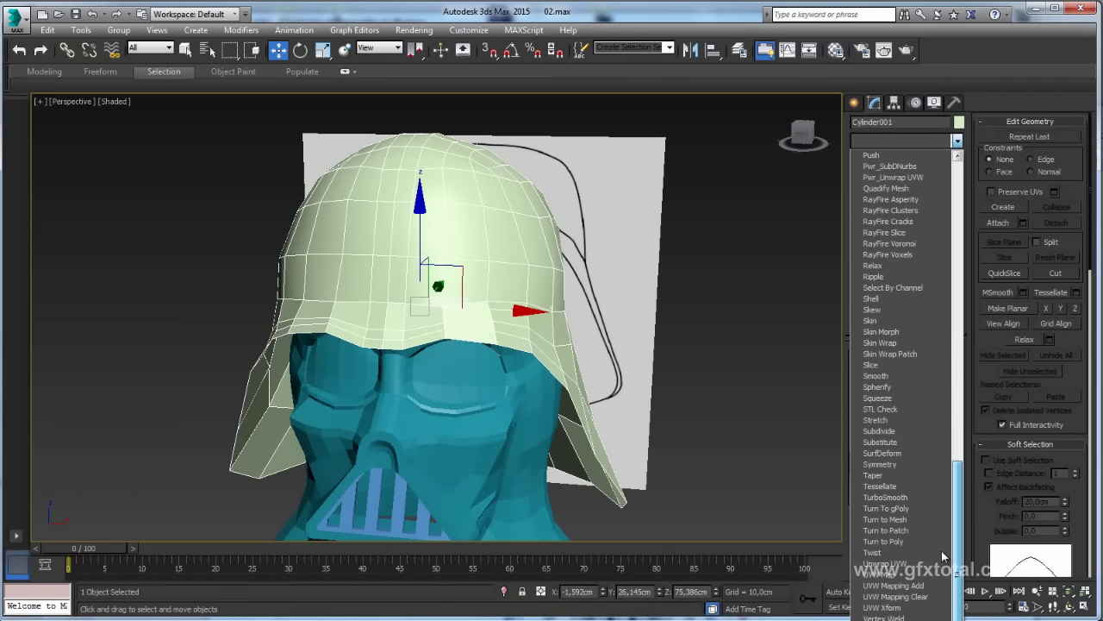
left_click(875, 298)
mouse_move(517, 328)
middle_mouse_down("alt")
mouse_move(574, 328)
mouse_move(398, 345)
mouse_move(562, 328)
middle_mouse_up("alt")
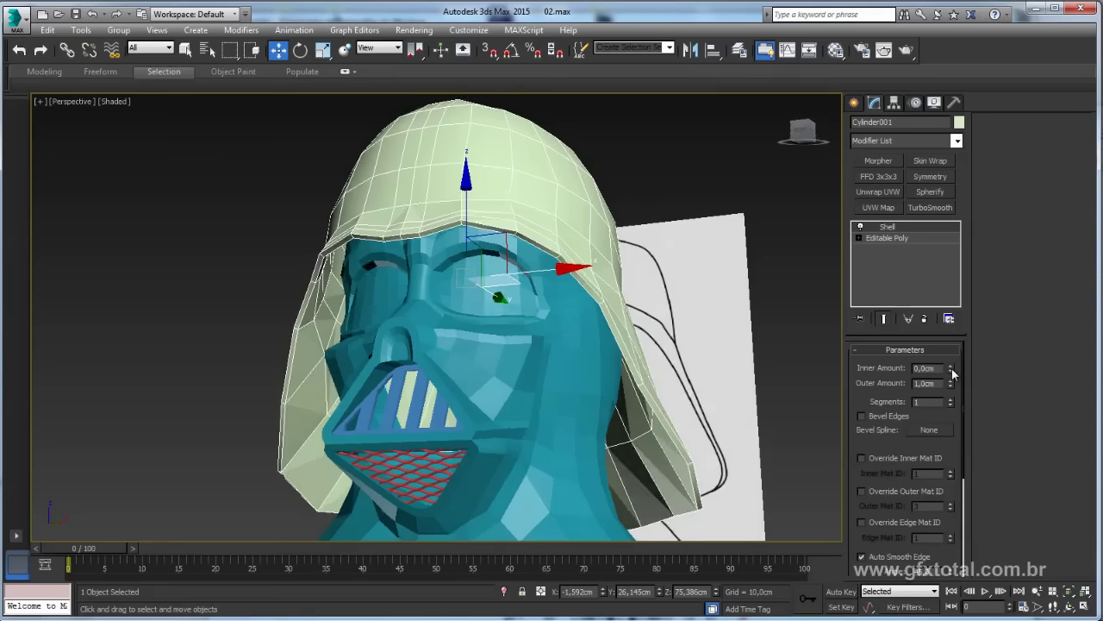
mouse_move(952, 374)
left_mouse_down()
mouse_move(951, 359)
mouse_move(952, 403)
left_mouse_up()
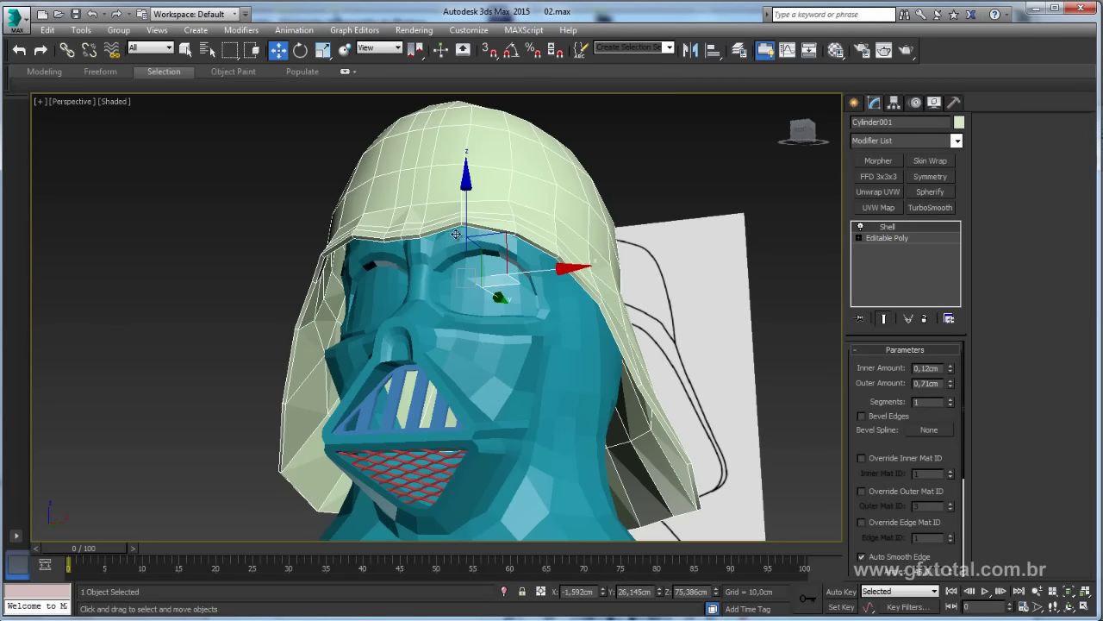
Insert a Symmetry modifier on the Editable Poly below the Shell to mirror the helmet
left_click(882, 239)
left_click(887, 365)
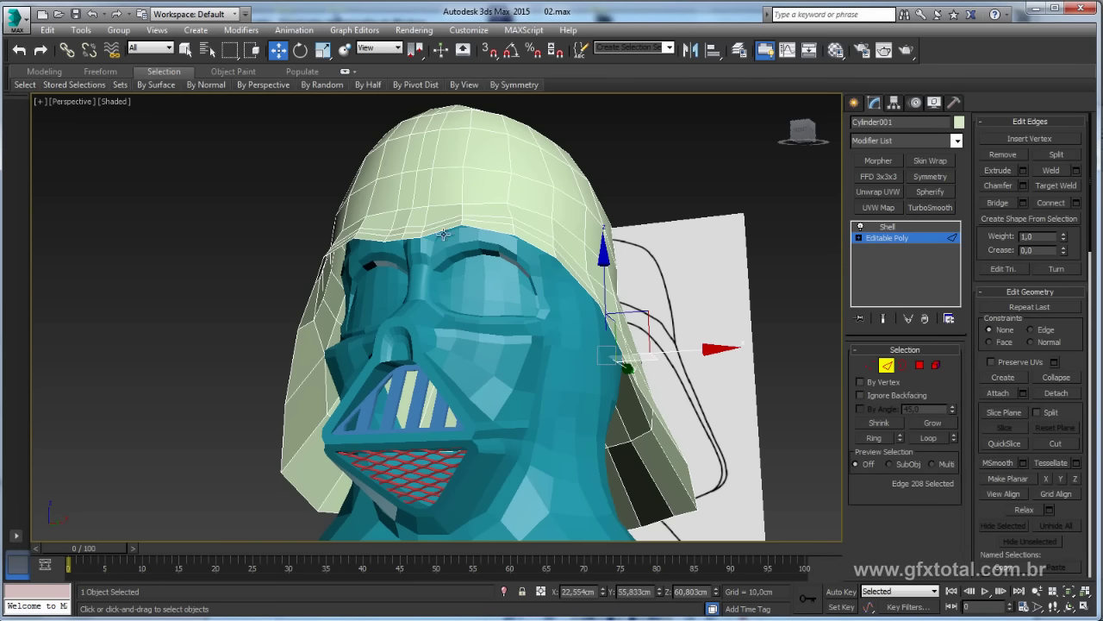
double_click(407, 218)
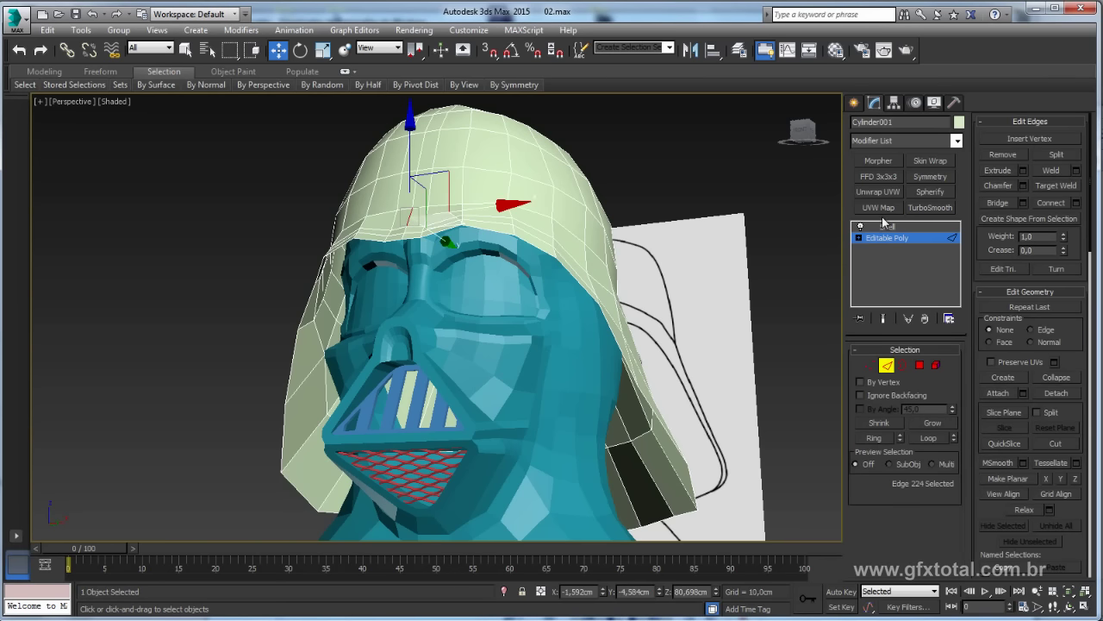
left_click(928, 177)
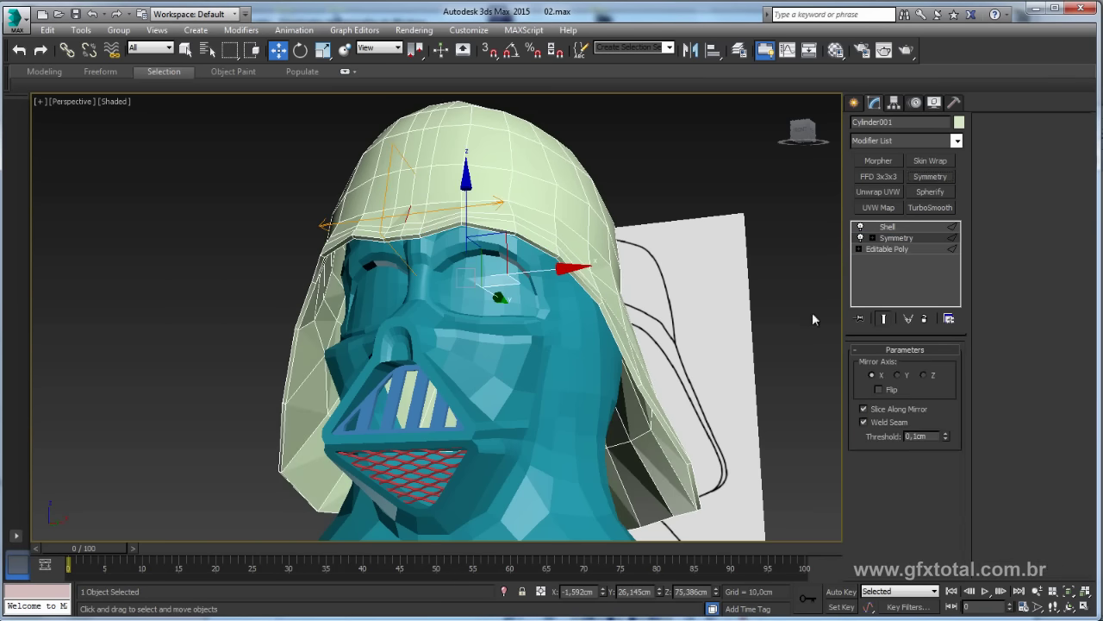
left_click(861, 227)
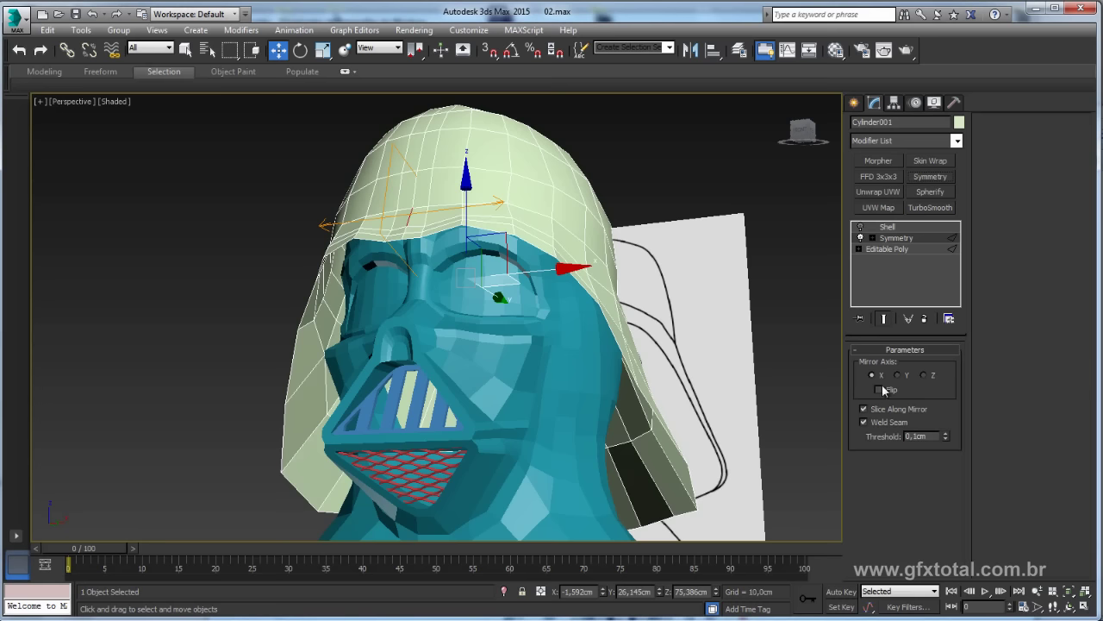
left_click(879, 389)
left_click(879, 389)
left_click(896, 227)
left_click(861, 227)
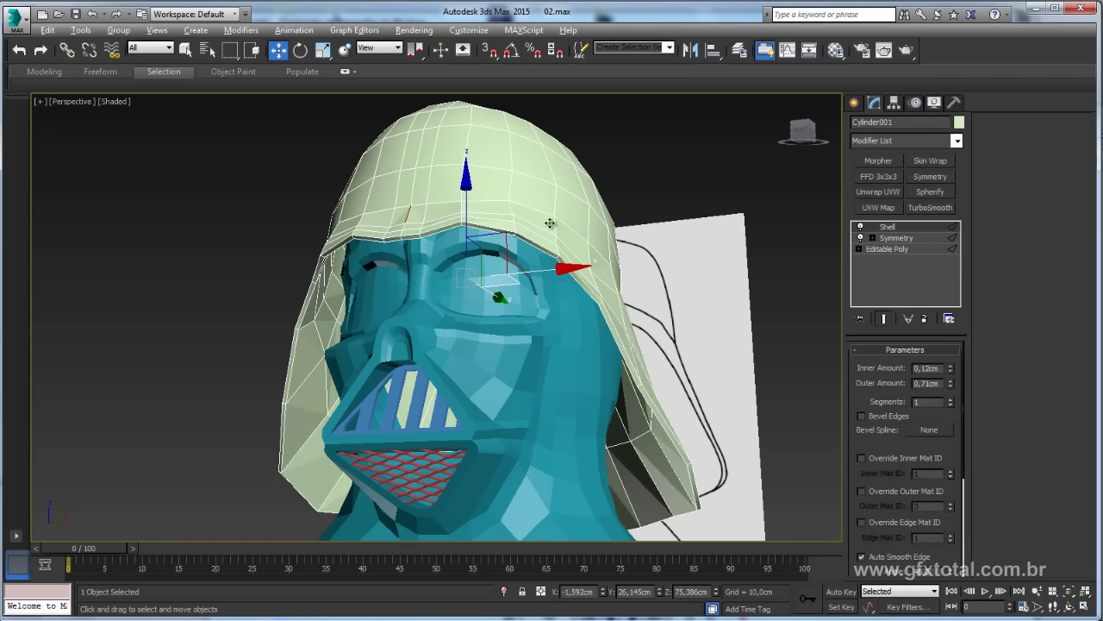
Set the Shell segments to 2 and bring up the helmet's conversion menu
mouse_move(549, 224)
middle_mouse_down("alt")
mouse_move(474, 241)
mouse_move(594, 260)
middle_mouse_up("alt")
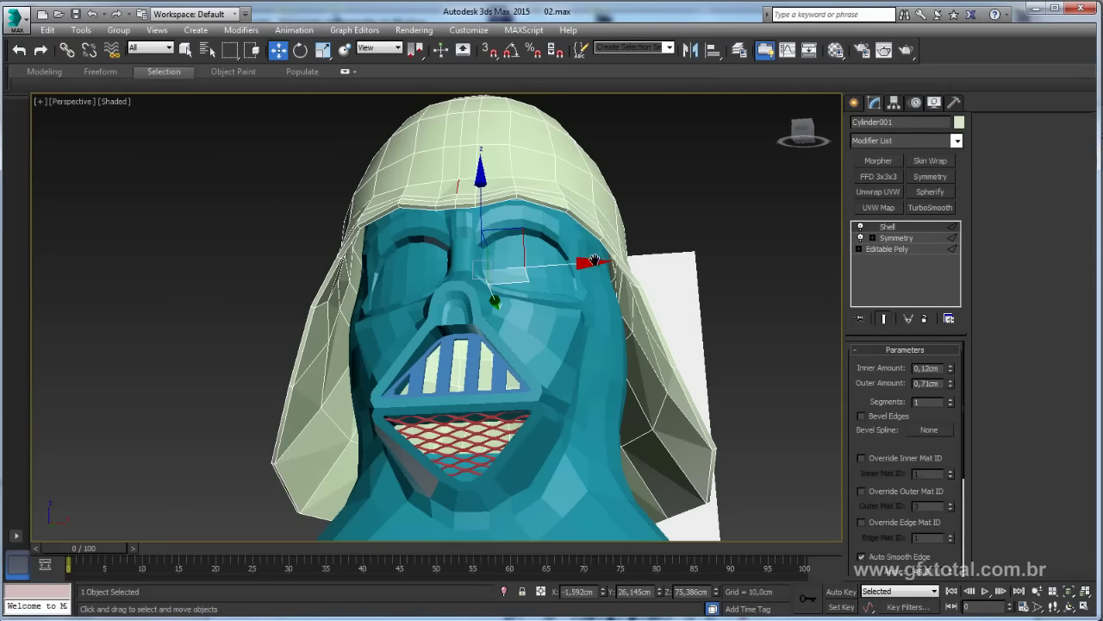
scroll(593, 260, "up", 2)
left_click_drag(957, 468, 956, 460)
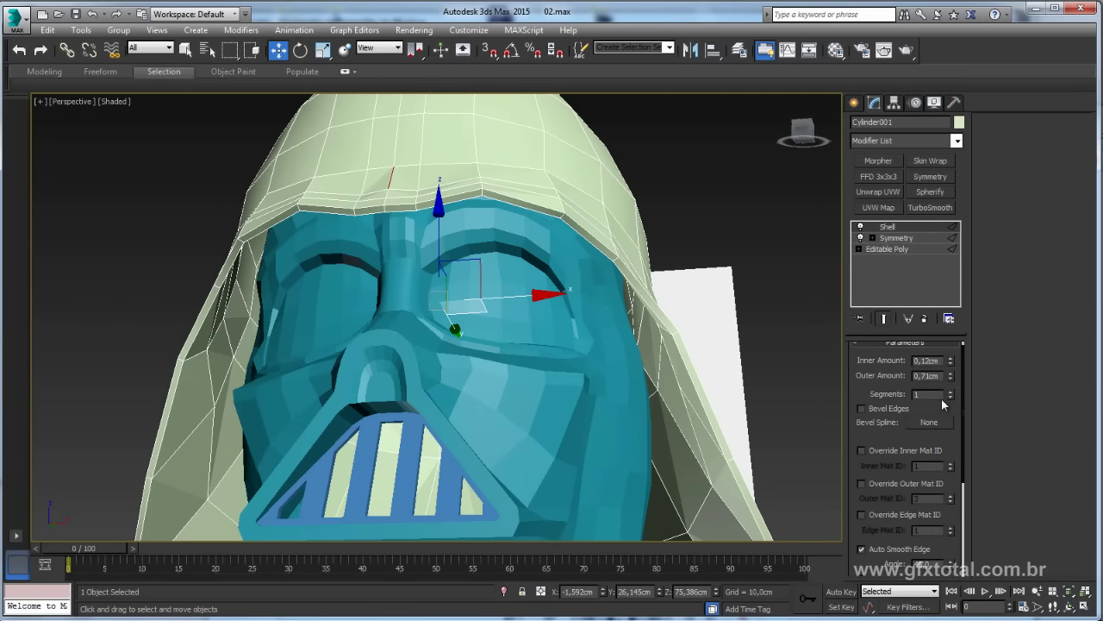
left_click(951, 391)
left_click(951, 391)
left_click(952, 392)
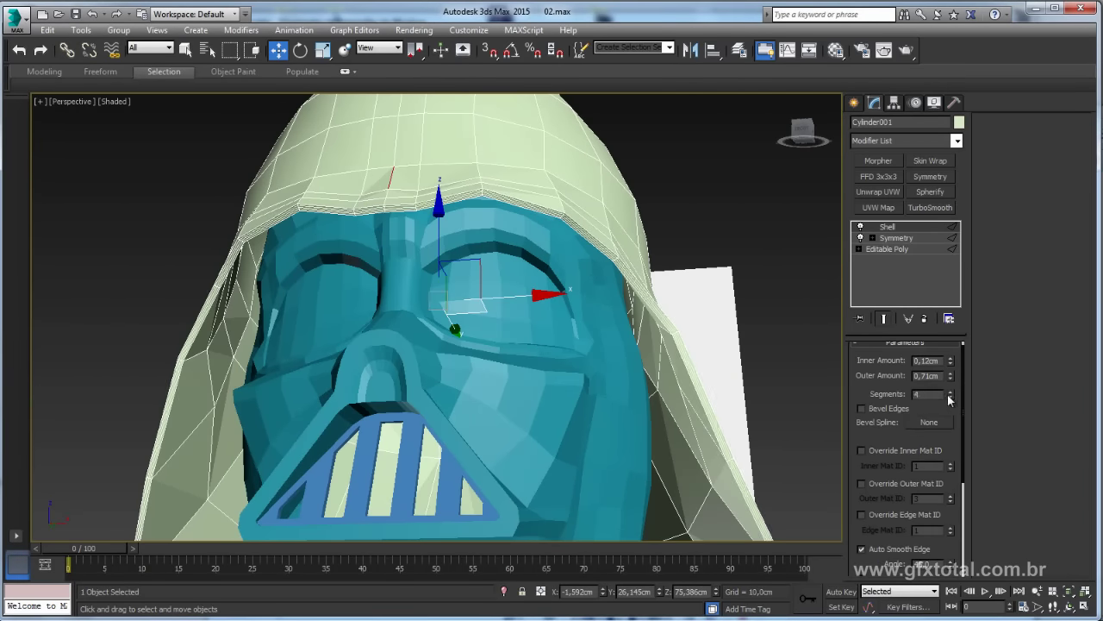
left_click(952, 397)
left_click(952, 396)
scroll(595, 278, "up", 2)
scroll(596, 279, "up", 2)
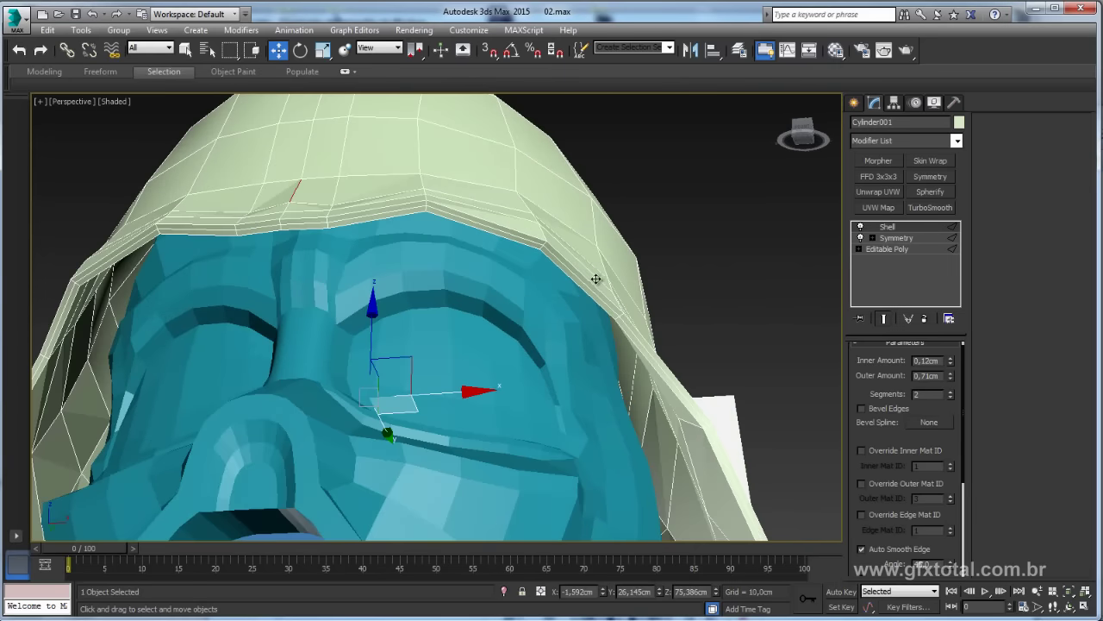
right_click(462, 189)
mouse_move(508, 320)
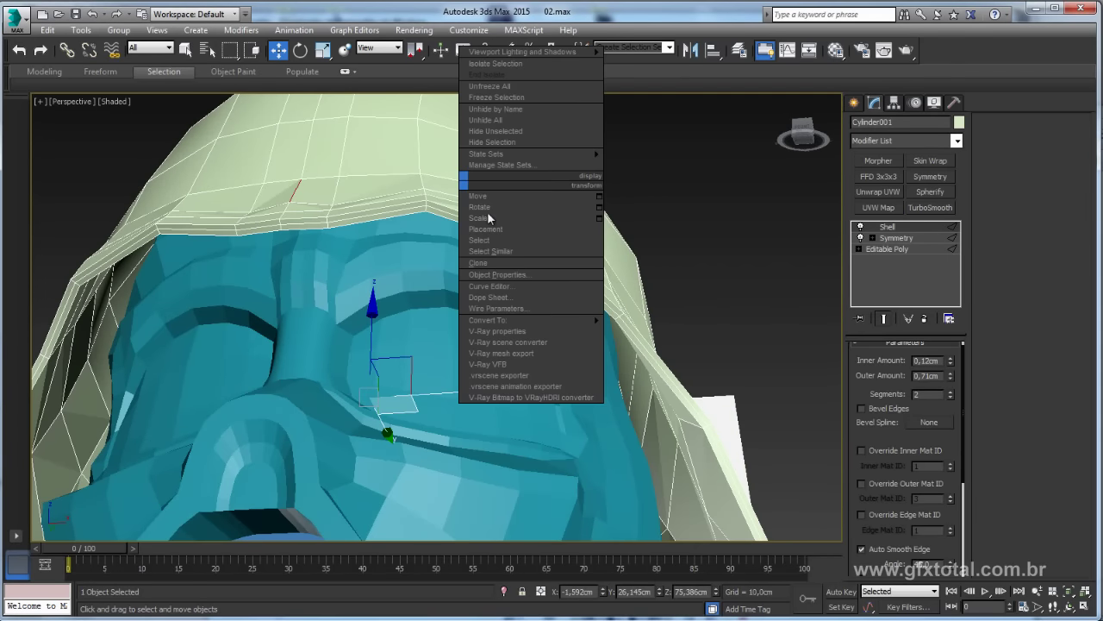
Select a column of polygons from the helmet's front brim to the top and loop it
scroll(599, 270, "down", 5)
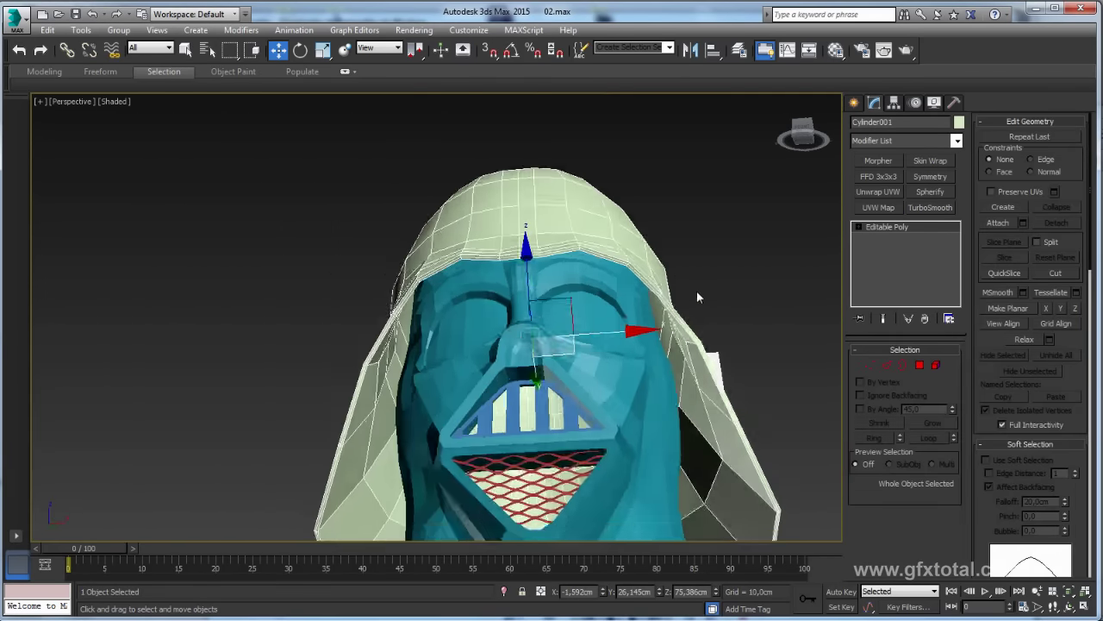
scroll(697, 295, "up", 2)
left_click(920, 366)
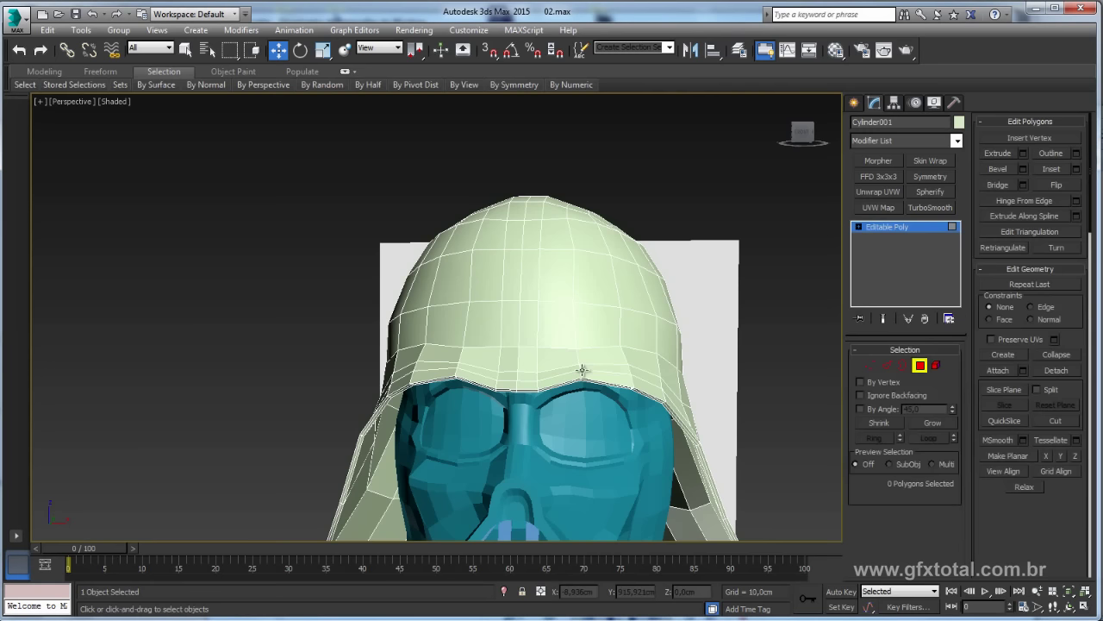
left_click(520, 380)
left_click(506, 381, "ctrl")
left_click(508, 367, "ctrl")
left_click(509, 354, "ctrl")
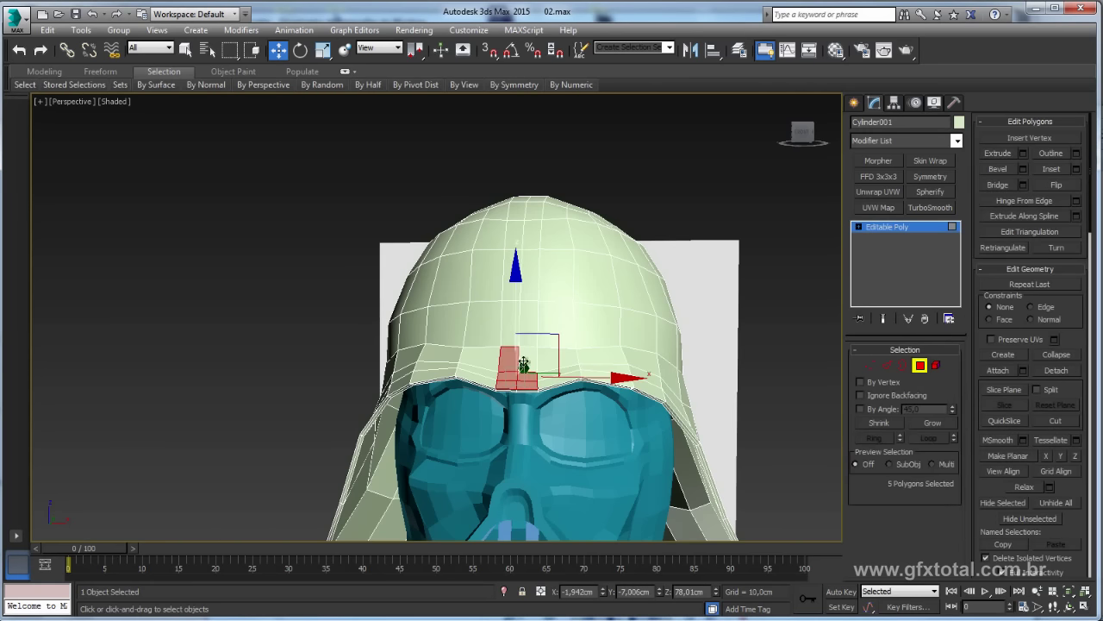
left_click(526, 332, "ctrl")
left_click(527, 314, "ctrl")
left_click(527, 297, "ctrl")
left_click(528, 278, "ctrl")
left_click(529, 258, "ctrl")
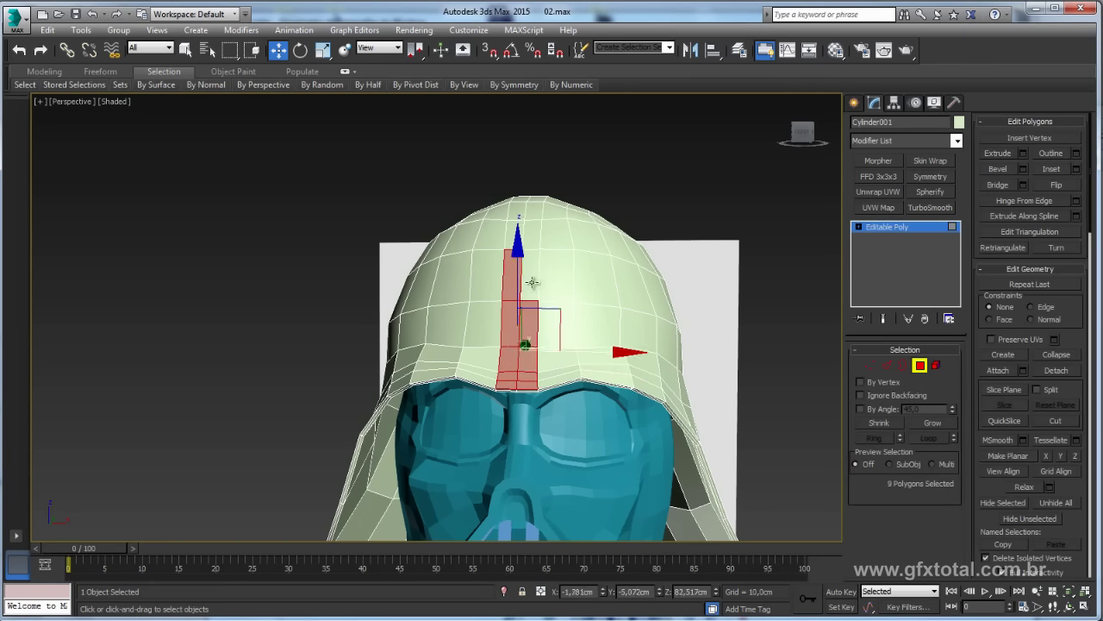
left_click(517, 237, "ctrl")
left_click(517, 237, "shift")
Convert the loop to its centre edge line and back to a 38-polygon strip
scroll(508, 233, "up", 6)
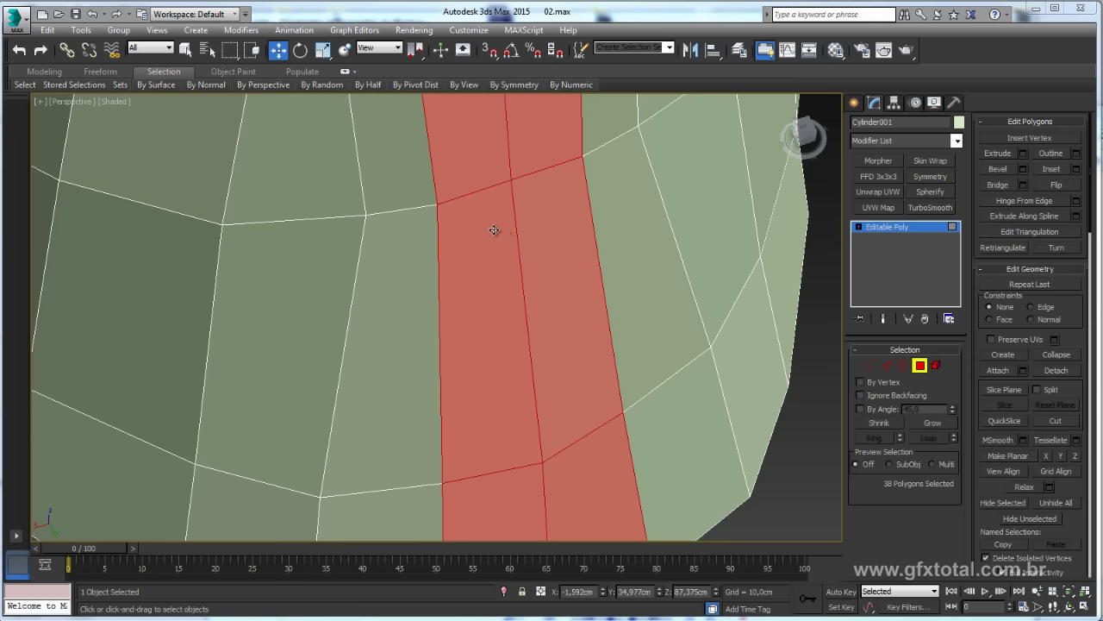
scroll(445, 179, "down", 2)
scroll(443, 185, "down", 5)
mouse_move(443, 184)
middle_mouse_down("alt")
mouse_move(406, 234)
mouse_move(362, 263)
mouse_move(426, 320)
mouse_move(457, 258)
middle_mouse_up("alt")
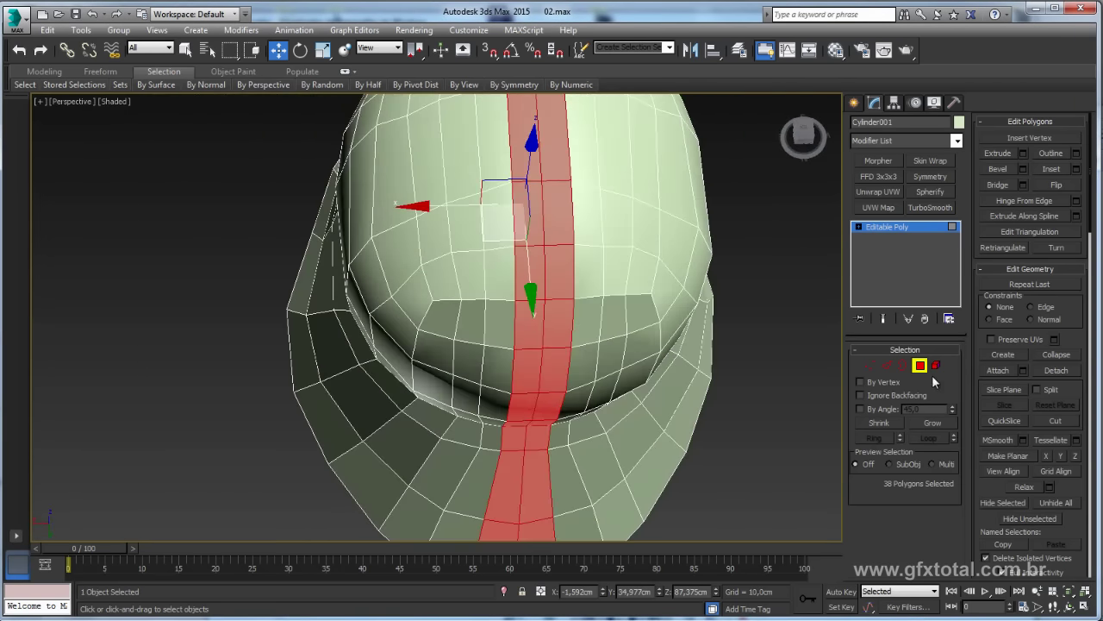
left_click(887, 366)
middle_click_drag(517, 302, 478, 287, "alt")
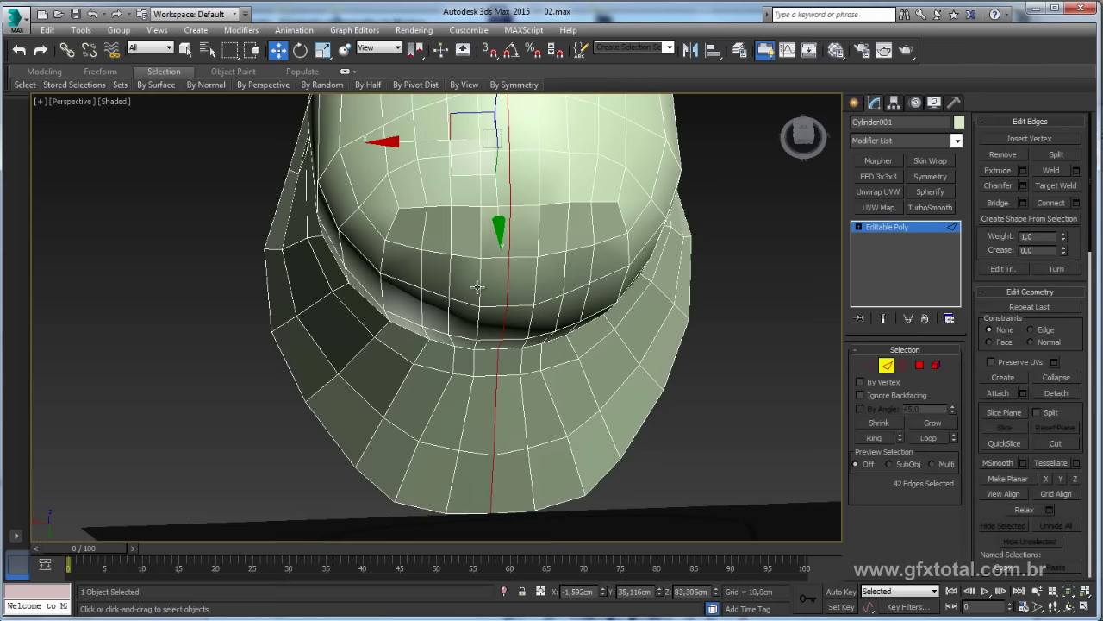
left_click_drag(478, 287, 478, 287)
mouse_move(490, 260)
middle_mouse_down("alt")
mouse_move(480, 278)
mouse_move(482, 267)
mouse_move(493, 431)
mouse_move(621, 392)
mouse_move(620, 304)
mouse_move(735, 362)
mouse_move(722, 410)
mouse_move(542, 431)
mouse_move(555, 266)
mouse_move(558, 334)
mouse_move(529, 290)
mouse_move(555, 177)
mouse_move(453, 184)
mouse_move(505, 207)
mouse_move(517, 193)
middle_mouse_up("alt")
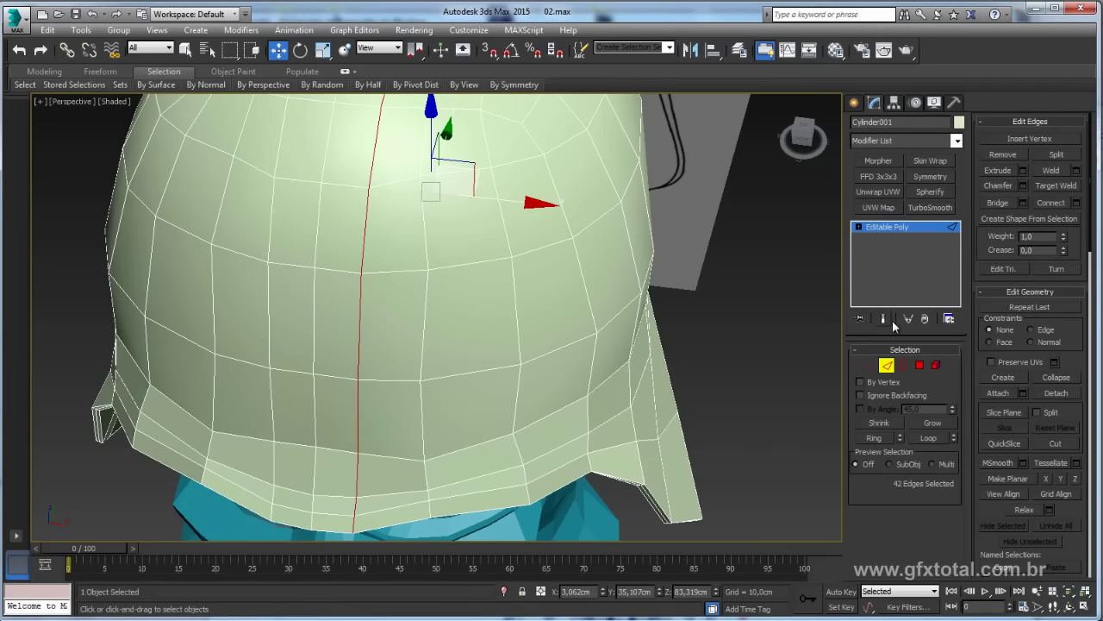
left_click(920, 370, "ctrl")
mouse_move(611, 325)
middle_mouse_down("alt")
mouse_move(595, 365)
mouse_move(618, 316)
mouse_move(622, 391)
mouse_move(716, 362)
middle_mouse_up("alt")
scroll(622, 390, "up", 2)
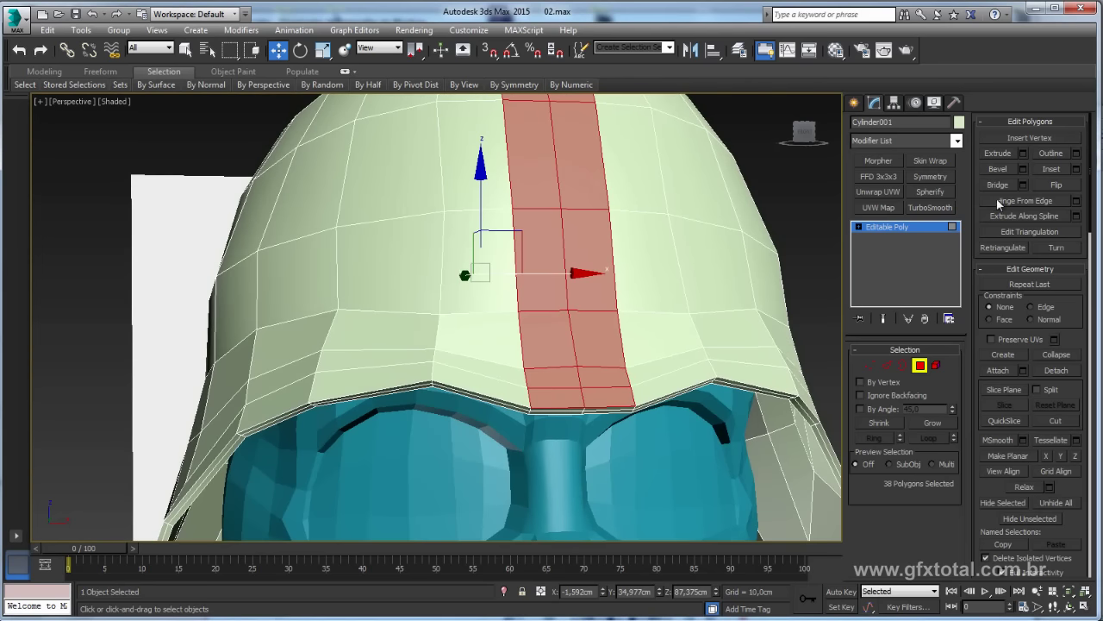
Start an Extrude on the central strip with type set to Local Normal
left_click(1023, 153)
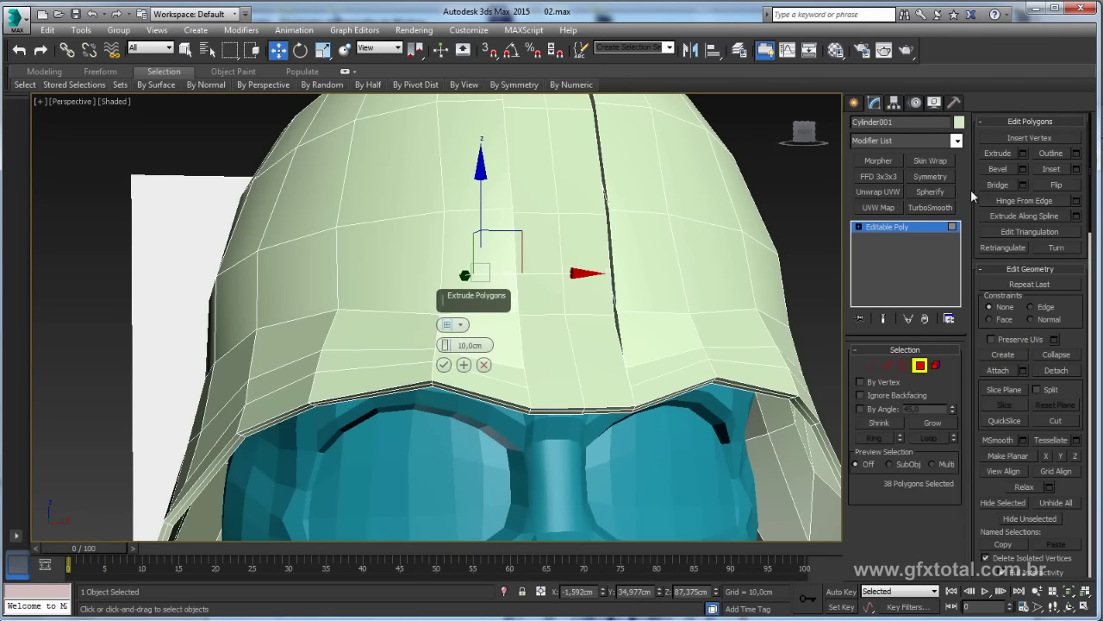
left_click(453, 326)
left_click(498, 360)
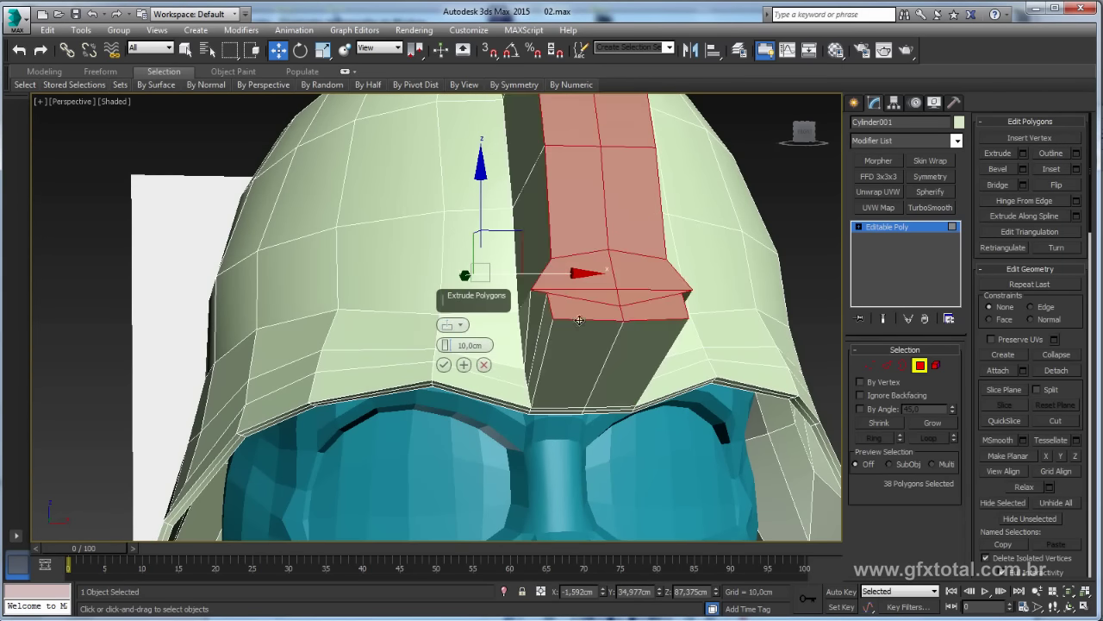
scroll(579, 320, "down", 2)
middle_click_drag(579, 320, 488, 368, "alt")
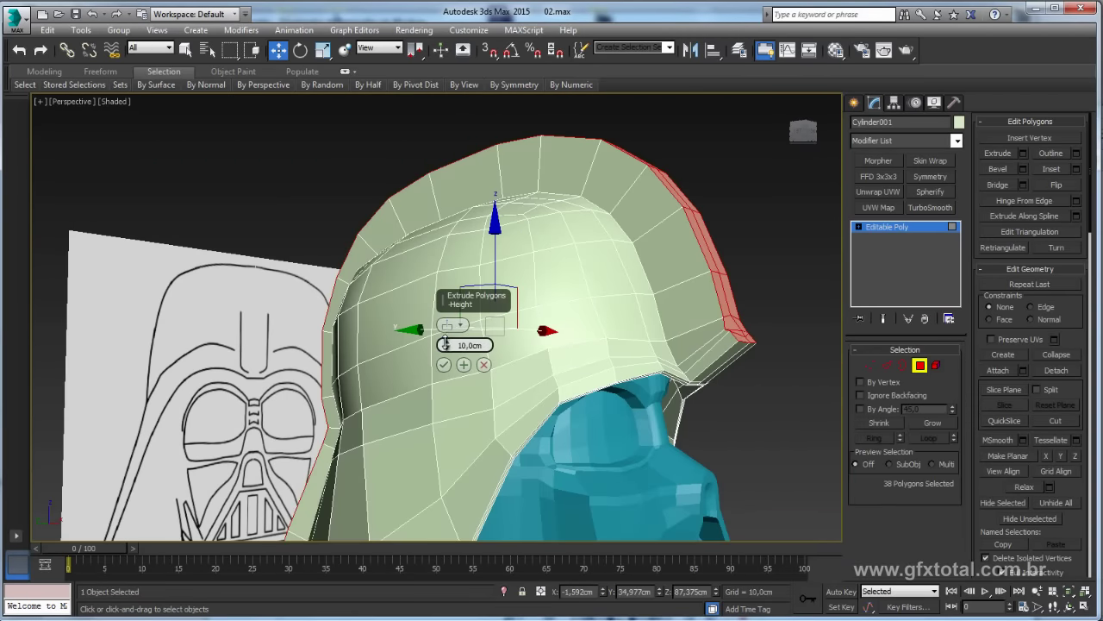
left_click_drag(445, 343, 445, 310)
Adjust the extrusion height to 0,827 cm and apply it
scroll(598, 312, "down", 2)
mouse_move(598, 312)
middle_mouse_down("alt")
mouse_move(699, 329)
mouse_move(552, 371)
middle_mouse_up("alt")
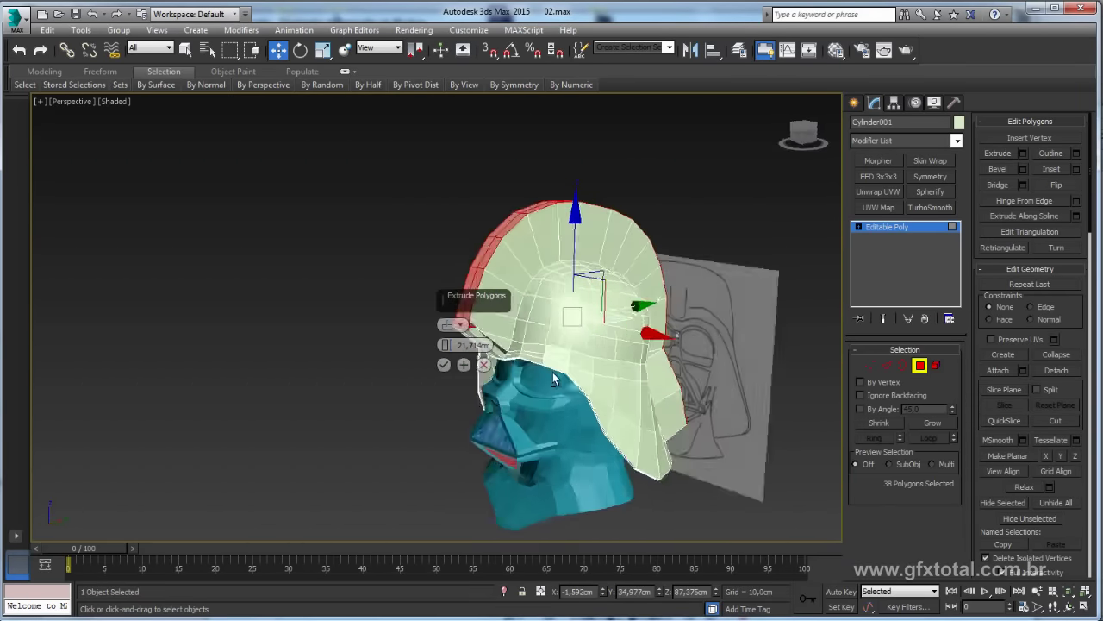
scroll(552, 371, "up", 1)
scroll(446, 345, "up", 2)
scroll(447, 345, "up", 3)
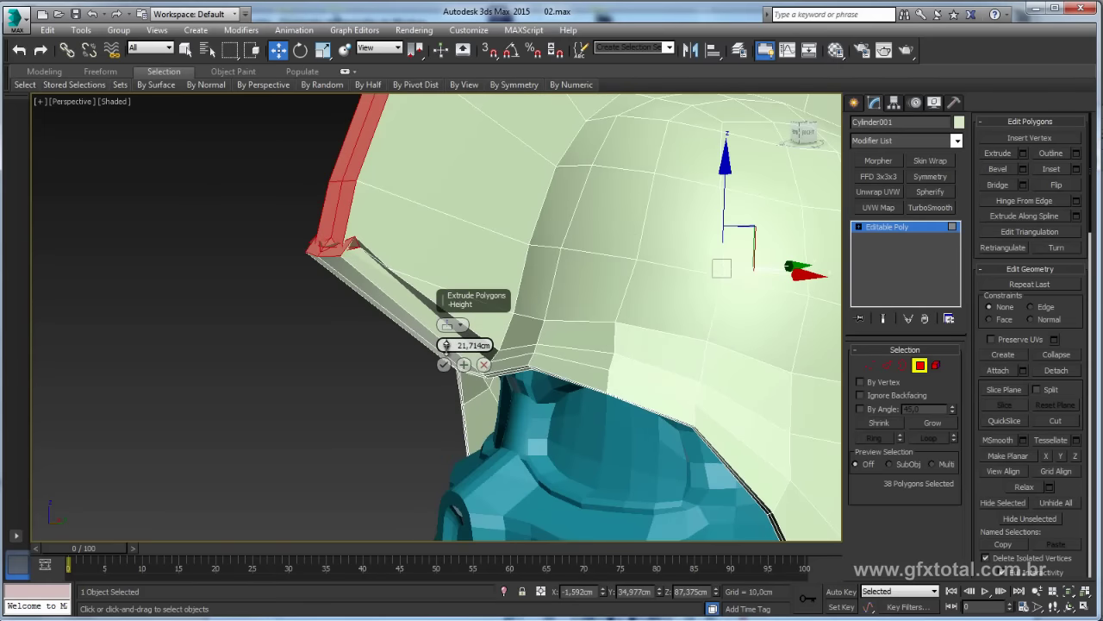
left_click_drag(446, 345, 486, 449)
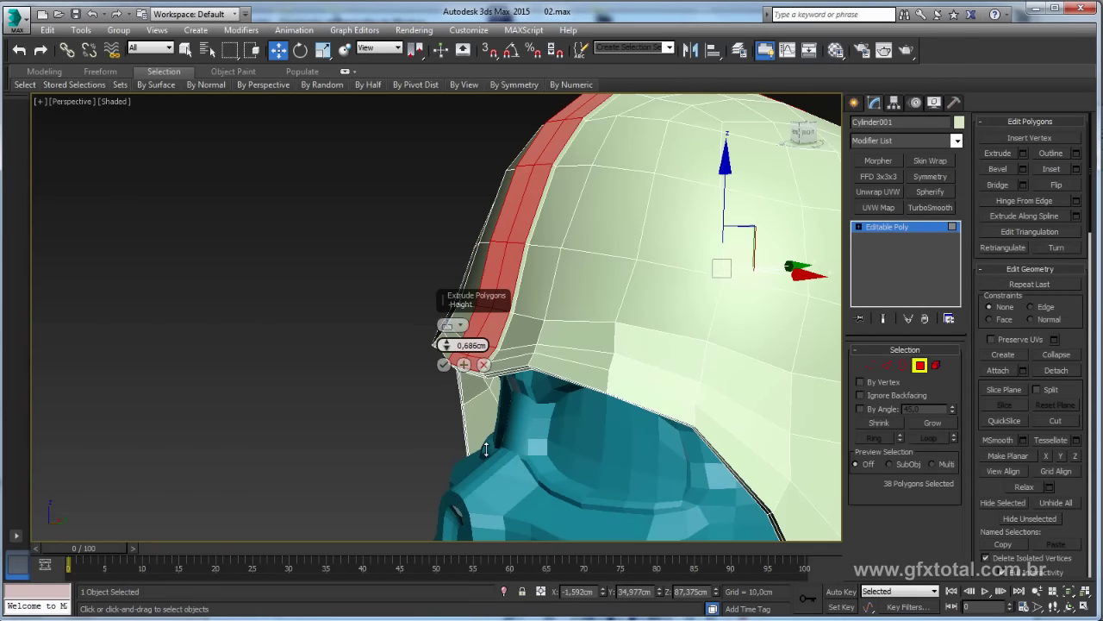
left_click_drag(485, 449, 488, 445)
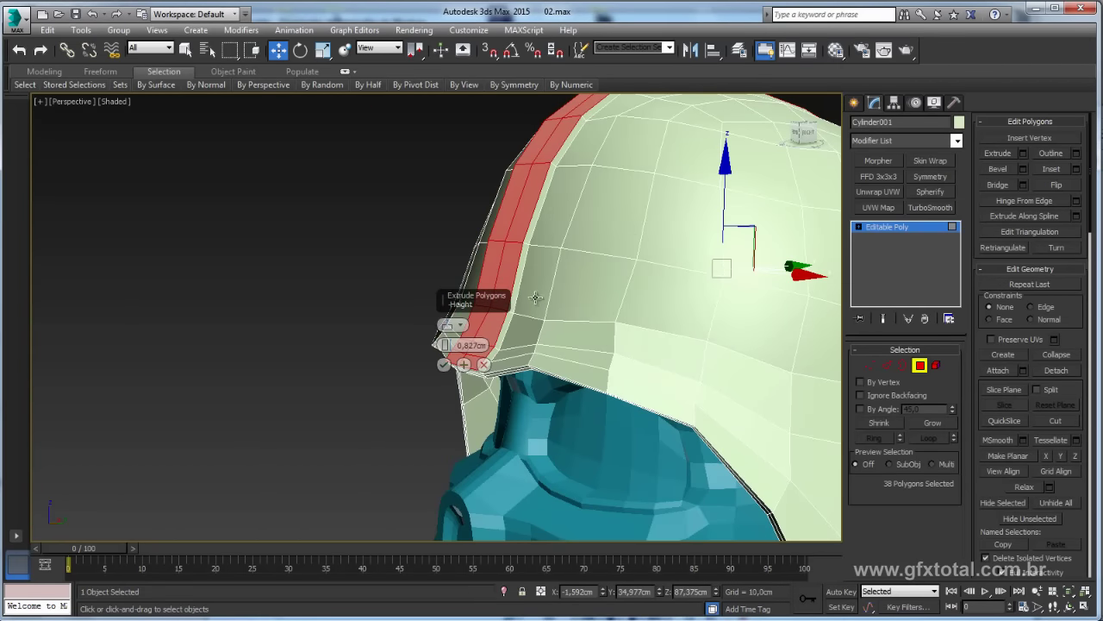
middle_click_drag(487, 445, 576, 302, "alt")
scroll(549, 370, "up", 2)
scroll(549, 370, "up", 2)
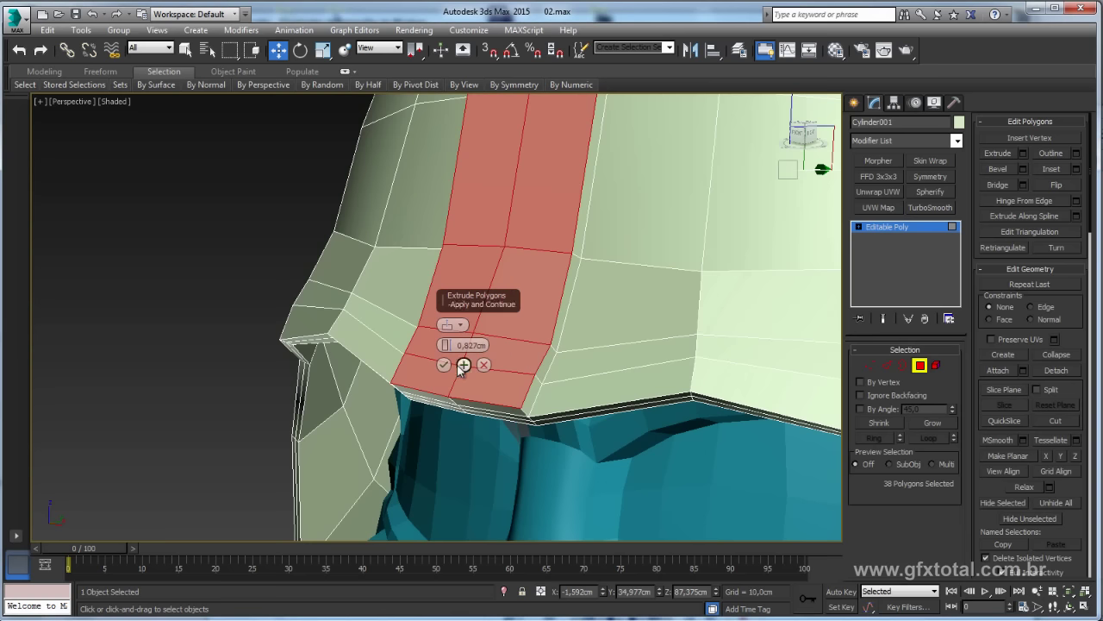
left_click(445, 365)
Connect a ridge edge with 1 segment to add a supporting loop along the ridge
left_click(887, 366)
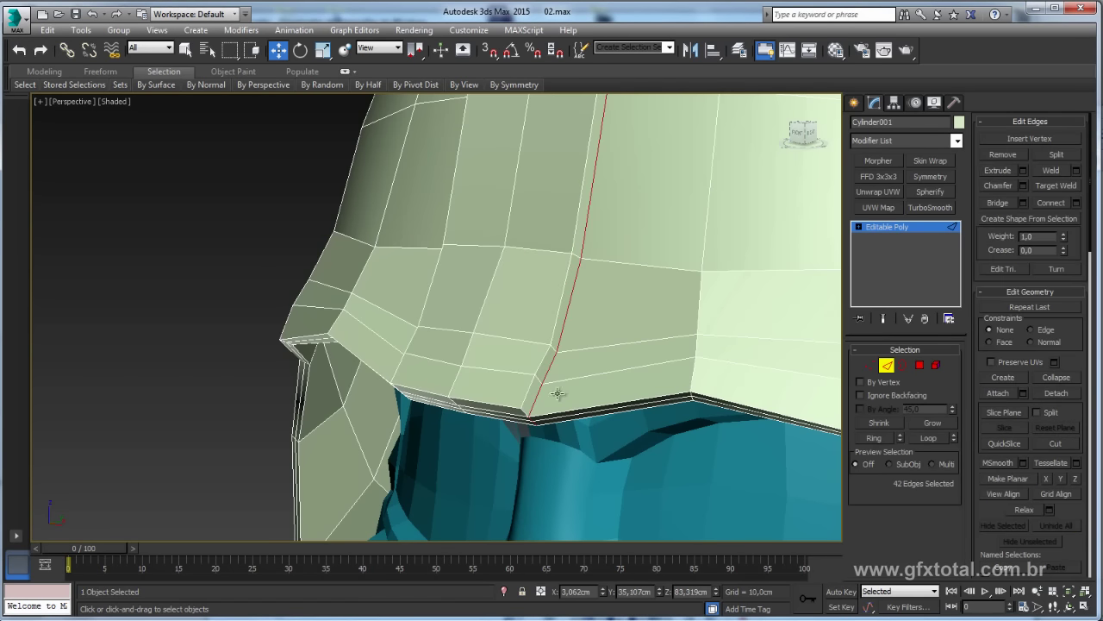
left_click(522, 412)
middle_click_drag(522, 413, 603, 405, "alt")
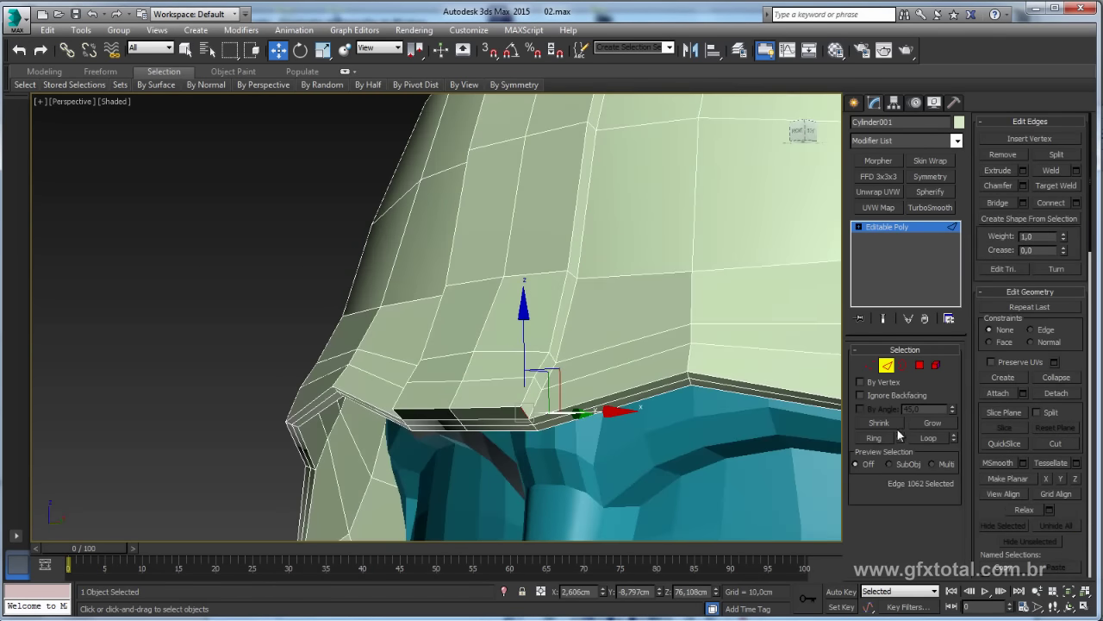
left_click(1076, 203)
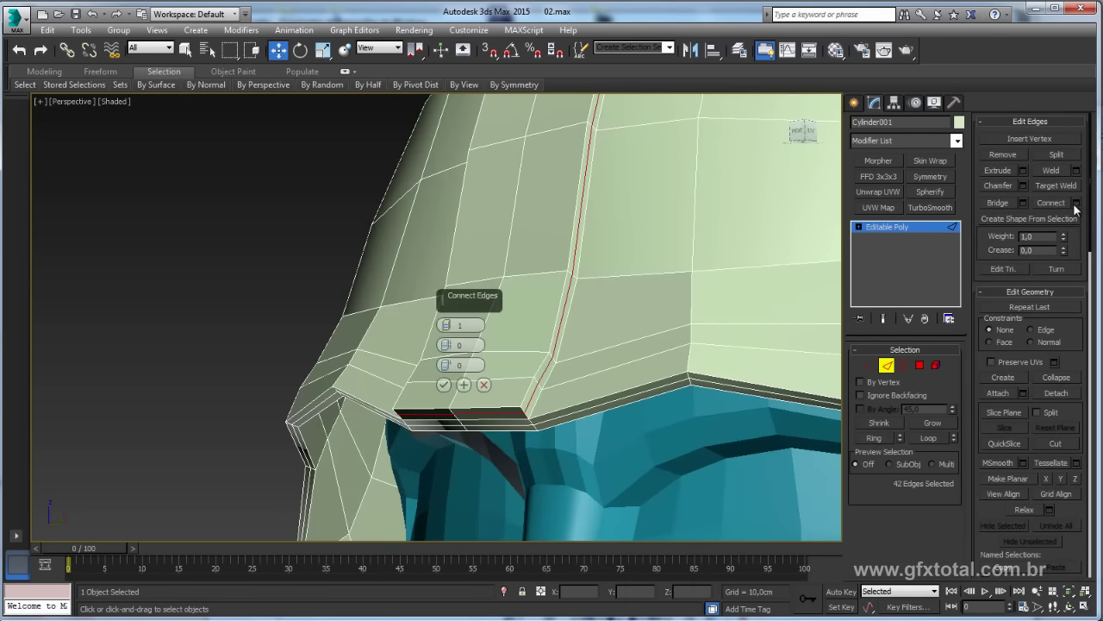
left_click(443, 384)
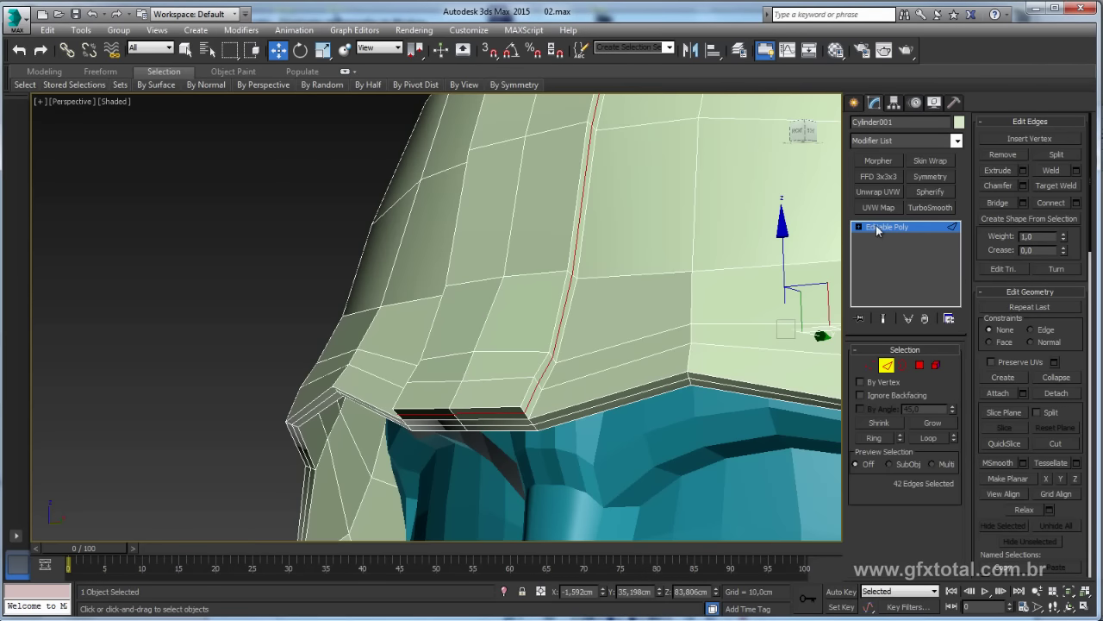
key("2")
Apply TurboSmooth to the helmet, then select the face mask Plane002
scroll(555, 314, "down", 5)
mouse_move(564, 328)
middle_mouse_down("alt")
mouse_move(608, 356)
mouse_move(558, 355)
middle_mouse_up("alt")
scroll(607, 356, "down", 4)
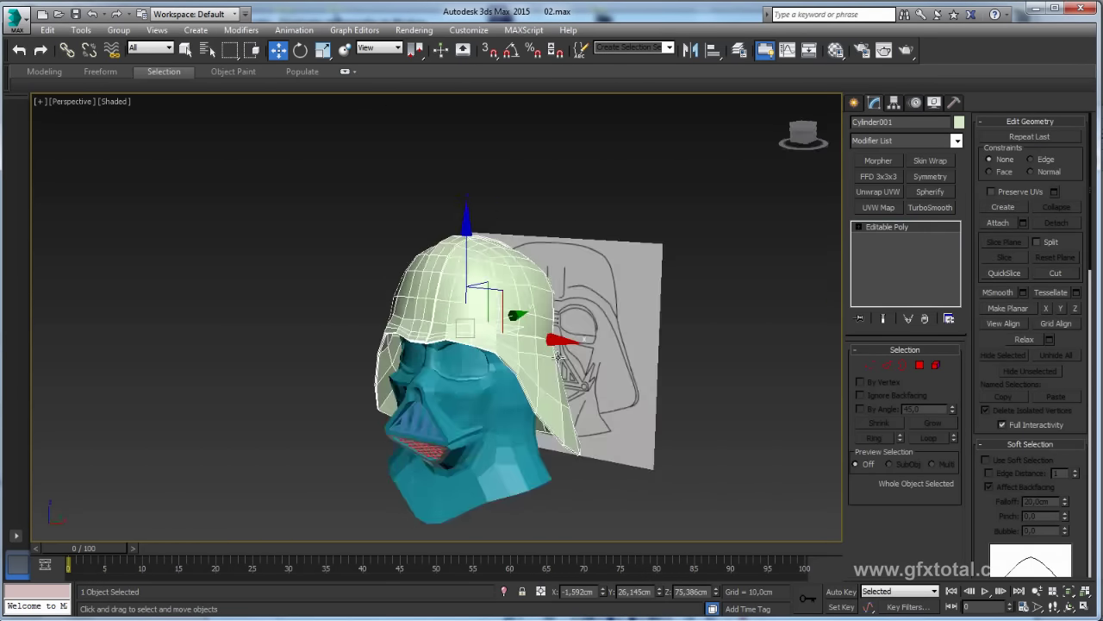
left_click(930, 209)
left_click(747, 252)
mouse_move(747, 252)
middle_mouse_down("alt")
mouse_move(551, 348)
mouse_move(534, 368)
mouse_move(638, 311)
middle_mouse_up("alt")
scroll(552, 347, "up", 3)
left_click(551, 347)
left_click(527, 366)
scroll(638, 311, "up", 2)
key("alt+Tab")
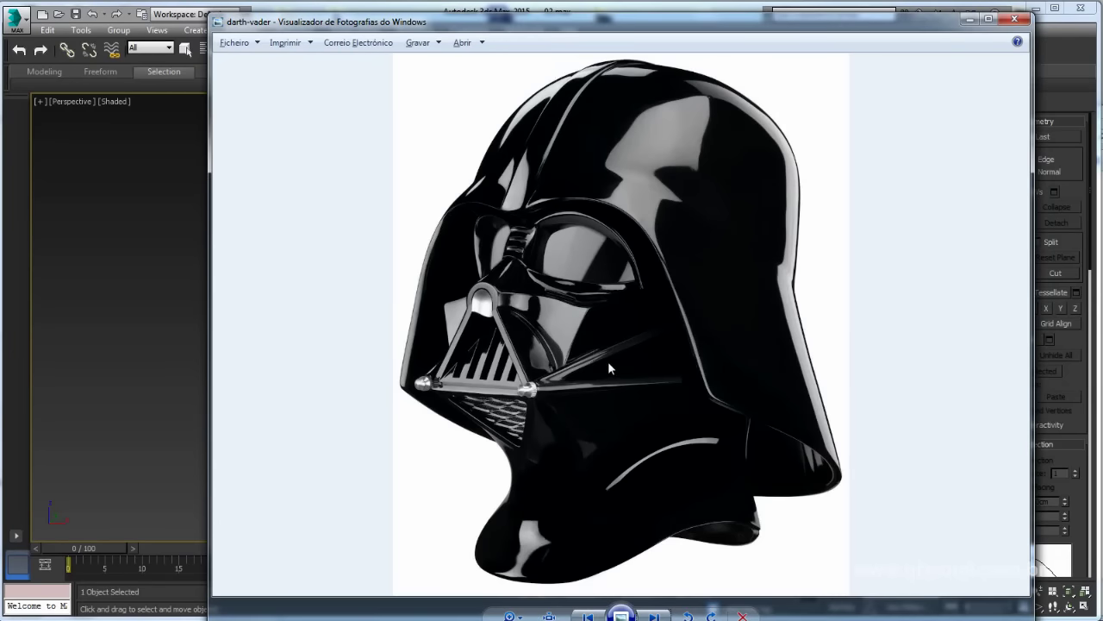
key("alt+Tab")
middle_click_drag(608, 368, 536, 272, "alt")
key("alt+Tab")
key("alt+Tab")
In Polygon mode, select the bottom row of nose-bridge faces between the eyes
scroll(604, 328, "up", 5)
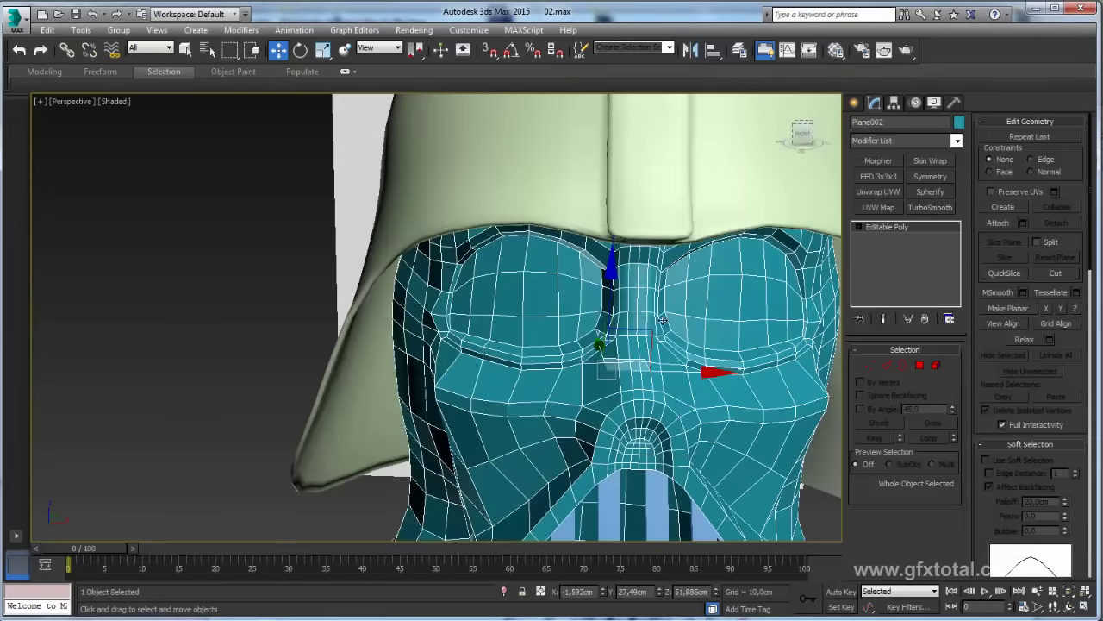
key("4")
middle_click_drag(603, 345, 694, 338, "alt")
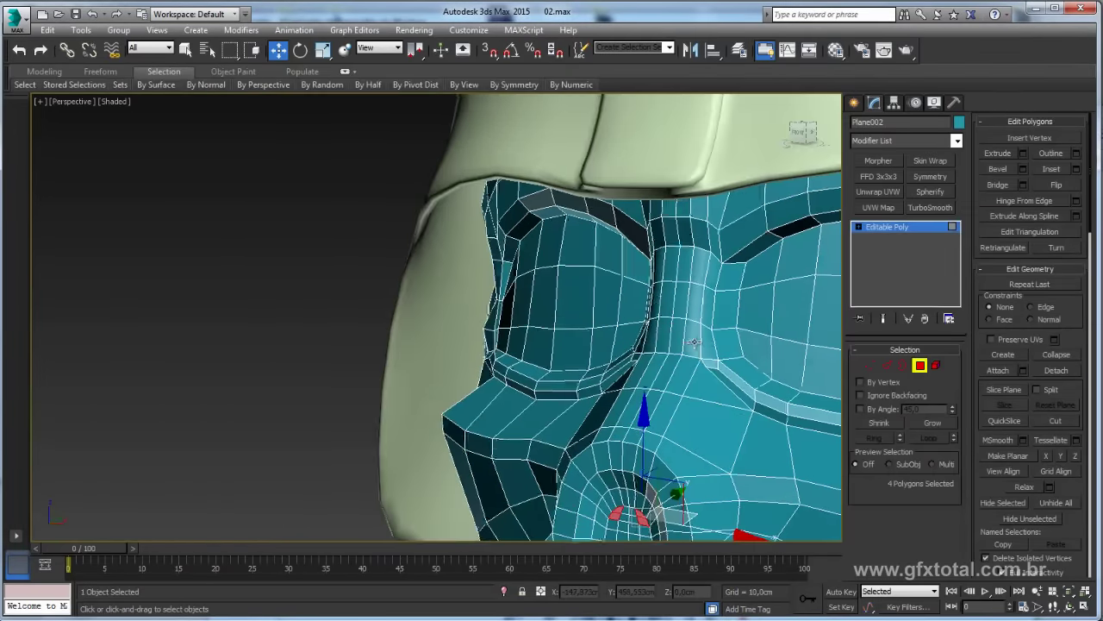
left_click(681, 337, "ctrl")
left_click(659, 333, "ctrl")
left_click(645, 332, "ctrl")
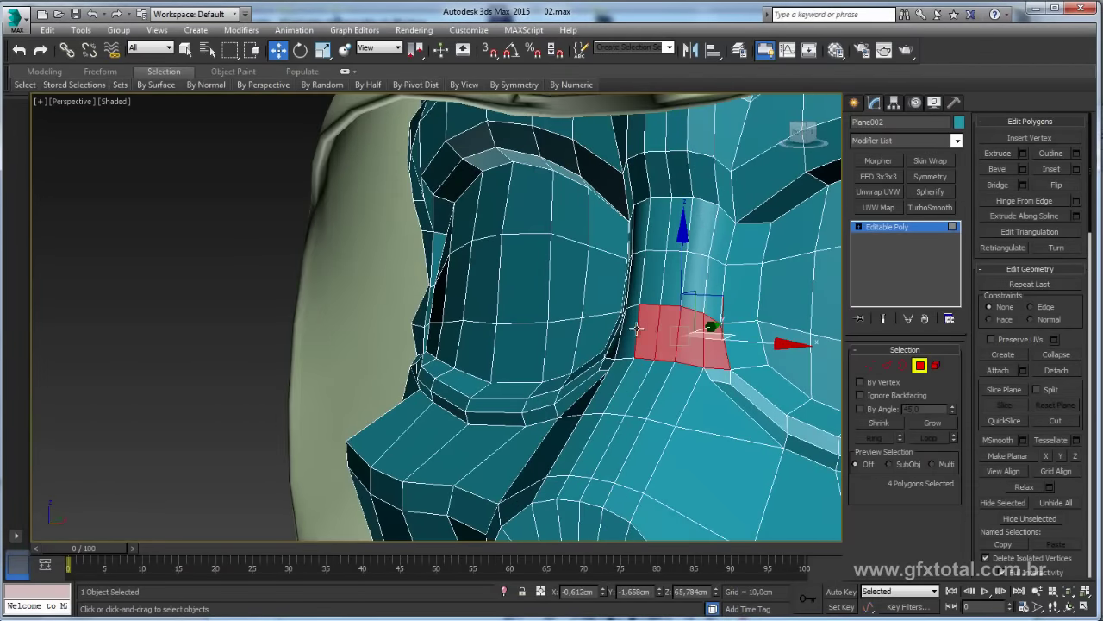
left_click(627, 331, "ctrl")
middle_click_drag(628, 331, 599, 351, "alt")
Add the upper rows of bridge faces to complete the 18-polygon selection
left_click(610, 286, "ctrl")
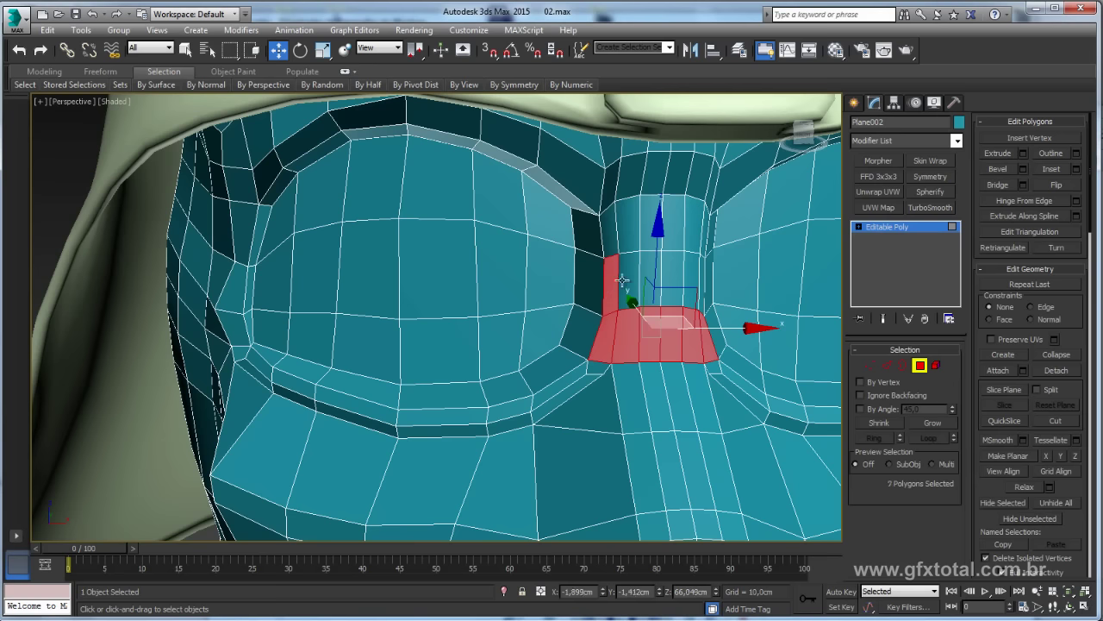
left_click(624, 281, "ctrl")
left_click(639, 278, "ctrl")
left_click(655, 275, "ctrl")
left_click(670, 274, "ctrl")
left_click(690, 274, "ctrl")
left_click(698, 290, "ctrl")
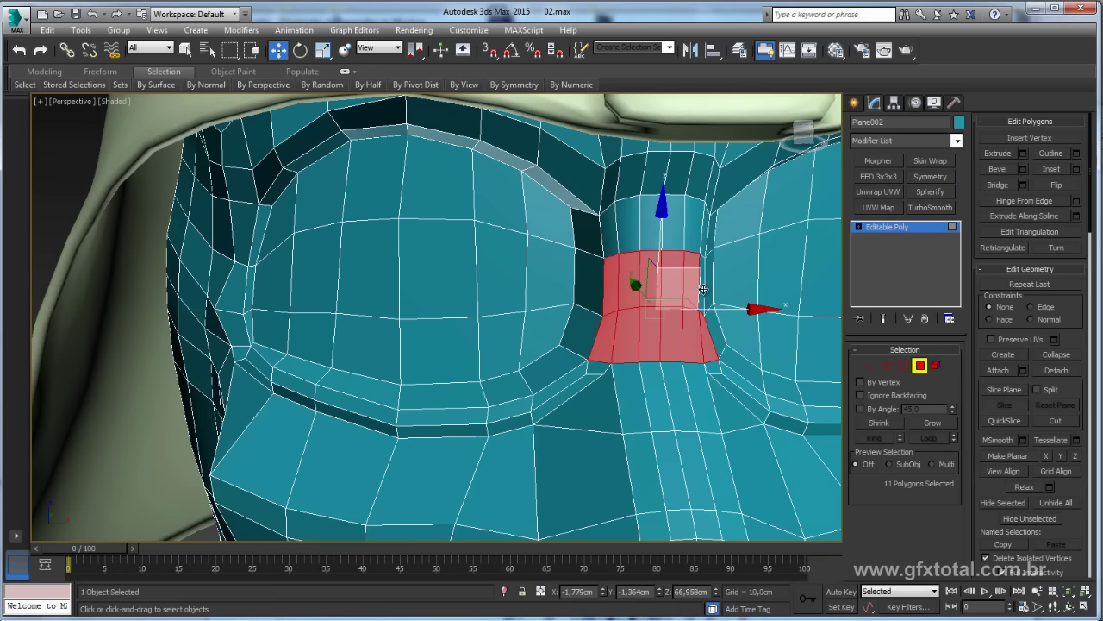
middle_click_drag(704, 290, 705, 251, "alt")
left_click(712, 226, "ctrl")
left_click(695, 226, "ctrl")
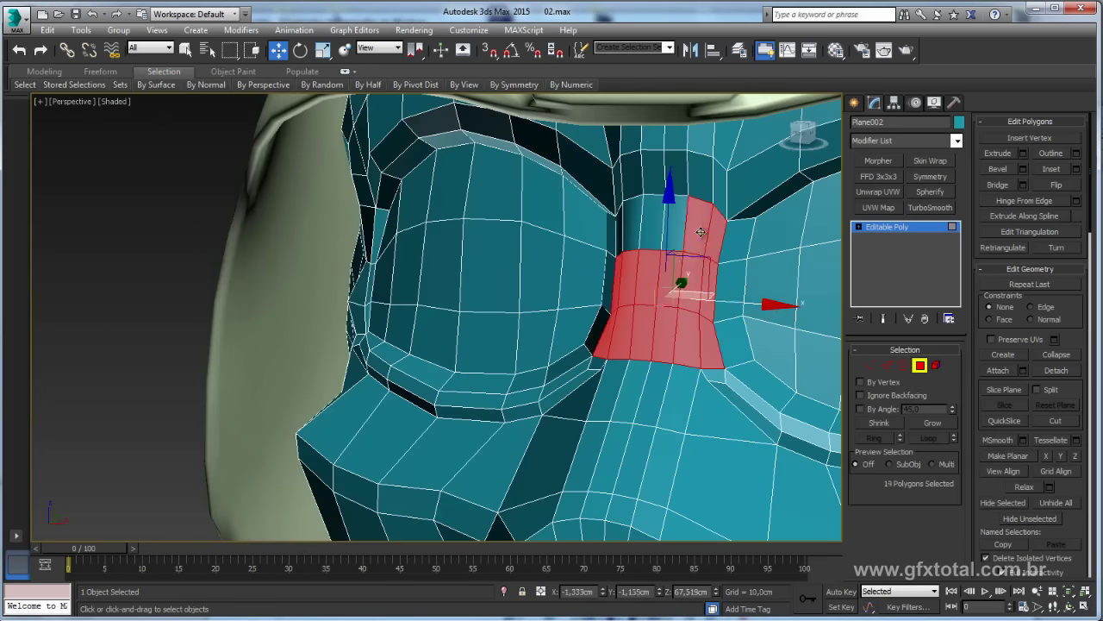
left_click(680, 229, "ctrl")
left_click(661, 229, "ctrl")
left_click(634, 228, "ctrl")
left_click(620, 246, "ctrl")
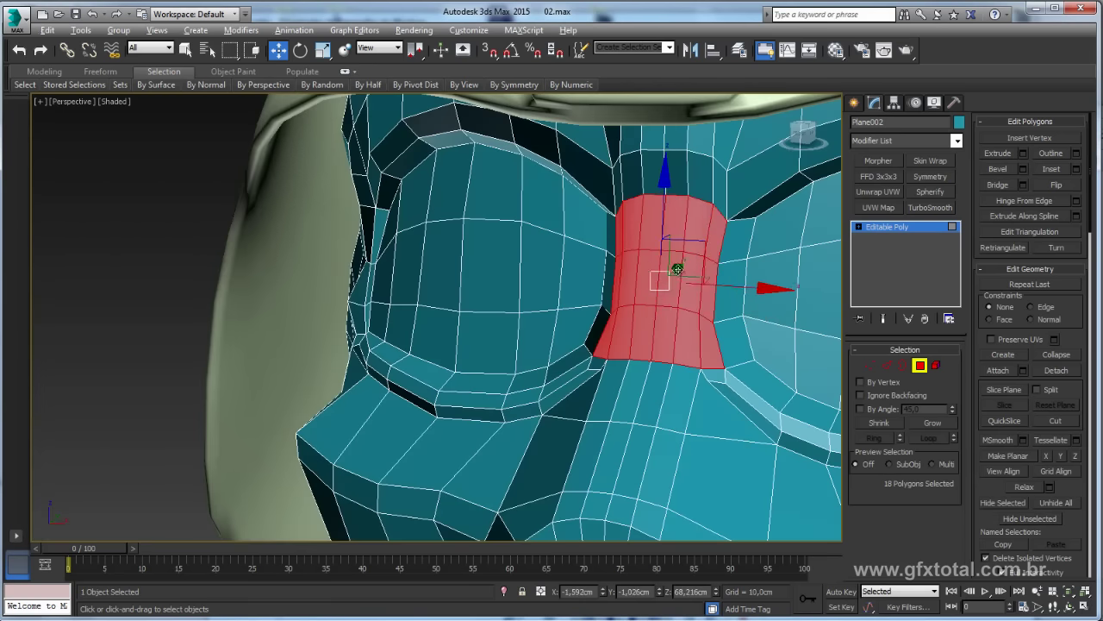
middle_click_drag(619, 246, 672, 250, "alt")
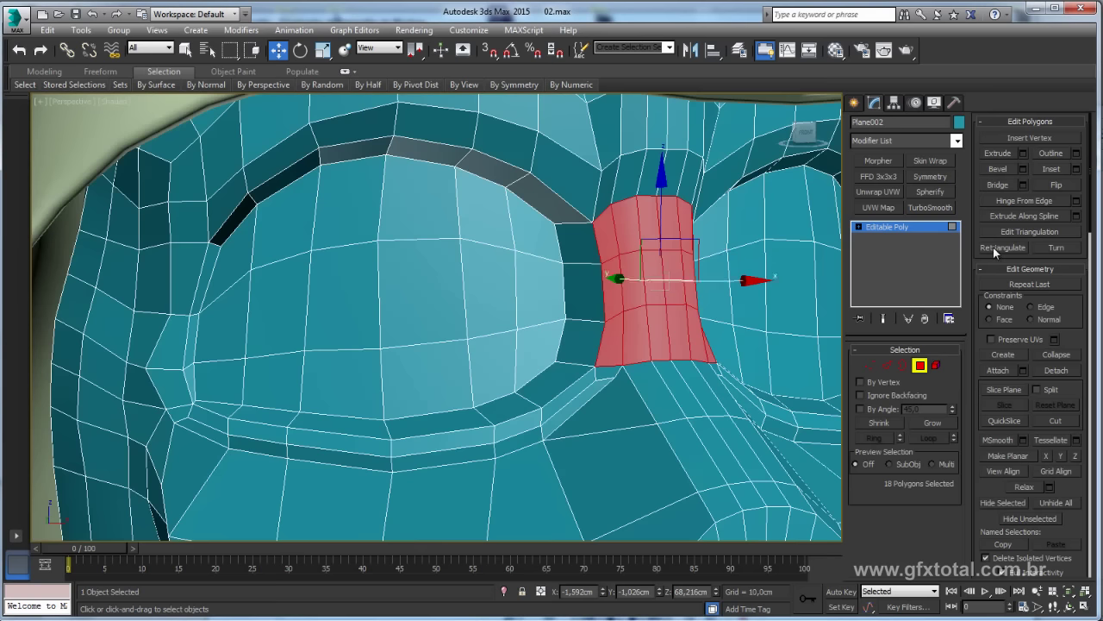
Extrude the bridge faces along Local Normal to 0,705 cm, then pick the stray vertex
left_click(1024, 153)
left_click_drag(447, 344, 447, 342)
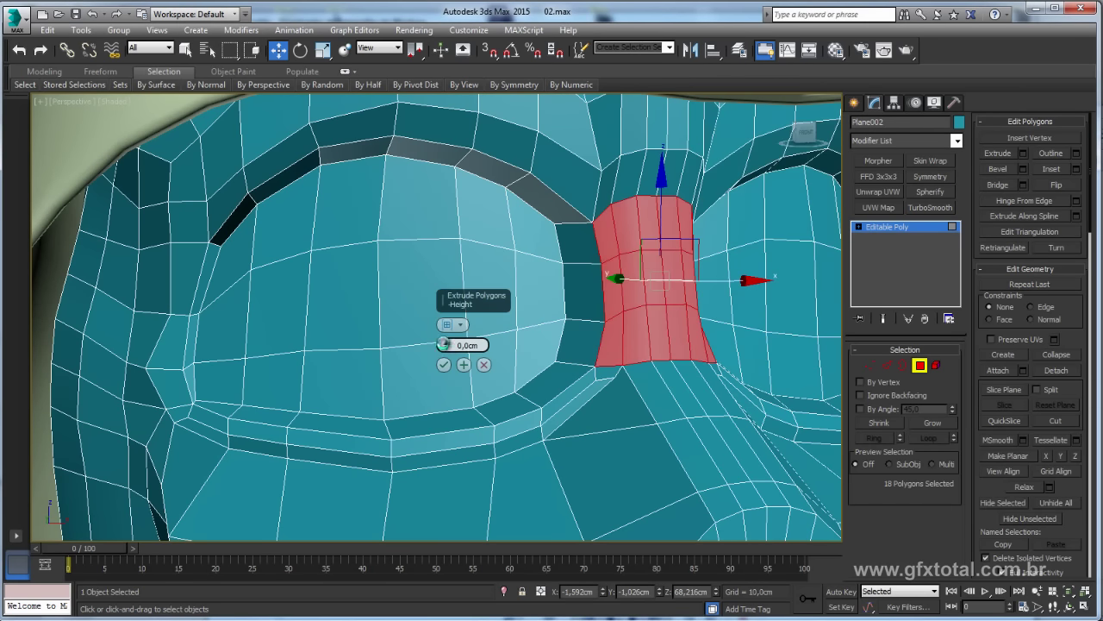
left_click(460, 324)
left_click(446, 336)
middle_click_drag(448, 336, 694, 324, "alt")
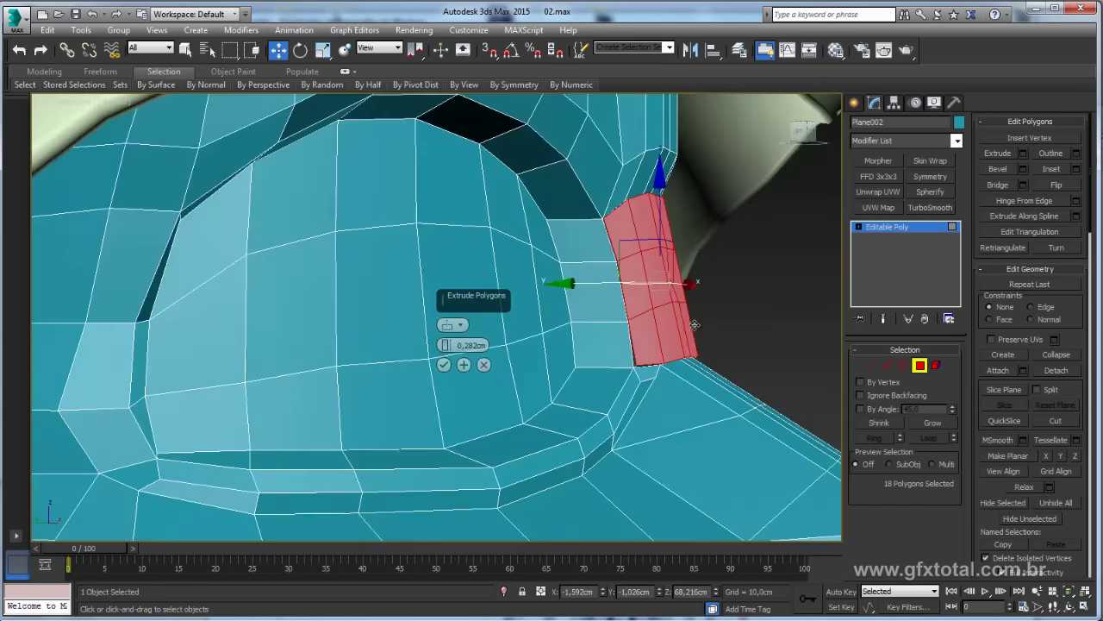
left_click_drag(447, 344, 447, 342)
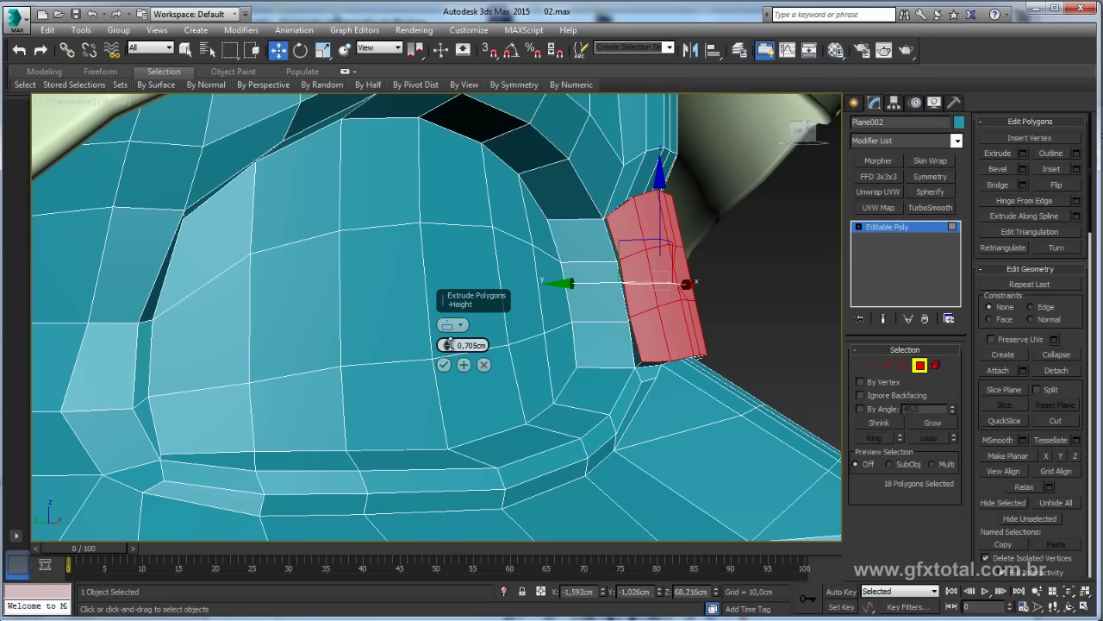
left_click(443, 364)
mouse_move(443, 364)
middle_mouse_down("alt")
mouse_move(631, 330)
mouse_move(681, 257)
middle_mouse_up("alt")
scroll(682, 257, "up", 2)
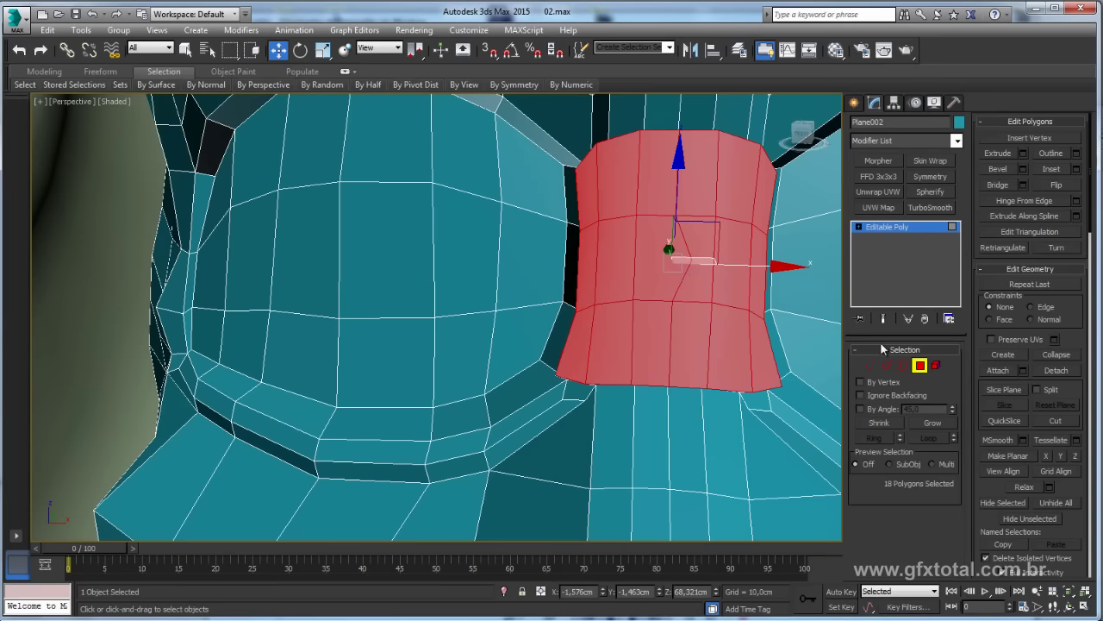
left_click(870, 364)
left_click(692, 262)
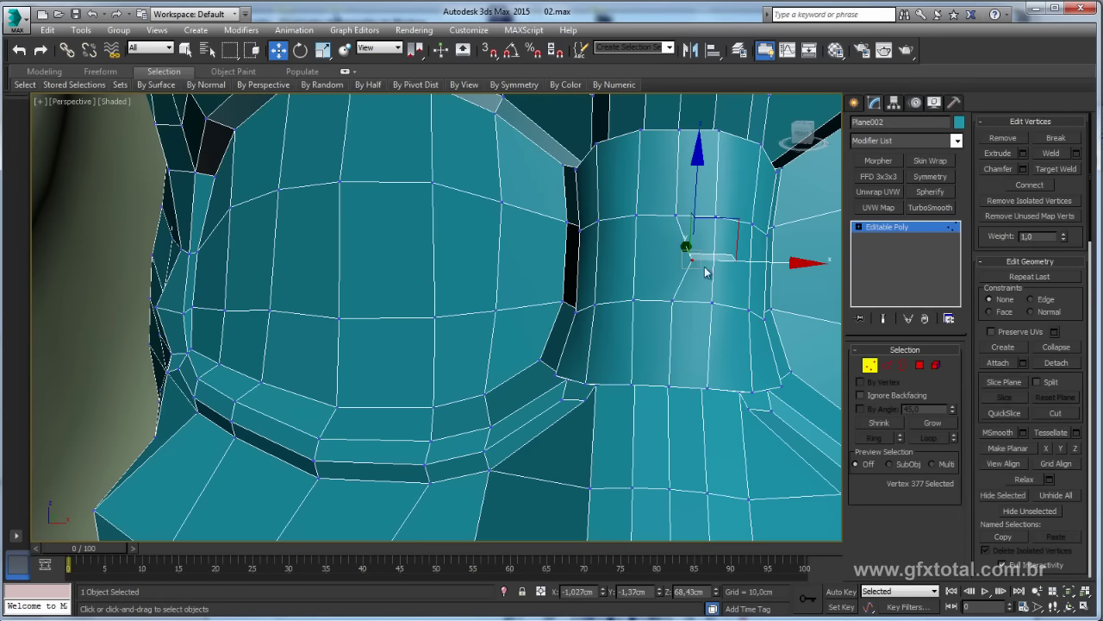
Remove the stray vertex and return to the selected bridge polygons
left_click(1004, 139)
mouse_move(789, 263)
middle_mouse_down("alt")
mouse_move(479, 291)
mouse_move(682, 320)
mouse_move(663, 335)
mouse_move(546, 200)
mouse_move(591, 305)
mouse_move(331, 239)
mouse_move(850, 362)
middle_mouse_up("alt")
scroll(562, 319, "down", 3)
scroll(591, 306, "up", 3)
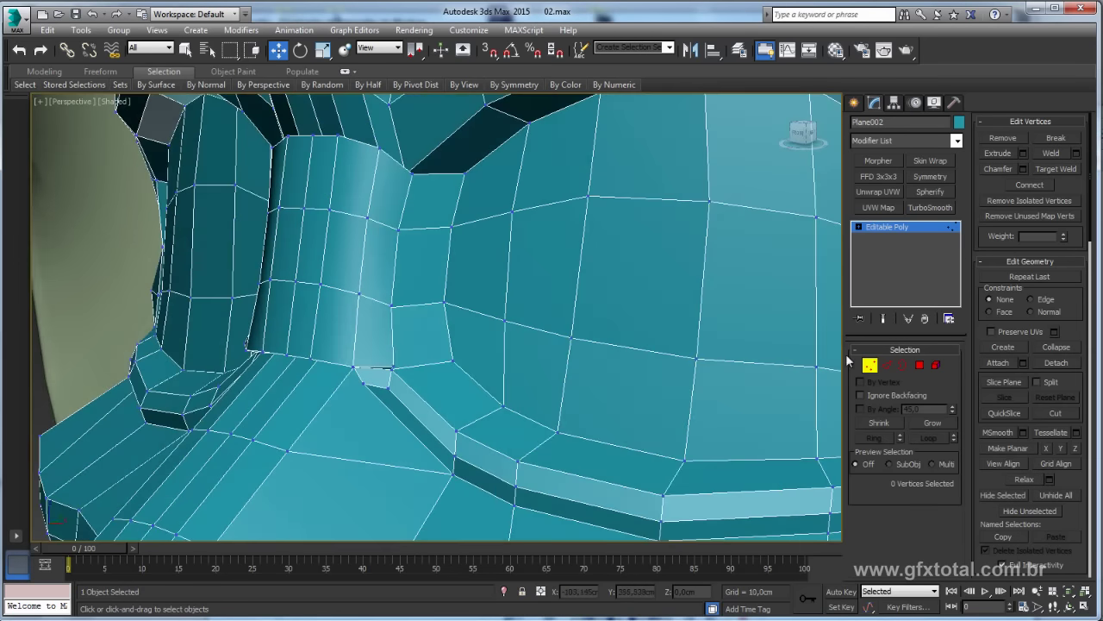
left_click(919, 366)
middle_click_drag(391, 343, 620, 349, "alt")
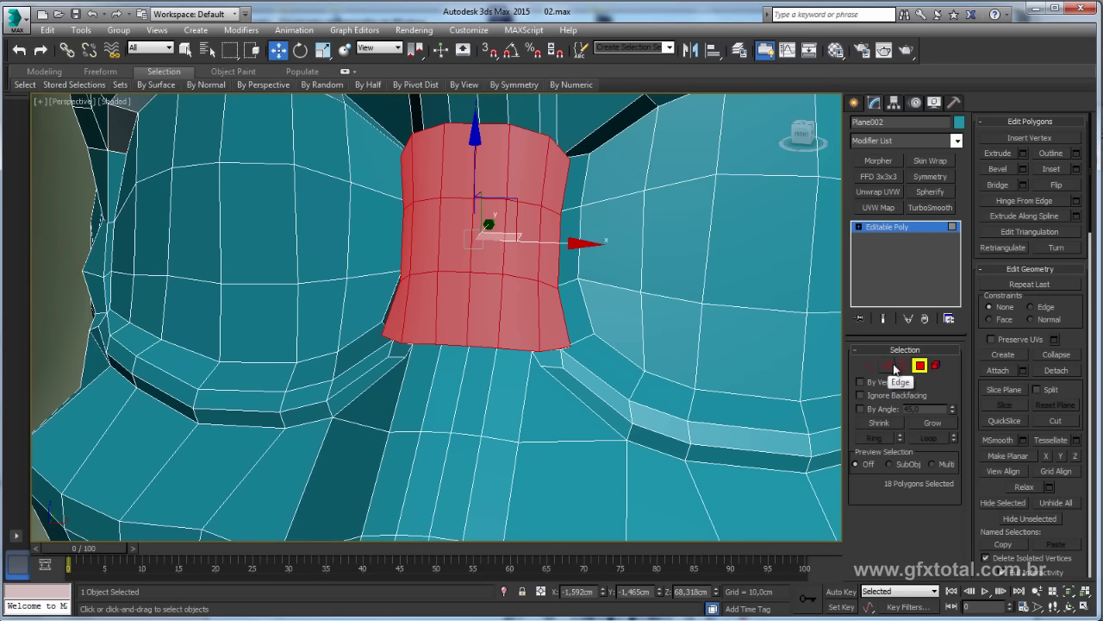
Deselect the middle ring and inset the upper and lower bridge rows by 0,859 cm
left_click(1076, 170)
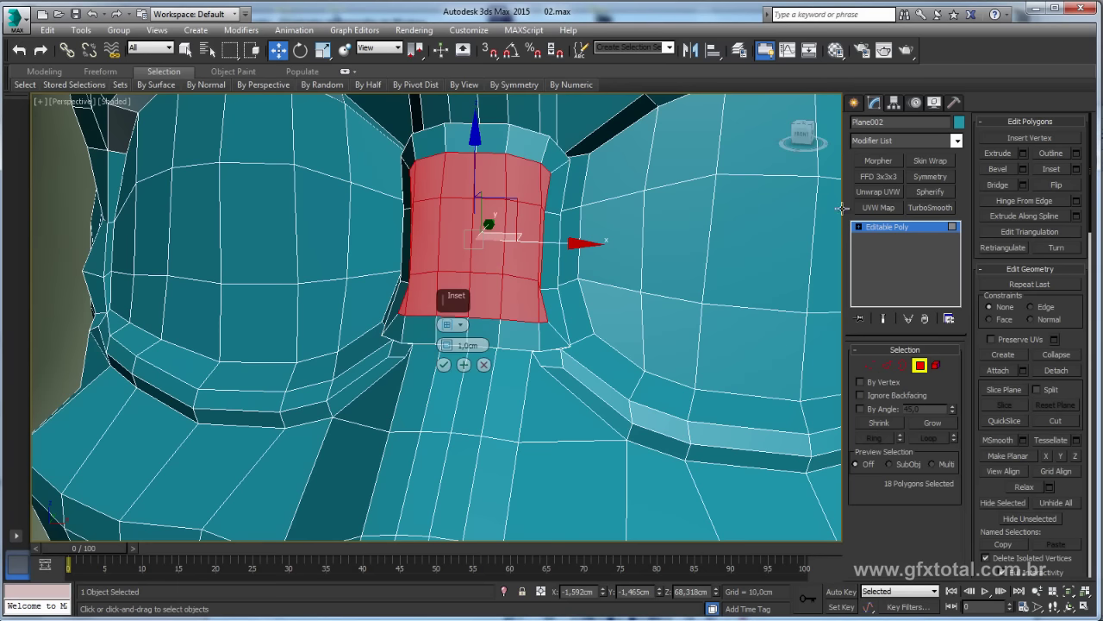
left_click(446, 326)
left_click(446, 326)
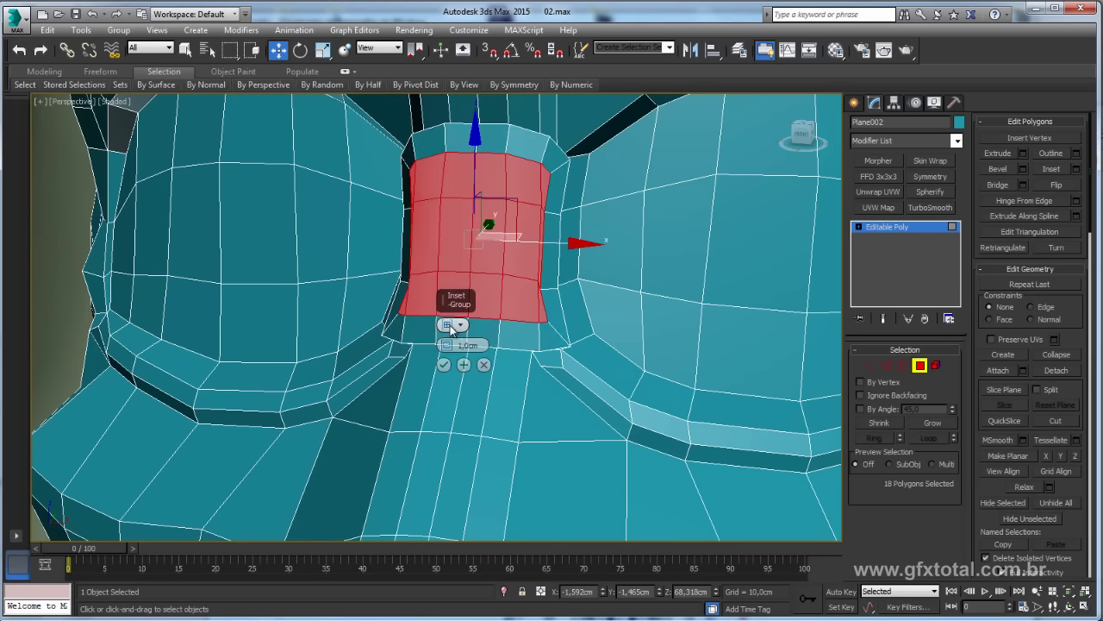
left_click(484, 365)
mouse_move(683, 246)
middle_mouse_down()
mouse_move(701, 293)
mouse_move(753, 290)
middle_mouse_up()
left_click_drag(440, 297, 664, 304, "alt")
middle_click_drag(663, 304, 432, 220, "alt")
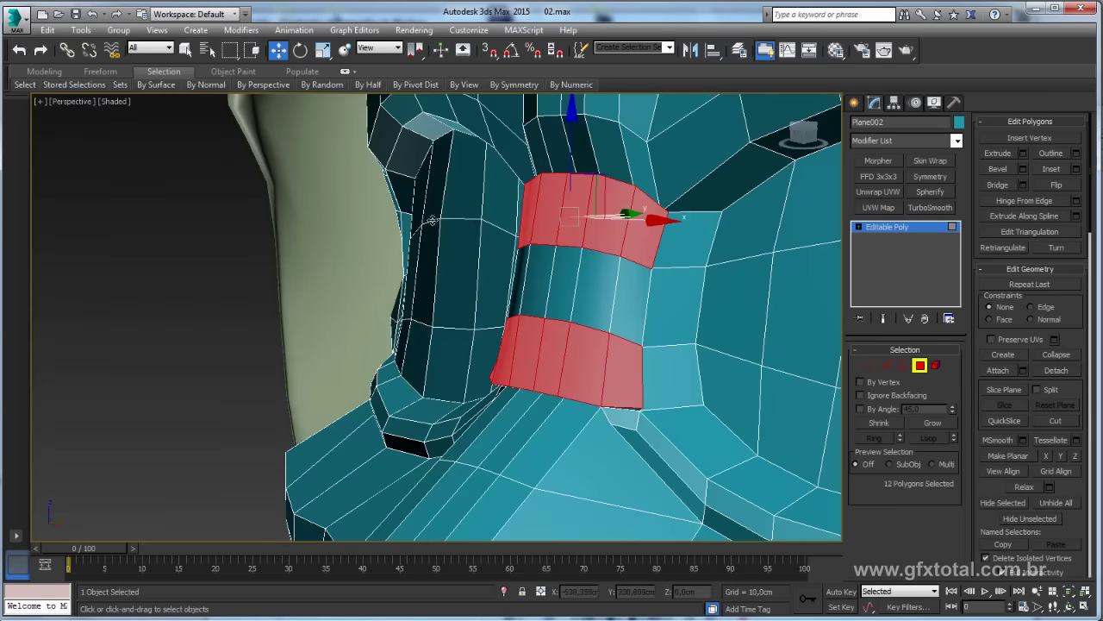
left_click(1076, 169)
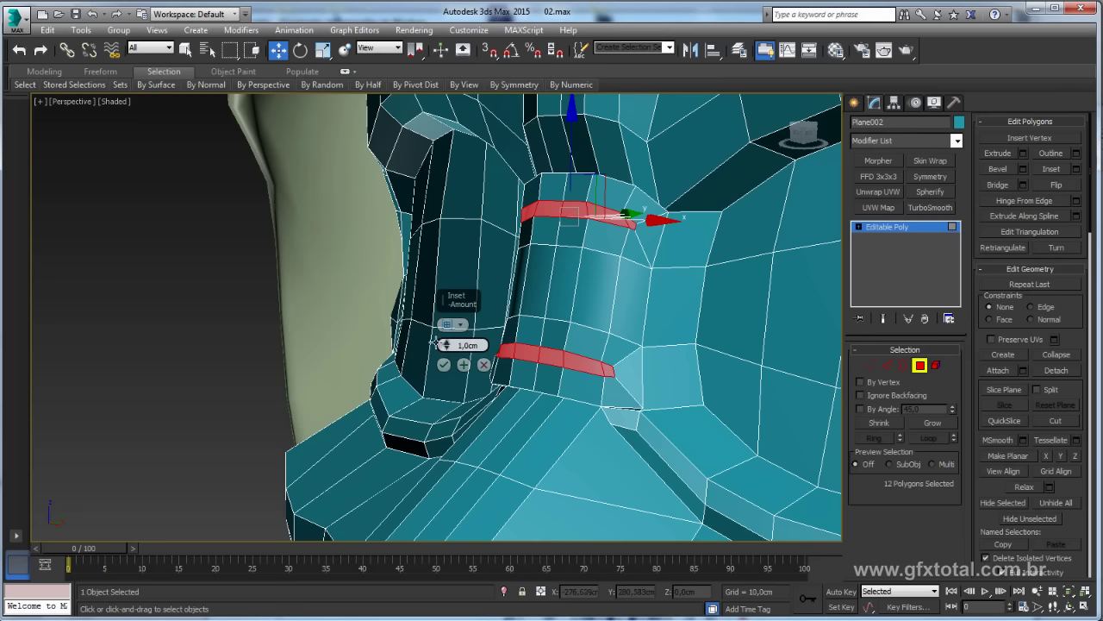
left_click_drag(446, 345, 445, 353)
Confirm the ring inset, then inset the middle nose-bridge band by 0,718cm
left_click(444, 365)
left_click(626, 297)
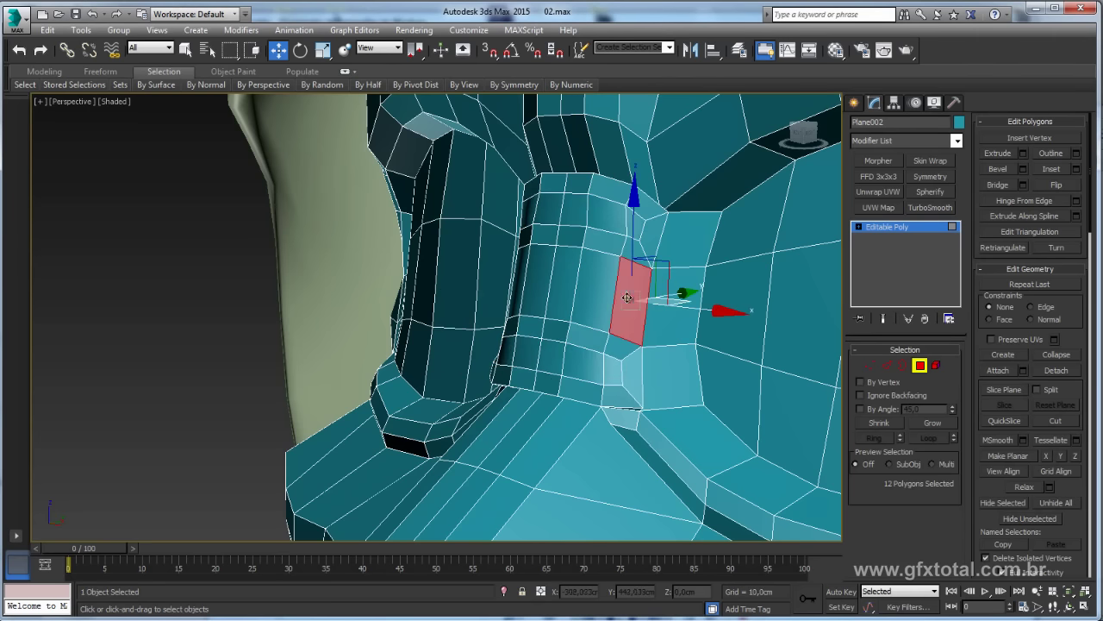
left_click(591, 293, "ctrl")
left_click(545, 289, "ctrl")
mouse_move(545, 289)
middle_mouse_down("alt")
mouse_move(502, 293)
mouse_move(650, 295)
middle_mouse_up("alt")
left_click(500, 293, "ctrl")
left_click(476, 291, "ctrl")
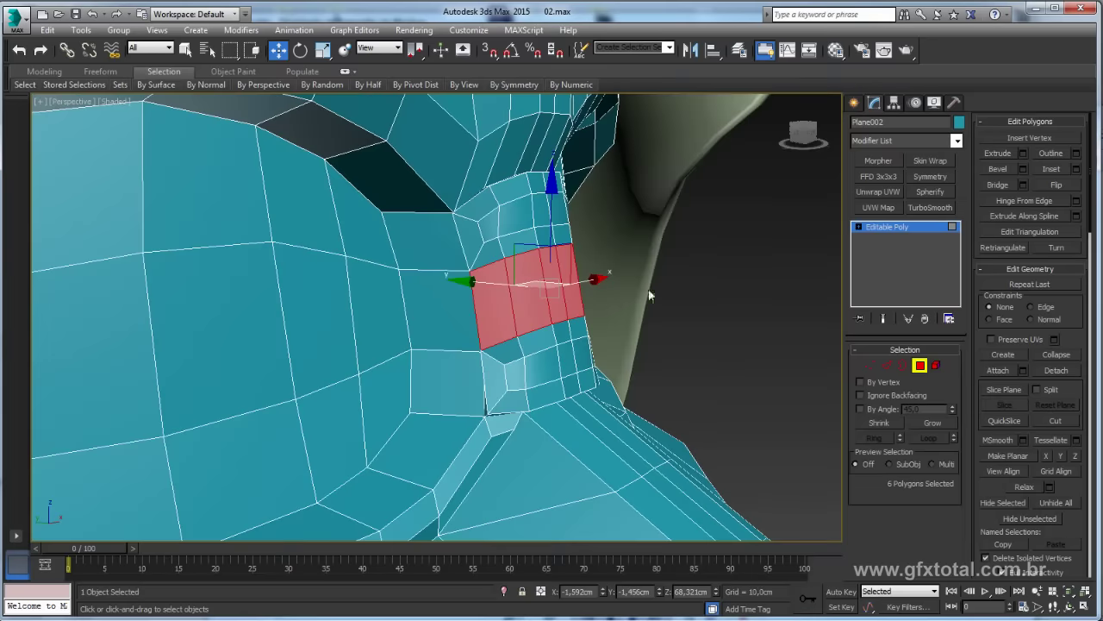
left_click(1078, 173)
left_click(444, 365)
Select the upper, middle and lower nose-bridge bands together
middle_click_drag(444, 365, 555, 337, "alt")
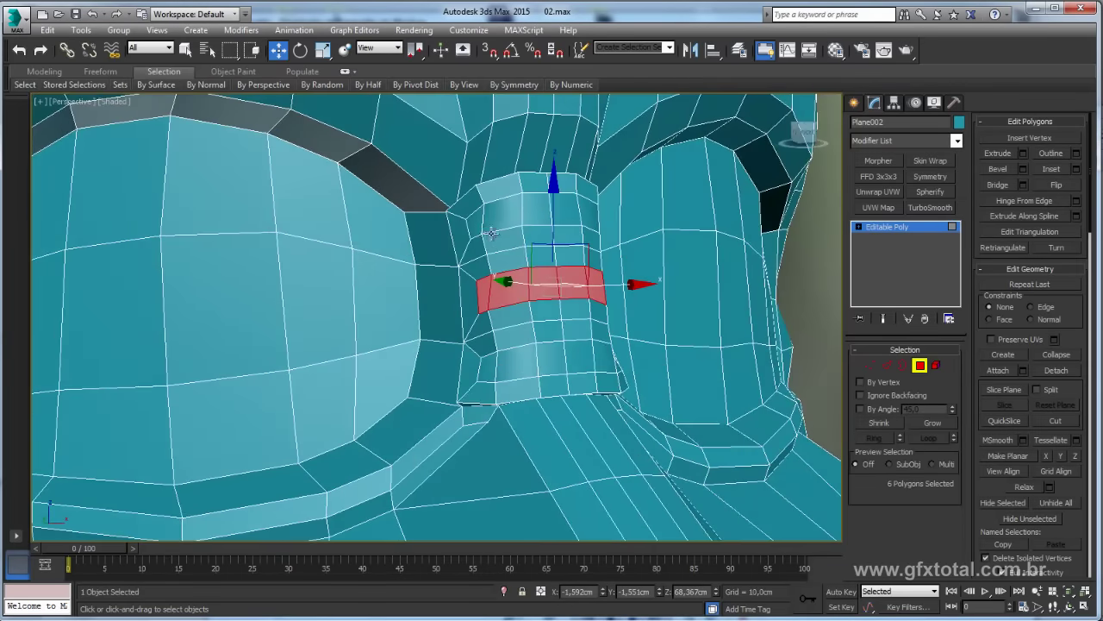
left_click(483, 223, "ctrl")
left_click(510, 212, "ctrl")
left_click(543, 207, "ctrl")
left_click(569, 214, "ctrl")
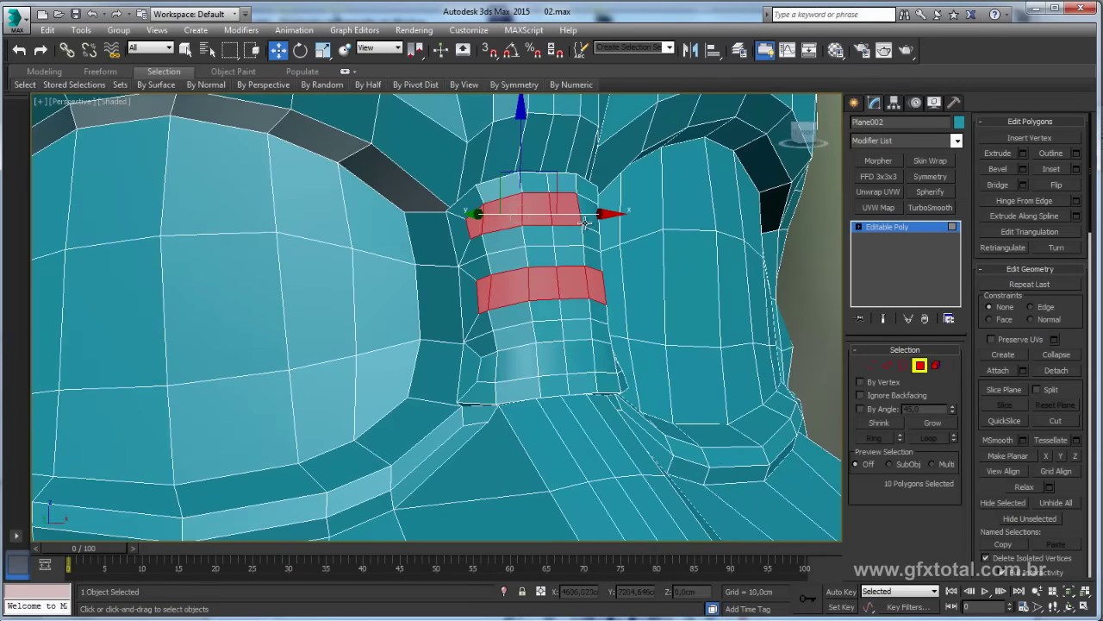
left_click(586, 223, "ctrl")
middle_click_drag(586, 222, 626, 239, "alt")
left_click(626, 239, "ctrl")
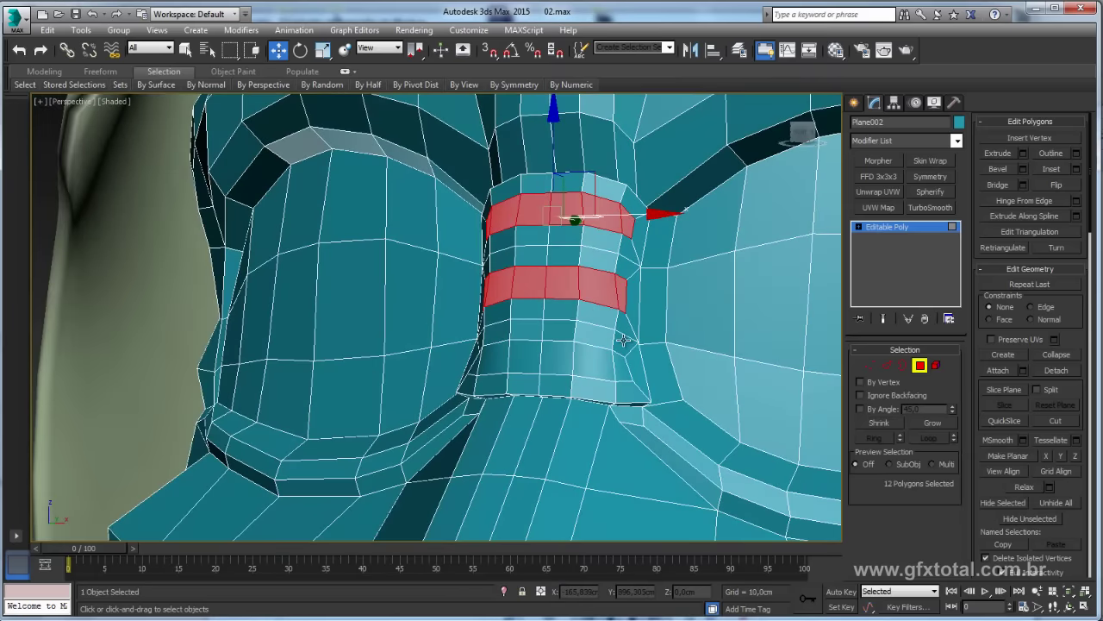
left_click(612, 364, "ctrl")
left_click(624, 367, "ctrl")
left_click(556, 358, "ctrl")
left_click(520, 356, "ctrl")
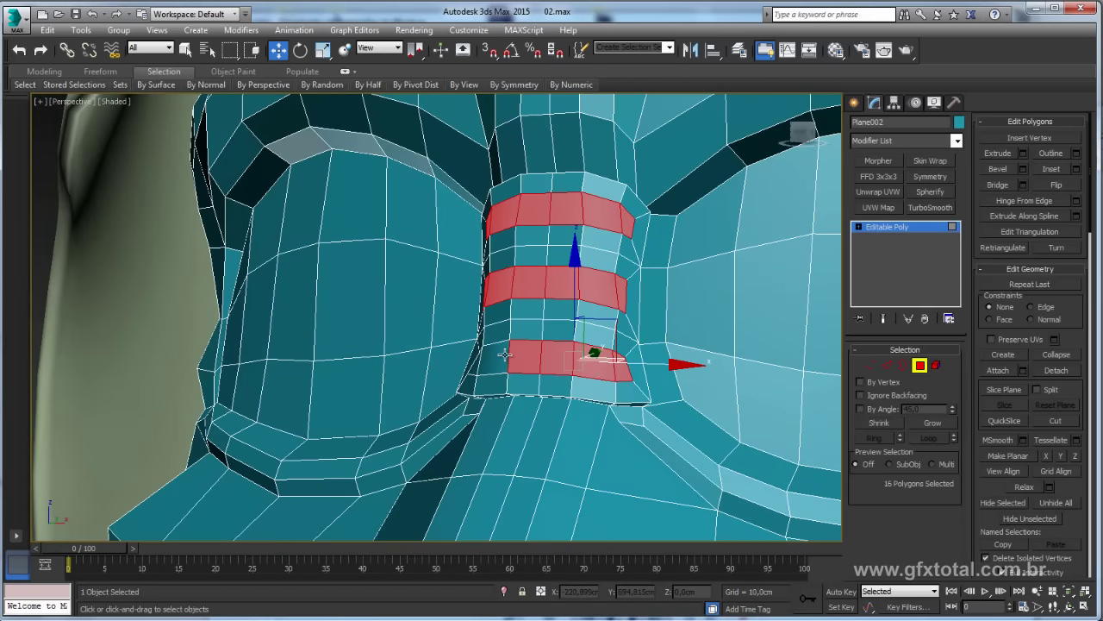
left_click(491, 357, "ctrl")
left_click(473, 369, "ctrl")
middle_click_drag(473, 369, 1023, 207, "alt")
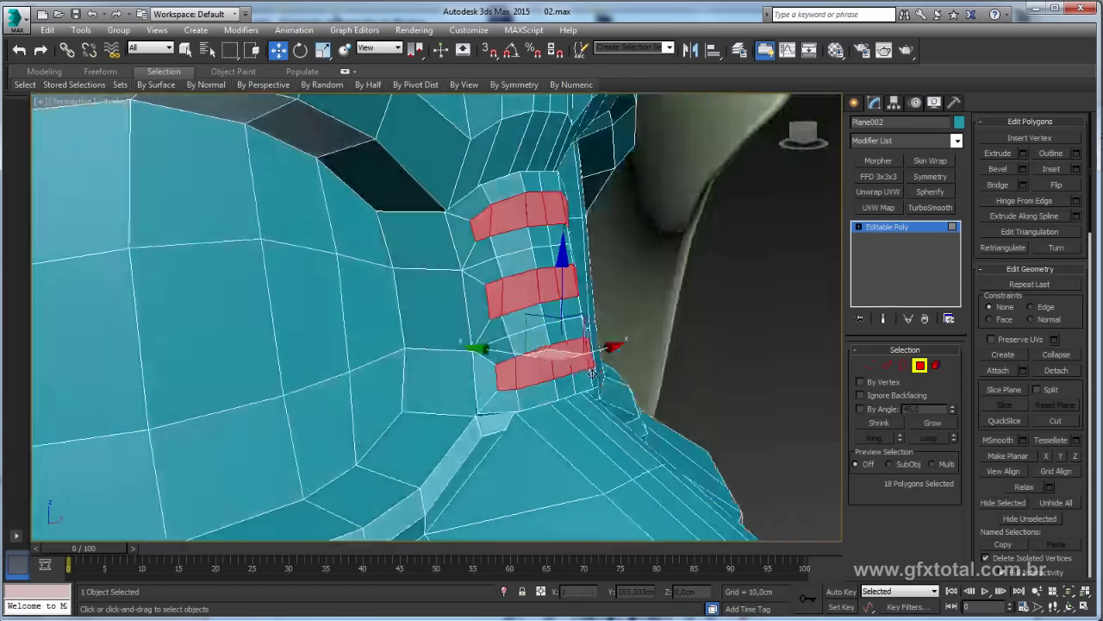
Extrude the three bands By Polygon by -0,282cm into recessed grooves
left_click(1023, 153)
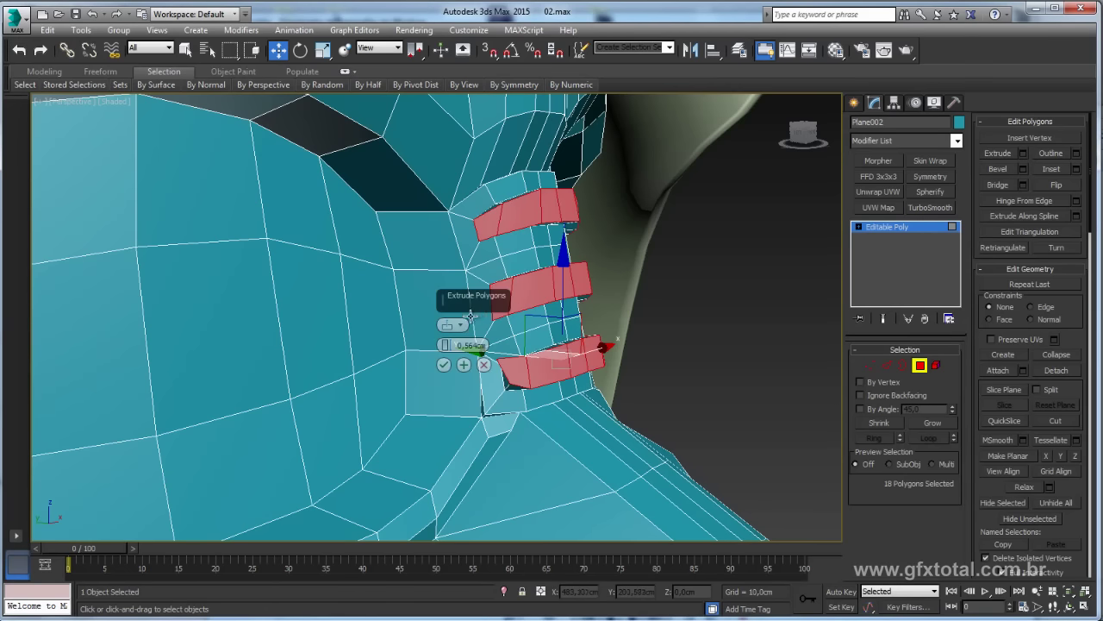
left_click_drag(445, 341, 446, 345)
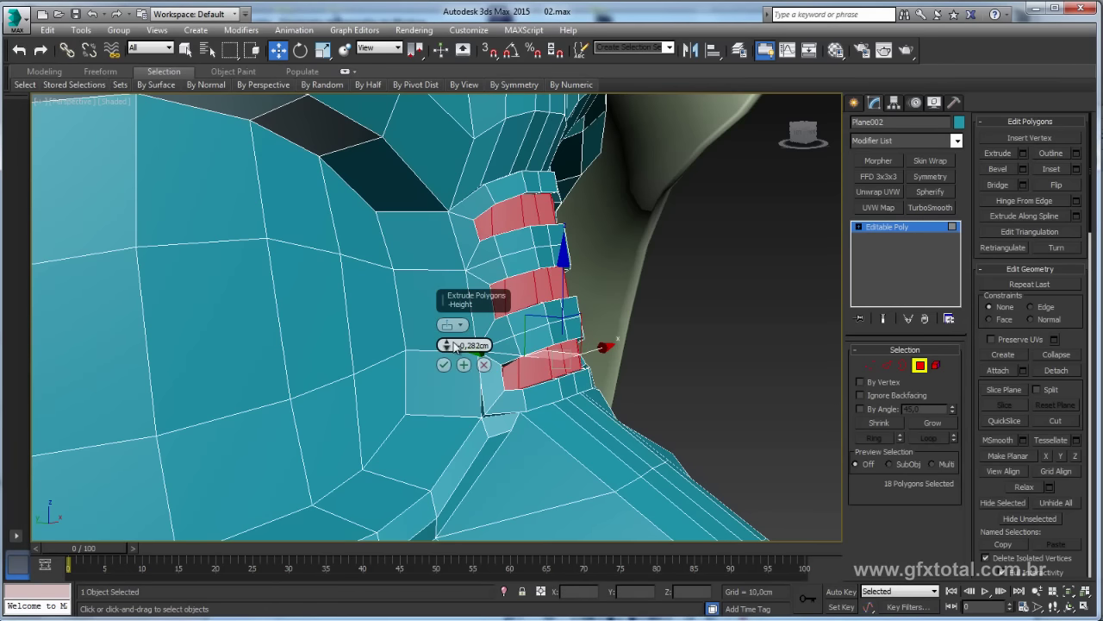
left_click(449, 325)
left_click(449, 325)
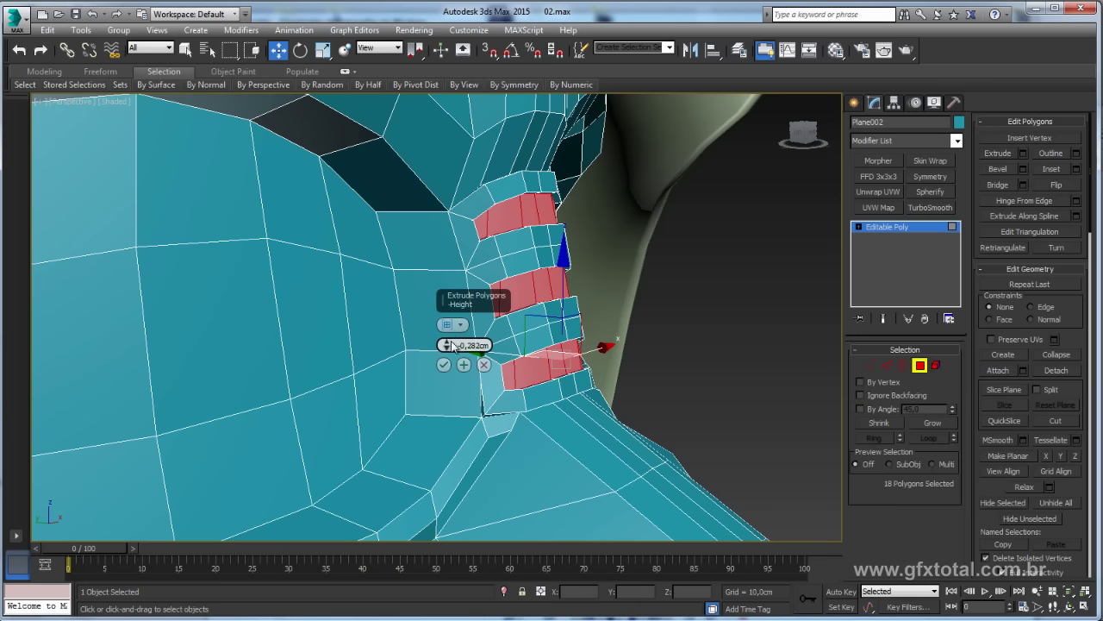
left_click(444, 365)
left_click(887, 226)
scroll(630, 294, "up", 4)
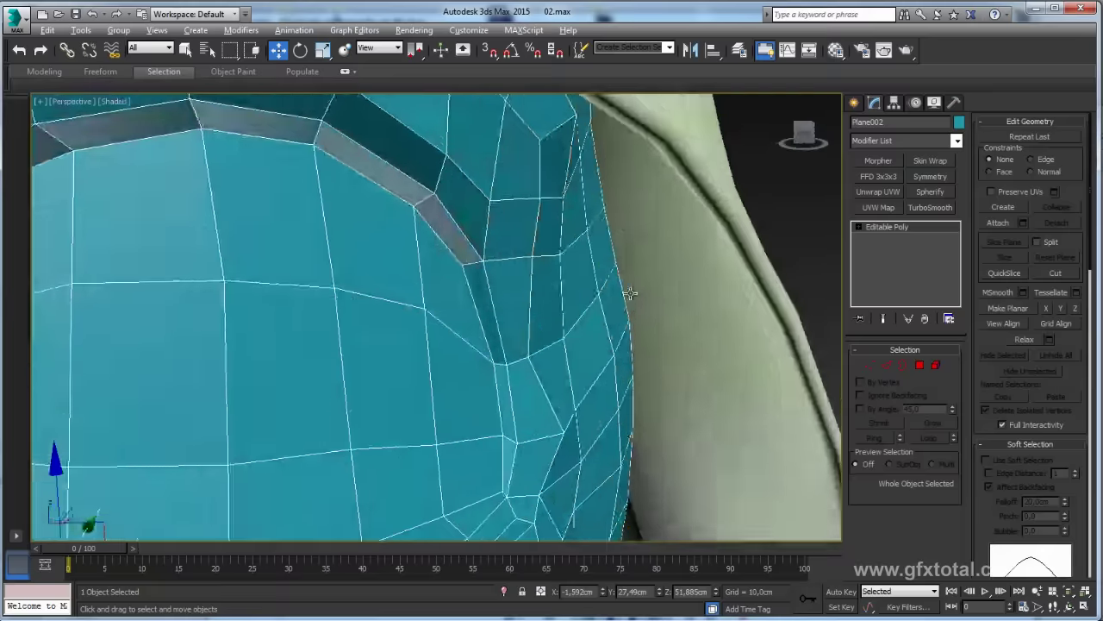
key("z")
middle_click_drag(405, 340, 403, 248, "alt")
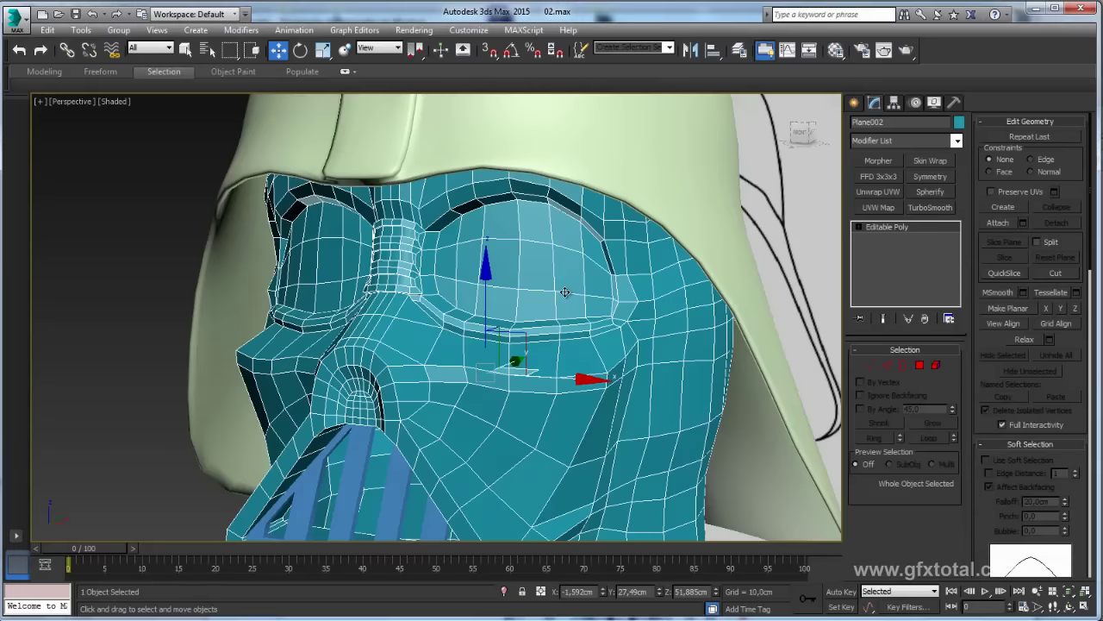
middle_click_drag(560, 296, 559, 322, "alt")
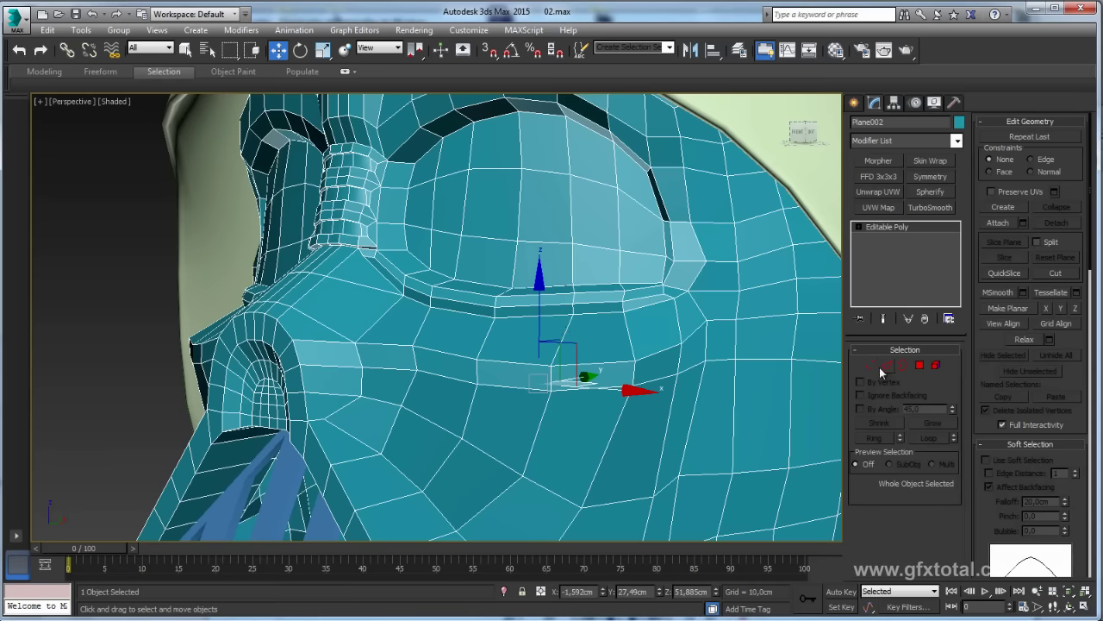
Select the edge under each eye lens as the cheek-crease pair, then add TurboSmooth
left_click(883, 368)
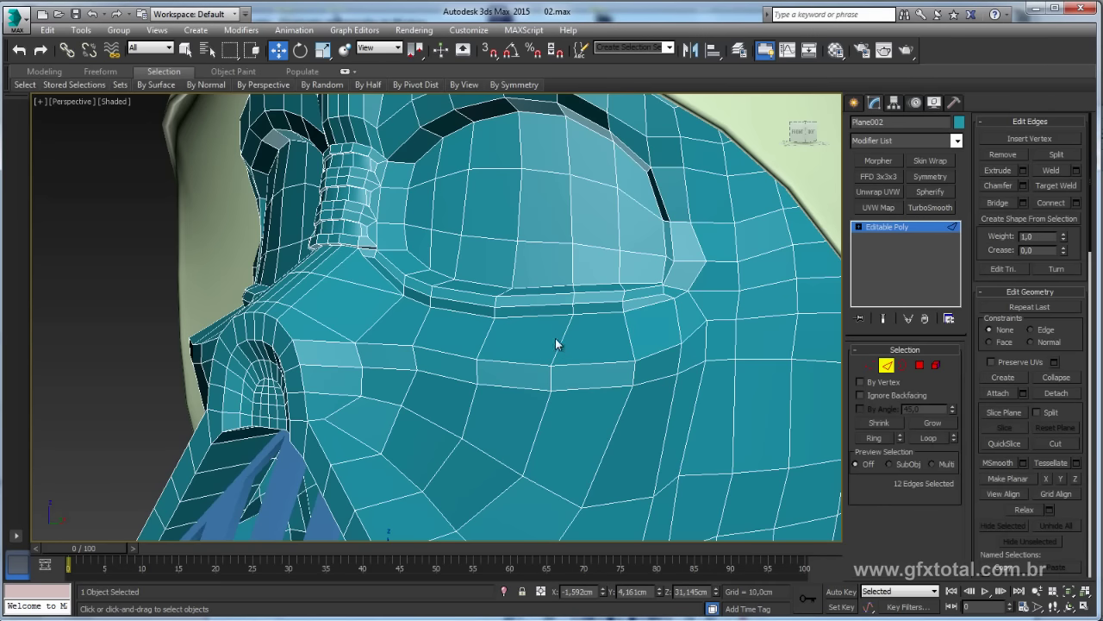
mouse_move(557, 345)
middle_mouse_down("alt")
mouse_move(492, 340)
mouse_move(492, 352)
mouse_move(552, 336)
middle_mouse_up("alt")
left_click(575, 326)
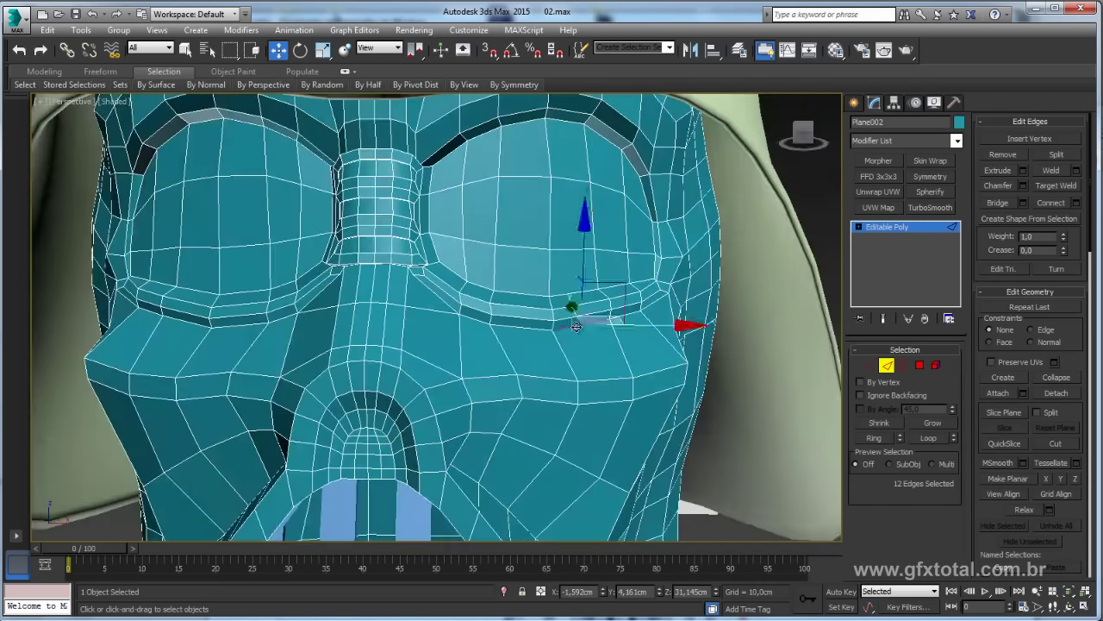
left_click(191, 322, "ctrl")
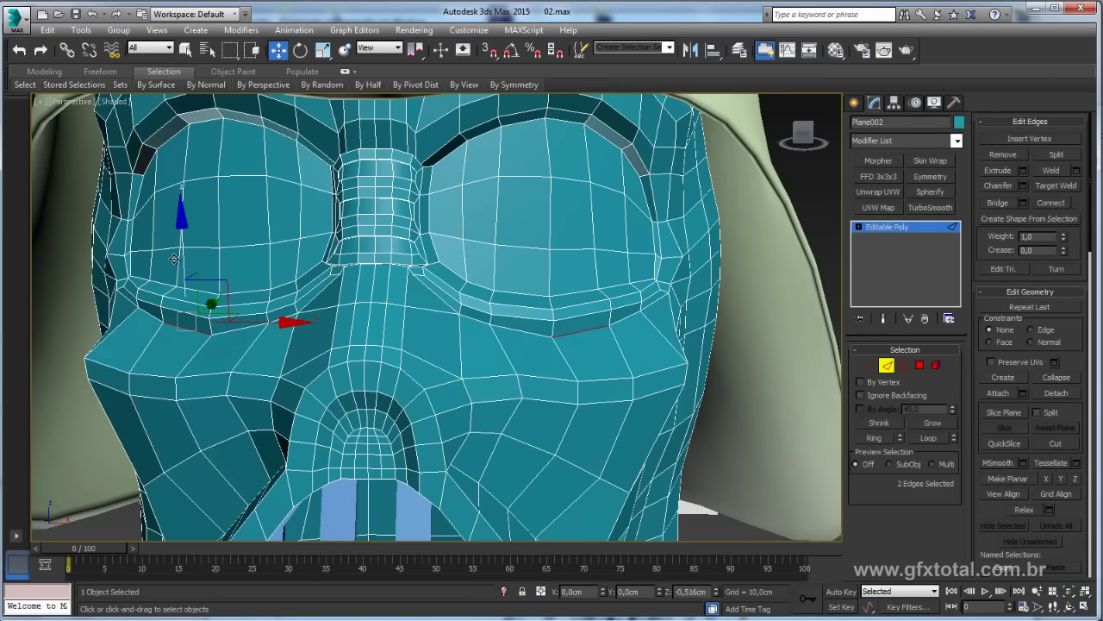
mouse_move(259, 327)
middle_mouse_down("alt")
mouse_move(288, 296)
mouse_move(529, 351)
middle_mouse_up("alt")
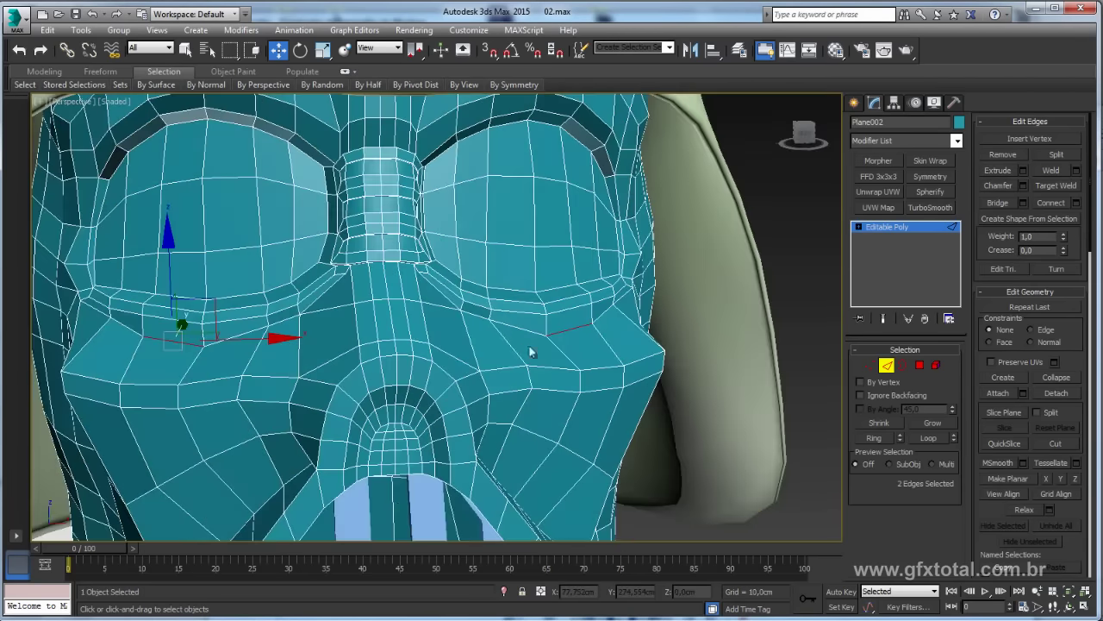
scroll(529, 352, "down", 3)
scroll(551, 327, "up", 2)
left_click(895, 229)
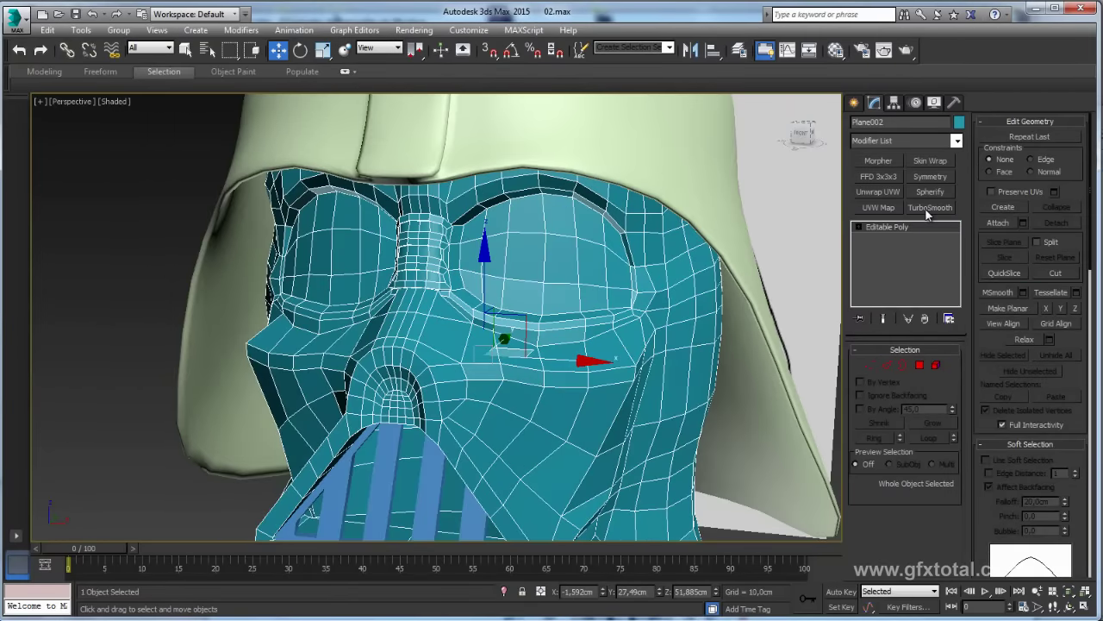
left_click(929, 207)
Inspect the 1-iteration TurboSmooth mask against the reference photo, then return to Editable Poly
middle_click_drag(552, 345, 215, 334, "alt")
left_click(214, 334)
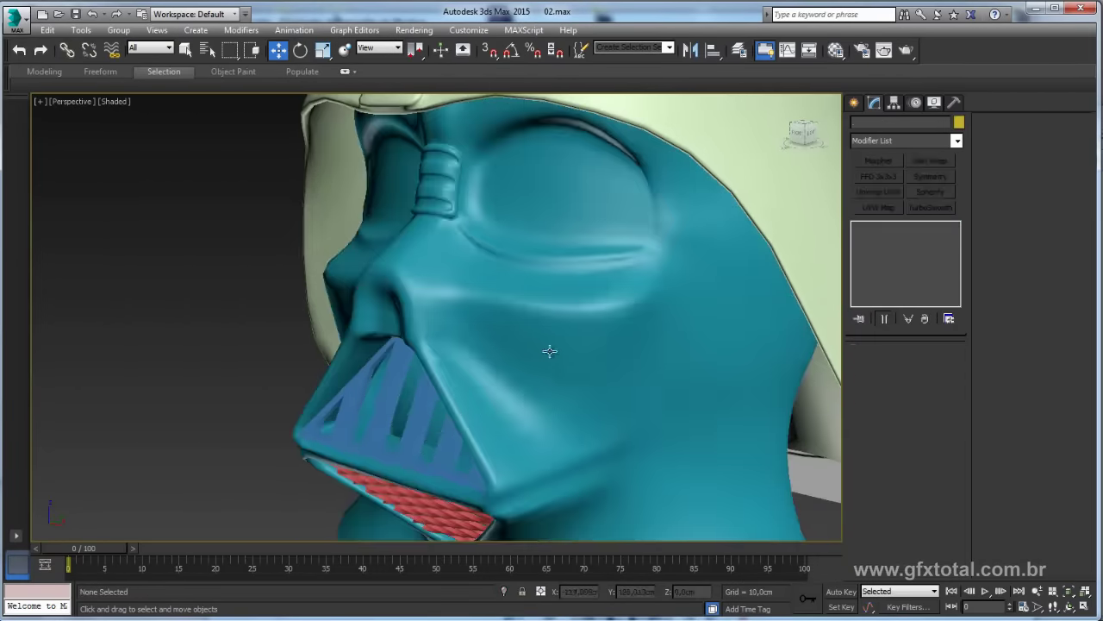
mouse_move(550, 351)
middle_mouse_down("alt")
mouse_move(500, 337)
mouse_move(566, 342)
mouse_move(508, 285)
middle_mouse_up("alt")
scroll(573, 351, "down", 3)
scroll(507, 285, "up", 3)
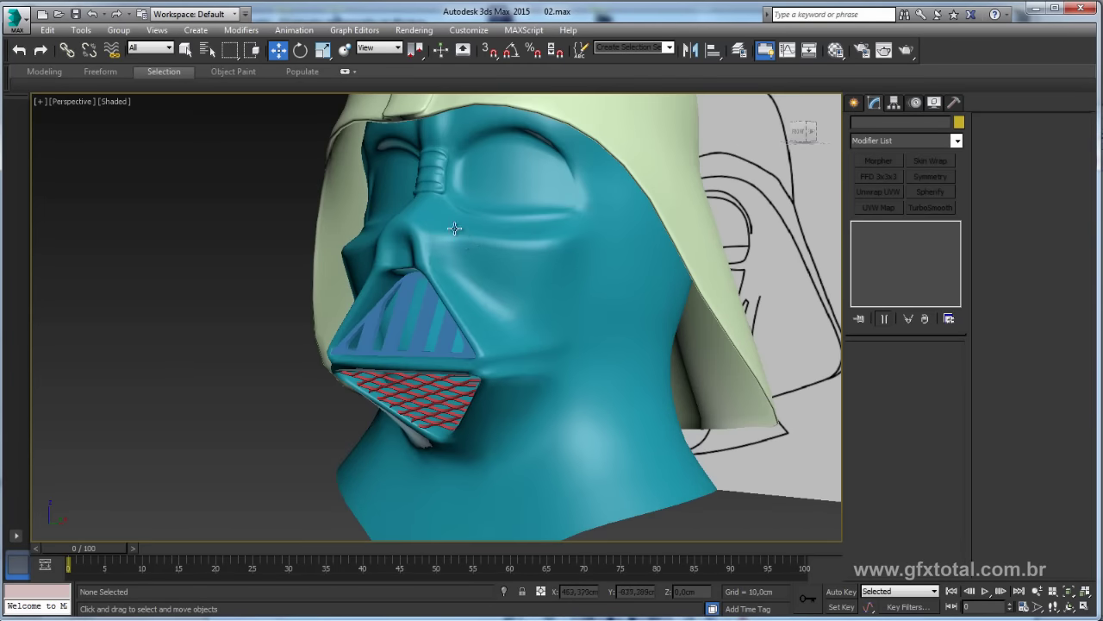
left_click(472, 249)
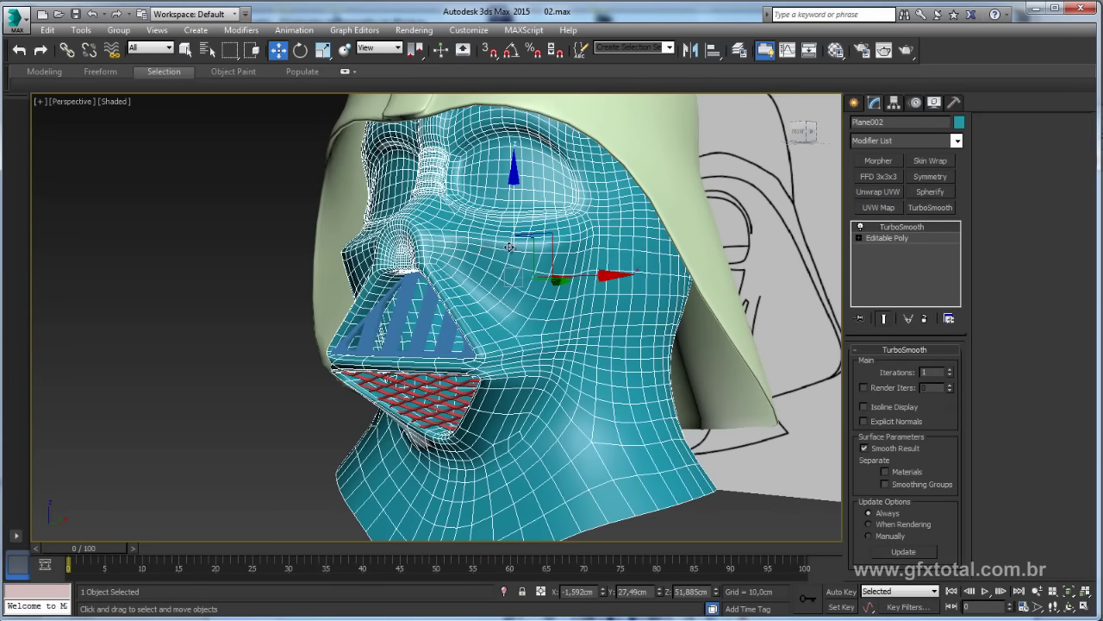
key("alt+Tab")
key("alt+Tab")
left_click(898, 239)
Select the diagonal line of cheek edges running down toward the mouth
left_click(887, 363)
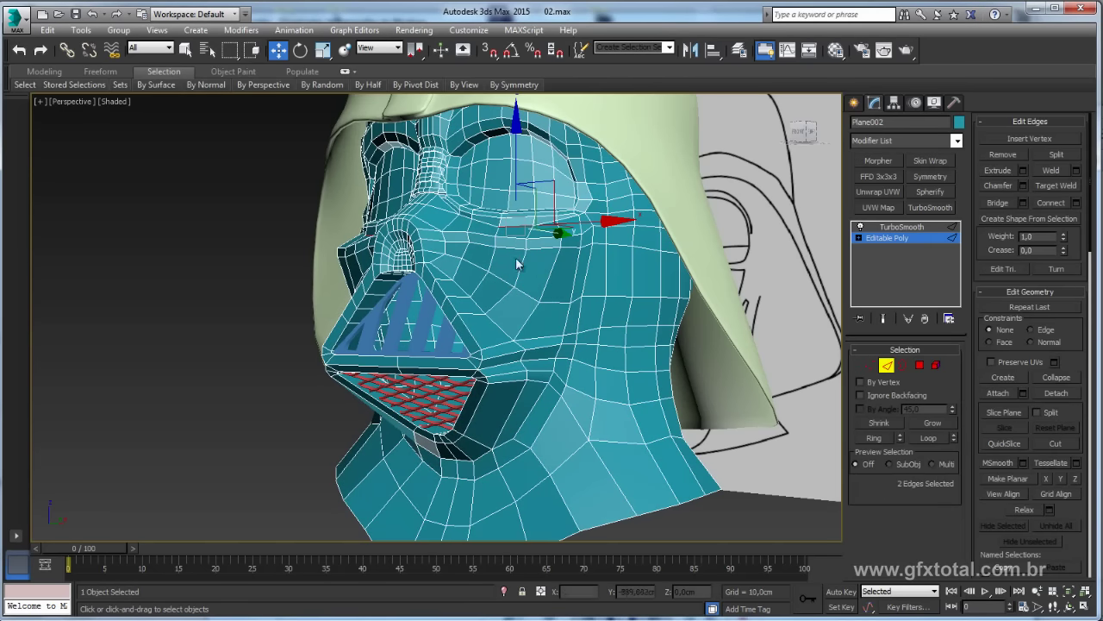
scroll(517, 264, "up", 1)
scroll(526, 271, "up", 2)
scroll(534, 267, "up", 2)
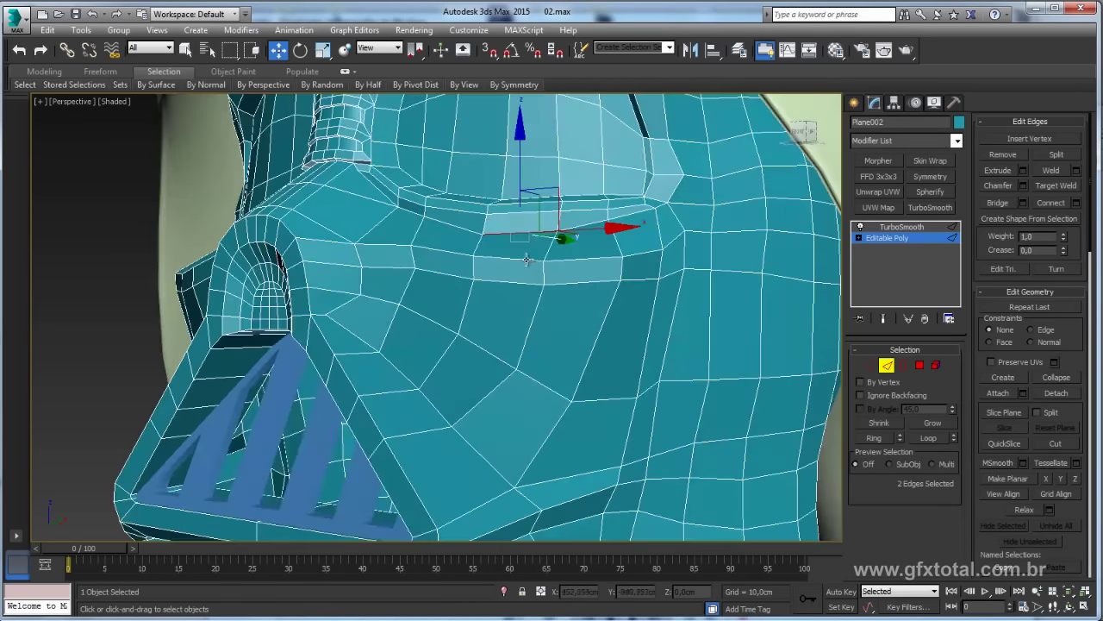
left_click(526, 257)
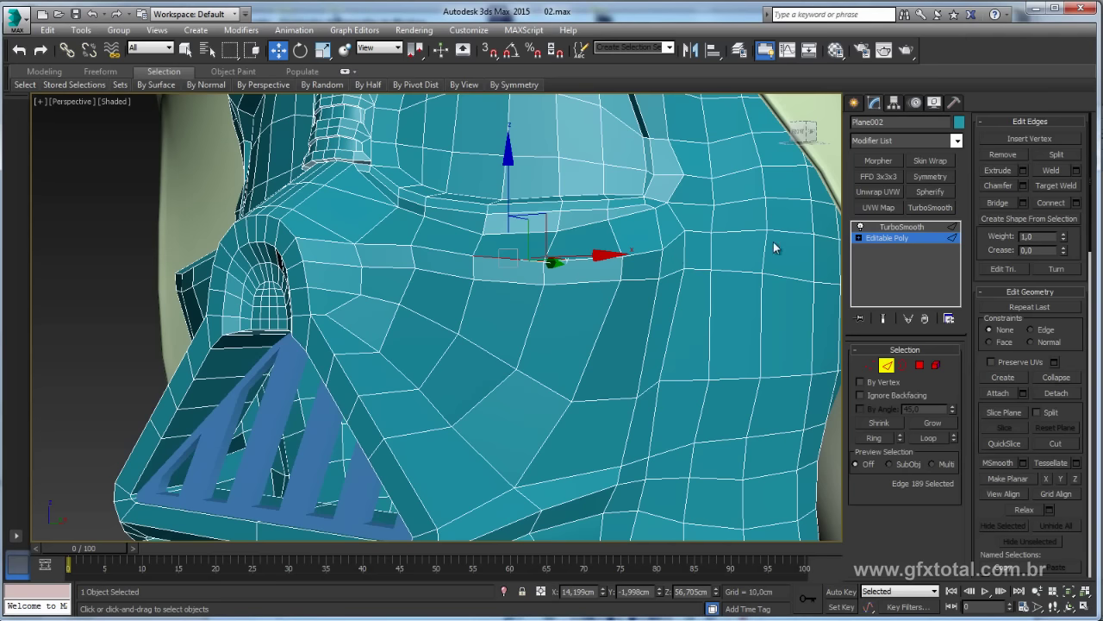
left_click(608, 314)
left_click(621, 268, "ctrl")
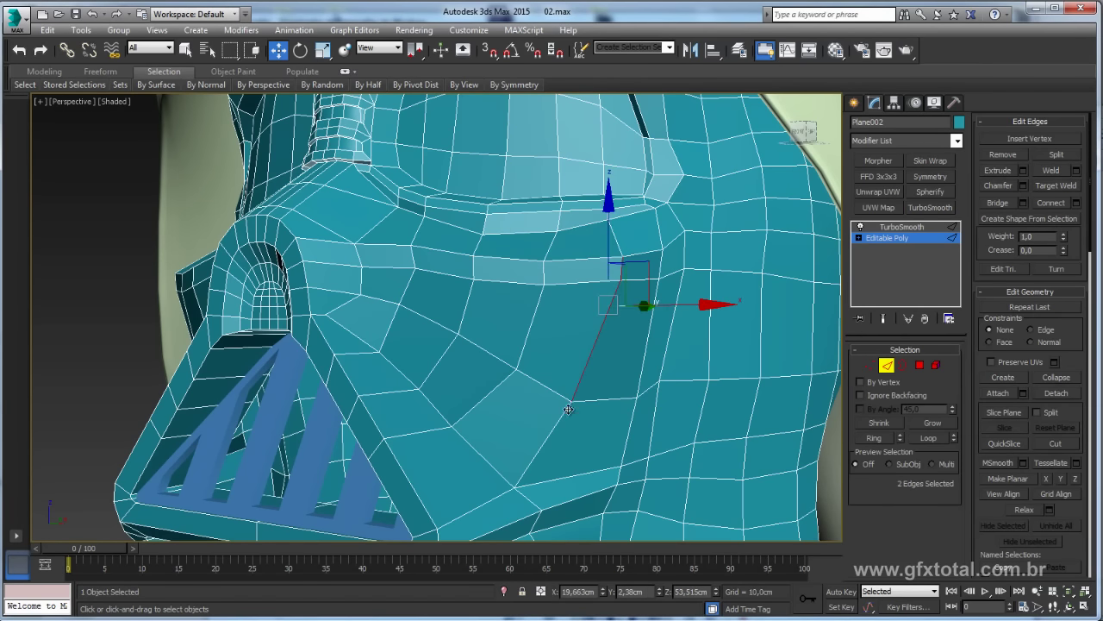
left_click(569, 409, "ctrl")
middle_click_drag(569, 409, 556, 364, "alt")
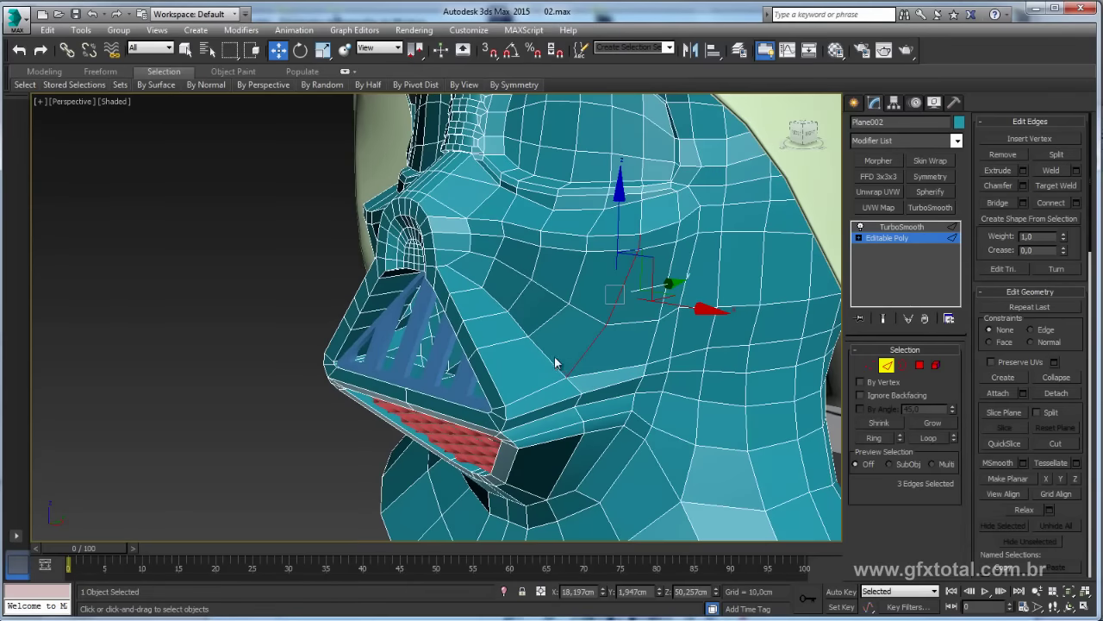
left_click(541, 353, "ctrl")
left_click(497, 304, "ctrl")
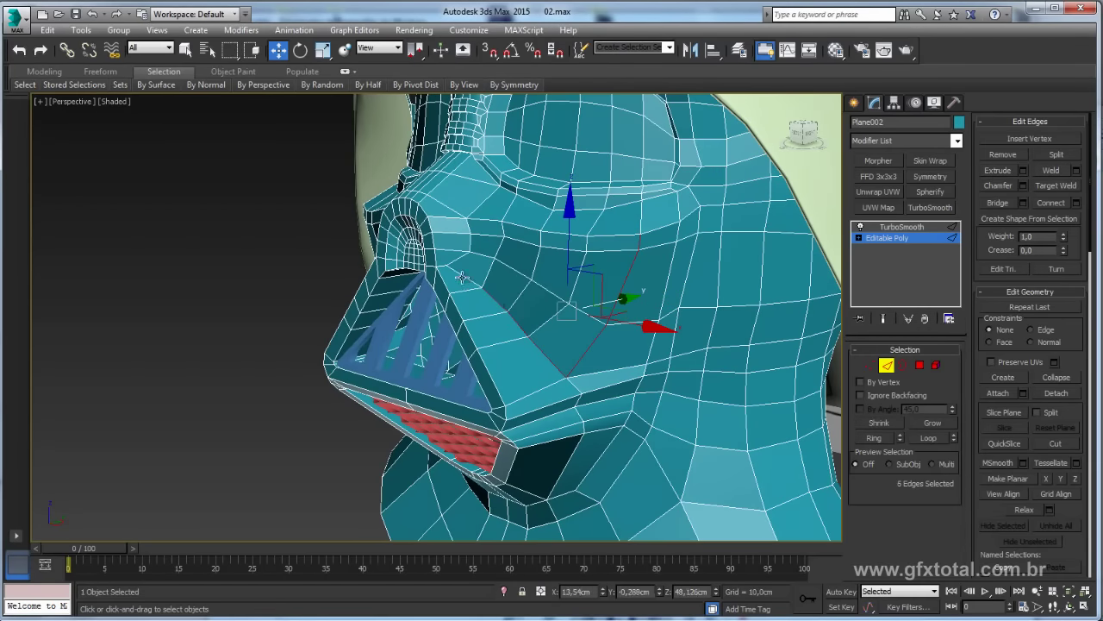
left_click(467, 280, "ctrl")
mouse_move(517, 305)
middle_mouse_down("alt")
mouse_move(589, 359)
mouse_move(646, 369)
middle_mouse_up("alt")
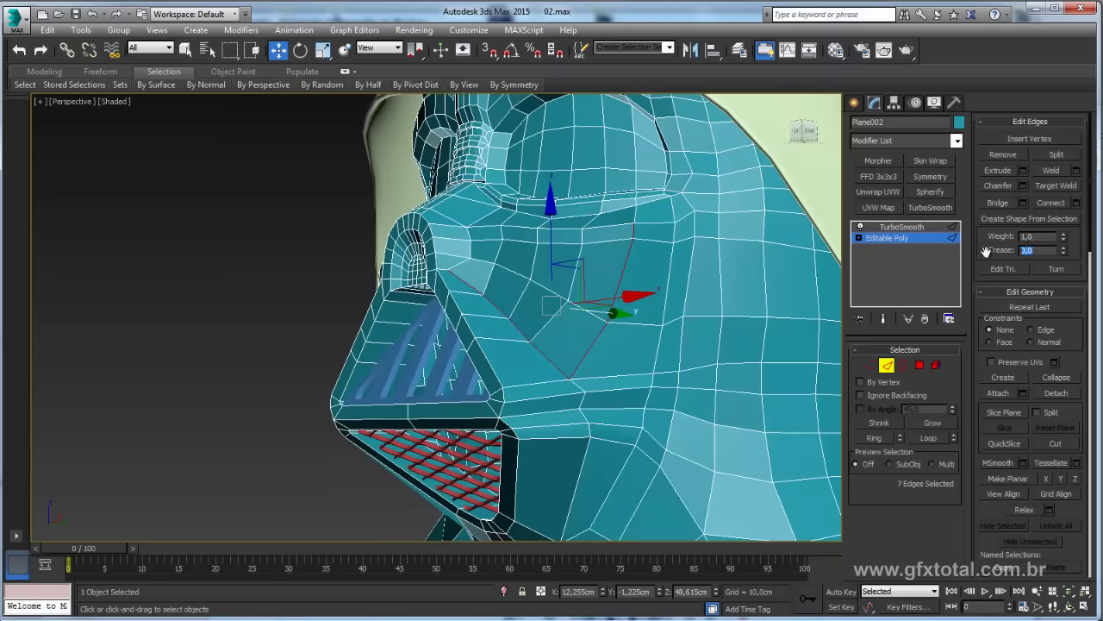
Check the creased TurboSmooth result and compare it with the helmet reference photo
left_click(901, 227)
left_click(303, 279)
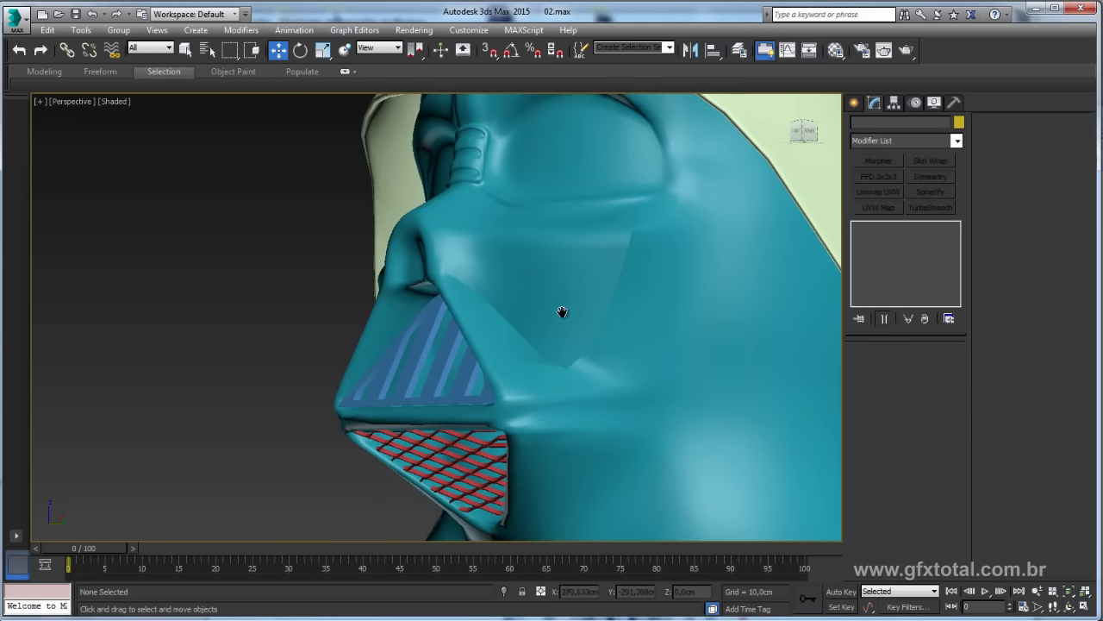
mouse_move(562, 312)
middle_mouse_down("alt")
mouse_move(599, 318)
mouse_move(573, 373)
mouse_move(523, 339)
mouse_move(526, 285)
mouse_move(643, 288)
mouse_move(614, 331)
mouse_move(563, 337)
mouse_move(583, 306)
mouse_move(595, 236)
middle_mouse_up("alt")
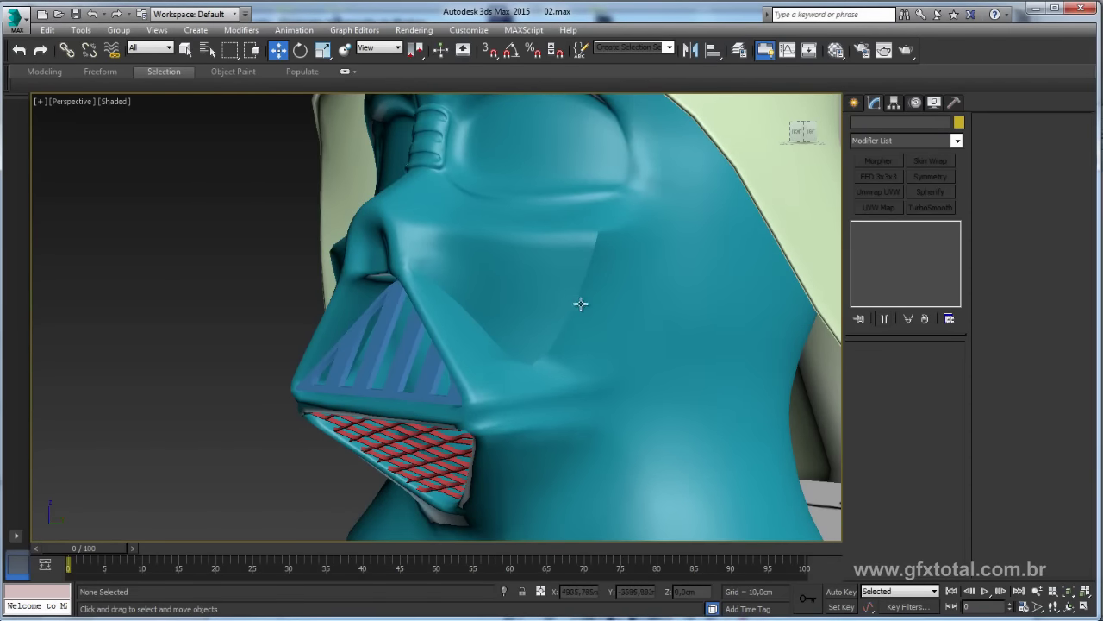
left_click(626, 289)
key("alt+Tab")
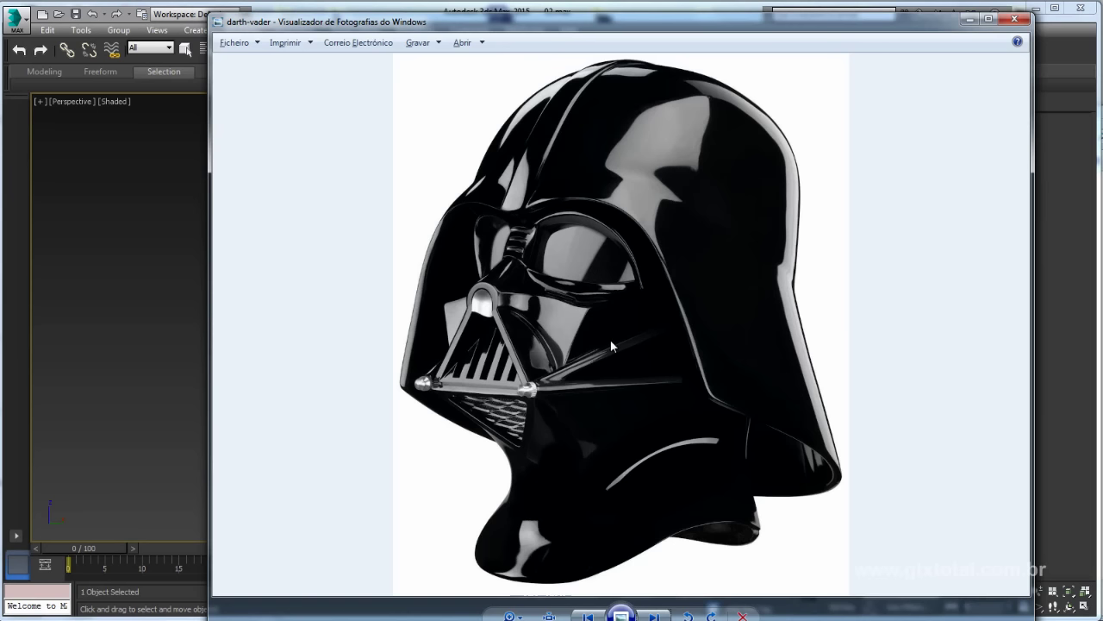
key("alt+Tab")
mouse_move(595, 319)
middle_mouse_down("alt")
mouse_move(556, 246)
mouse_move(525, 293)
middle_mouse_up("alt")
key("alt+Tab")
key("alt+Tab")
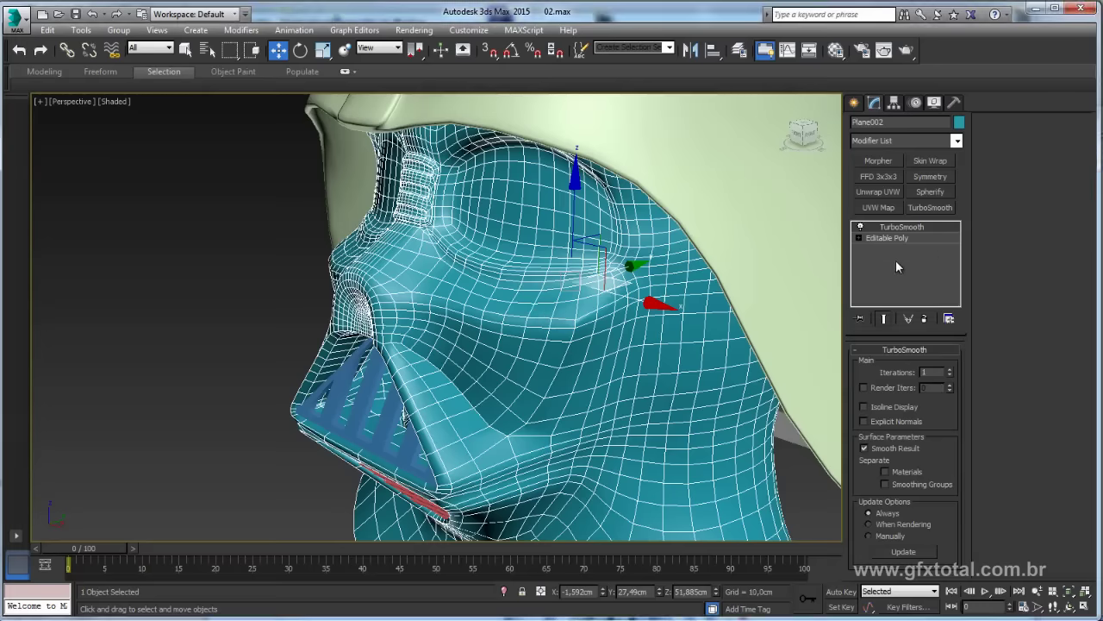
Ring-select edges around the grill frame and try a Connect preview, then cancel it
left_click(887, 237)
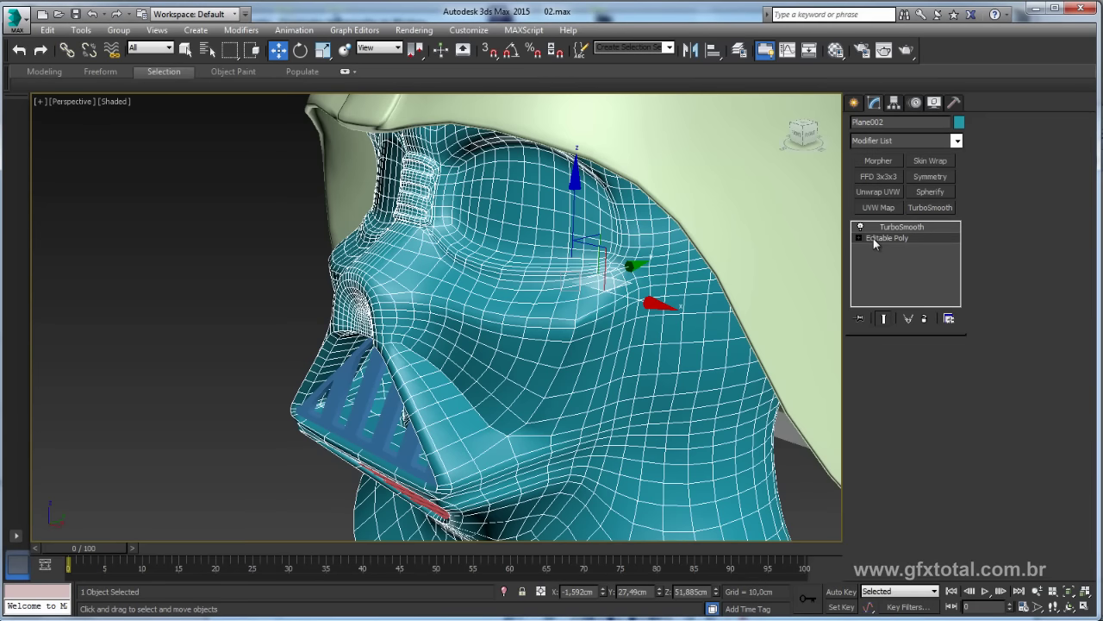
left_click(887, 365)
middle_click_drag(651, 334, 689, 327, "alt")
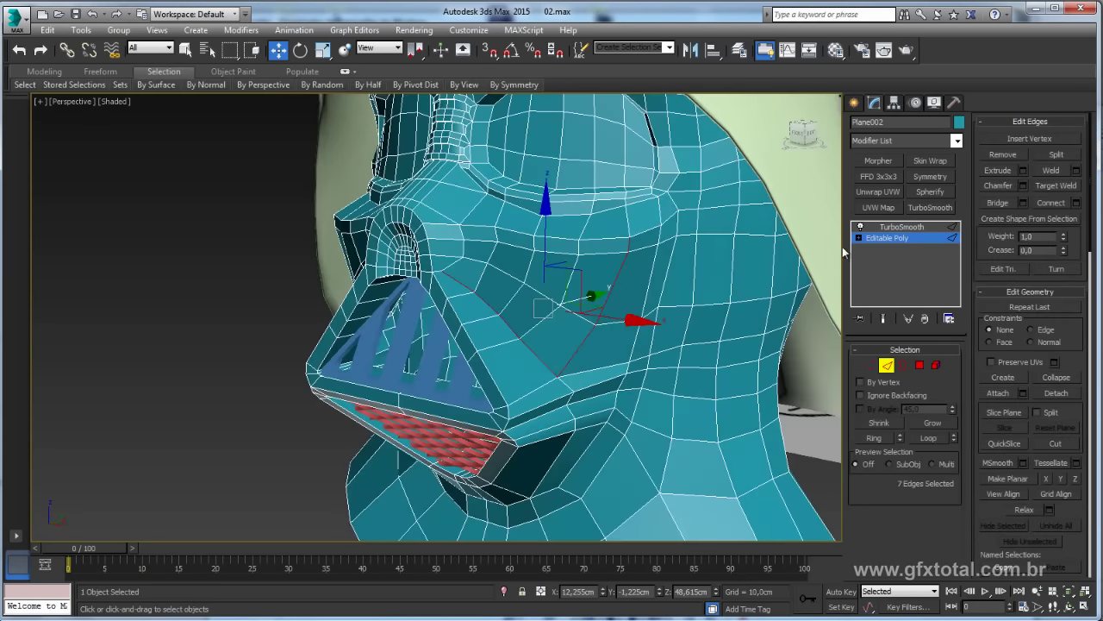
middle_click_drag(690, 352, 613, 352, "alt")
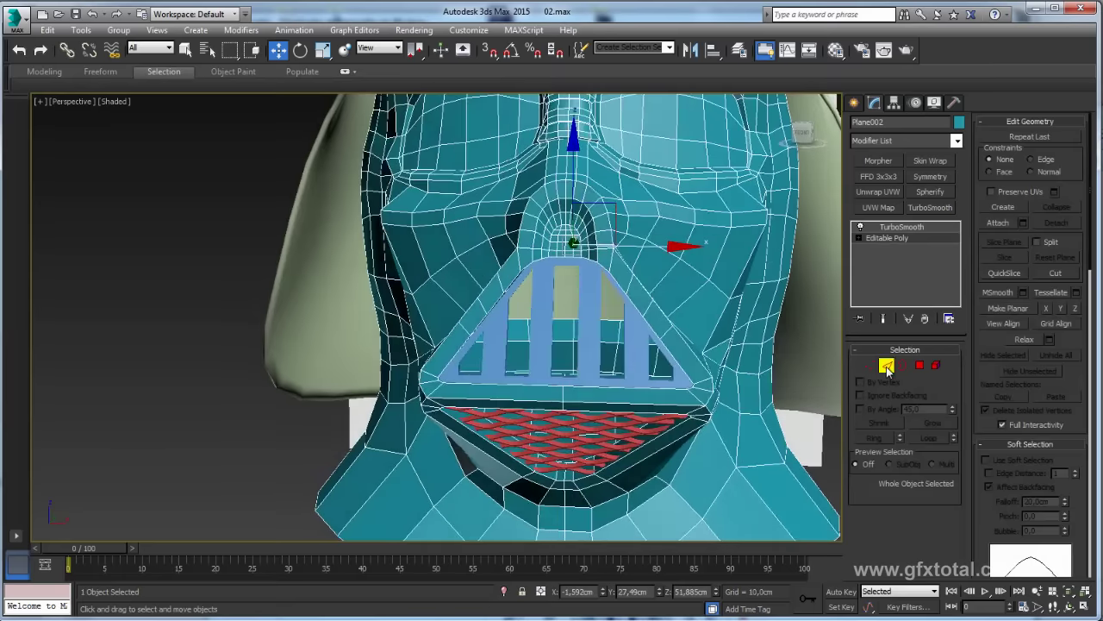
left_click(613, 260)
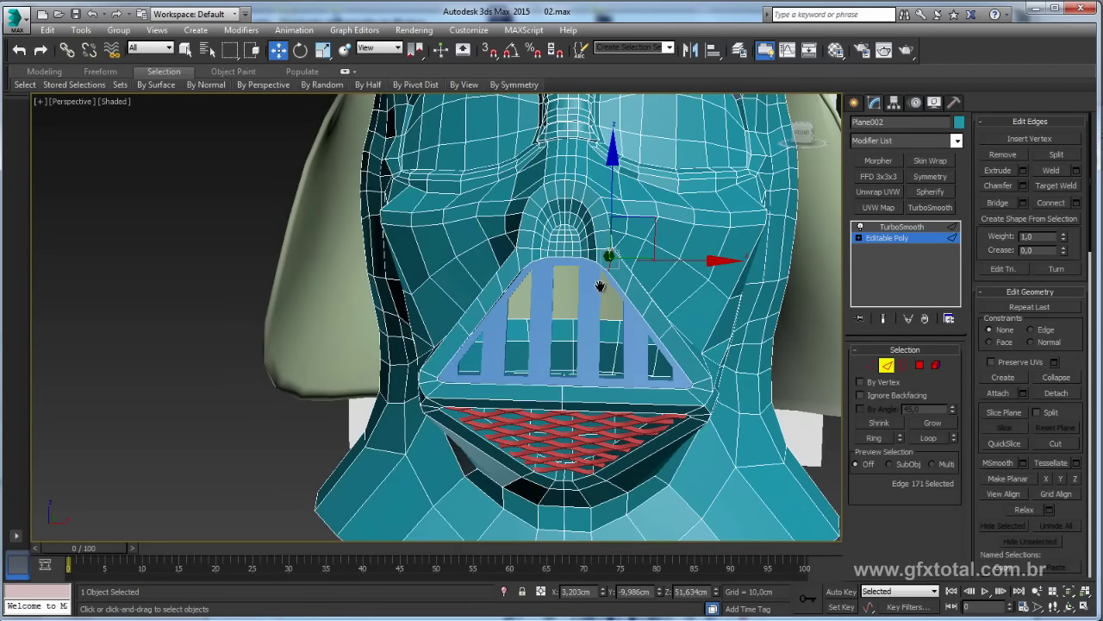
scroll(633, 254, "up", 2)
left_click(874, 438)
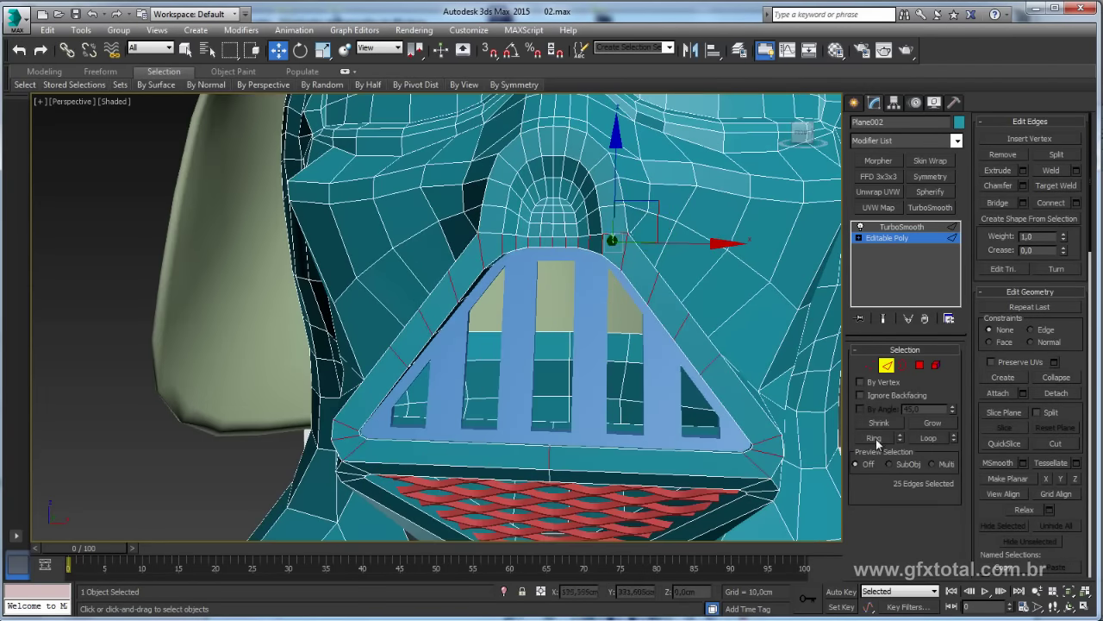
left_click(877, 441)
left_click(1075, 202)
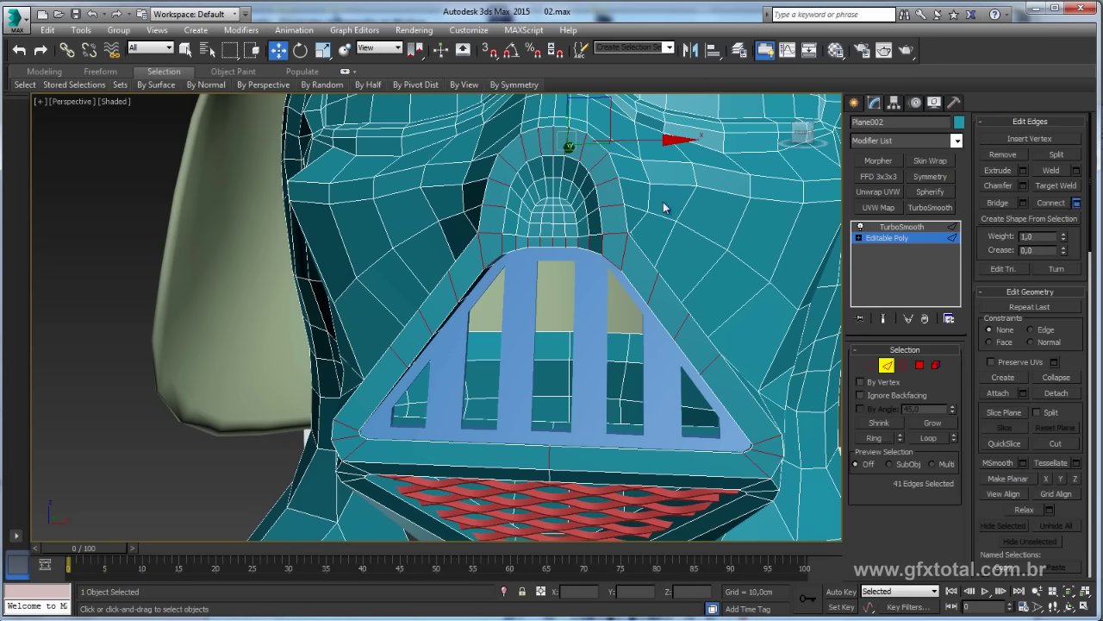
left_click(483, 385)
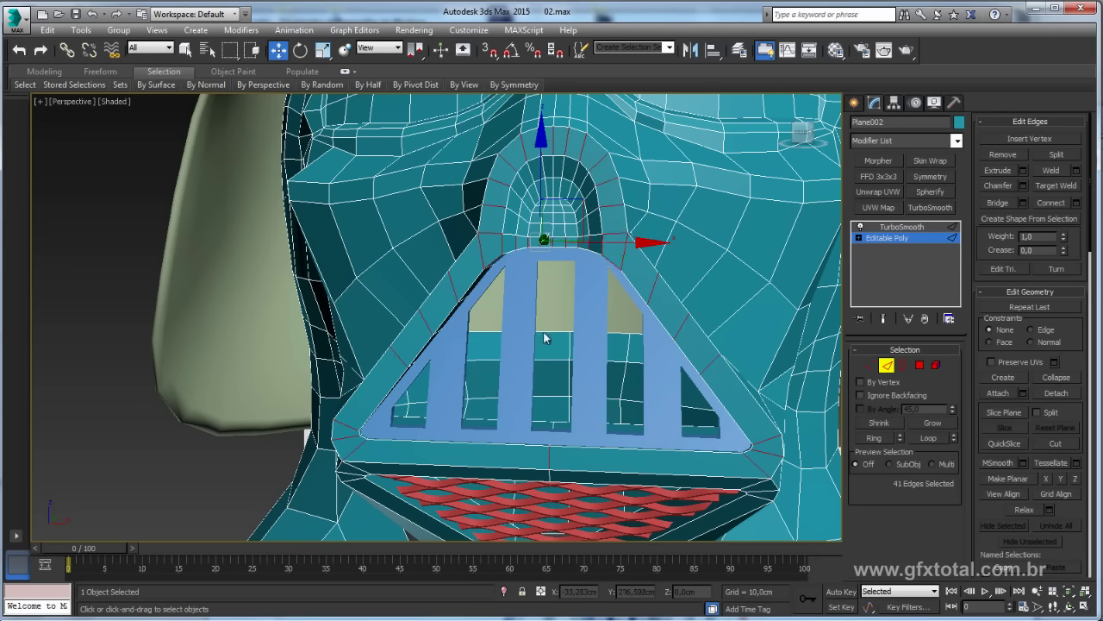
Connect the grill-border edge ring with 2 segments pinched to 52
left_click(650, 293)
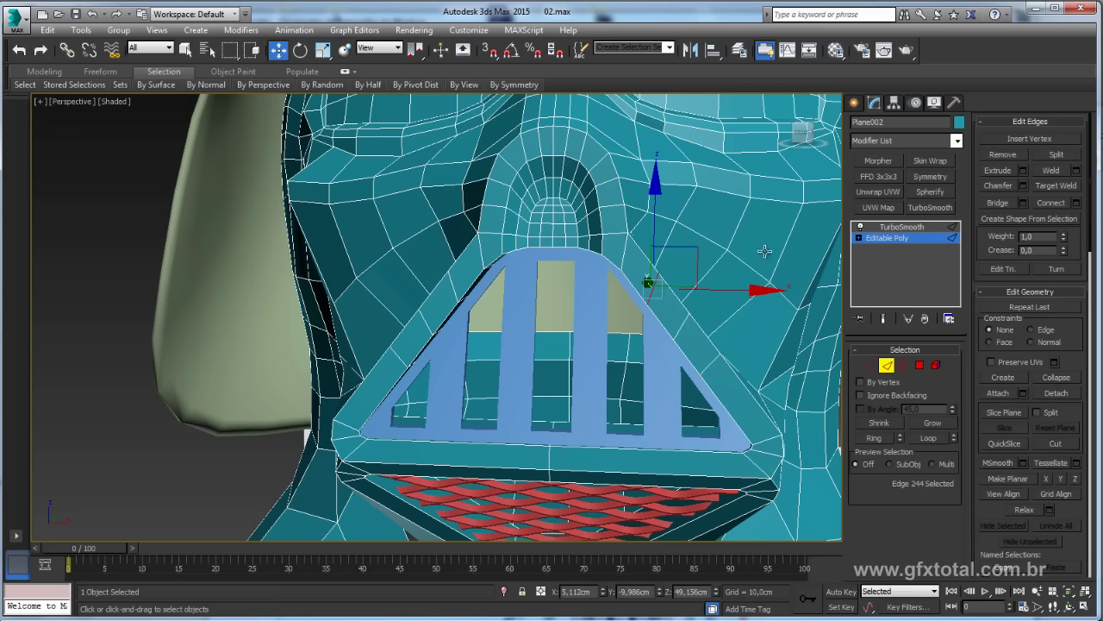
left_click(882, 438)
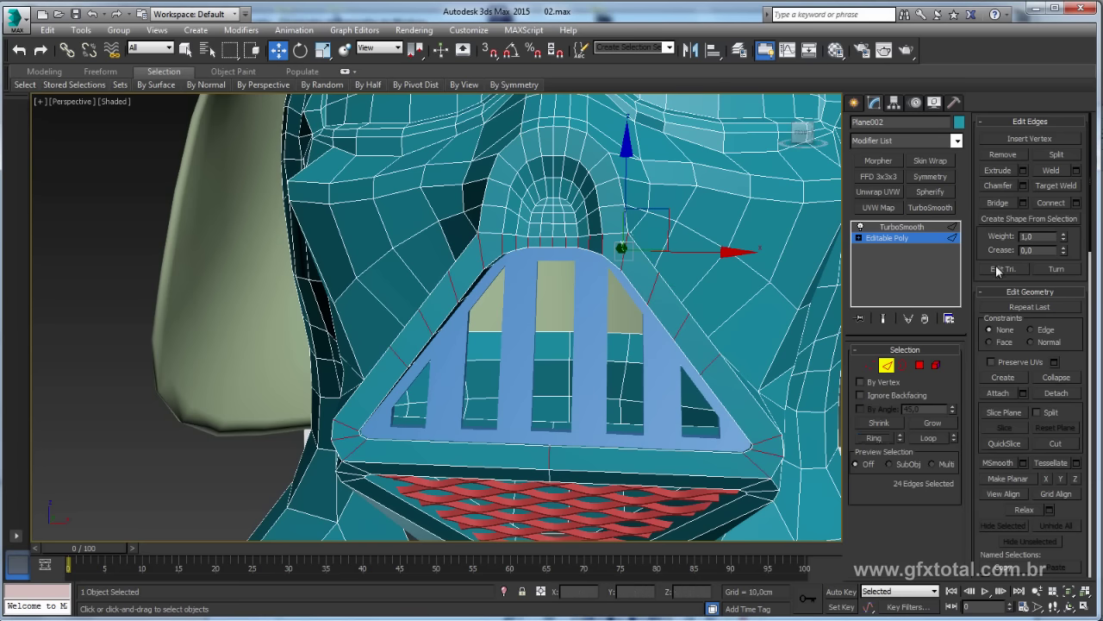
left_click(1075, 204)
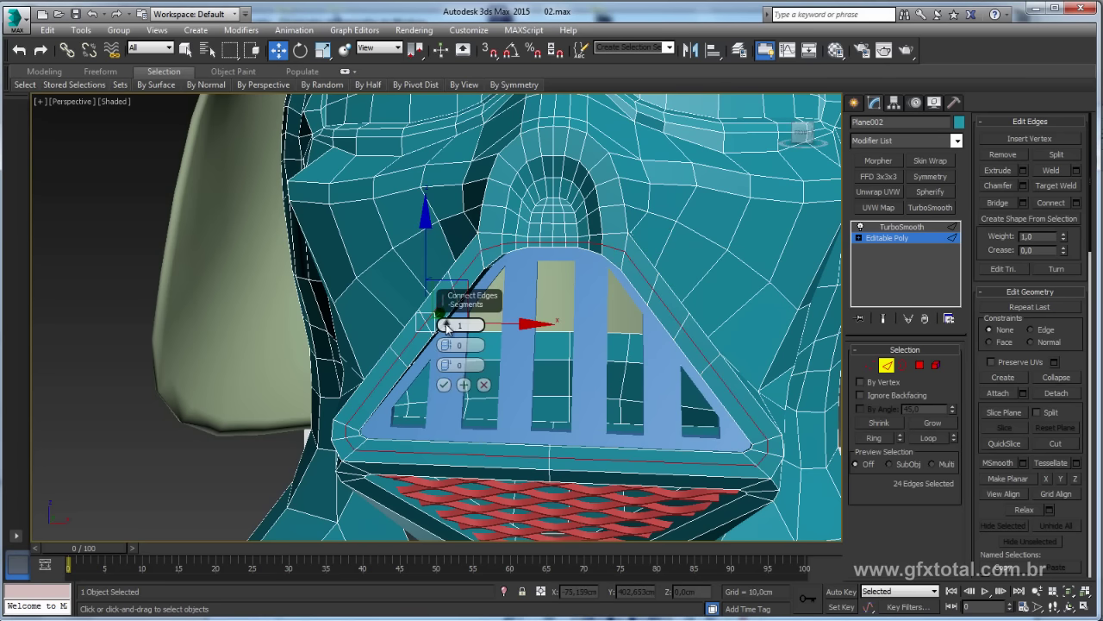
left_click_drag(444, 345, 446, 312)
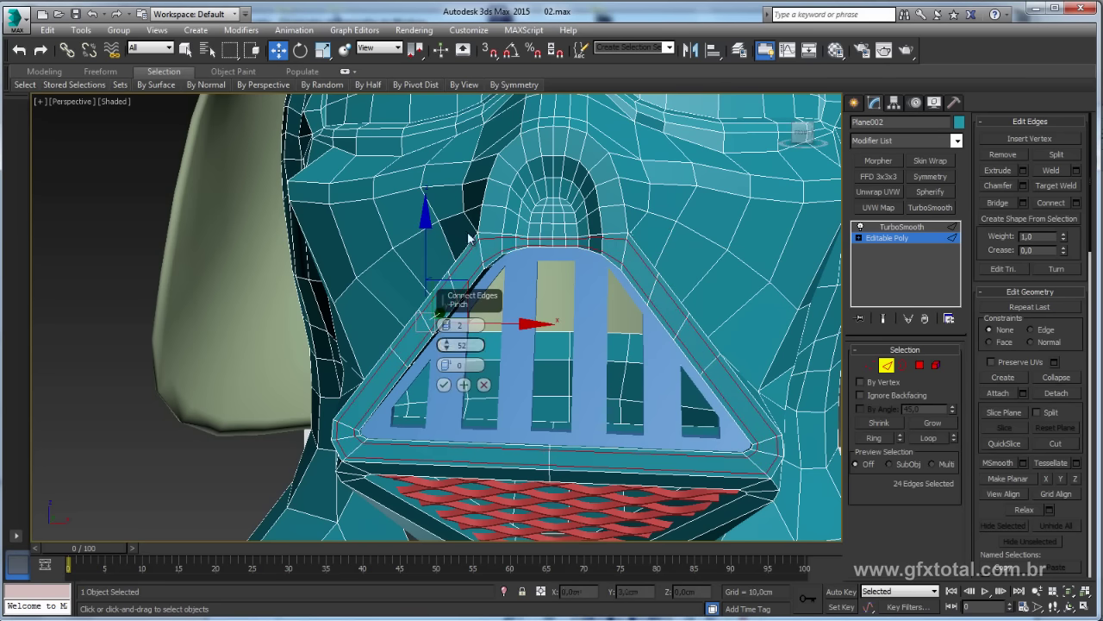
left_click(444, 385)
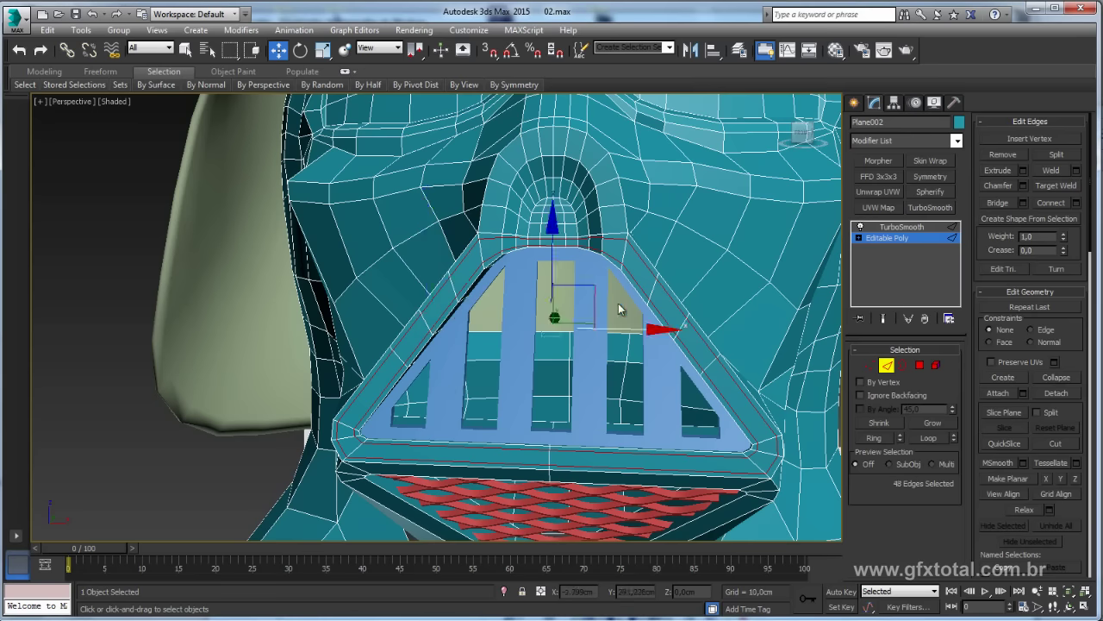
Add connecting loops around the arch above the grill and view the TurboSmooth result
left_click(613, 234)
left_click(873, 438)
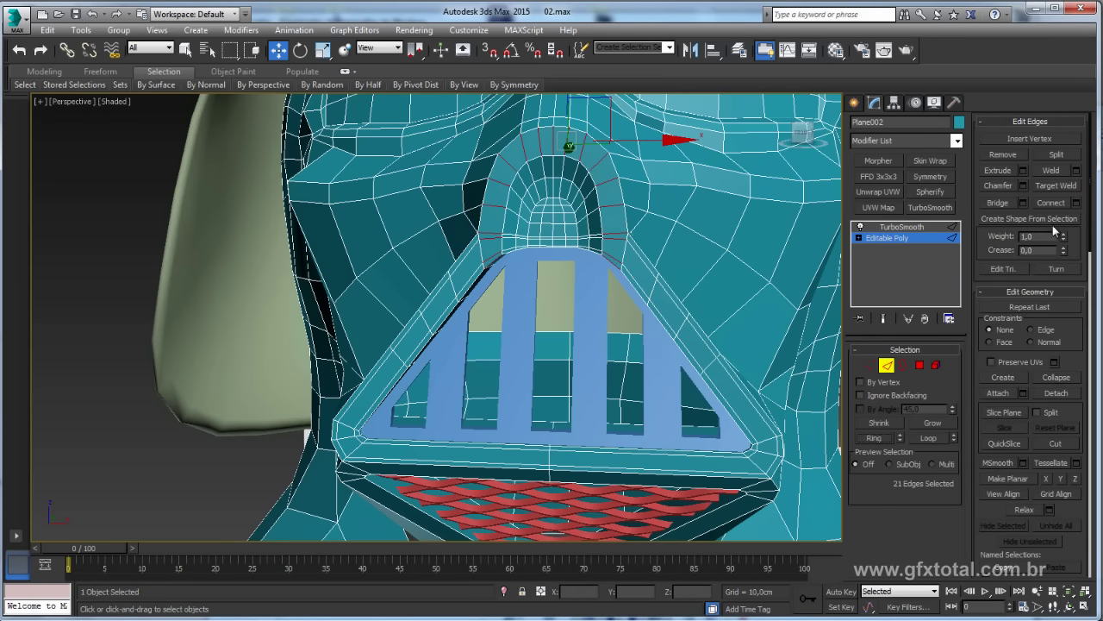
left_click(1076, 202)
left_click(444, 386)
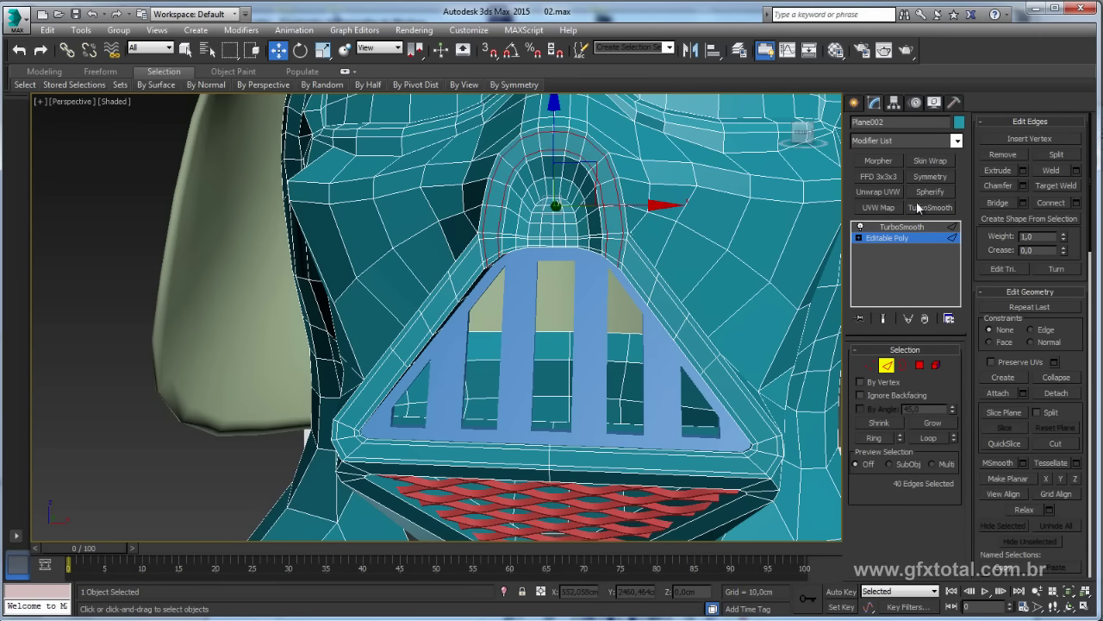
left_click(902, 227)
middle_click_drag(370, 345, 99, 342, "alt")
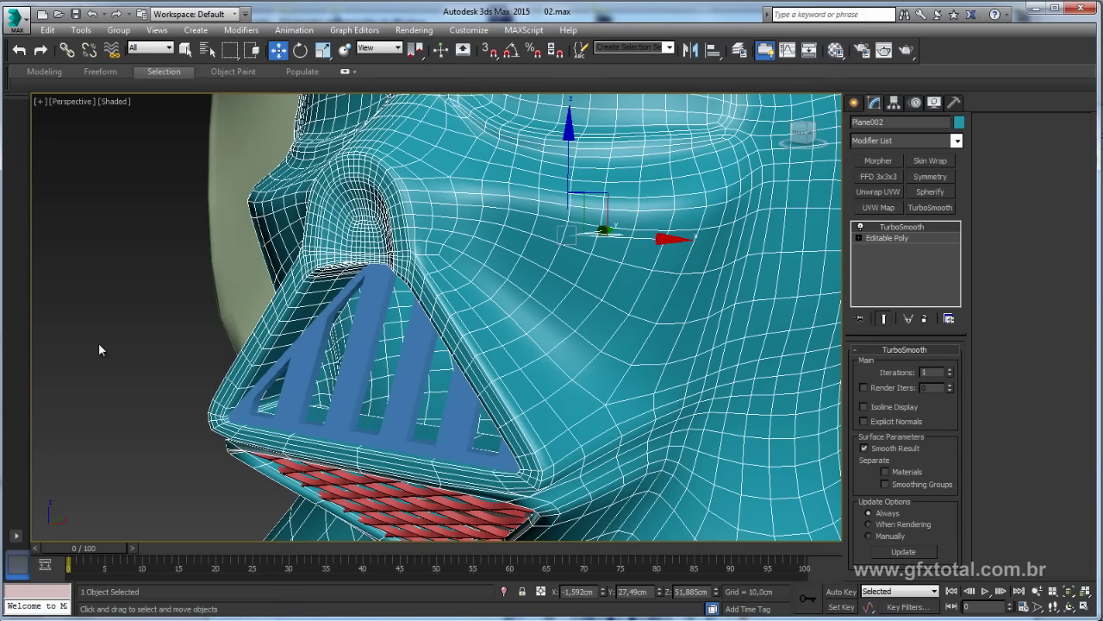
Reselect the face mask and go back to its Editable Poly edge level
left_click(98, 343)
scroll(469, 272, "down", 5)
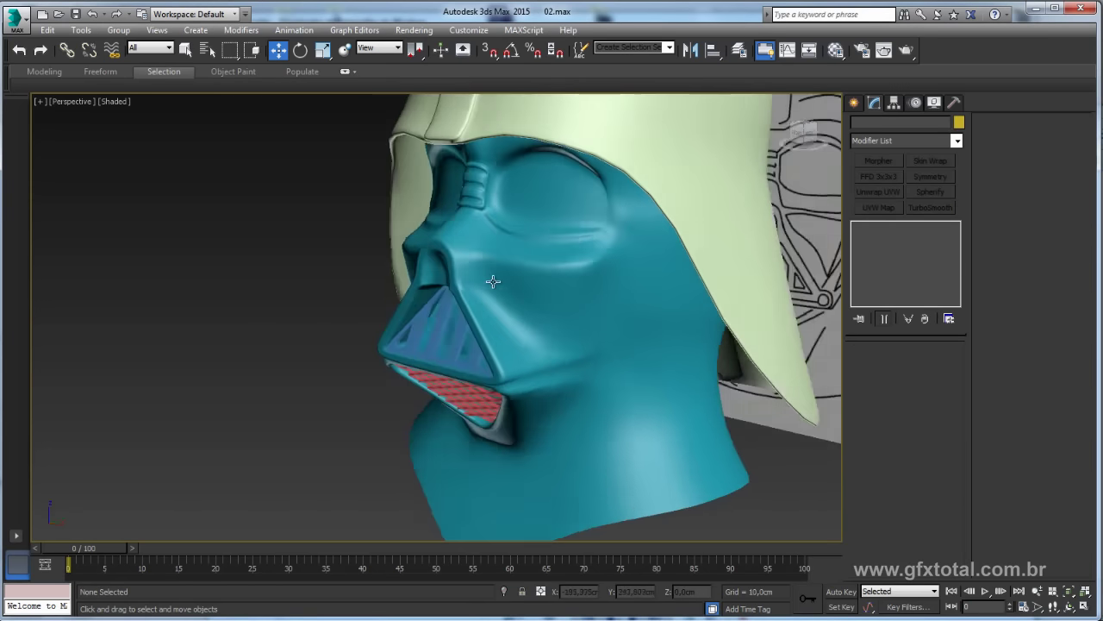
scroll(480, 275, "up", 2)
left_click(480, 275)
scroll(477, 263, "up", 2)
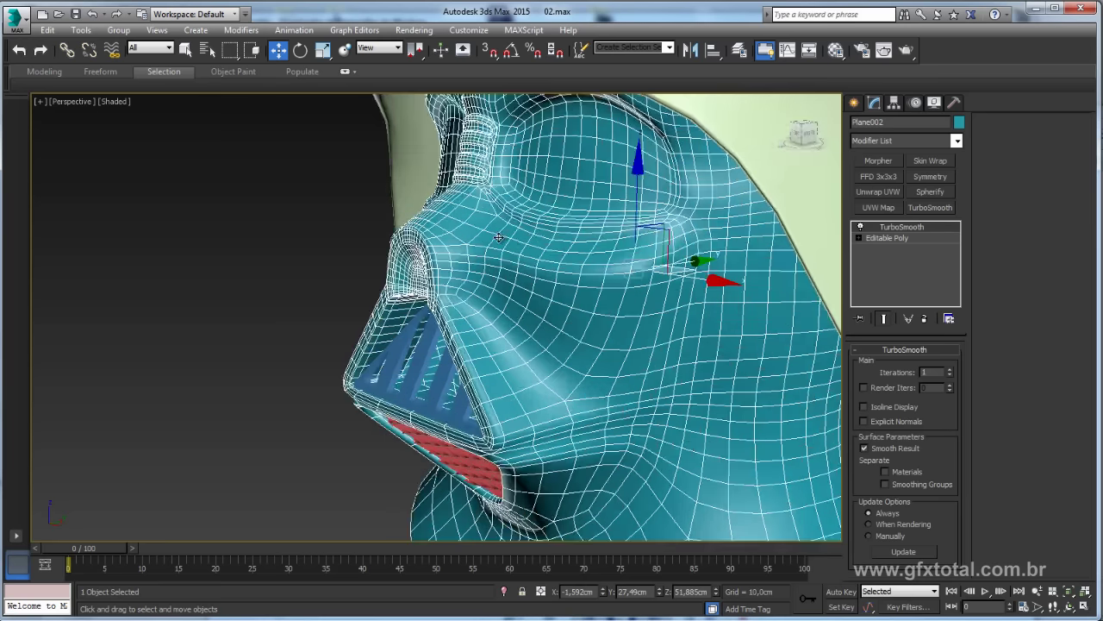
left_click(897, 237)
left_click(887, 365)
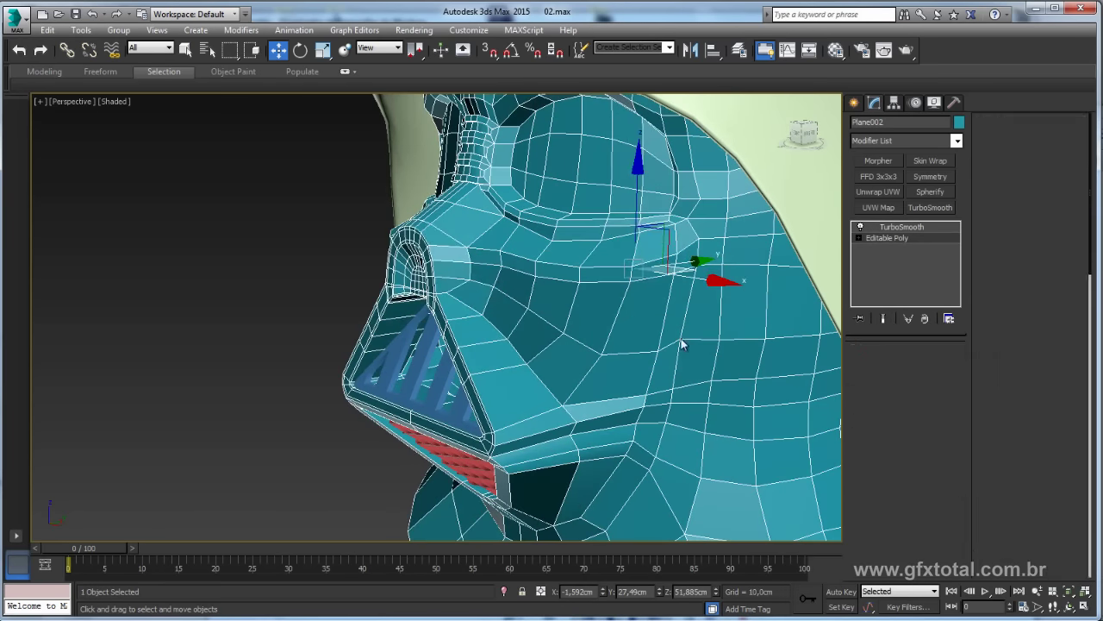
Select the 7-edge crease line running across the cheek below the eye
left_click(454, 249)
left_click(489, 251, "ctrl")
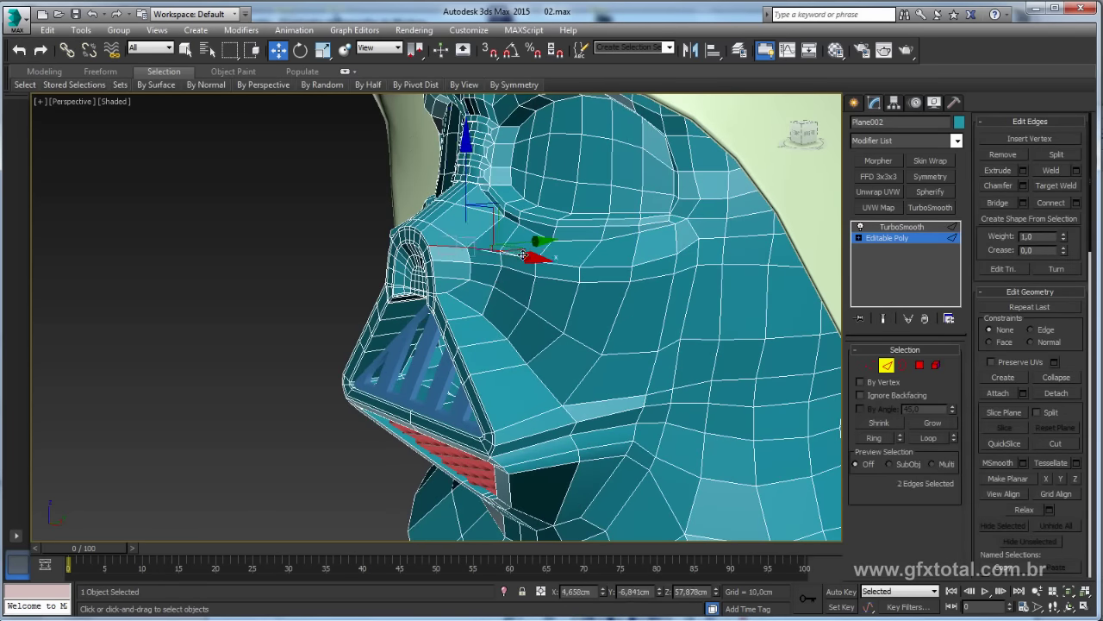
left_click(524, 254, "ctrl")
left_click(561, 266, "ctrl")
left_click(607, 267, "ctrl")
left_click(655, 261, "ctrl")
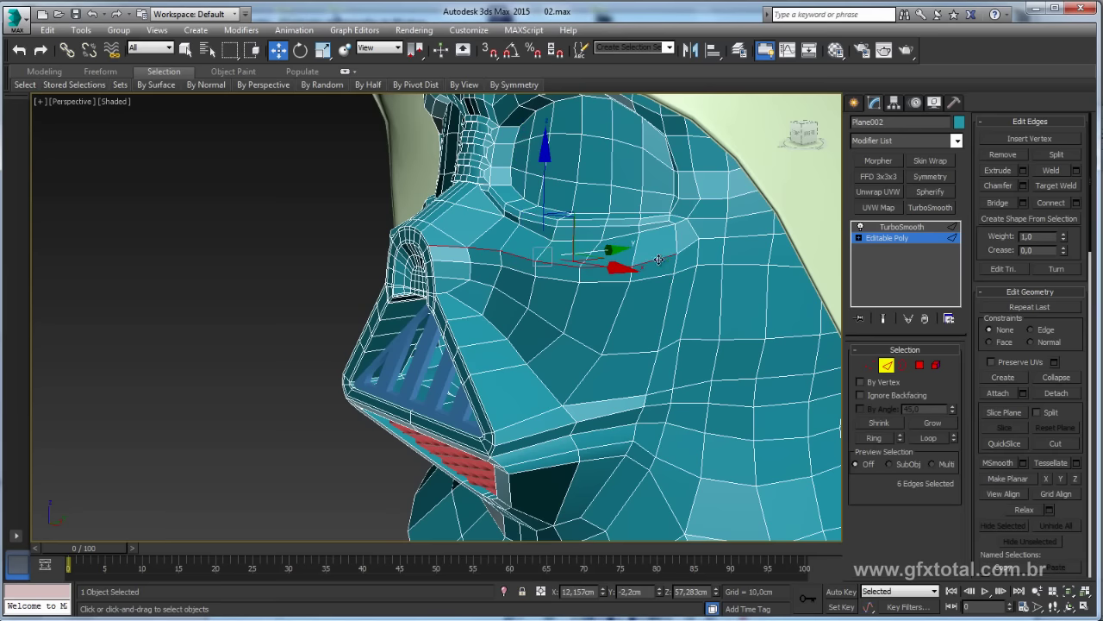
left_click(690, 246, "ctrl")
middle_click_drag(689, 247, 606, 291, "alt")
scroll(619, 276, "up", 2)
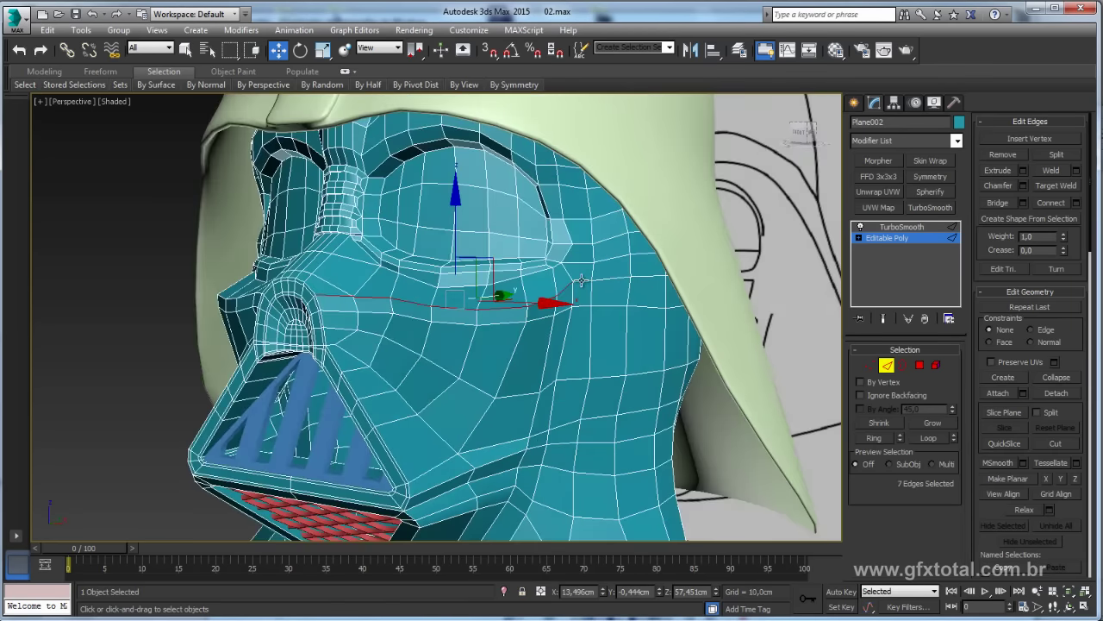
left_click(586, 281, "ctrl")
left_click(614, 279, "ctrl")
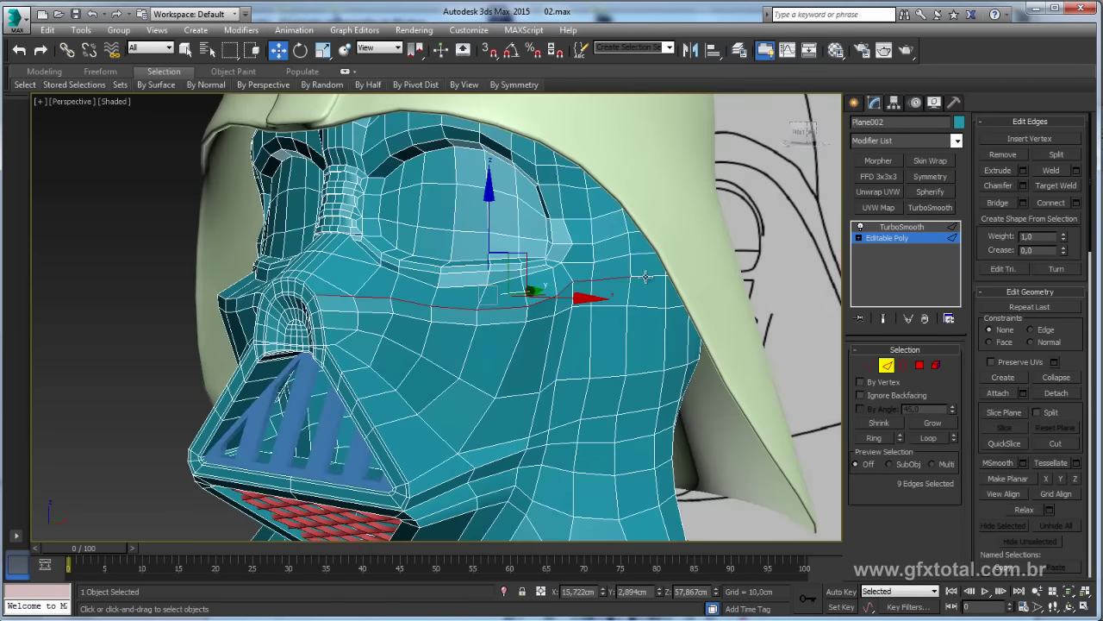
left_click(647, 275, "ctrl")
left_click(675, 278, "ctrl")
mouse_move(679, 293)
middle_mouse_down("alt")
mouse_move(679, 216)
mouse_move(681, 289)
mouse_move(639, 270)
mouse_move(700, 299)
middle_mouse_up("alt")
key("ctrl+z")
key("ctrl+z")
key("ctrl+z")
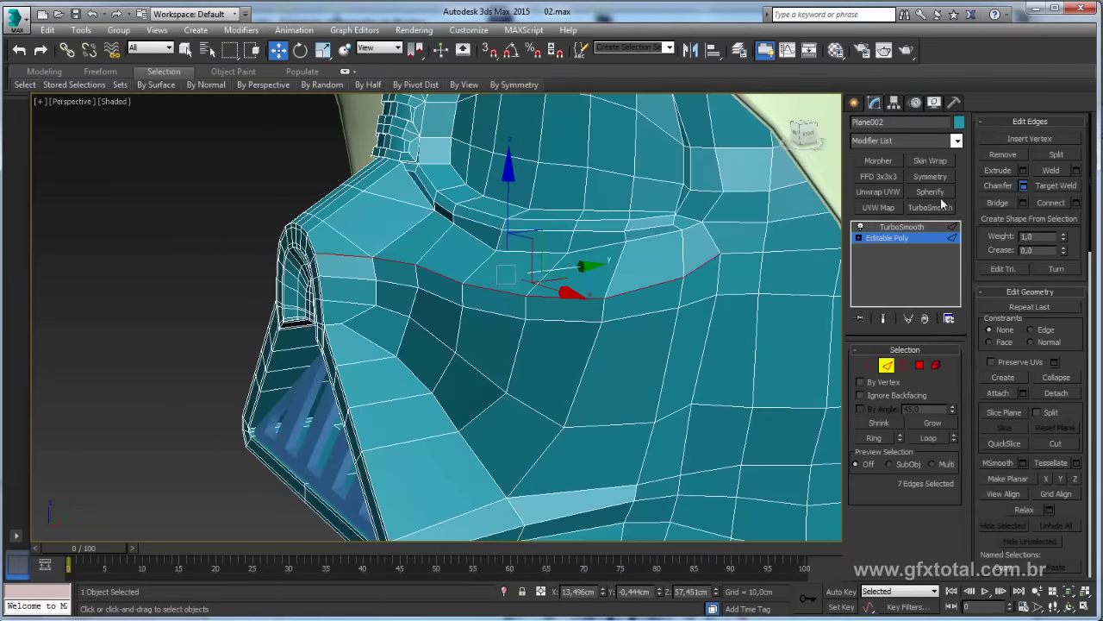
Chamfer the cheek crease line by 0,151cm into a pair of parallel edges
left_click(1022, 185)
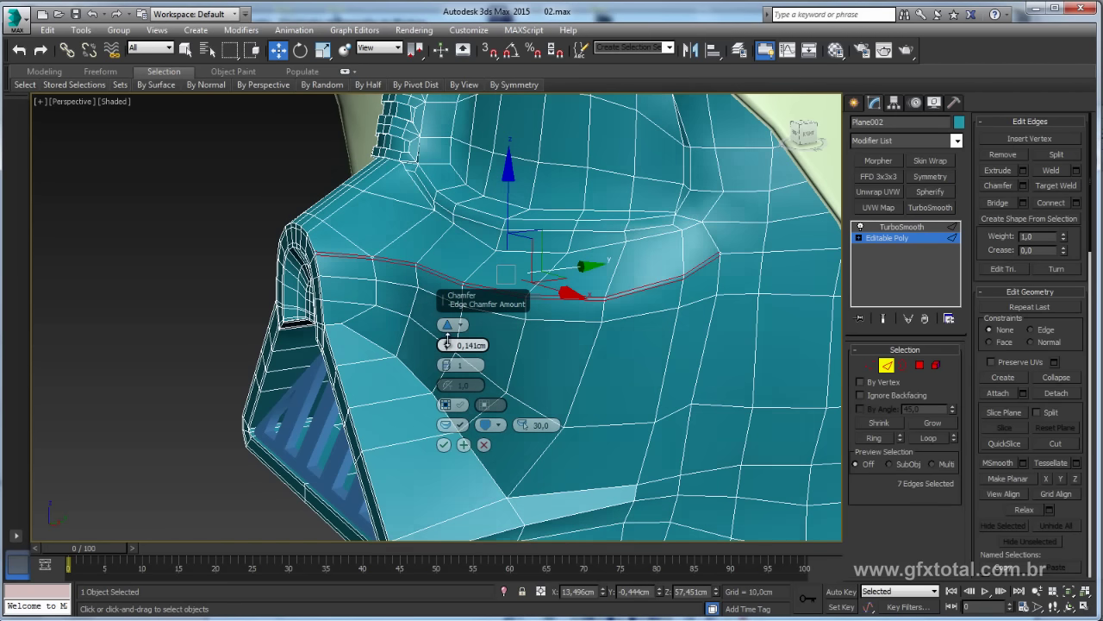
left_click_drag(446, 340, 444, 353)
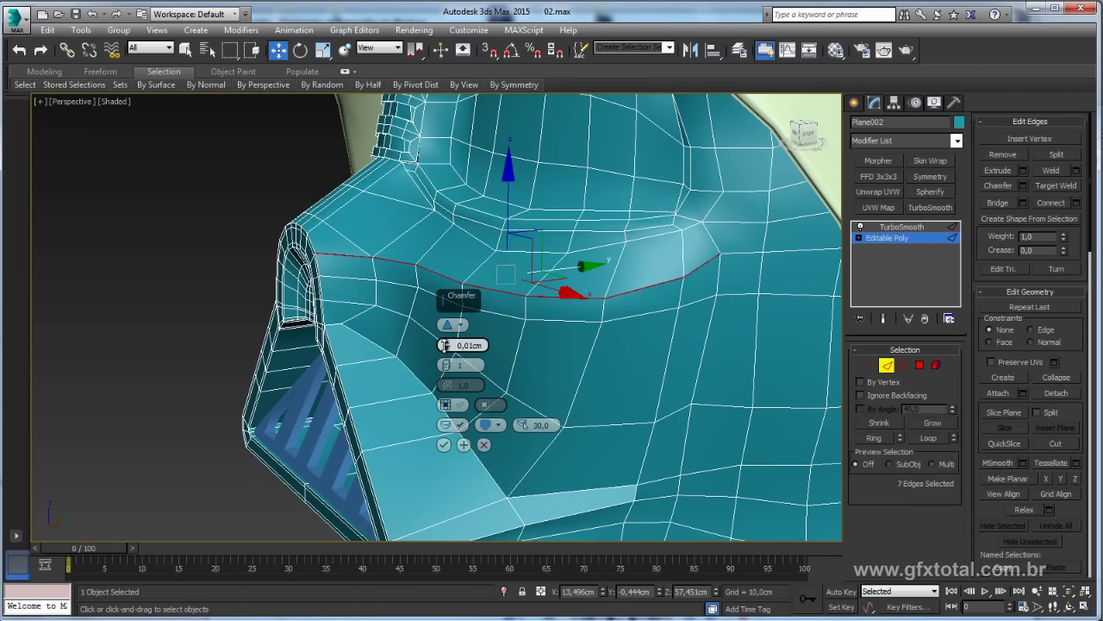
left_click(444, 445)
scroll(365, 286, "up", 2)
Collapse leftover Edge 1906 where the chamfered crease meets the eye arch
scroll(382, 271, "up", 3)
scroll(374, 276, "up", 4)
scroll(356, 257, "up", 2)
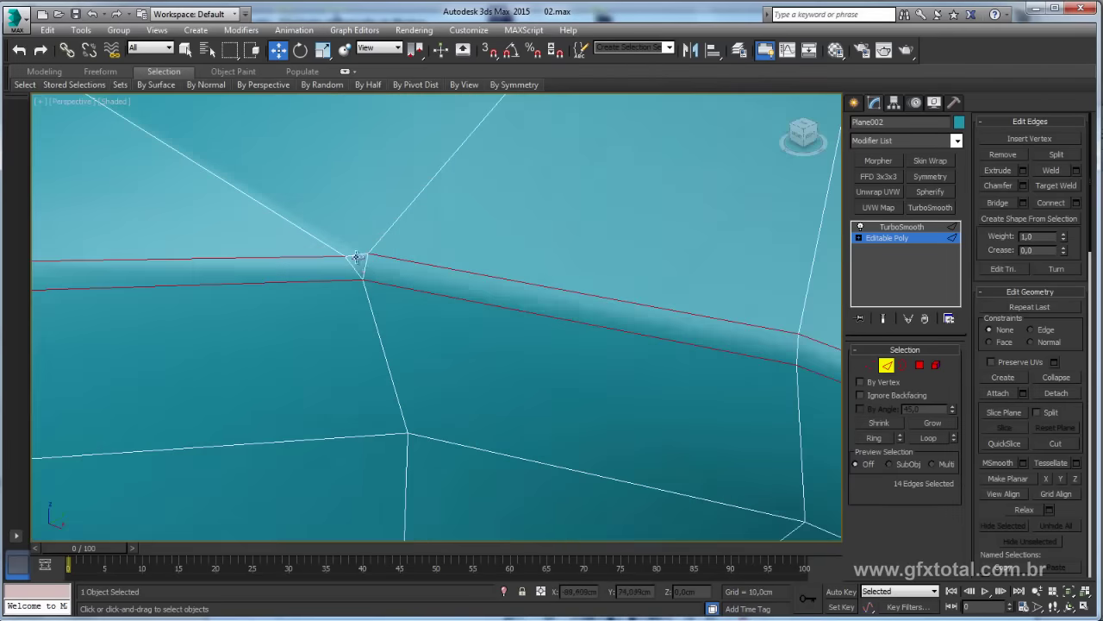
left_click(356, 257)
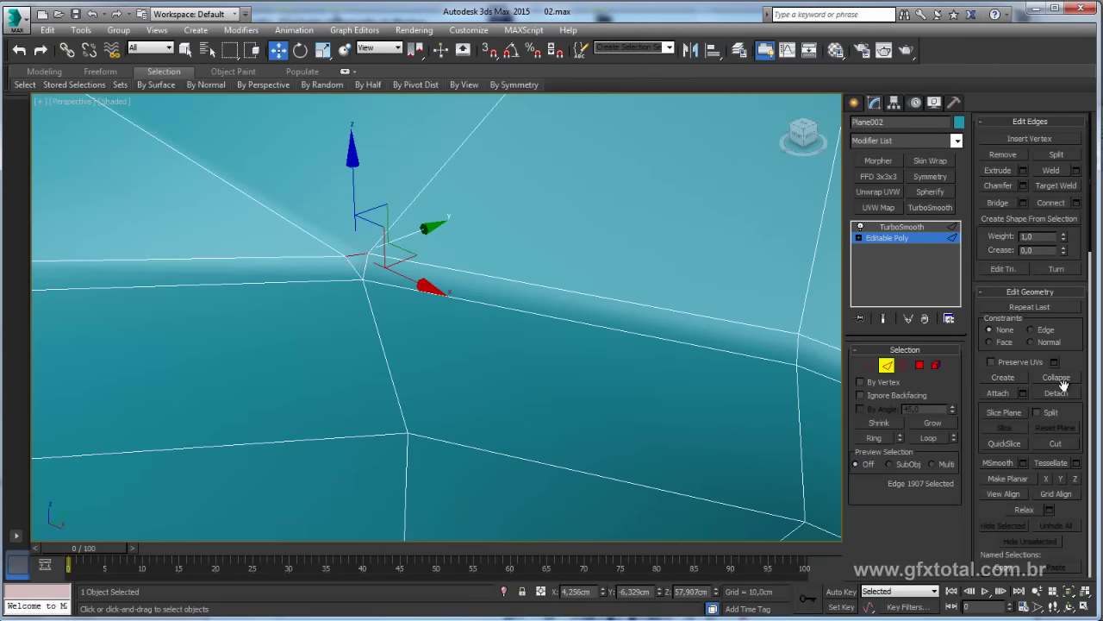
left_click(525, 305)
scroll(524, 305, "down", 3)
scroll(431, 301, "down", 3)
middle_click_drag(348, 307, 476, 229, "alt")
left_click(509, 221)
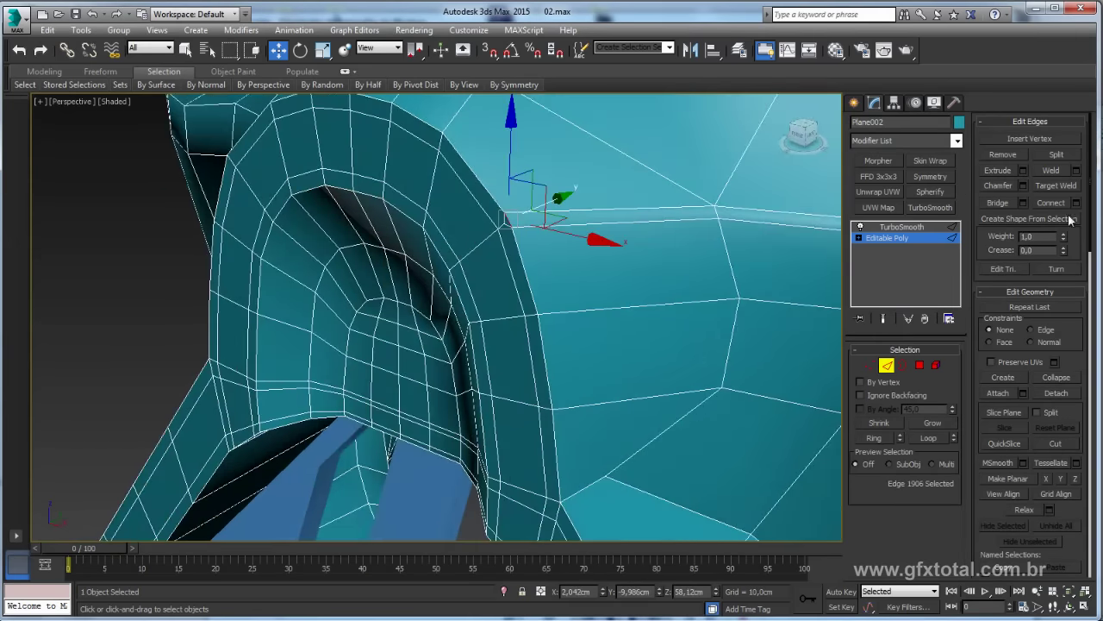
left_click(1056, 376)
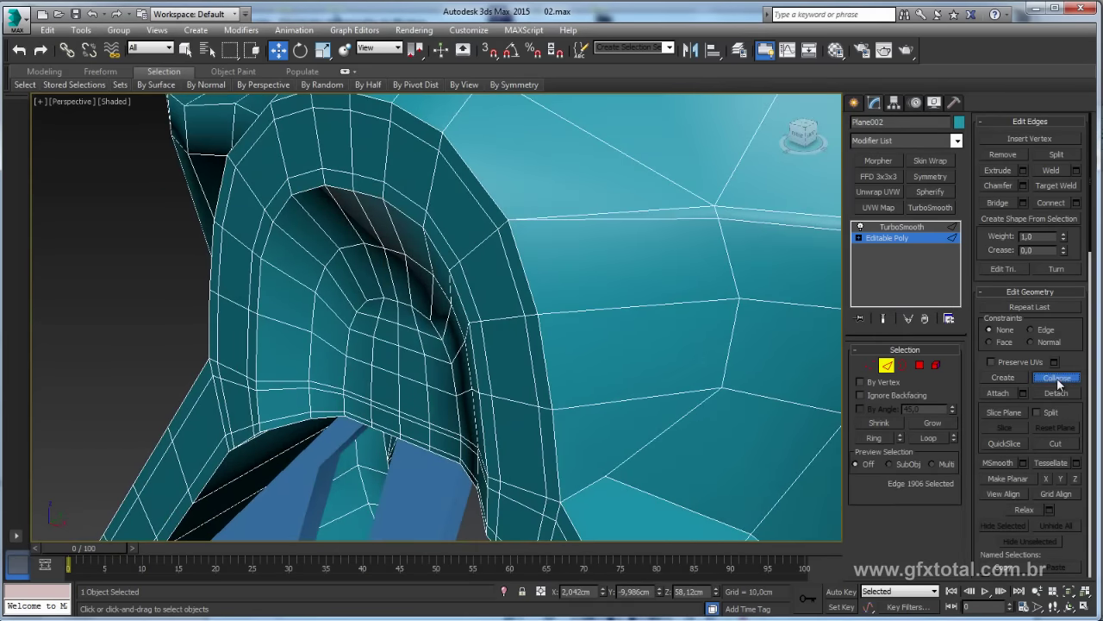
Inspect the TurboSmoothed mask from several angles, then return to the base Editable Poly
left_click(901, 227)
middle_click_drag(522, 313, 143, 306, "alt")
left_click(143, 306)
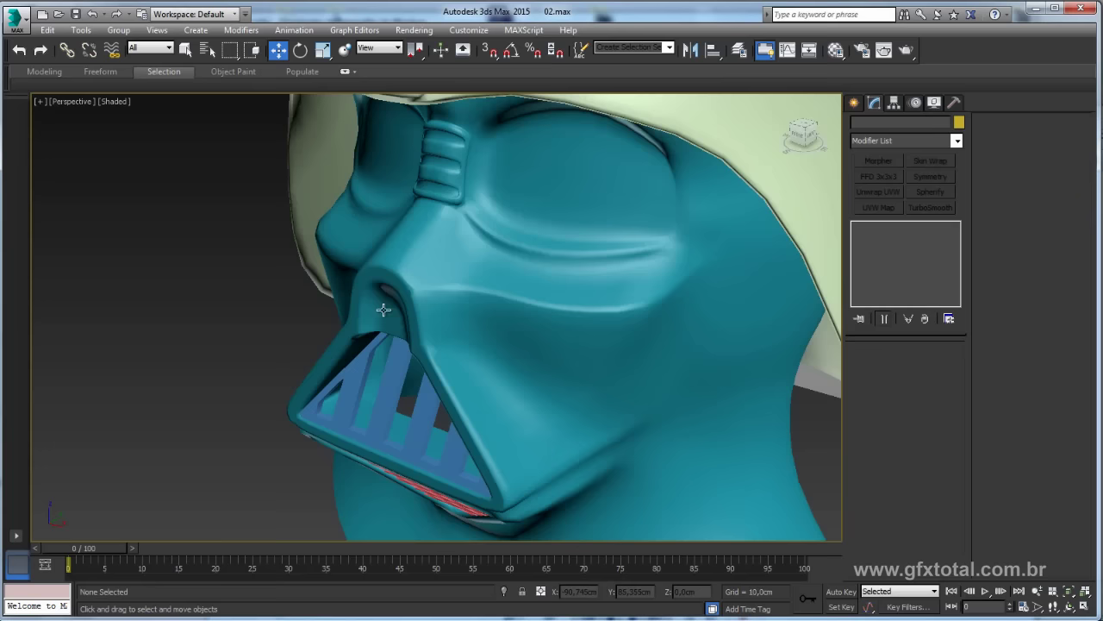
mouse_move(436, 322)
middle_mouse_down("alt")
mouse_move(453, 320)
mouse_move(107, 327)
mouse_move(404, 303)
mouse_move(433, 325)
middle_mouse_up("alt")
left_click(454, 321)
left_click(107, 327)
left_click(355, 334)
scroll(269, 336, "up", 5)
scroll(263, 327, "up", 3)
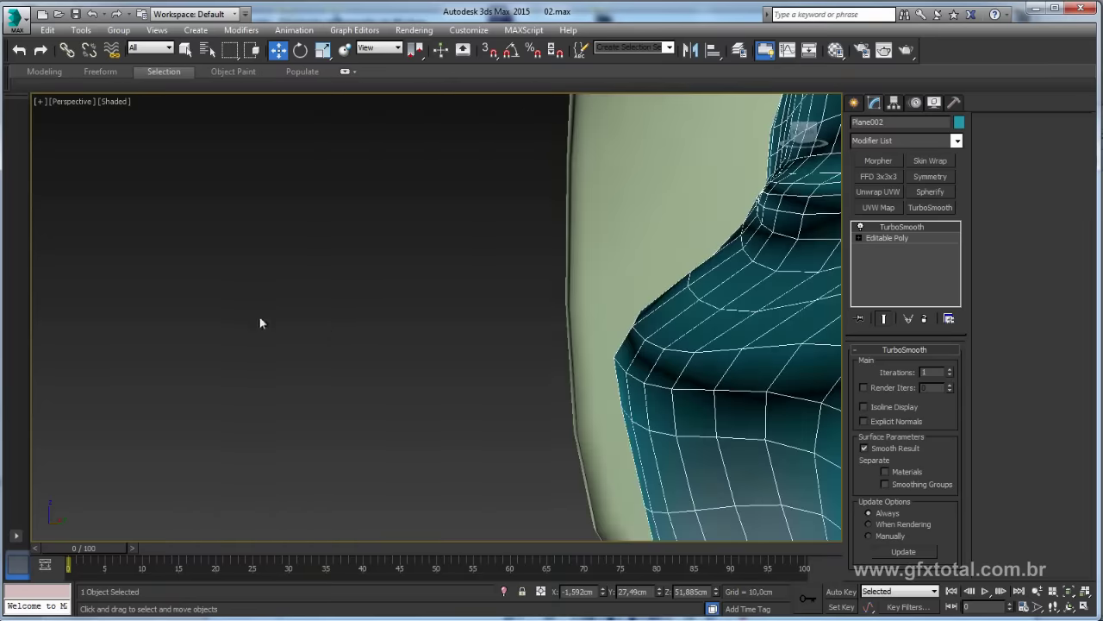
scroll(260, 323, "down", 2)
scroll(662, 349, "up", 3)
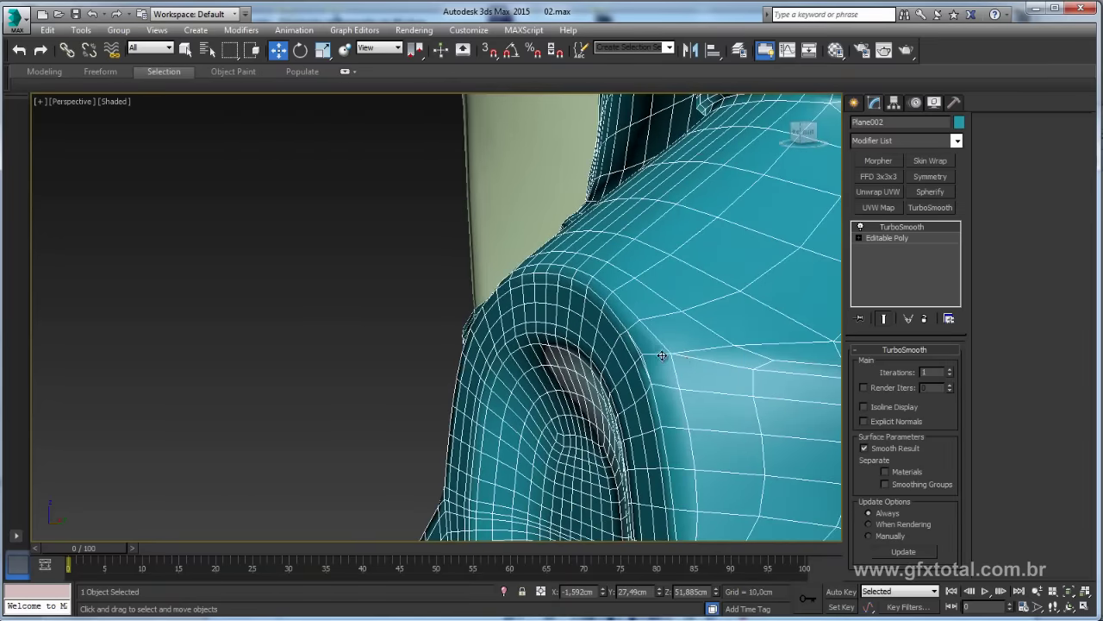
middle_click_drag(662, 355, 709, 358, "alt")
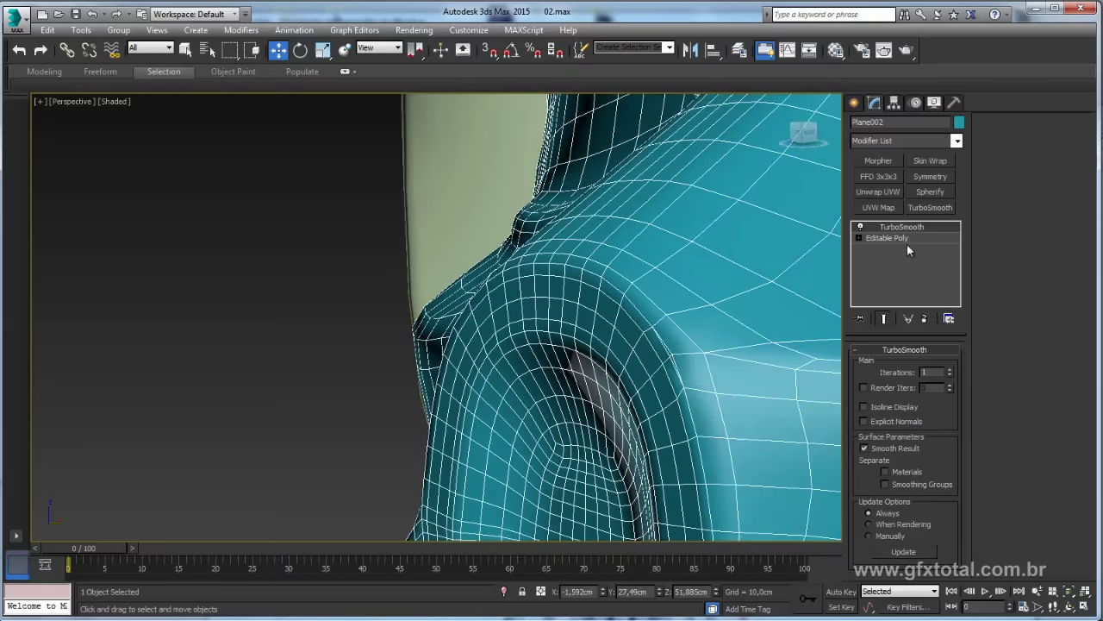
left_click(907, 244)
Remove the stray vertex at the end of the cheek crease beside the eye arch
left_click(885, 365)
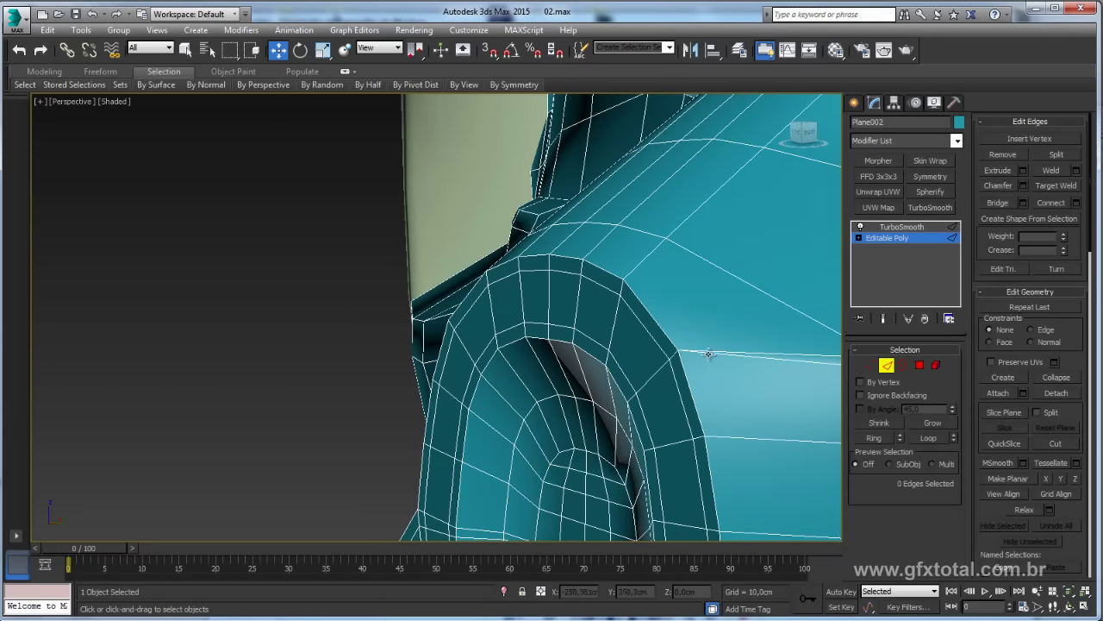
left_click(869, 365)
left_click(676, 352)
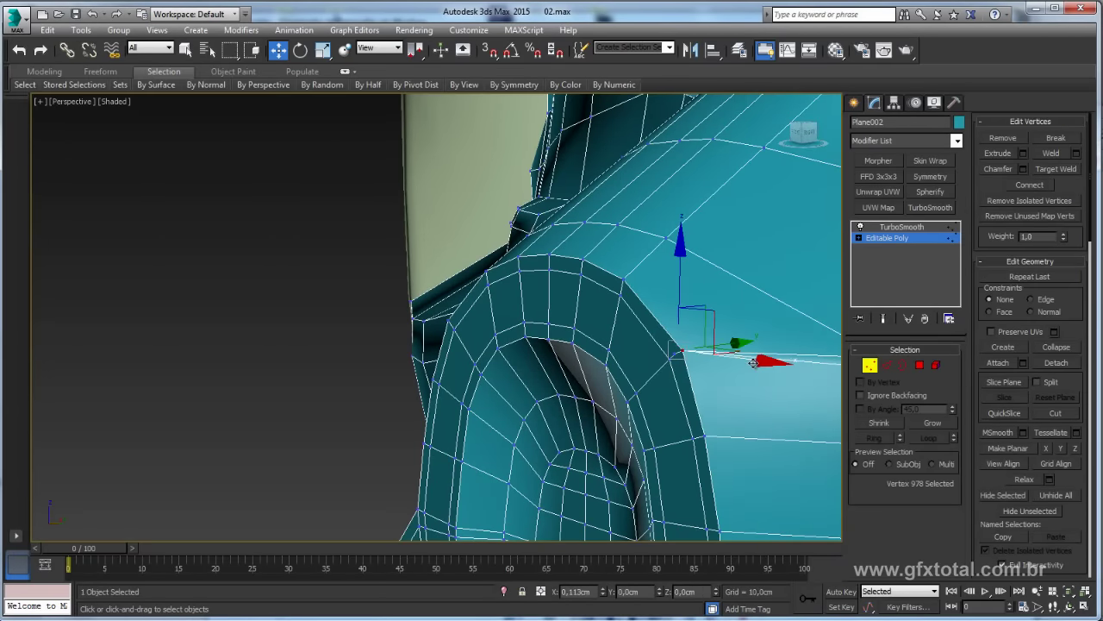
left_click_drag(676, 352, 729, 356)
scroll(686, 362, "up", 3)
scroll(697, 367, "up", 3)
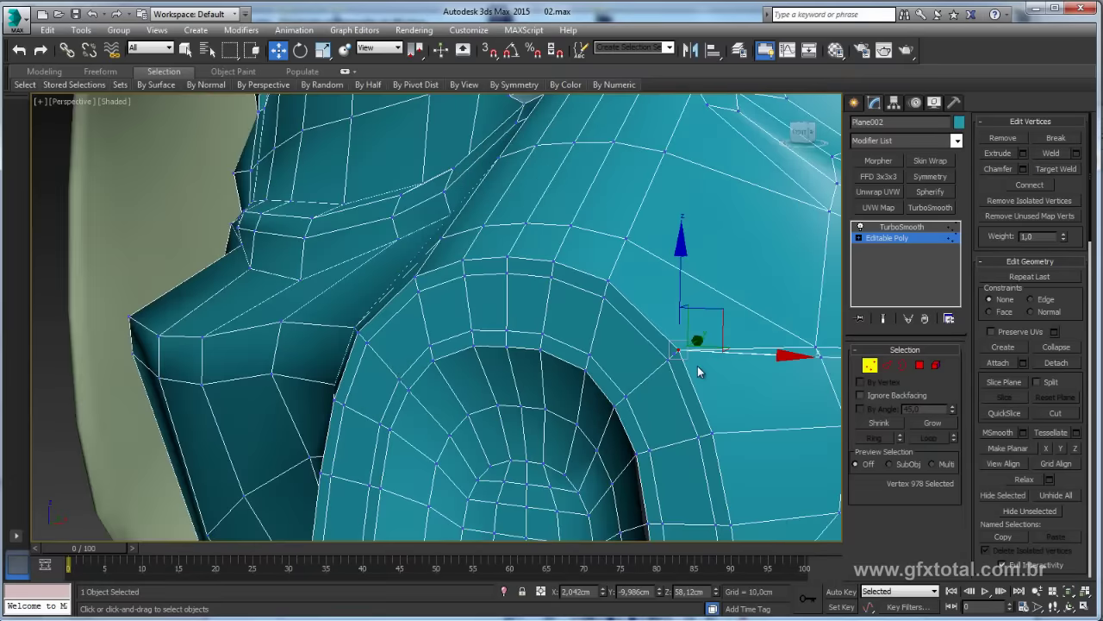
scroll(689, 354, "up", 3)
left_click(658, 348)
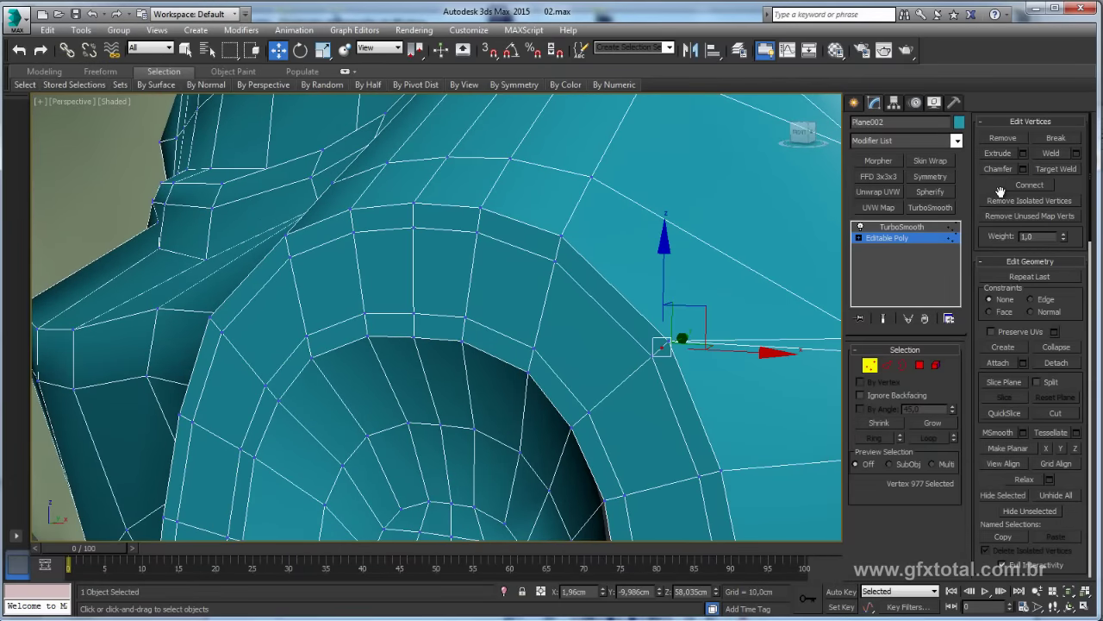
left_click(1004, 138)
Preview the smoothed cheek through TurboSmooth, then go back to the editable base mesh
left_click(900, 227)
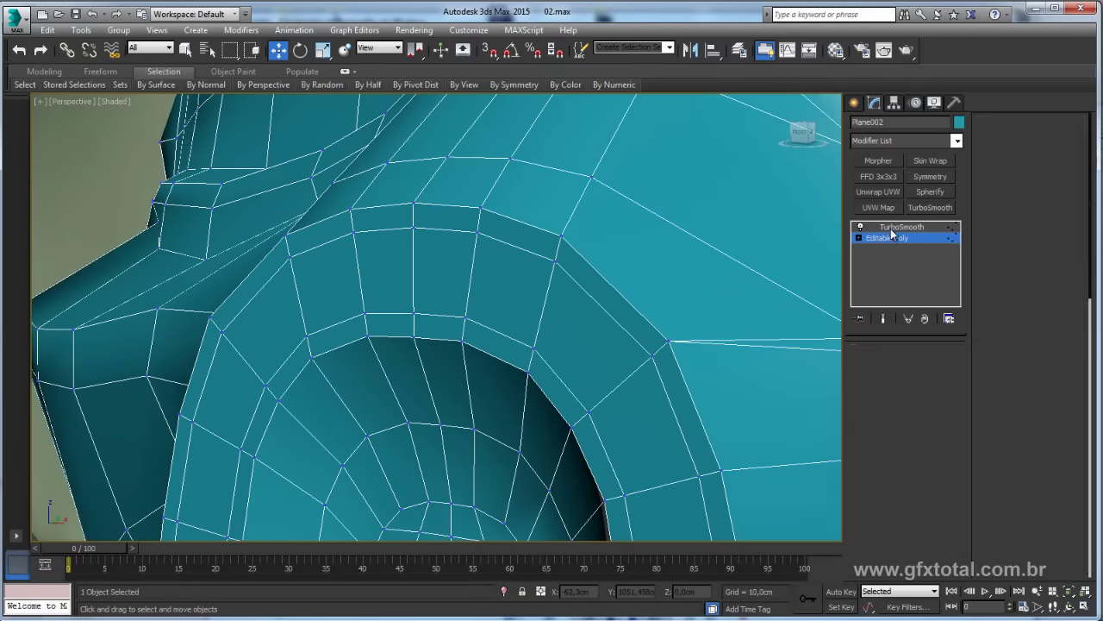
middle_click_drag(720, 325, 827, 285, "alt")
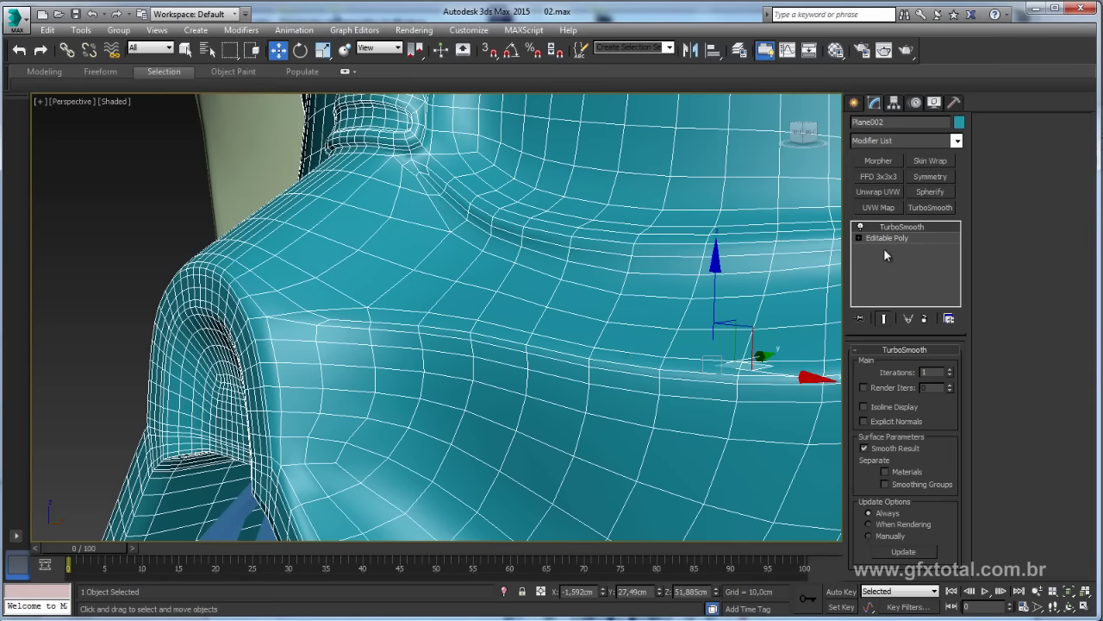
left_click(889, 236)
middle_click_drag(480, 359, 655, 327, "alt")
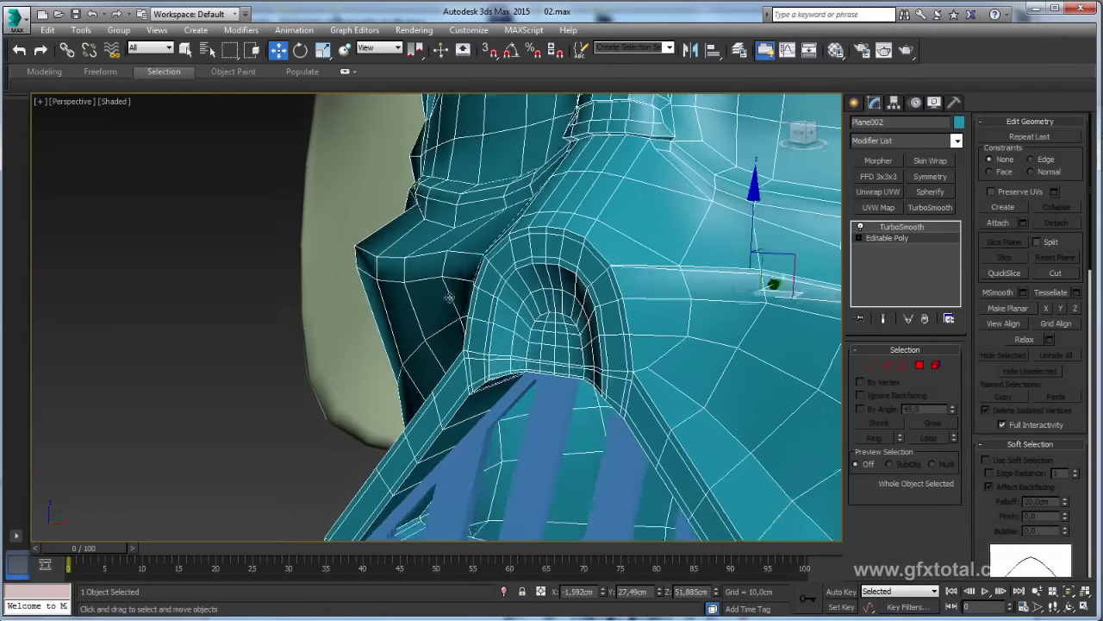
Orbit back to the eye-arch corner and start Target Weld on its vertices
left_click(890, 366)
middle_click_drag(601, 421, 476, 286, "alt")
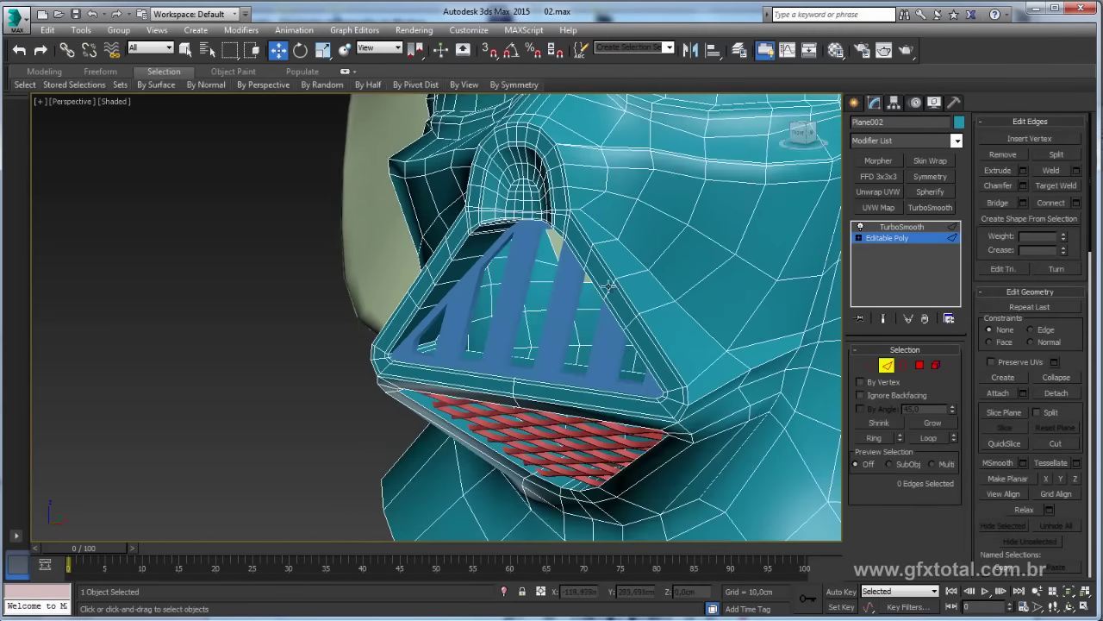
scroll(476, 285, "up", 4)
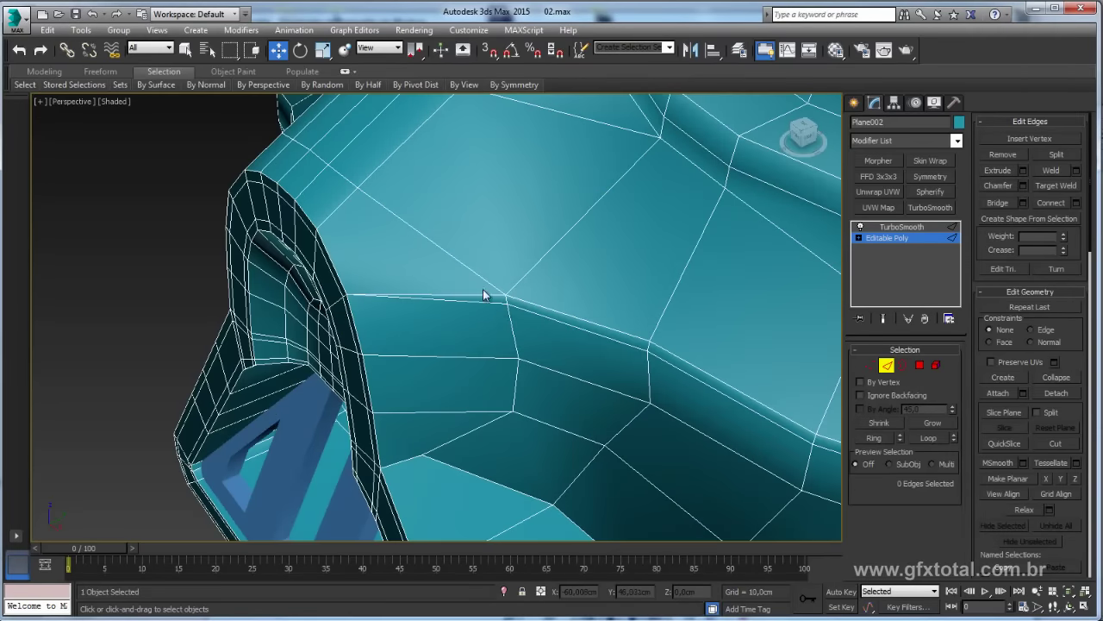
middle_click_drag(503, 303, 784, 319, "alt")
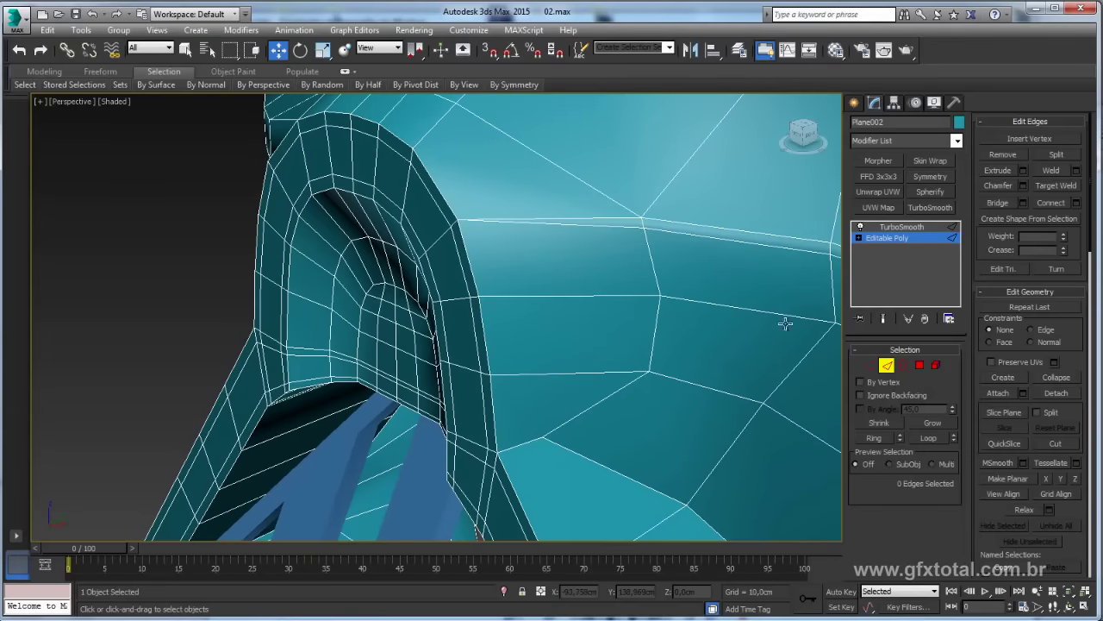
left_click(870, 364)
left_click(1072, 171)
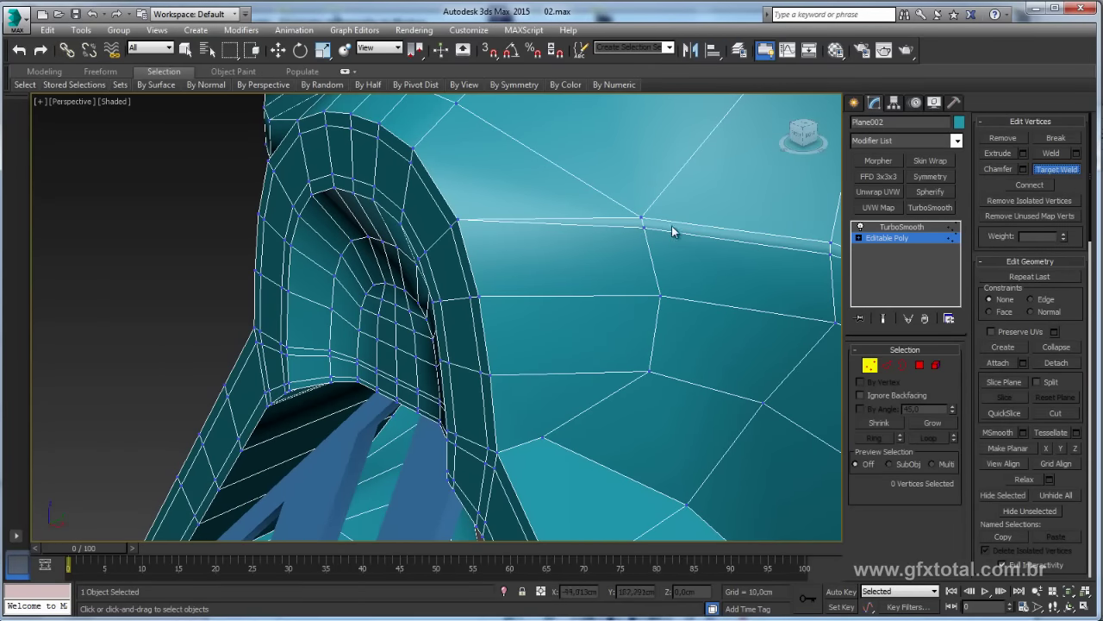
Review the smoothed helmet from a side view, then reselect the mask's base mesh
left_click(901, 237)
left_click(900, 225)
scroll(692, 328, "down", 10)
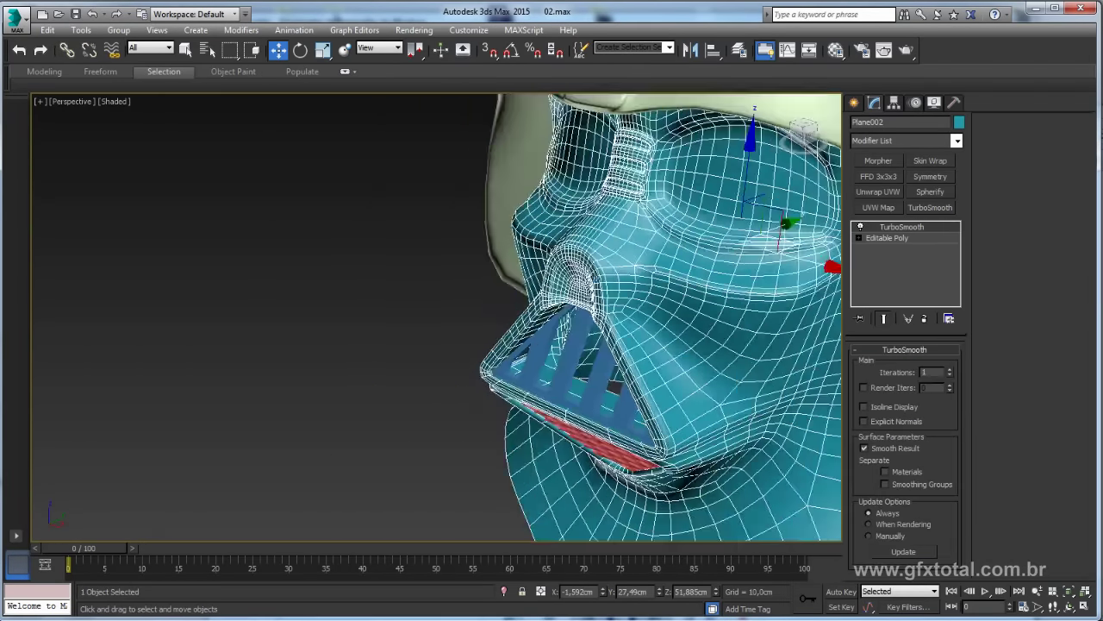
key("ctrl+d")
mouse_move(691, 329)
middle_mouse_down("alt")
mouse_move(439, 187)
mouse_move(546, 273)
mouse_move(423, 258)
mouse_move(486, 278)
middle_mouse_up("alt")
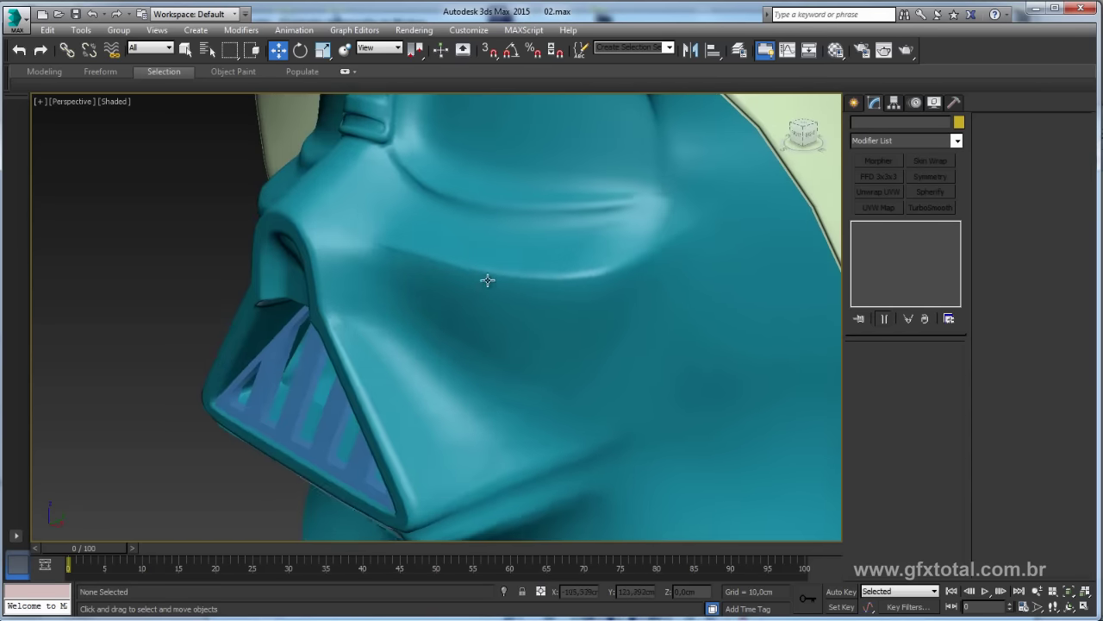
left_click(485, 278)
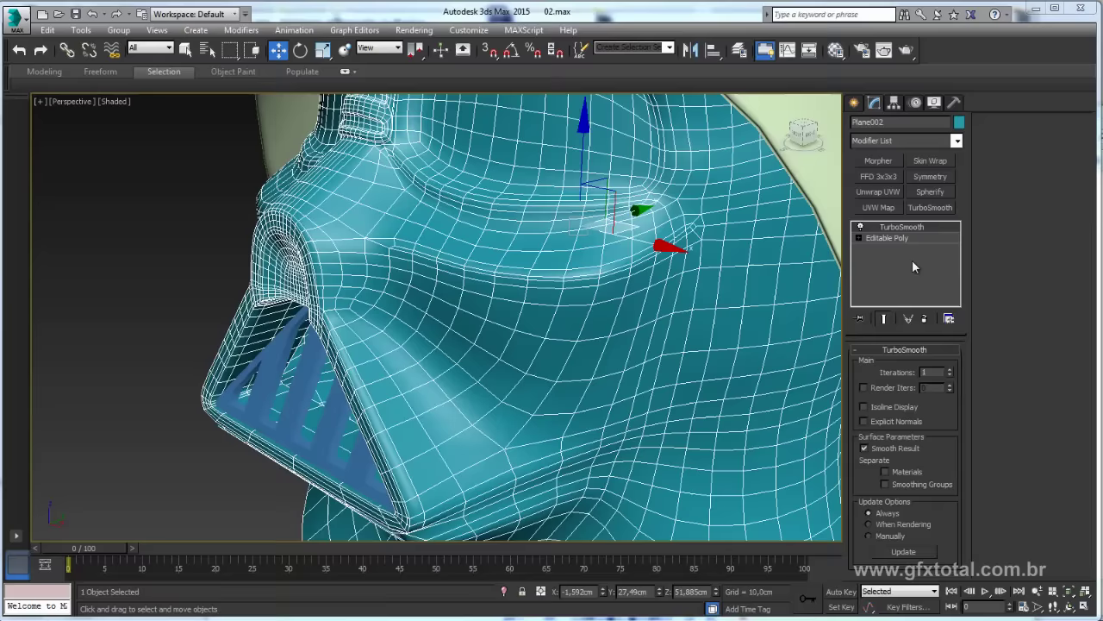
left_click(892, 239)
left_click(887, 365)
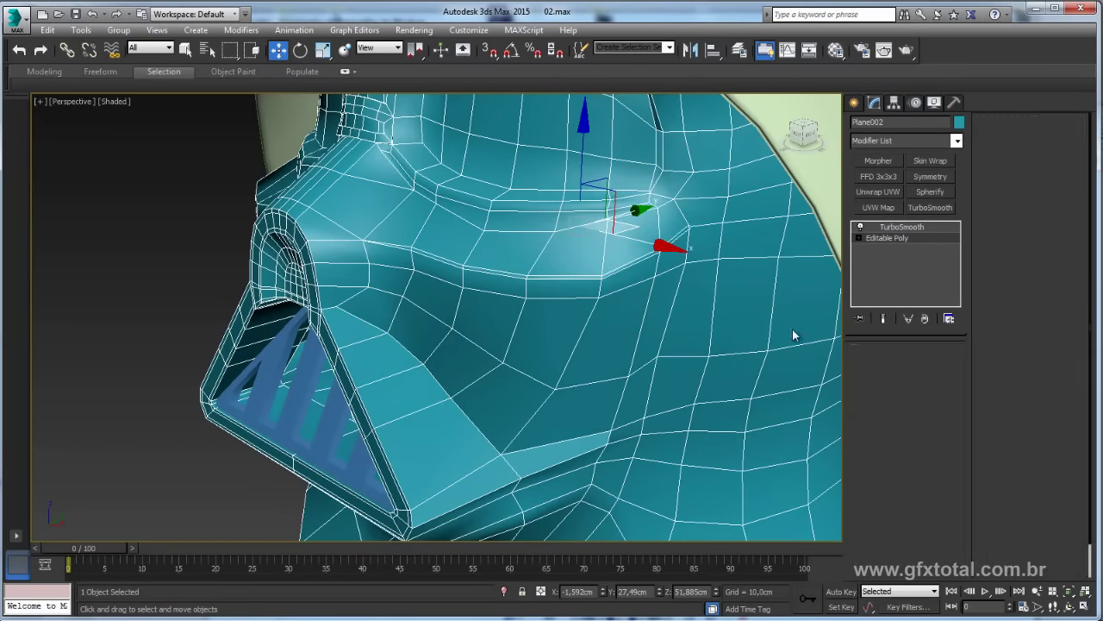
Chamfer a three-edge crease line on the mask's cheek
left_click(608, 288)
left_click(587, 321, "ctrl")
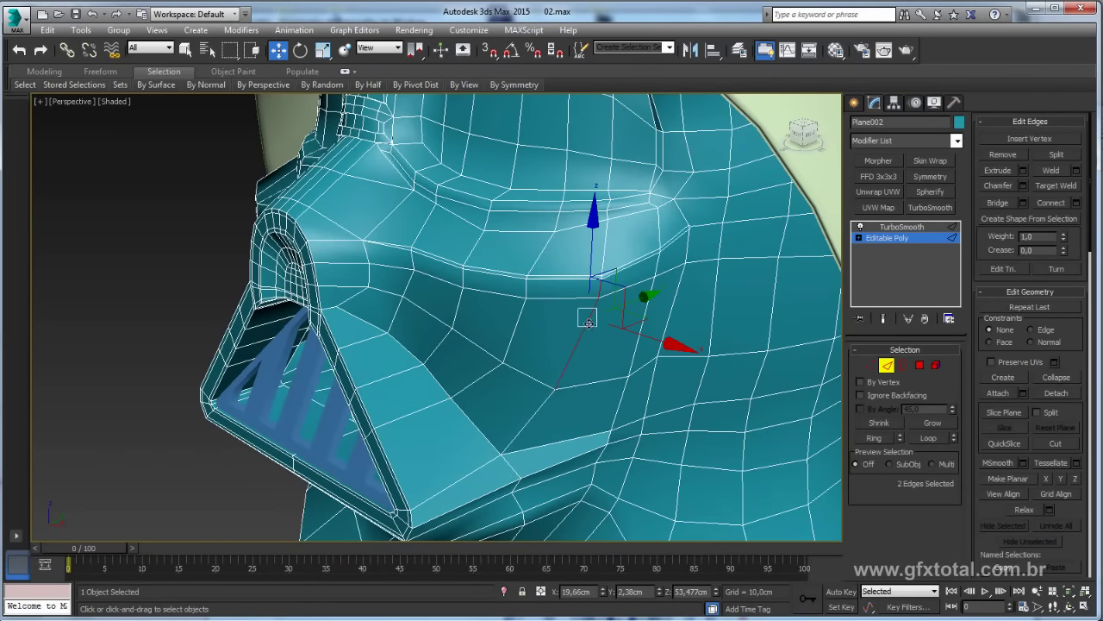
left_click(544, 405, "ctrl")
middle_click_drag(500, 423, 728, 338, "alt")
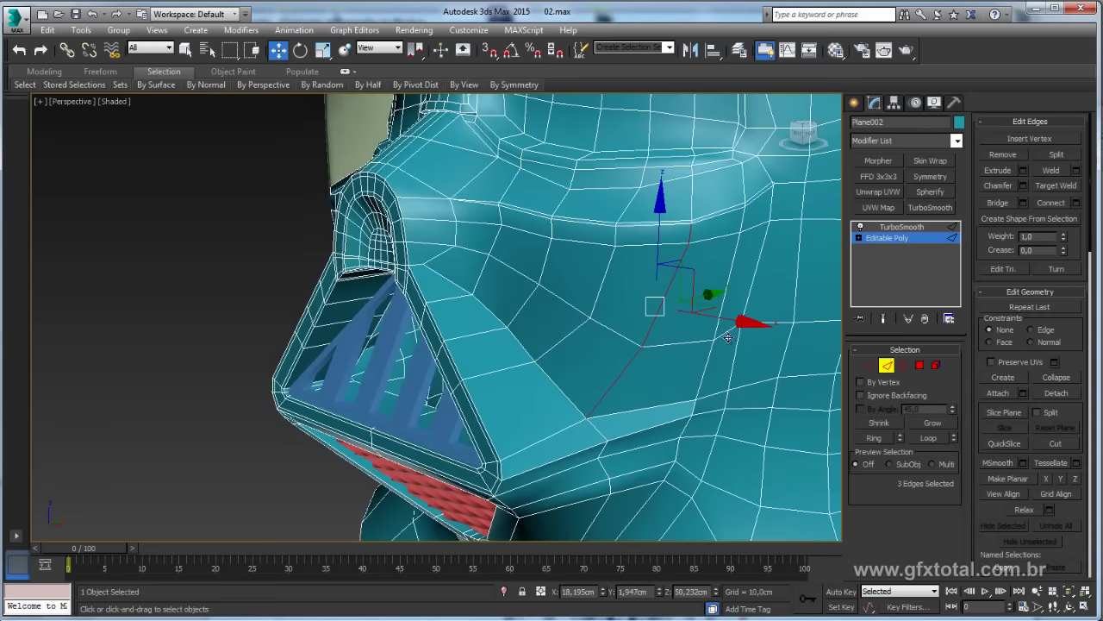
left_click(1024, 187)
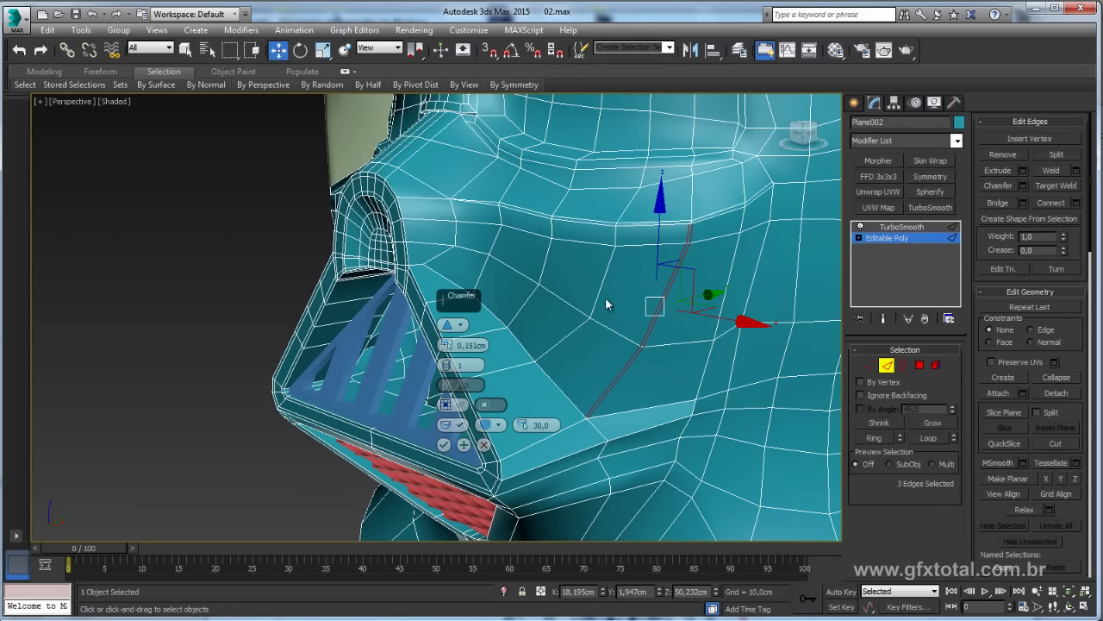
left_click(443, 445)
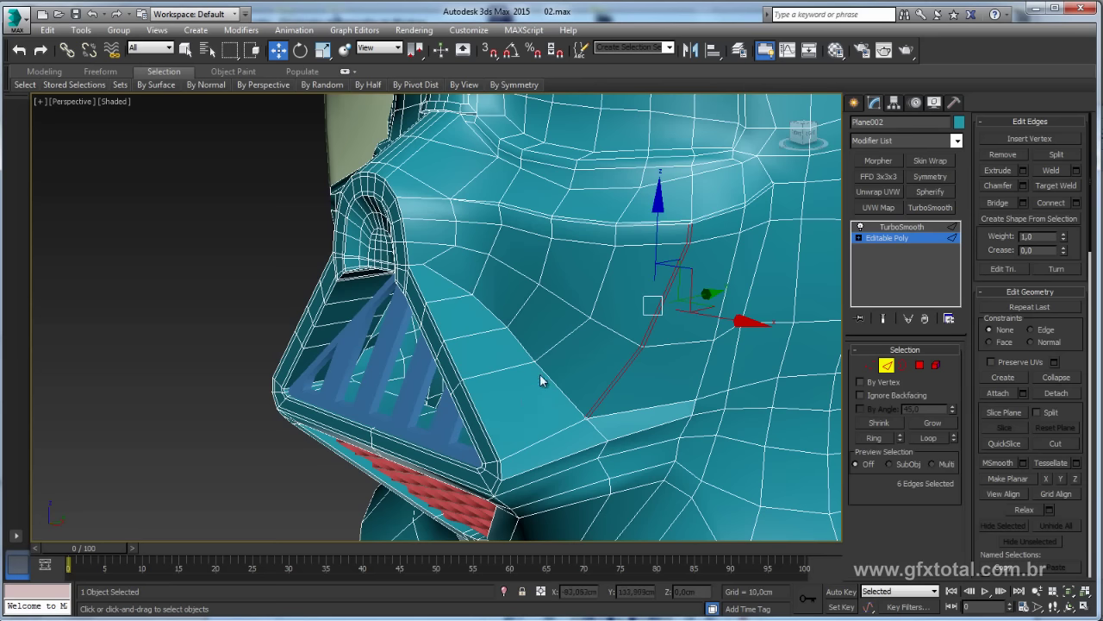
Chamfer the four-edge diagonal fold beside the grille by 0,151cm
left_click(562, 395)
left_click(522, 357, "ctrl")
left_click(502, 336, "ctrl")
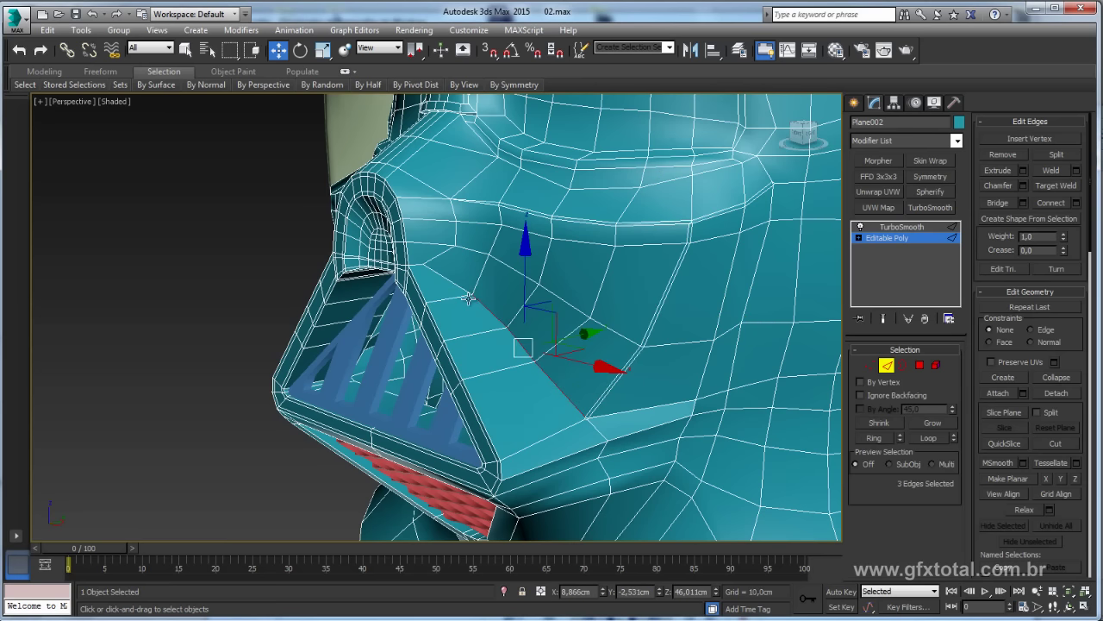
left_click(463, 300, "ctrl")
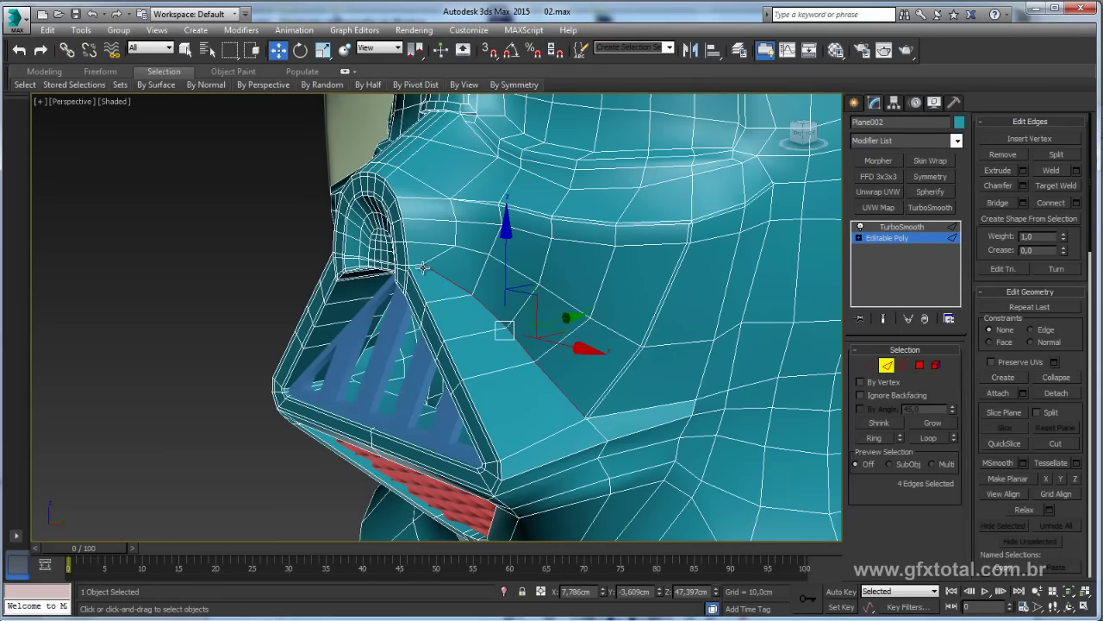
left_click(1024, 187)
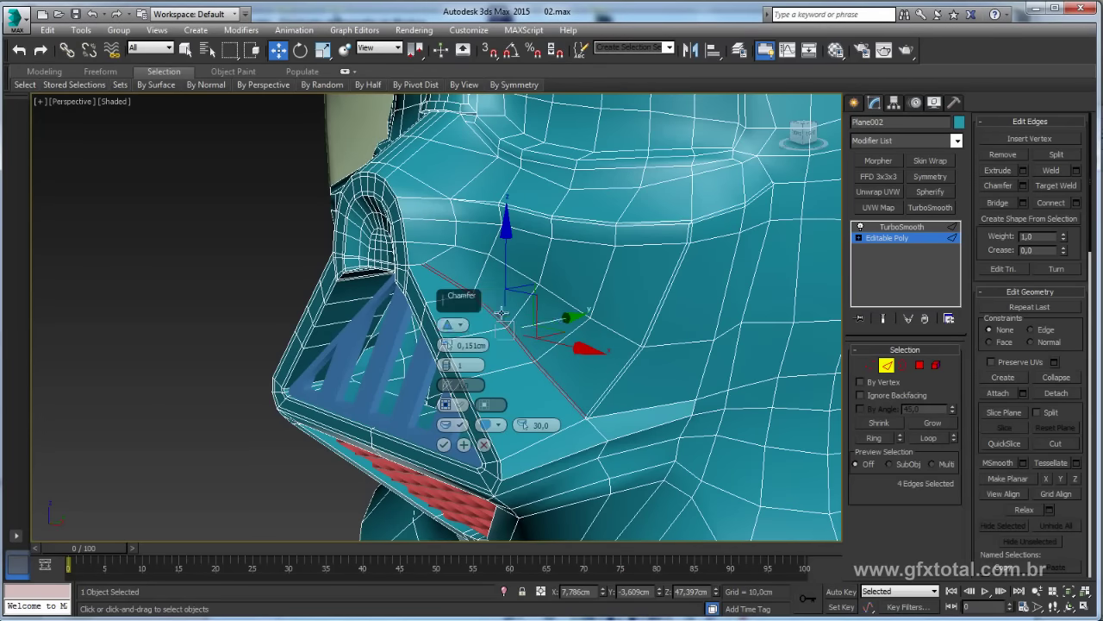
scroll(451, 312, "up", 4)
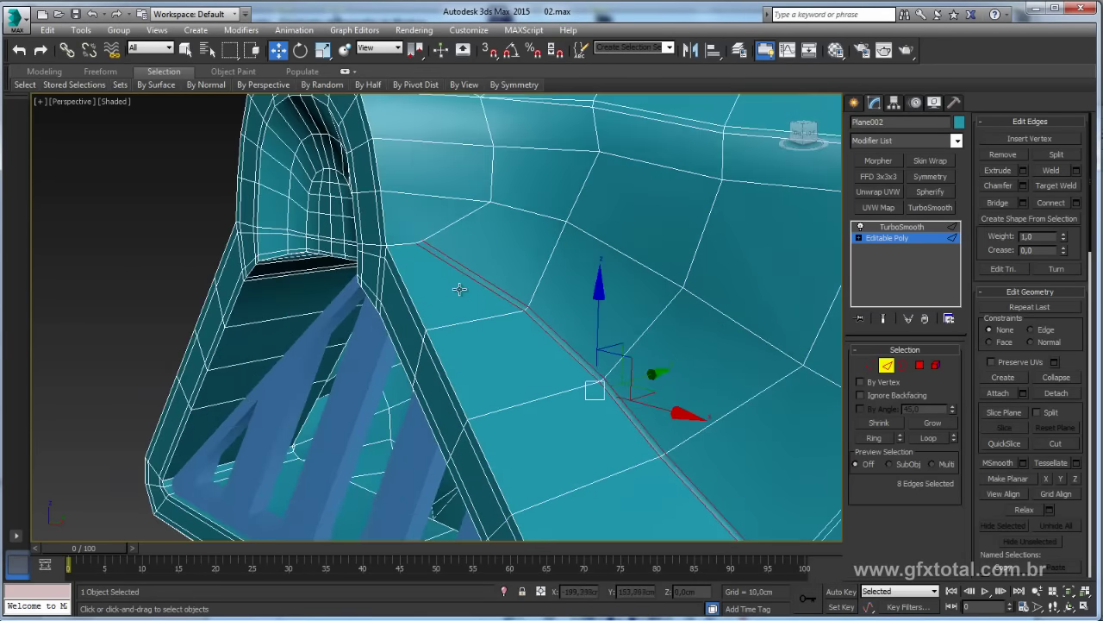
scroll(456, 284, "up", 4)
left_click(870, 365)
mouse_move(383, 235)
middle_mouse_down("alt")
mouse_move(304, 233)
mouse_move(562, 263)
middle_mouse_up("alt")
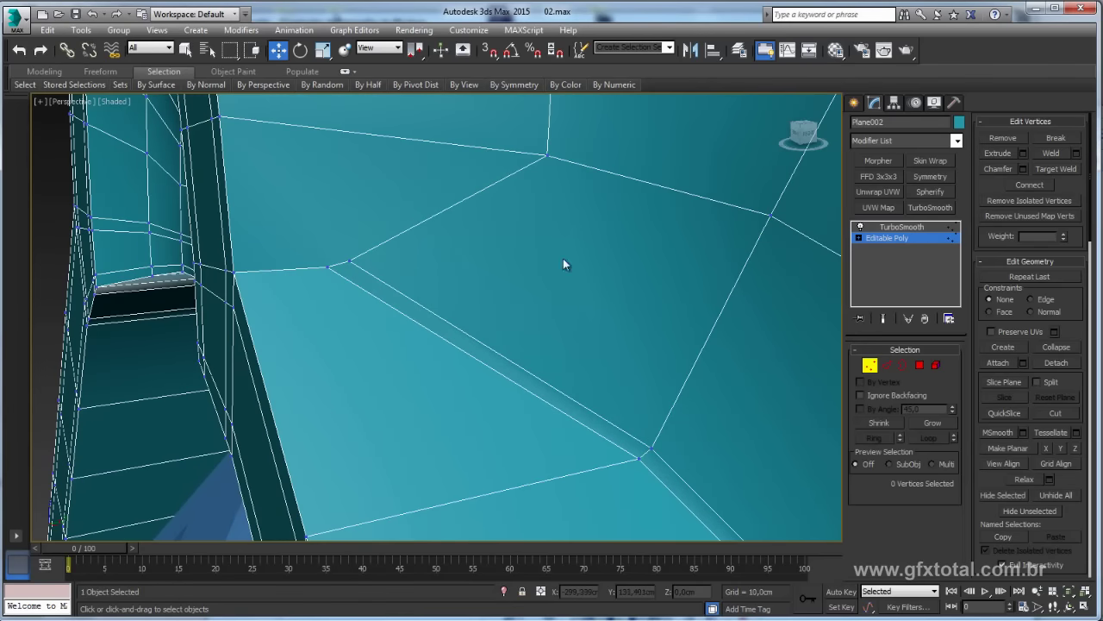
Target Weld the chamfer corner vertex and the stray pentagon vertex onto their neighbours
left_click(1052, 169)
mouse_move(328, 270)
middle_mouse_down("alt")
mouse_move(468, 345)
mouse_move(525, 305)
mouse_move(565, 360)
middle_mouse_up("alt")
scroll(565, 360, "up", 5)
scroll(616, 379, "up", 1)
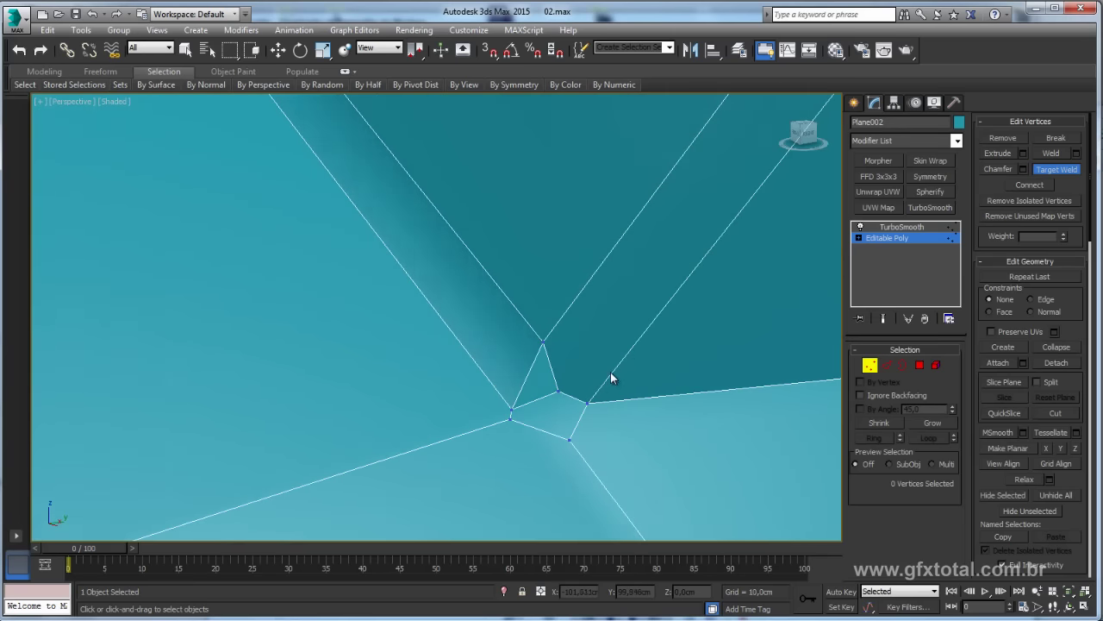
left_click(558, 389)
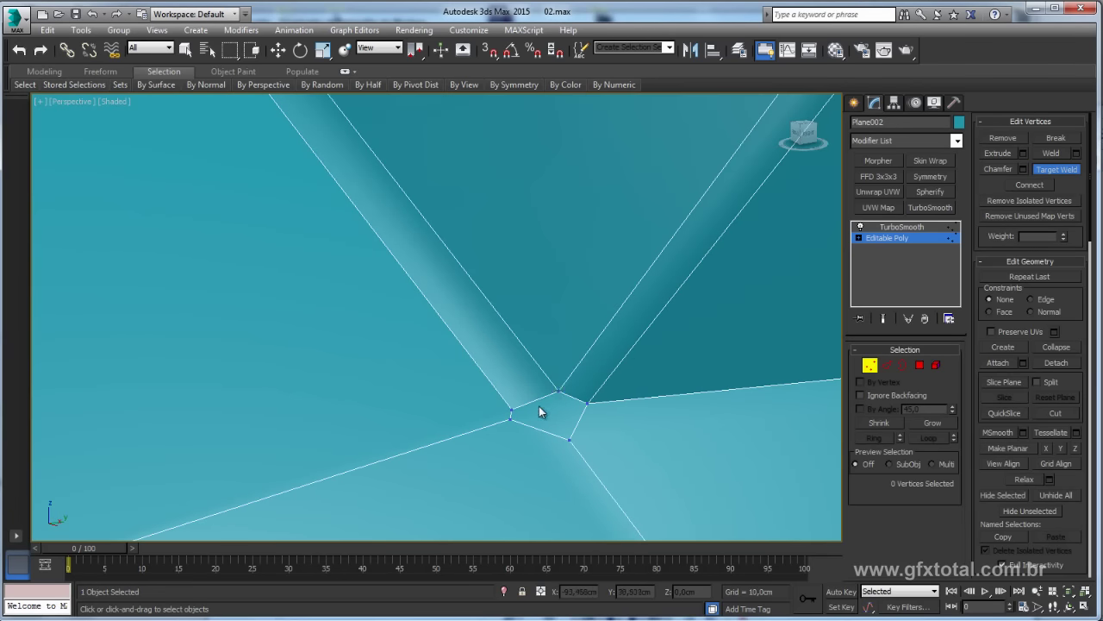
key("w")
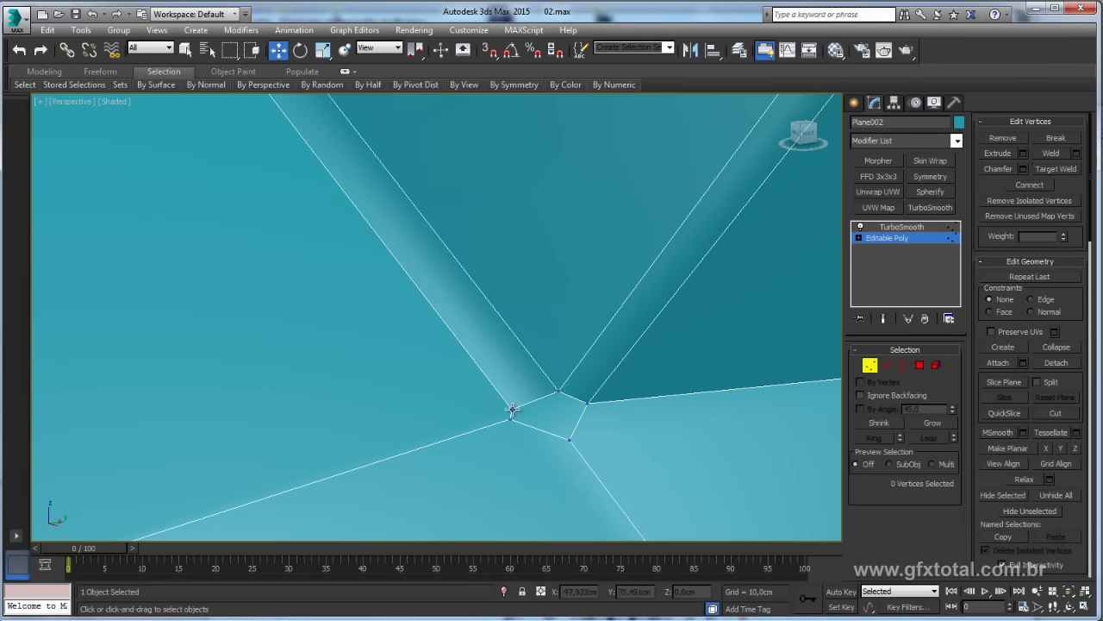
left_click(1055, 165)
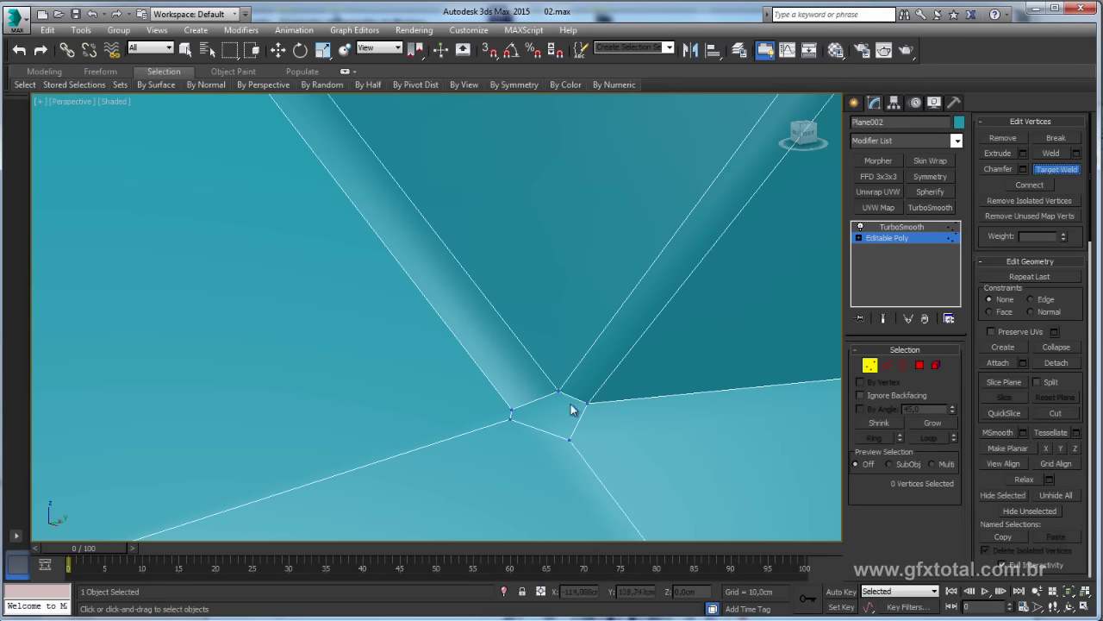
left_click(511, 412)
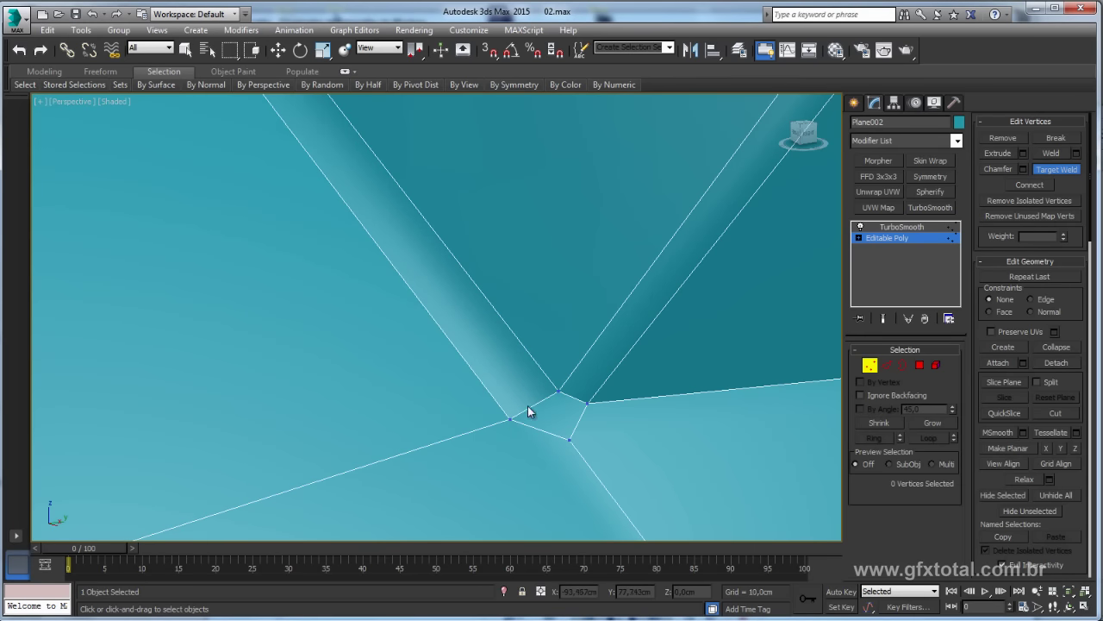
left_click(542, 399)
scroll(564, 330, "down", 5)
key("w")
Weld the last small stray vertex into the vertex above and leave vertex level
scroll(615, 307, "up", 3)
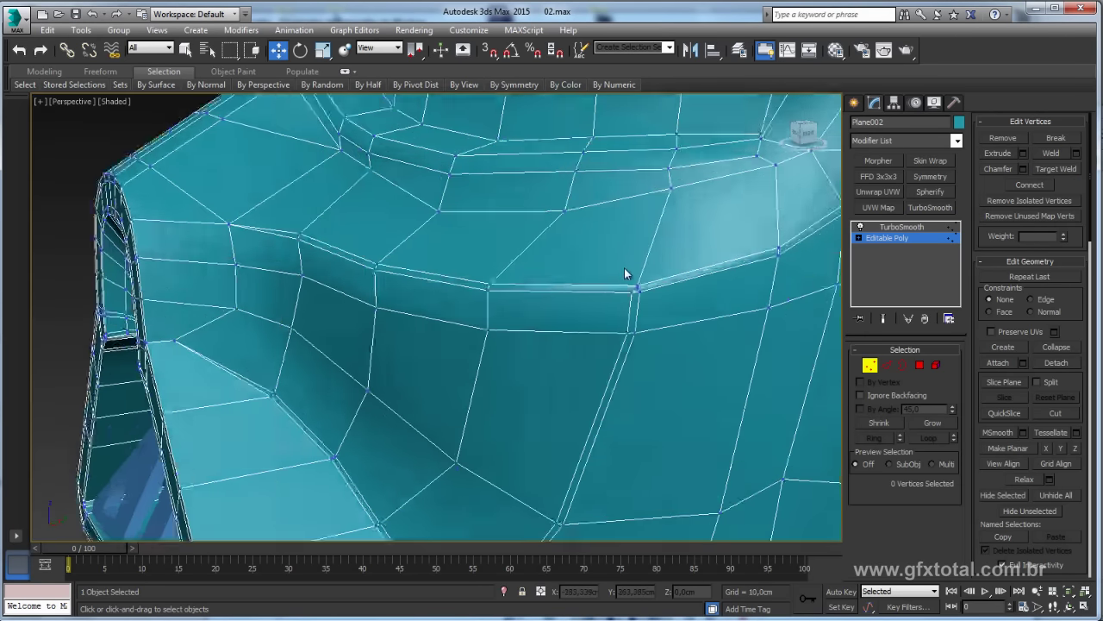
scroll(628, 276, "up", 3)
left_click(1055, 169)
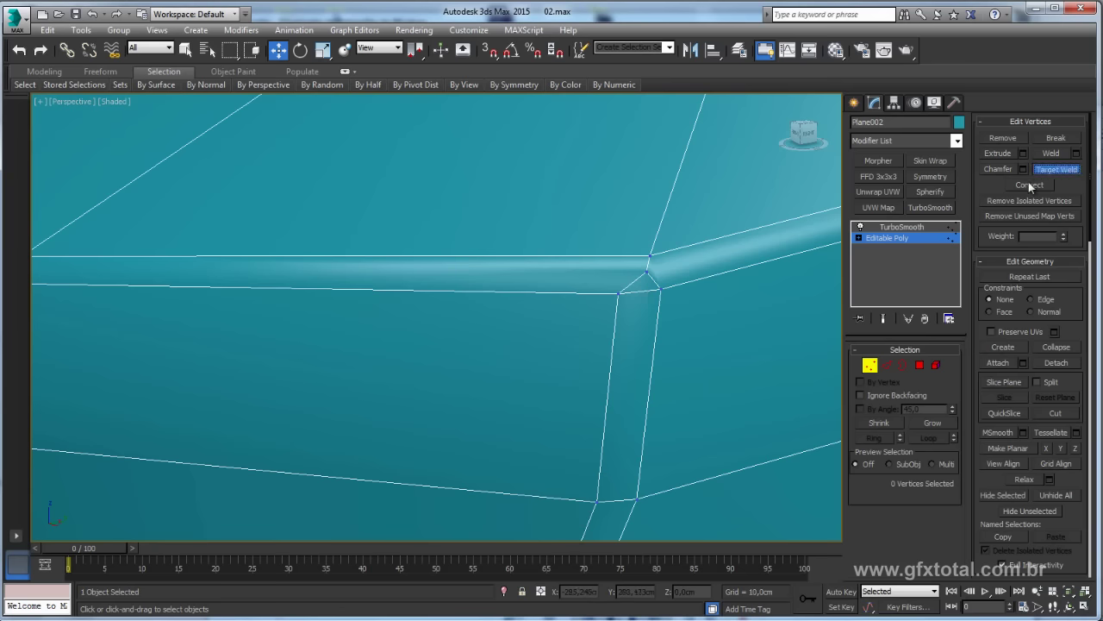
left_click(647, 273)
left_click(650, 256)
scroll(650, 256, "down", 3)
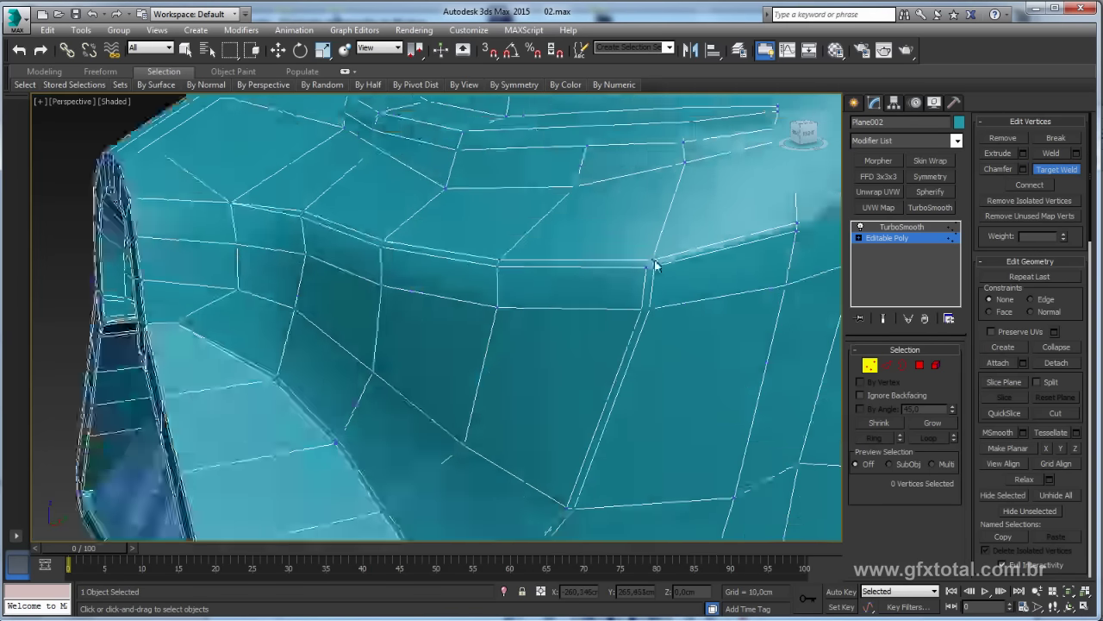
scroll(650, 256, "down", 3)
key("w")
left_click(902, 238)
left_click(902, 226)
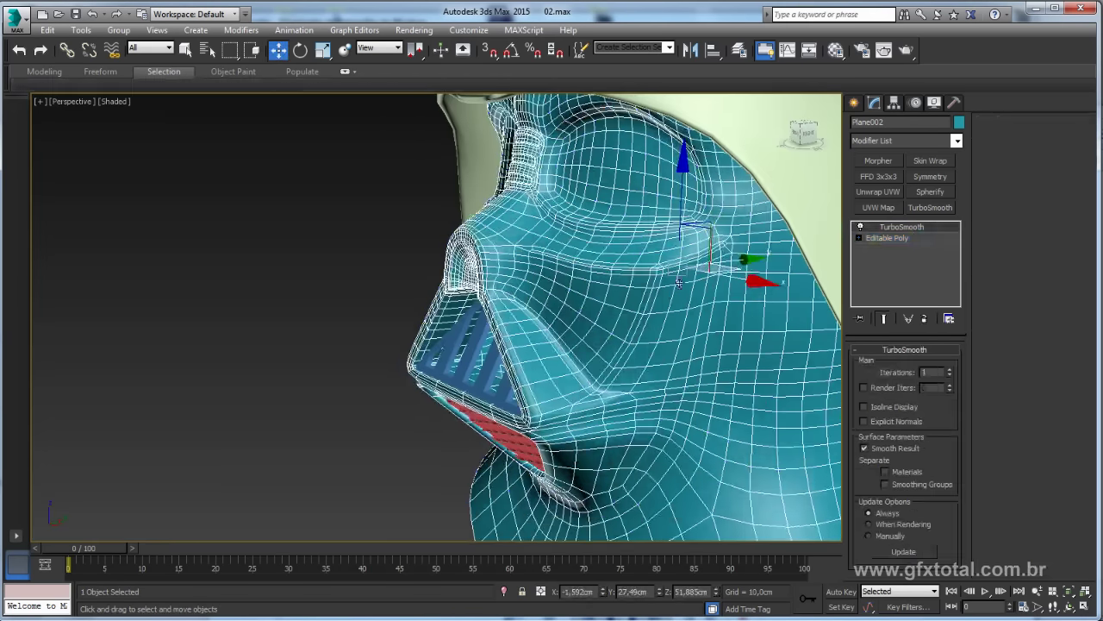
key("ctrl+d")
mouse_move(562, 333)
middle_mouse_down("alt")
mouse_move(714, 313)
mouse_move(720, 285)
mouse_move(637, 303)
mouse_move(638, 380)
mouse_move(680, 303)
mouse_move(328, 204)
middle_mouse_up("alt")
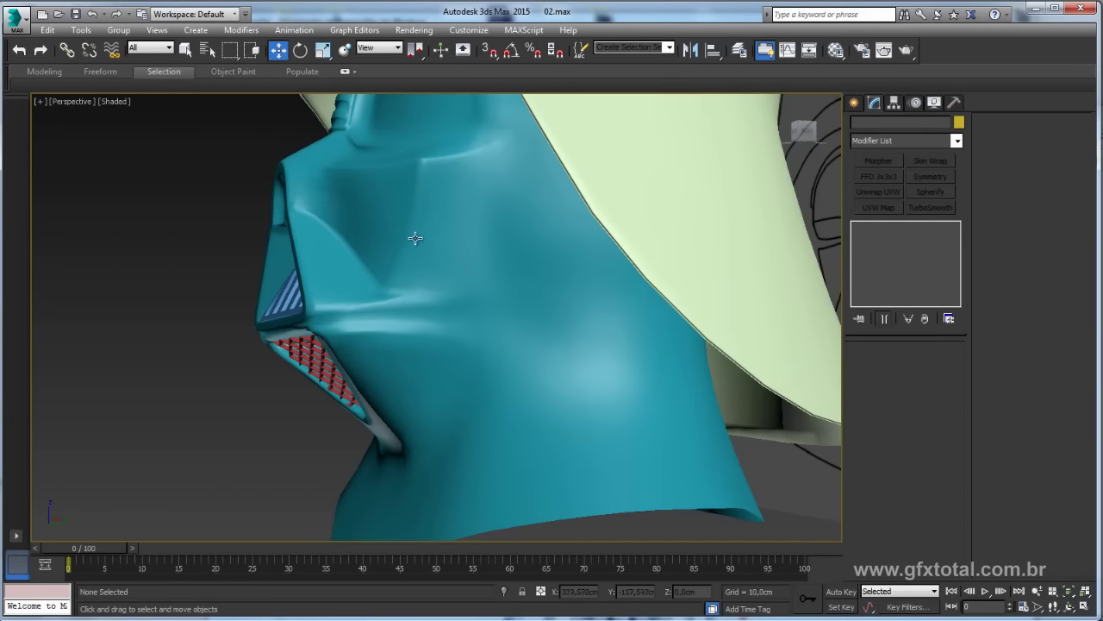
key("alt+Tab")
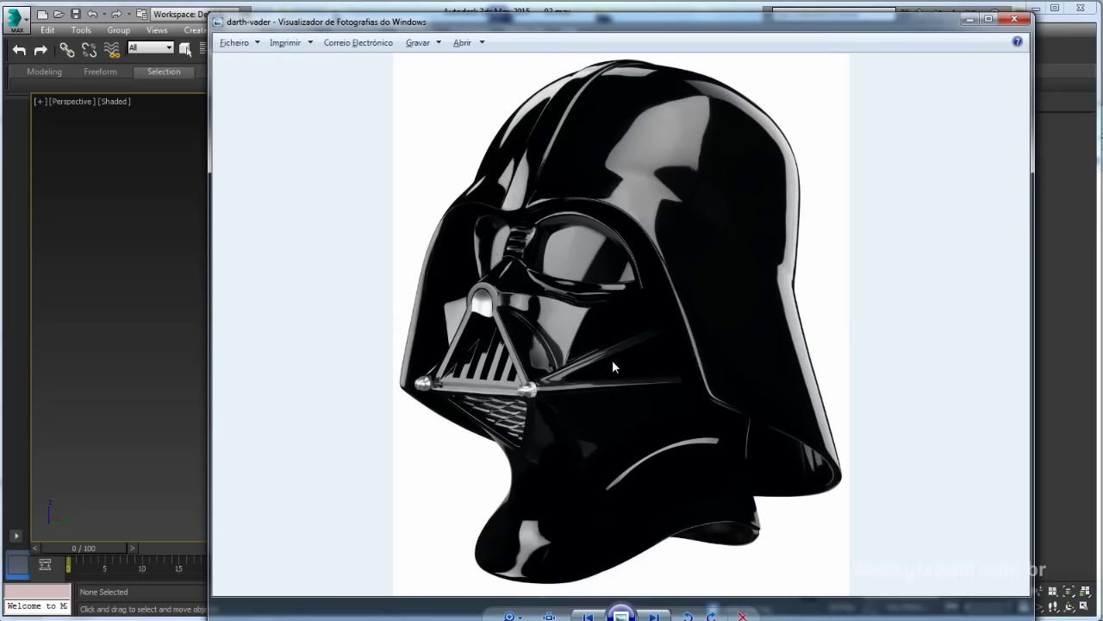
key("alt+Tab")
key("alt+Tab")
key("alt+Tab")
left_click(537, 229)
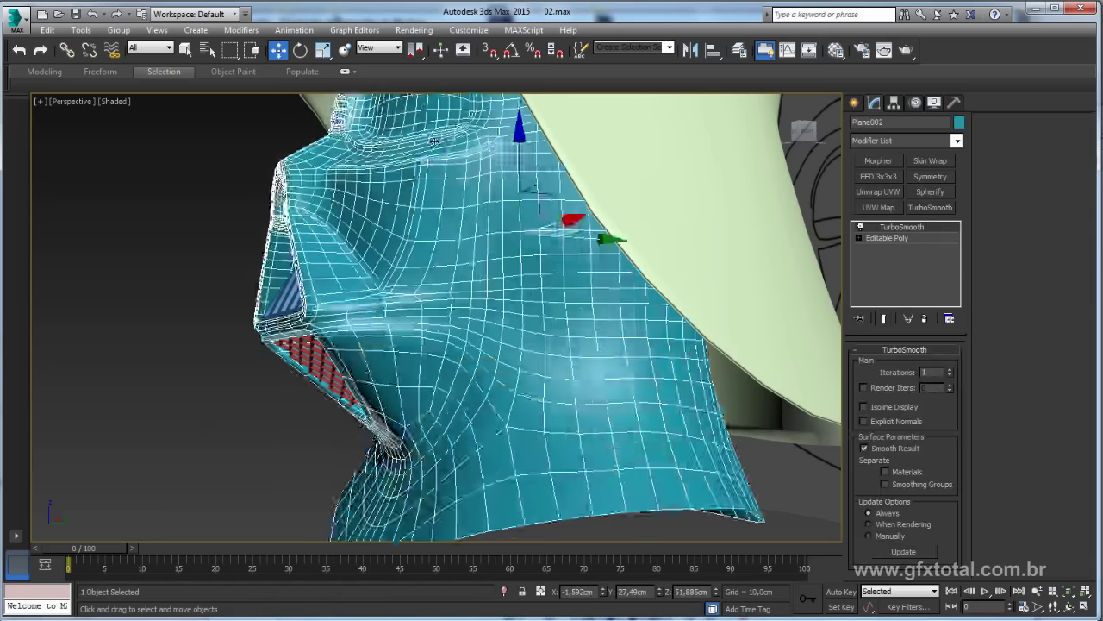
middle_click_drag(537, 229, 655, 284, "alt")
Select all the polygon faces of the mask's eye lens
left_click(900, 238)
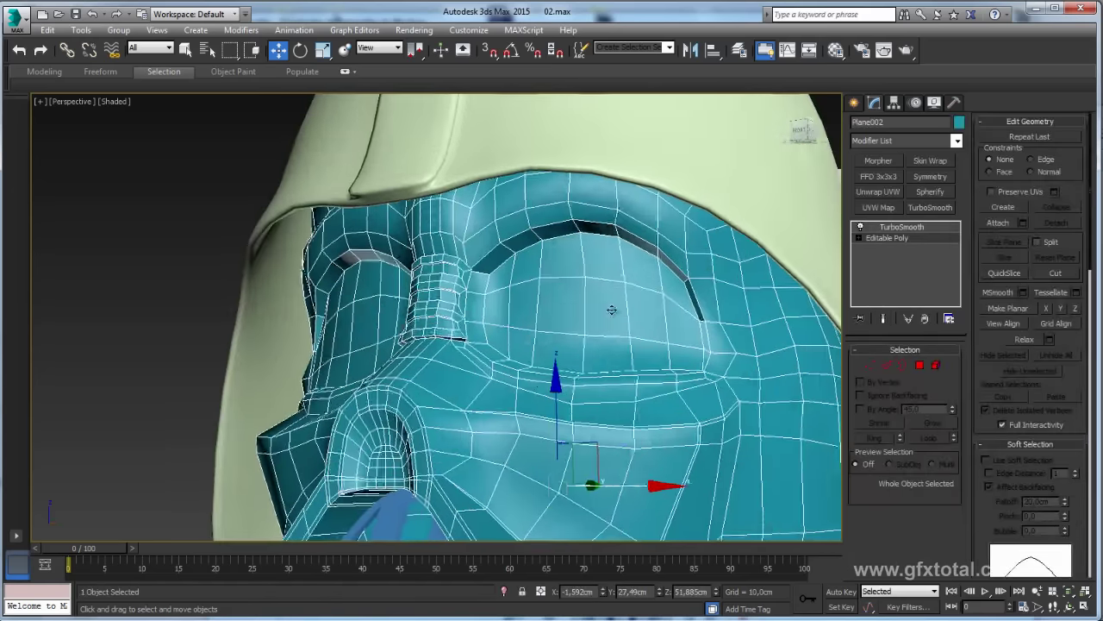
left_click(920, 364)
left_click(591, 308)
left_click(556, 308, "ctrl")
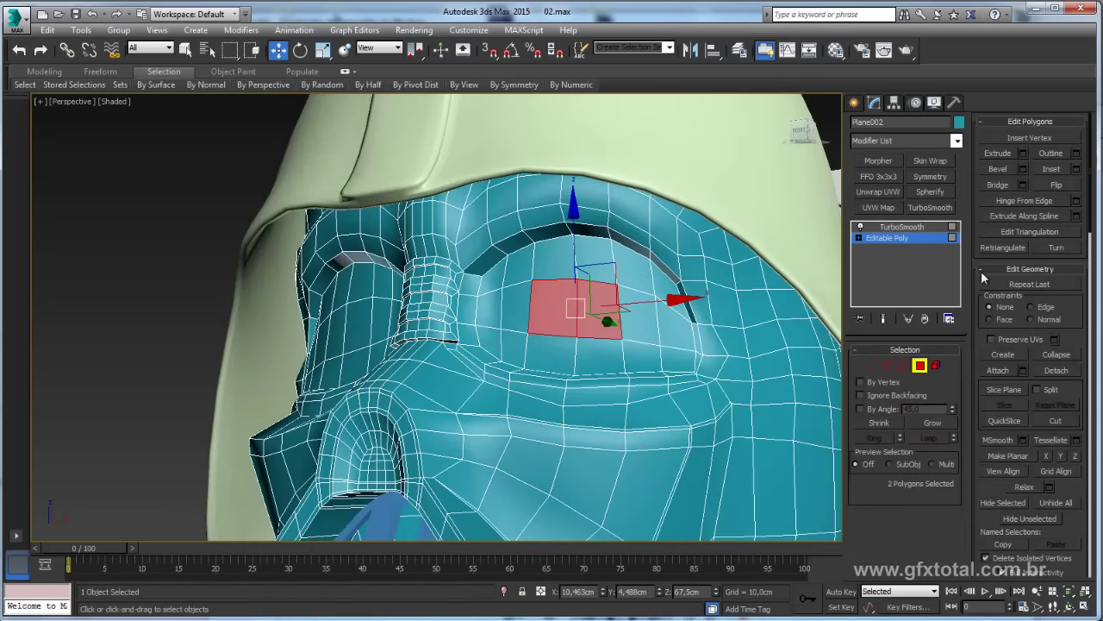
left_click(929, 422)
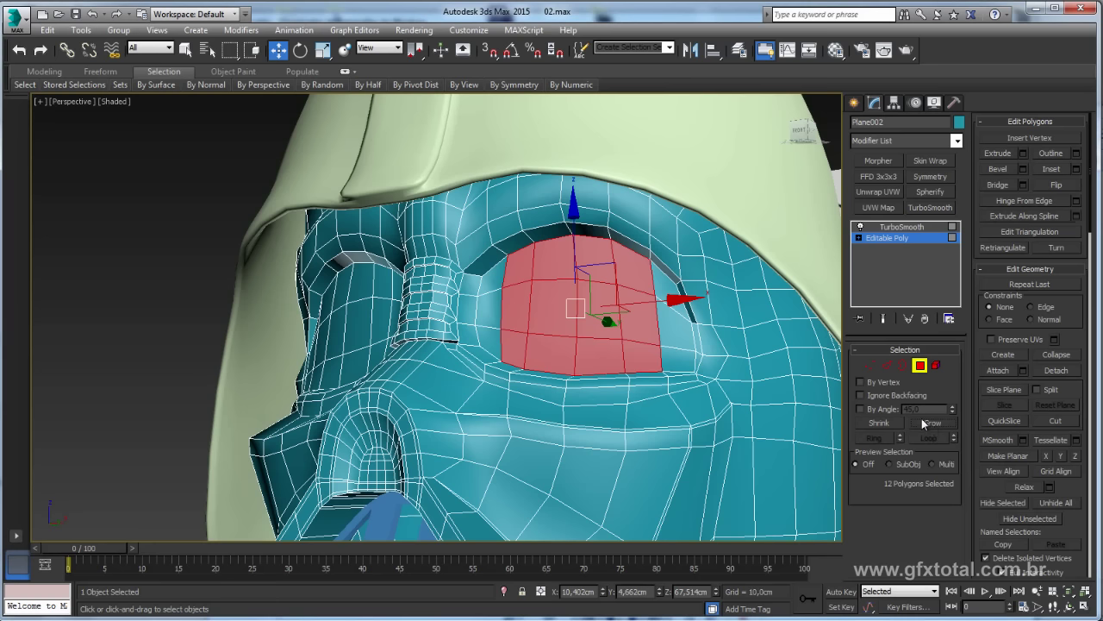
left_click(689, 310, "ctrl")
left_click(681, 322, "ctrl")
left_click(679, 354, "ctrl")
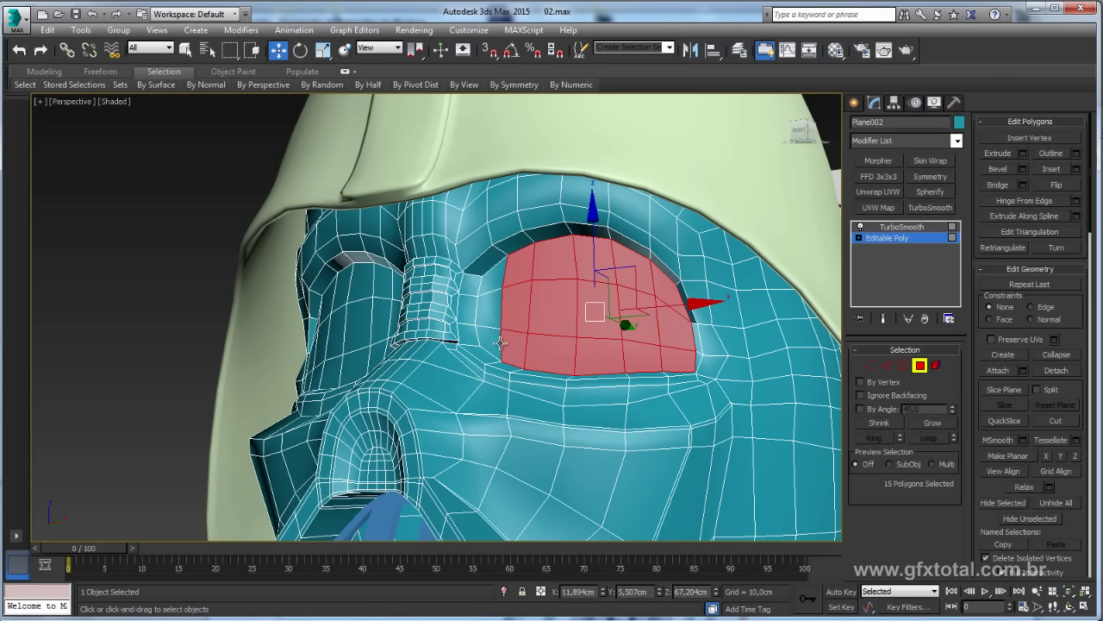
left_click(489, 321, "ctrl")
left_click(489, 310, "ctrl")
left_click(497, 278, "ctrl")
mouse_move(497, 278)
middle_mouse_down("alt")
mouse_move(543, 299)
mouse_move(483, 319)
middle_mouse_up("alt")
Inset the eye lens faces by 0,141cm
left_click(1076, 169)
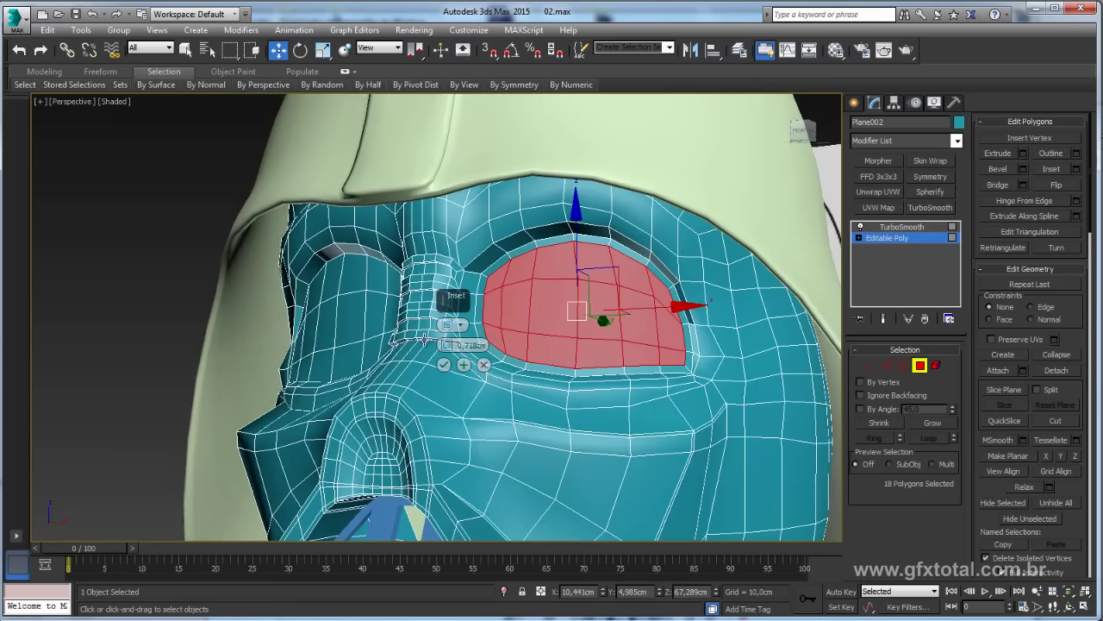
left_click_drag(446, 345, 446, 345)
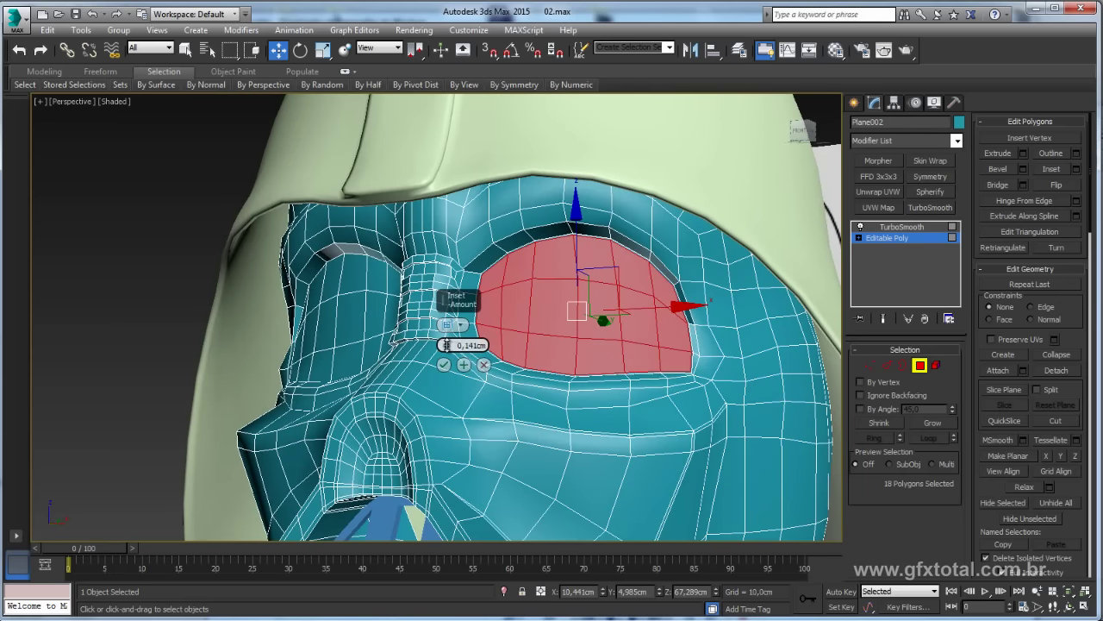
scroll(508, 307, "up", 2)
left_click(444, 364)
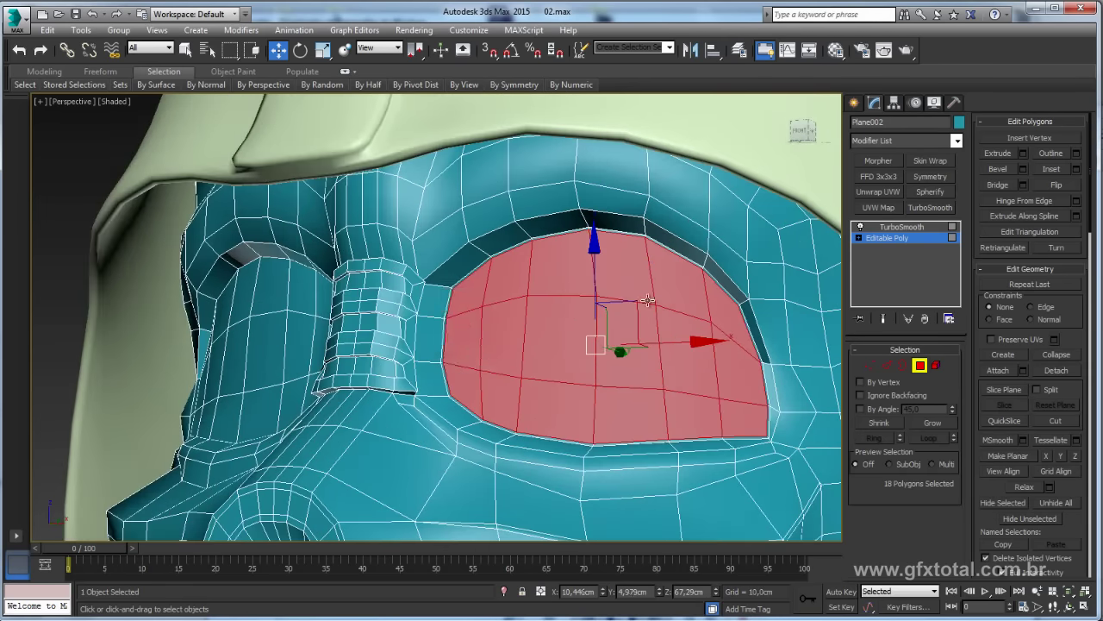
Connect the edge ring around the eye with 2 support loops and view it smoothed
left_click(887, 366)
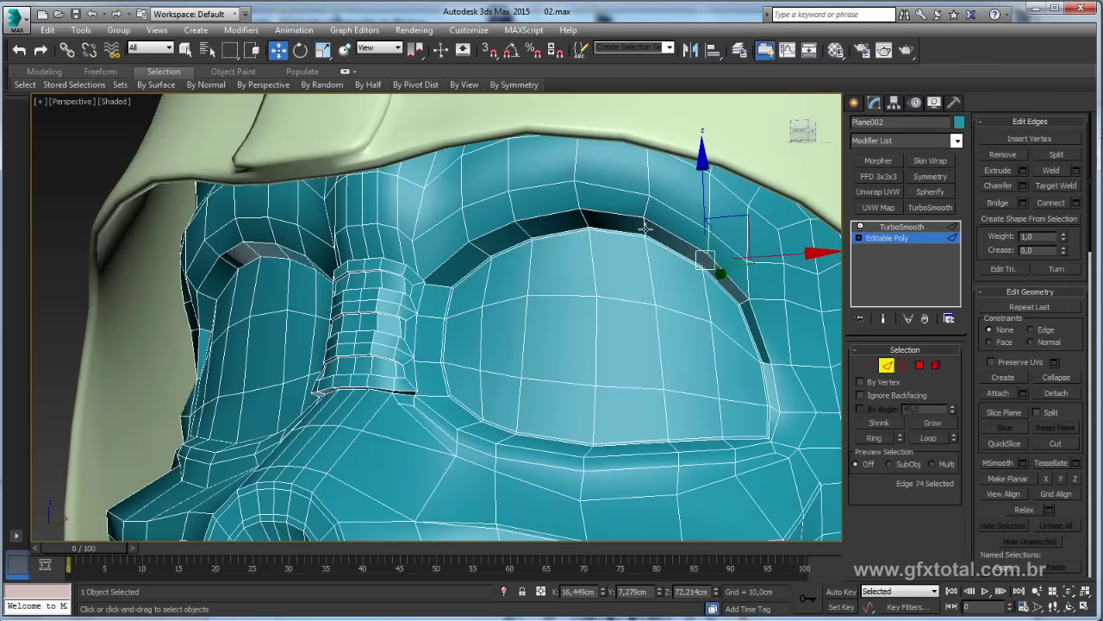
left_click(712, 290, "ctrl")
mouse_move(712, 290)
middle_mouse_down()
mouse_move(631, 282)
mouse_move(655, 289)
middle_mouse_up()
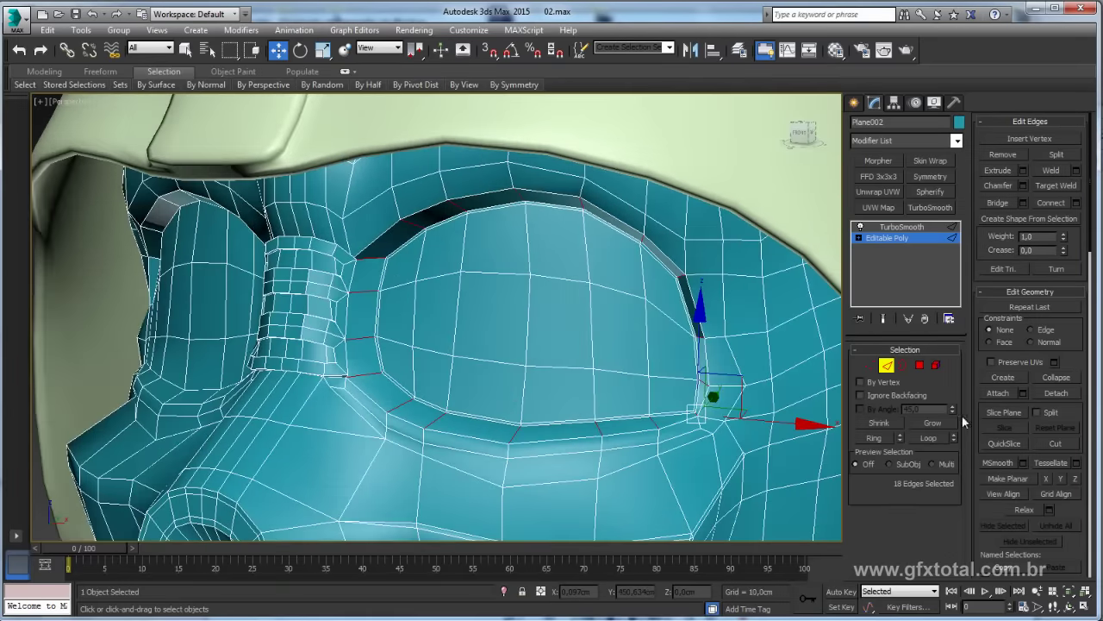
left_click(1076, 203)
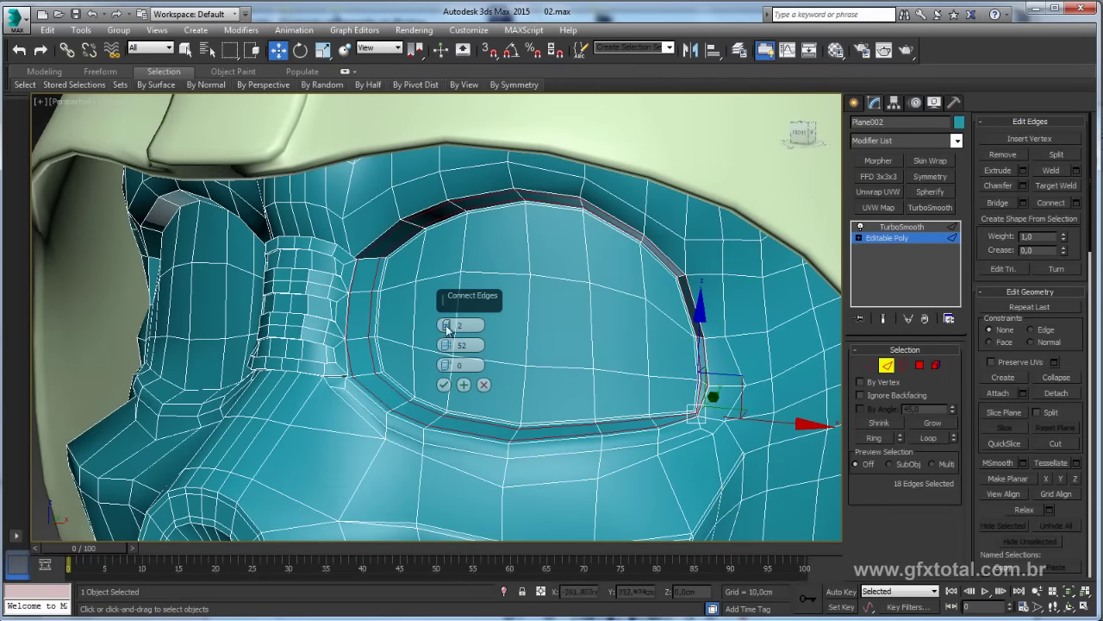
left_click(444, 384)
left_click(901, 226)
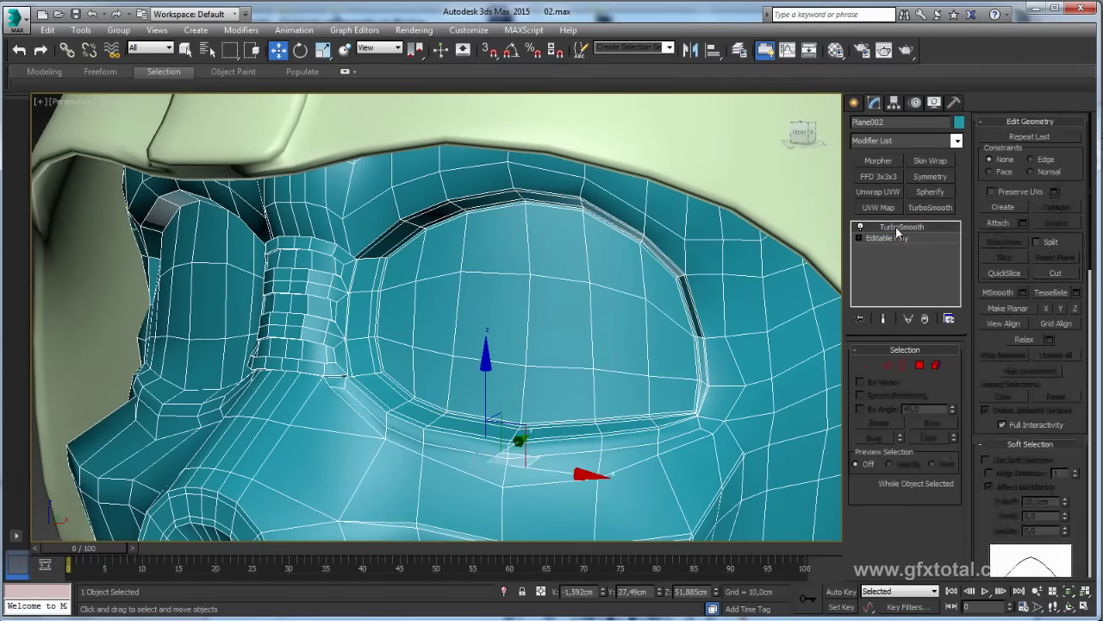
scroll(595, 245, "down", 3)
left_click(93, 280)
Orbit around the smoothed helmet face, then bring up the Darth Vader reference photo
scroll(357, 313, "down", 1)
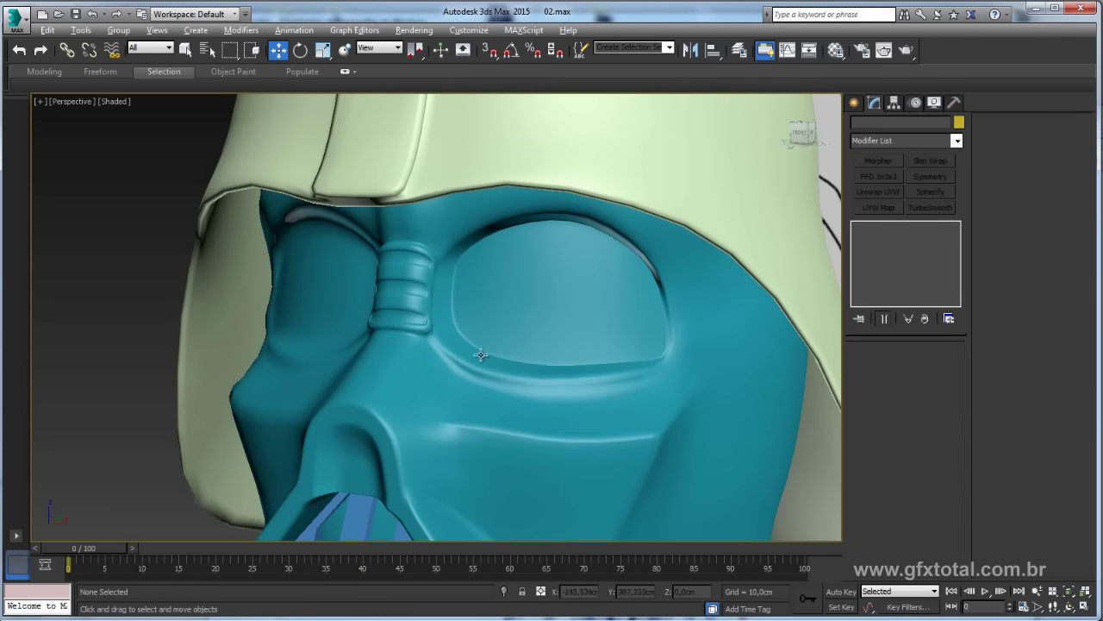
scroll(431, 336, "down", 4)
middle_click_drag(511, 384, 503, 209, "alt")
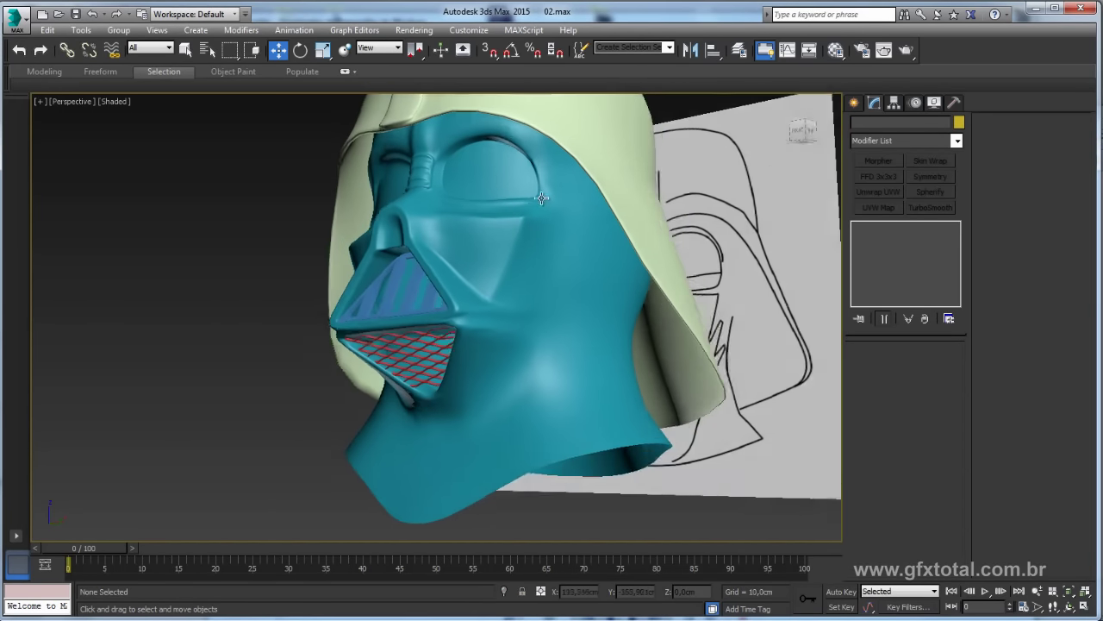
scroll(502, 210, "up", 2)
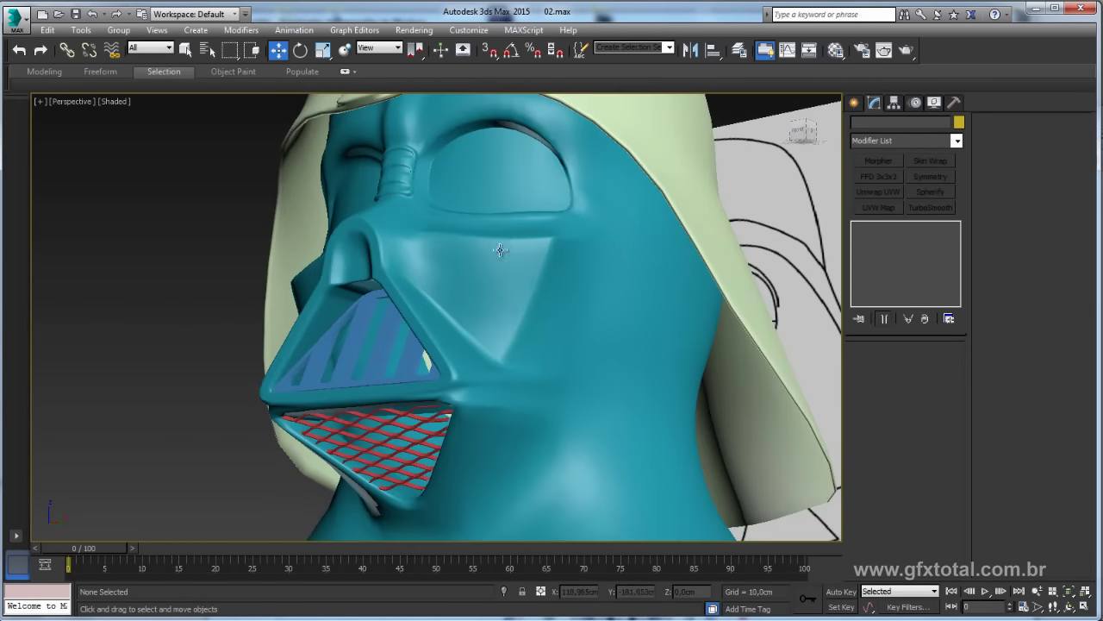
mouse_move(500, 250)
middle_mouse_down("alt")
mouse_move(451, 263)
mouse_move(552, 278)
mouse_move(493, 310)
middle_mouse_up("alt")
key("alt+Tab")
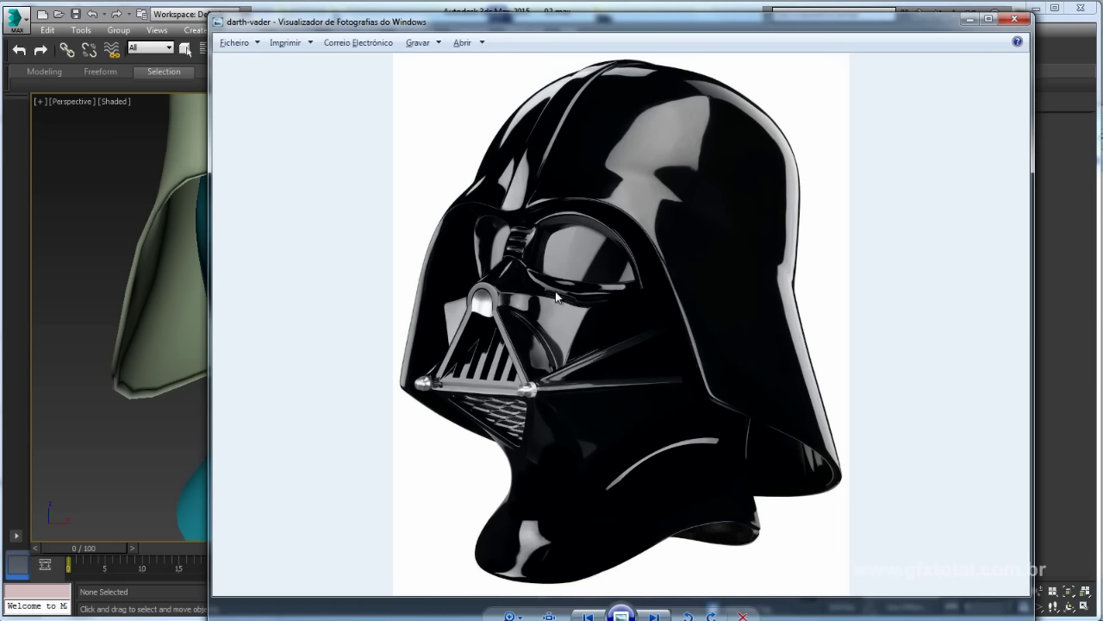
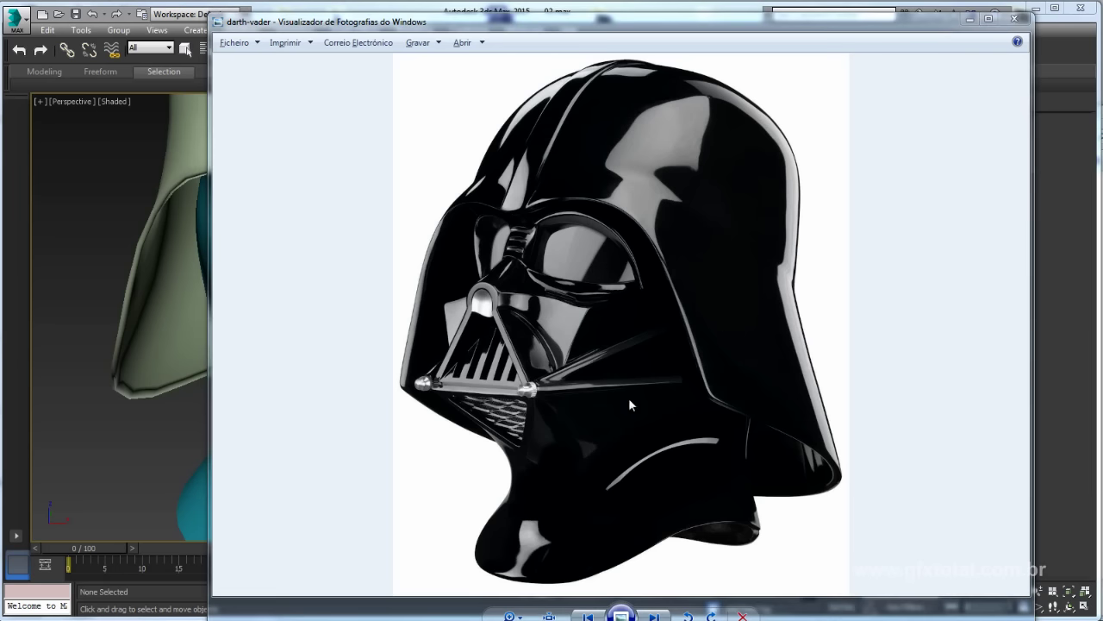
Compare the helmet mask model against the Darth Vader reference photo, ending back in 3ds Max
key("alt+Tab")
left_click(329, 418)
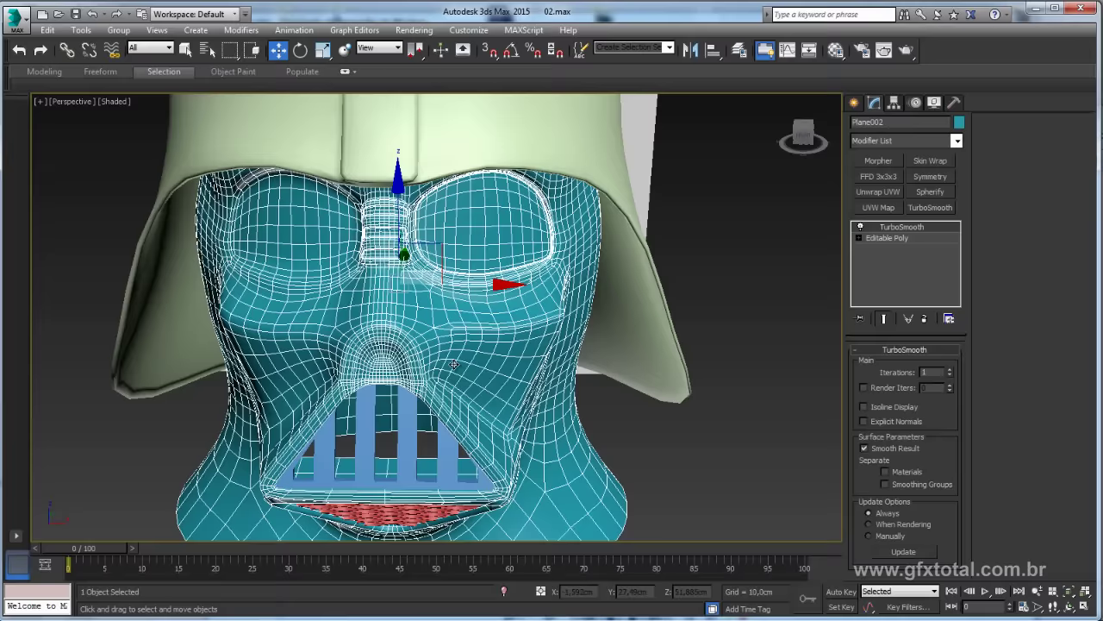
middle_click_drag(330, 418, 392, 366, "alt")
key("alt+Tab")
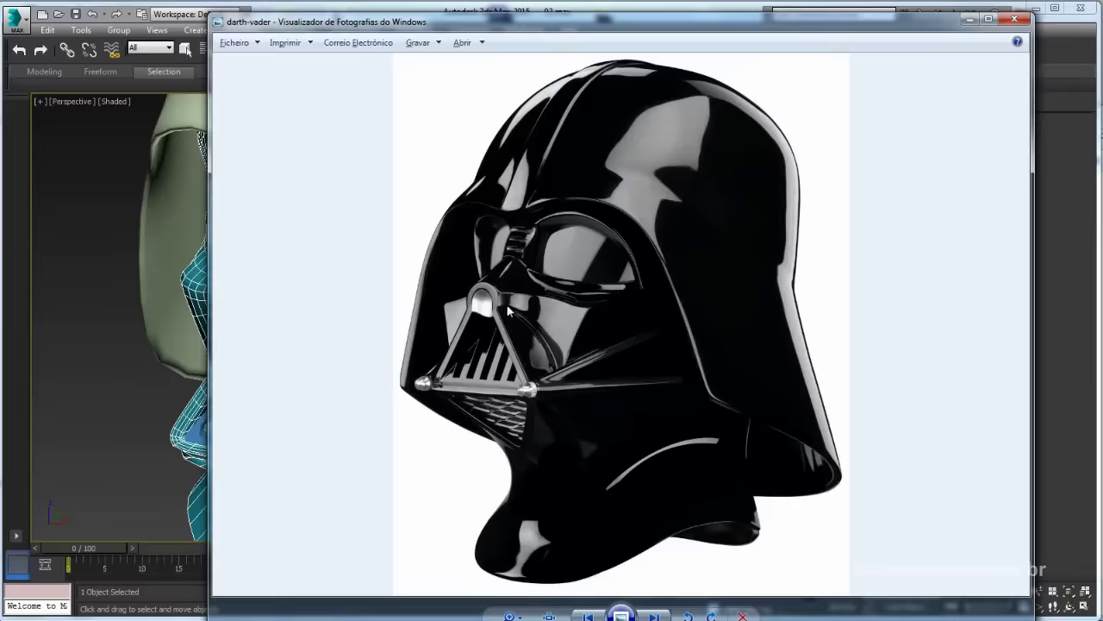
key("alt+Tab")
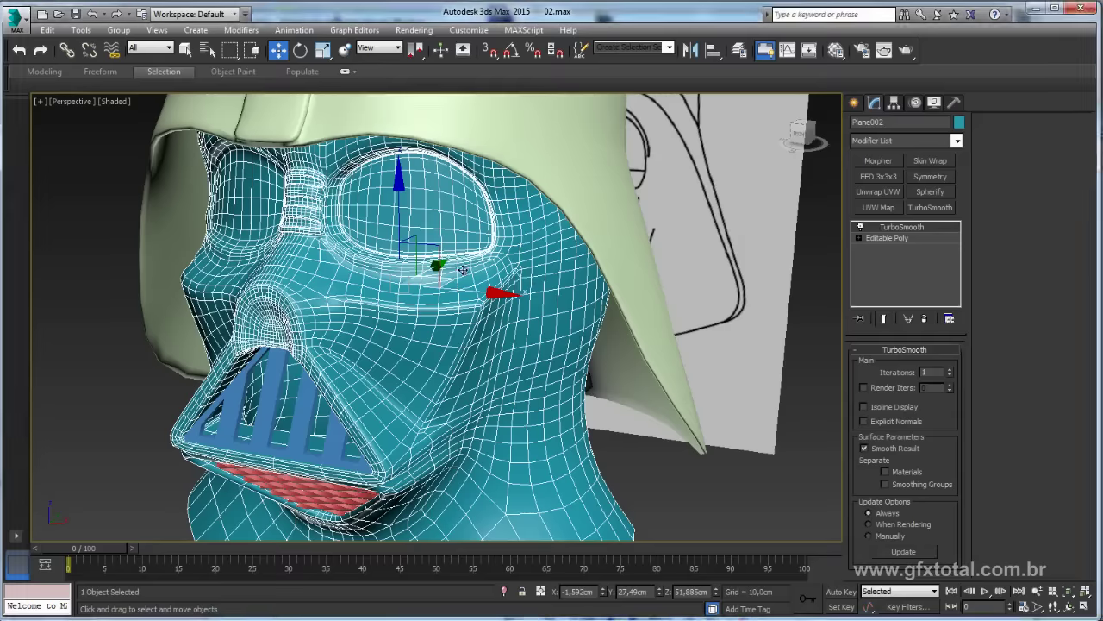
key("alt+Tab")
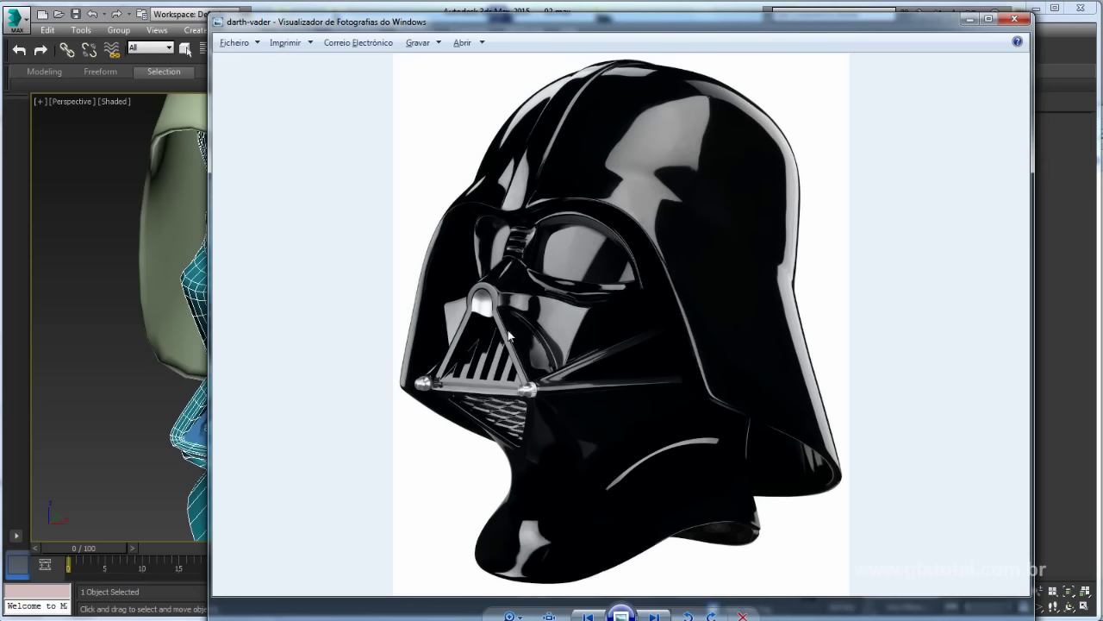
key("alt+Tab")
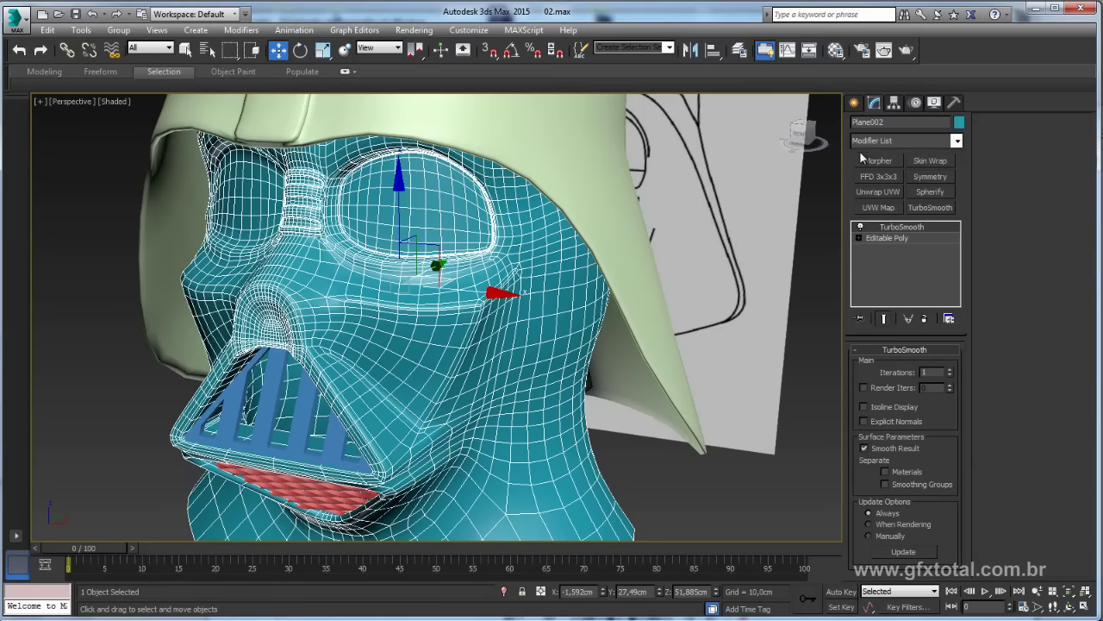
Draw a thin Standard Primitives cylinder to the right of the helmet in the Front view
left_click(850, 103)
left_click(859, 124)
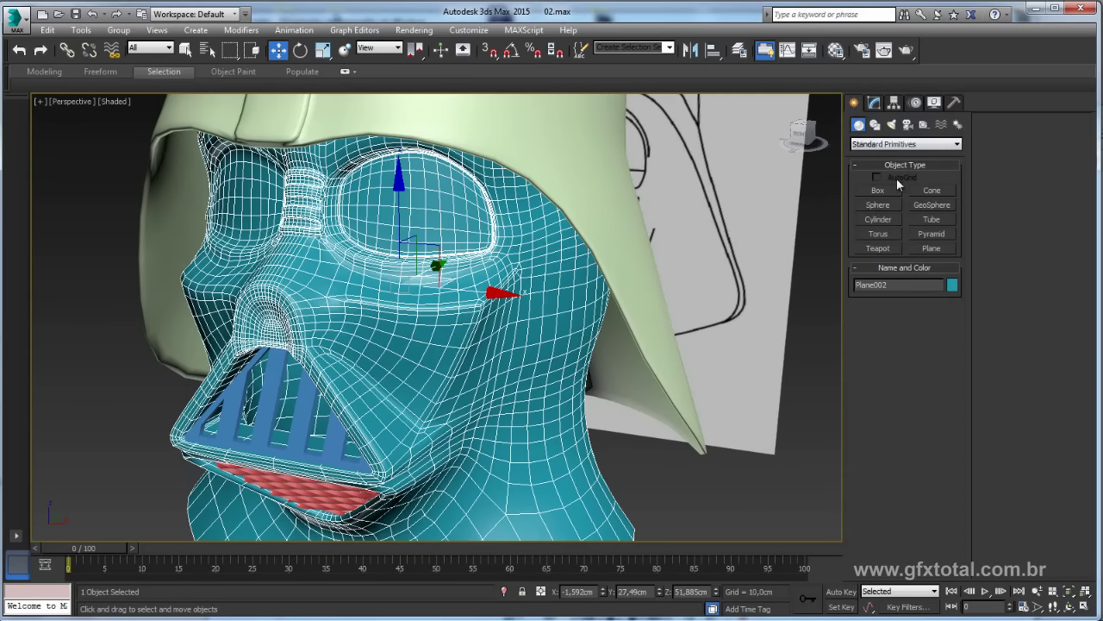
left_click(887, 219)
scroll(560, 328, "down", 3)
key("f")
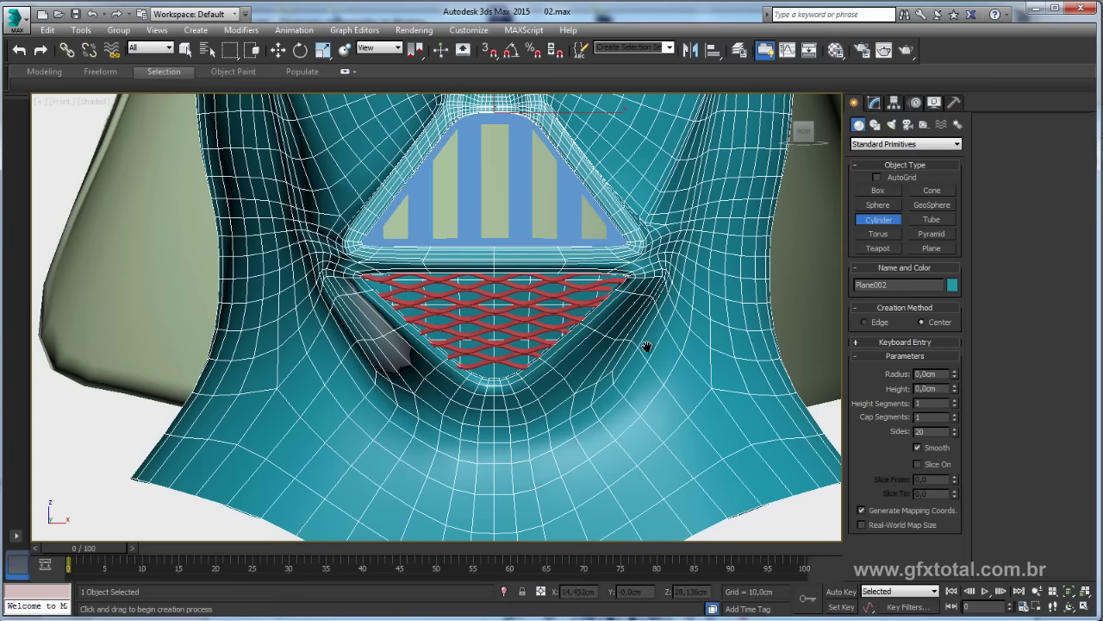
key("z")
left_click_drag(638, 388, 642, 390)
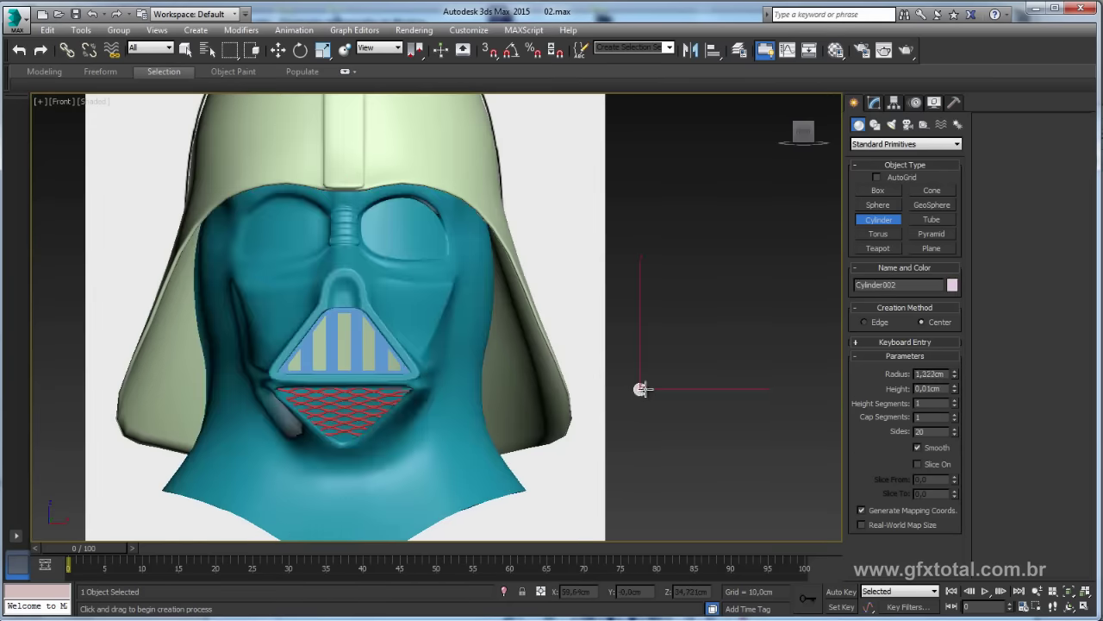
mouse_move(749, 366)
middle_mouse_down()
mouse_move(685, 372)
mouse_move(707, 428)
mouse_move(714, 419)
middle_mouse_up()
Rotate the cylinder upright and set its Sides to 8
key("p")
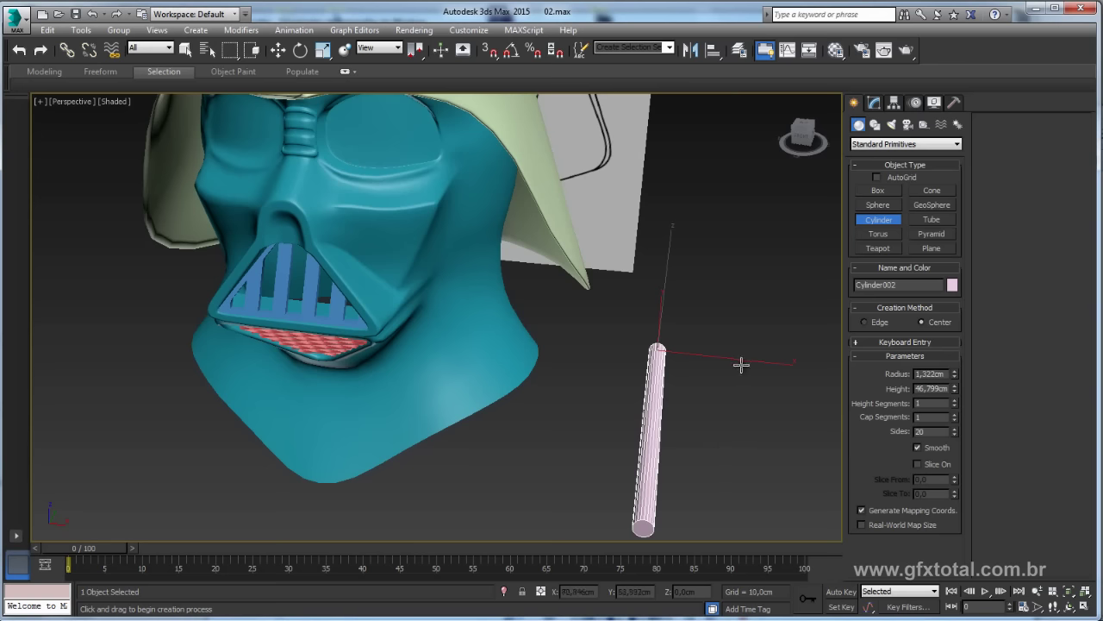
key("e")
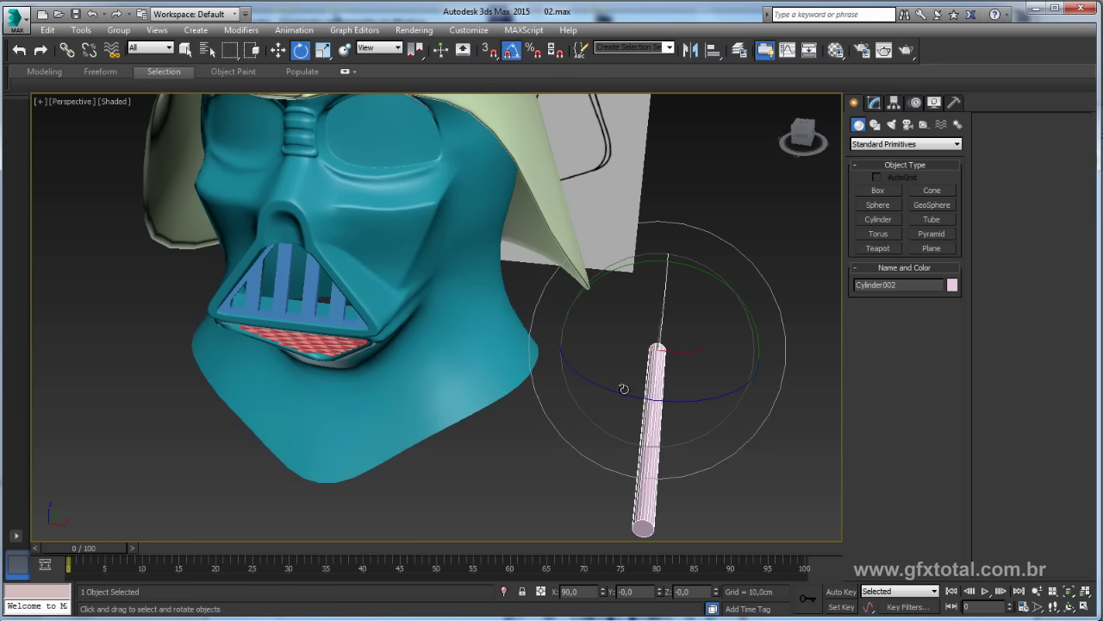
left_click_drag(624, 388, 742, 405)
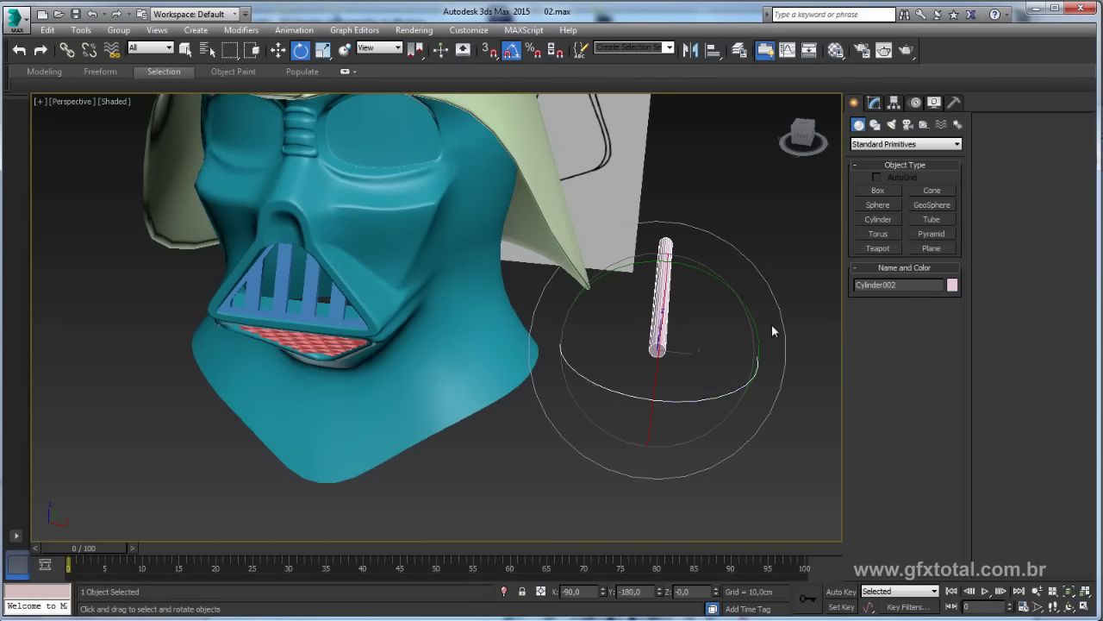
left_click(873, 104)
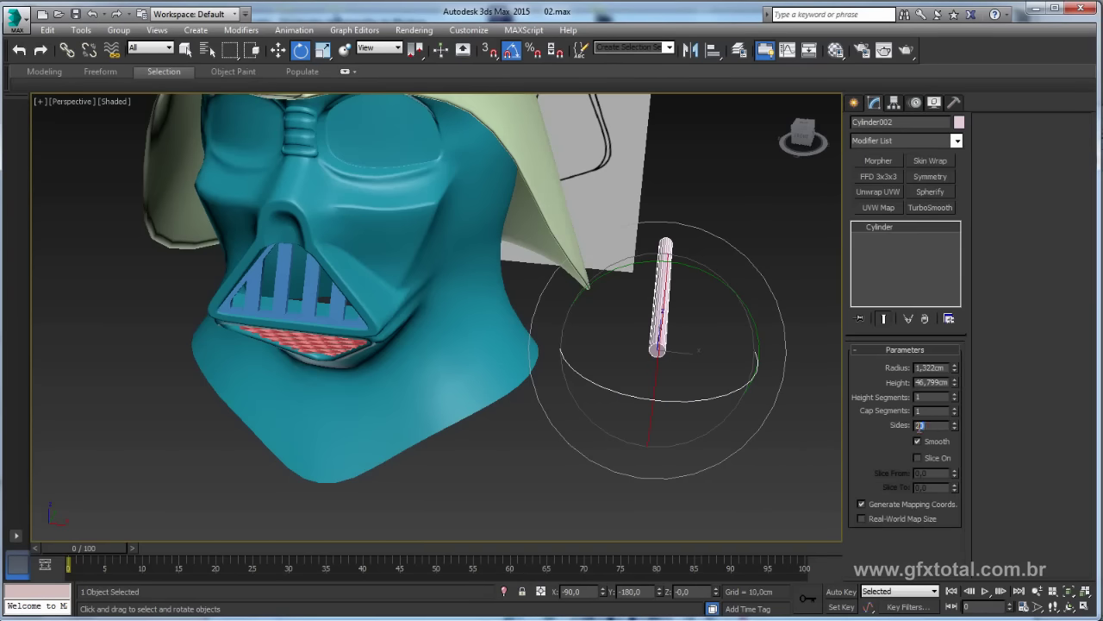
type("6")
key("Return")
scroll(714, 387, "up", 3)
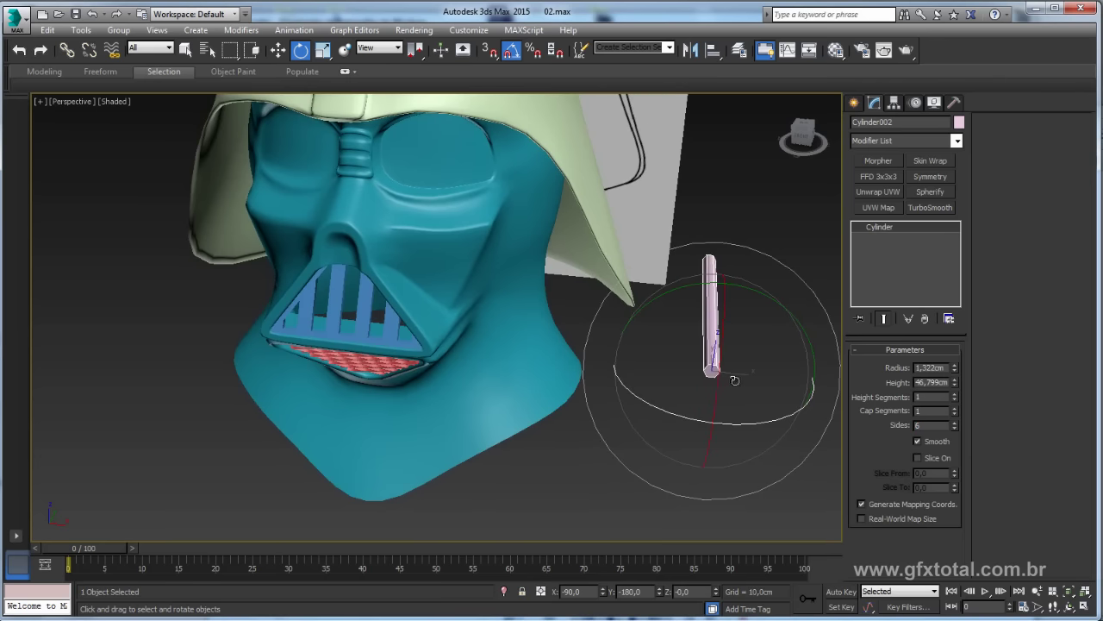
key("w")
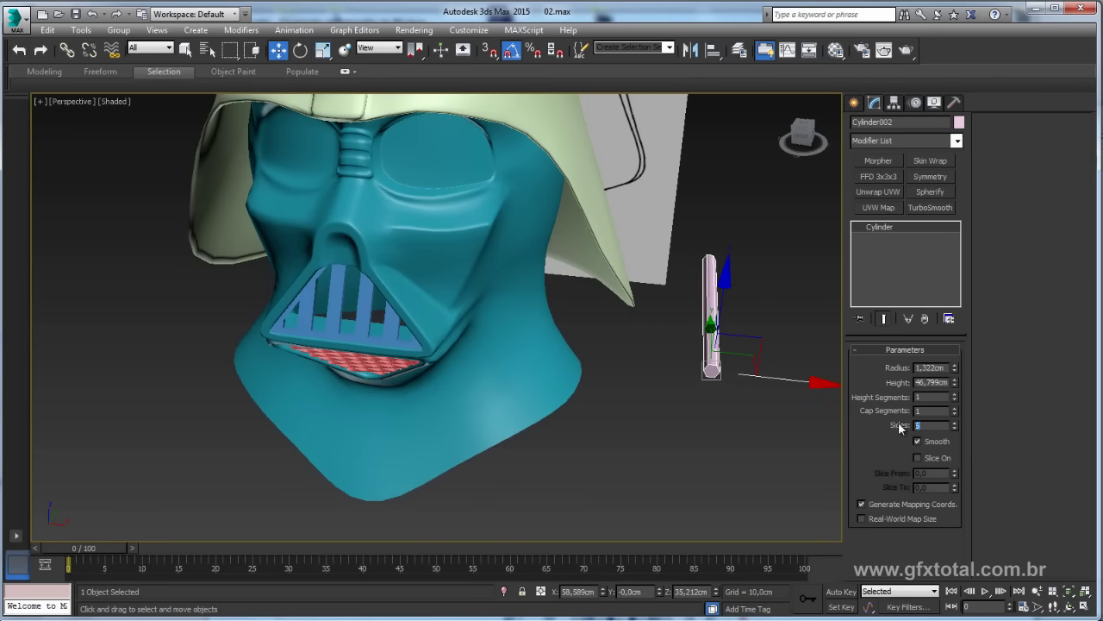
type("8")
key("Return")
Move the rod onto the helmet's cheek, tilt it diagonally, and raise it to the grille corner
left_click_drag(783, 379, 536, 361)
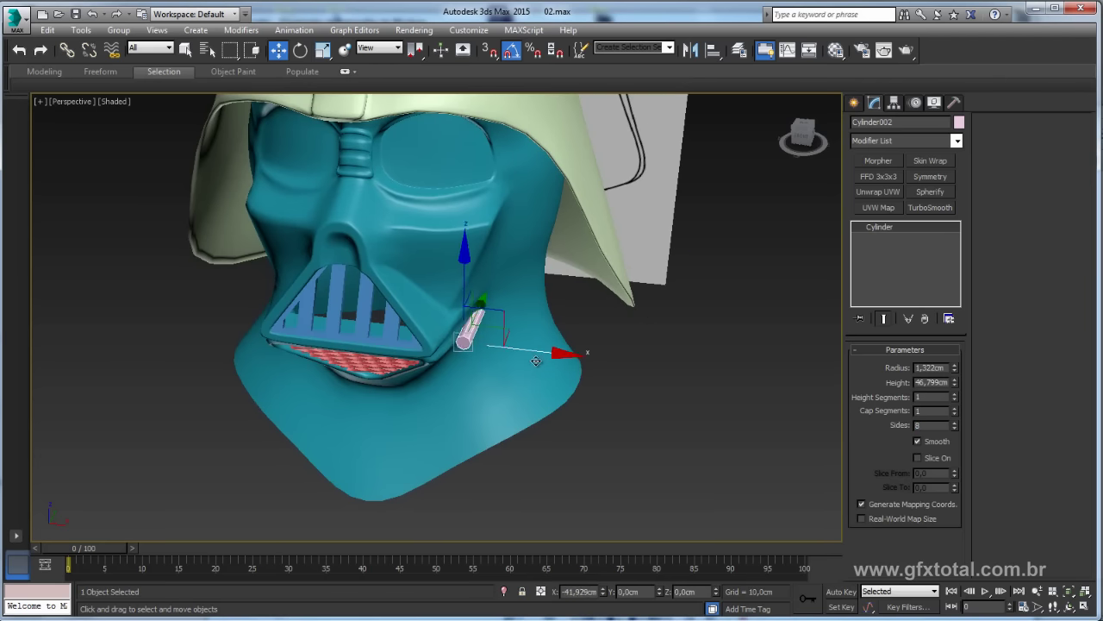
middle_click_drag(536, 360, 556, 361, "alt")
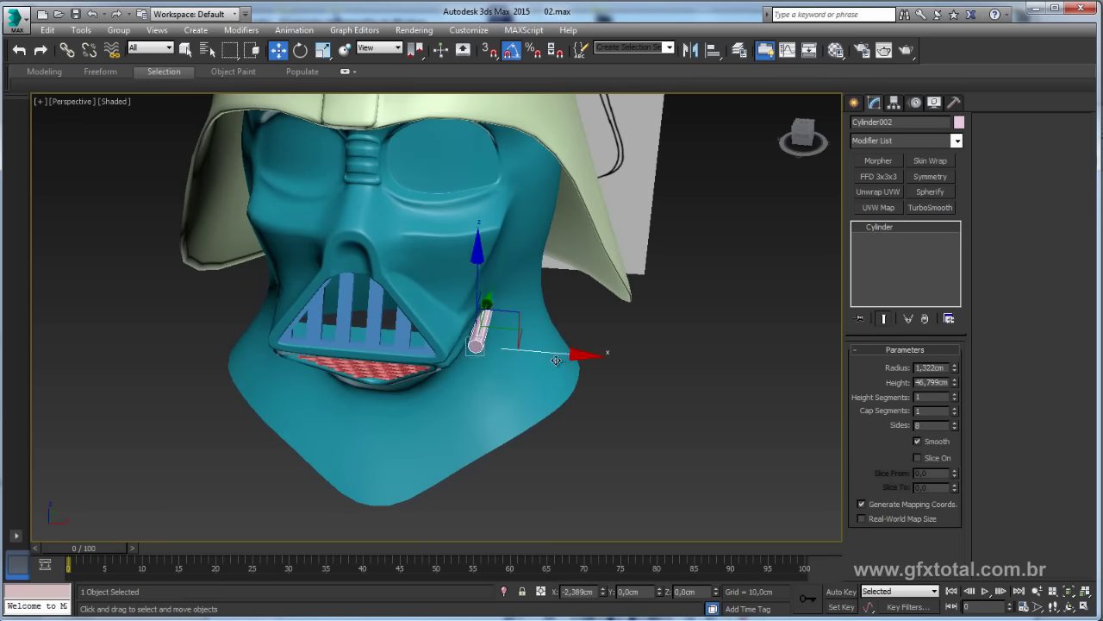
key("e")
left_click_drag(531, 389, 520, 395)
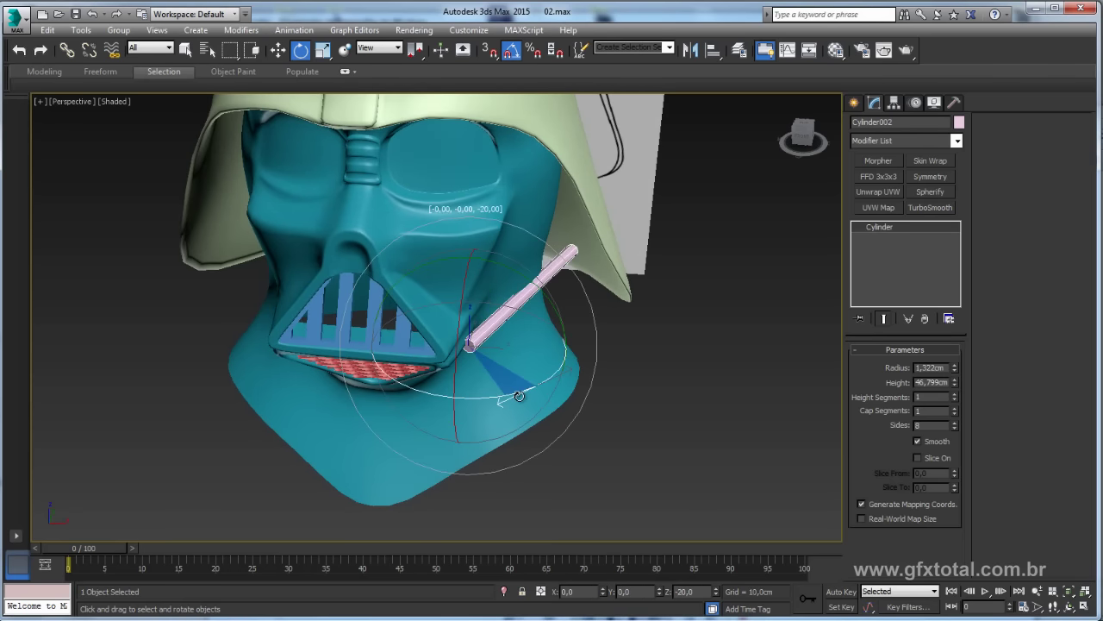
key("w")
middle_click_drag(520, 395, 439, 344, "alt")
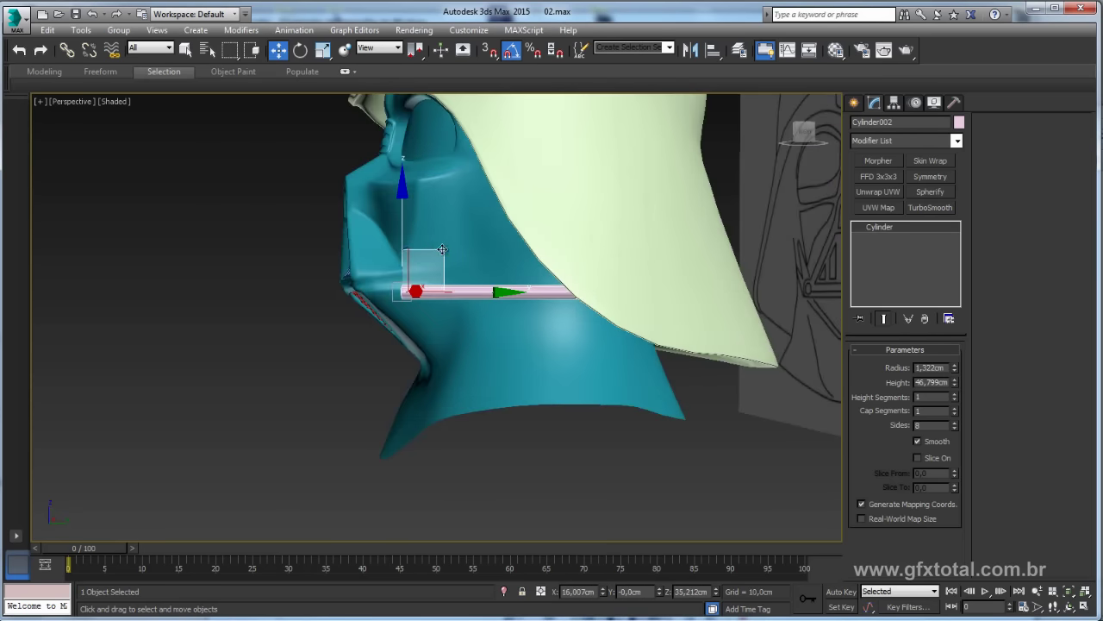
left_click_drag(421, 291, 370, 280)
Nudge the rod against the grille and along the jaw, fine-tuning its tilt from several angles
middle_click_drag(370, 280, 488, 302, "alt")
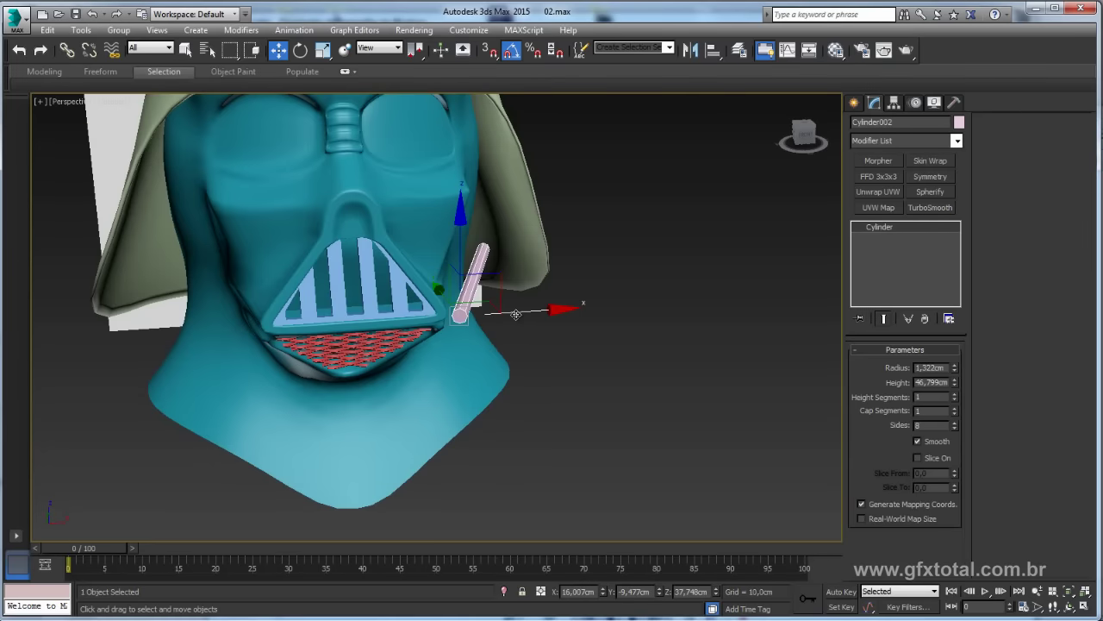
left_click_drag(503, 314, 503, 319)
middle_click_drag(503, 319, 374, 247, "alt")
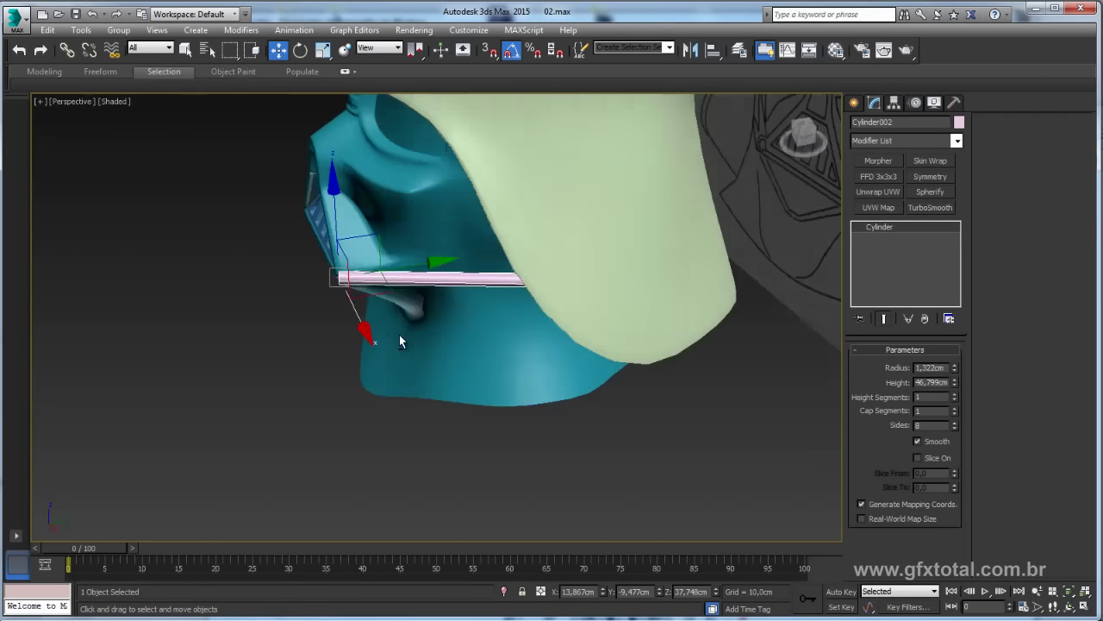
left_click_drag(374, 247, 372, 243)
middle_click_drag(371, 243, 441, 354, "alt")
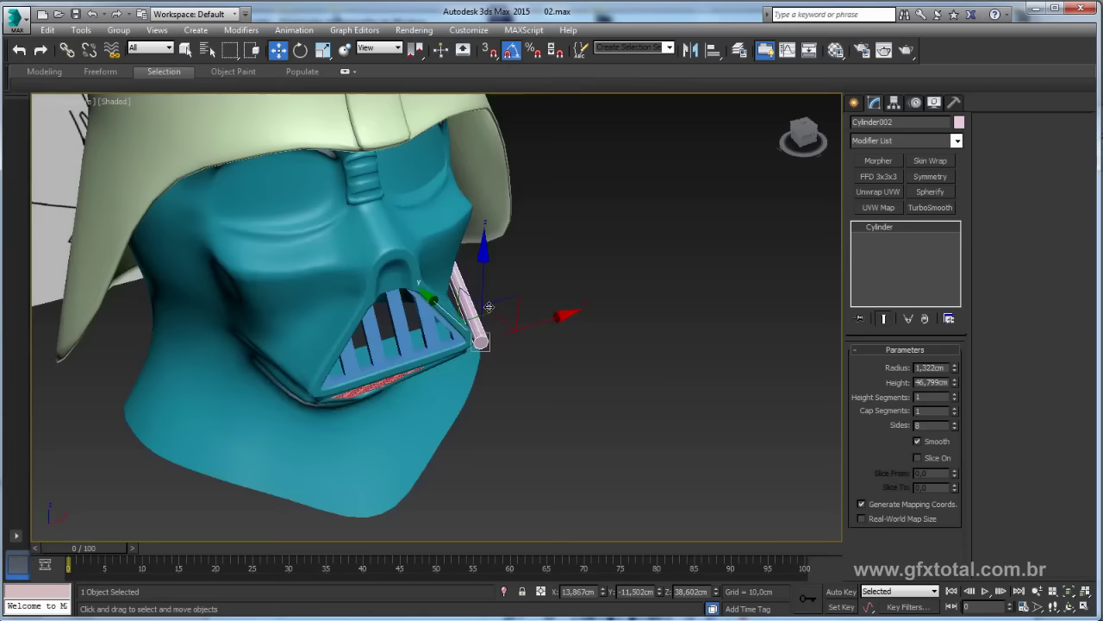
scroll(442, 354, "up", 3)
scroll(441, 354, "up", 2)
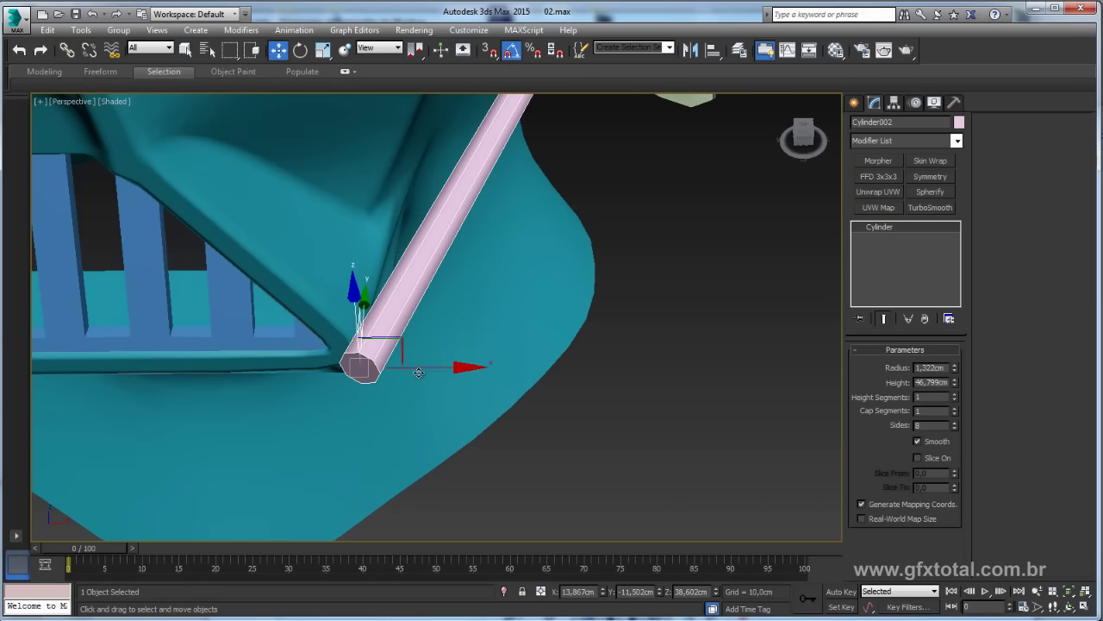
key("e")
left_click_drag(410, 431, 417, 434)
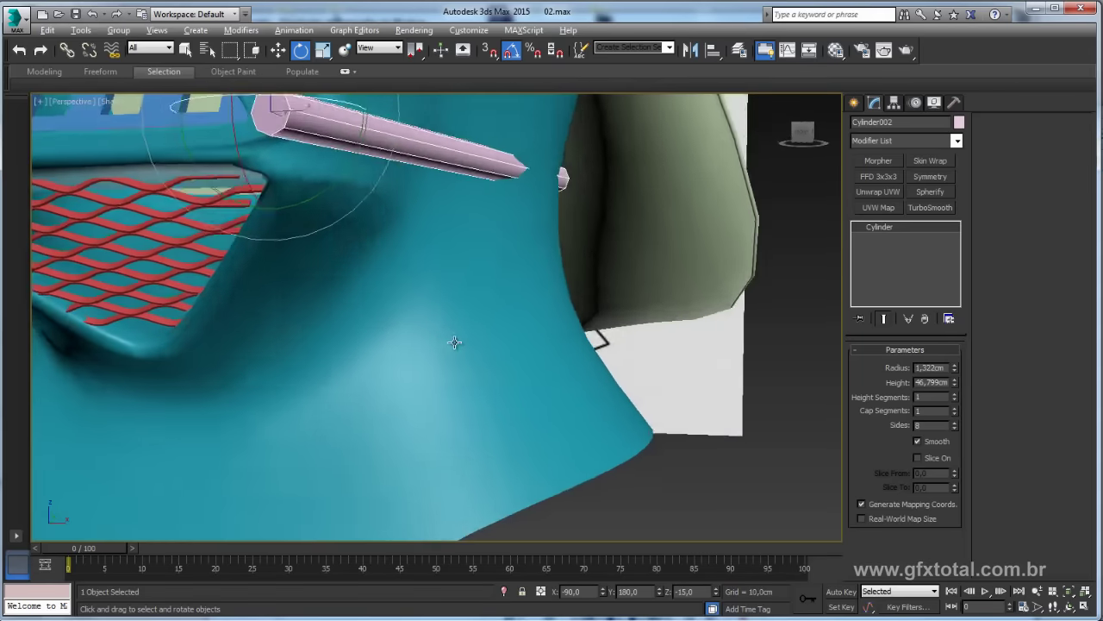
mouse_move(465, 388)
middle_mouse_down("alt")
mouse_move(455, 345)
mouse_move(560, 258)
middle_mouse_up("alt")
Select two mask edges near the rod's end and shift them sideways with Soft Selection on
left_click(538, 268)
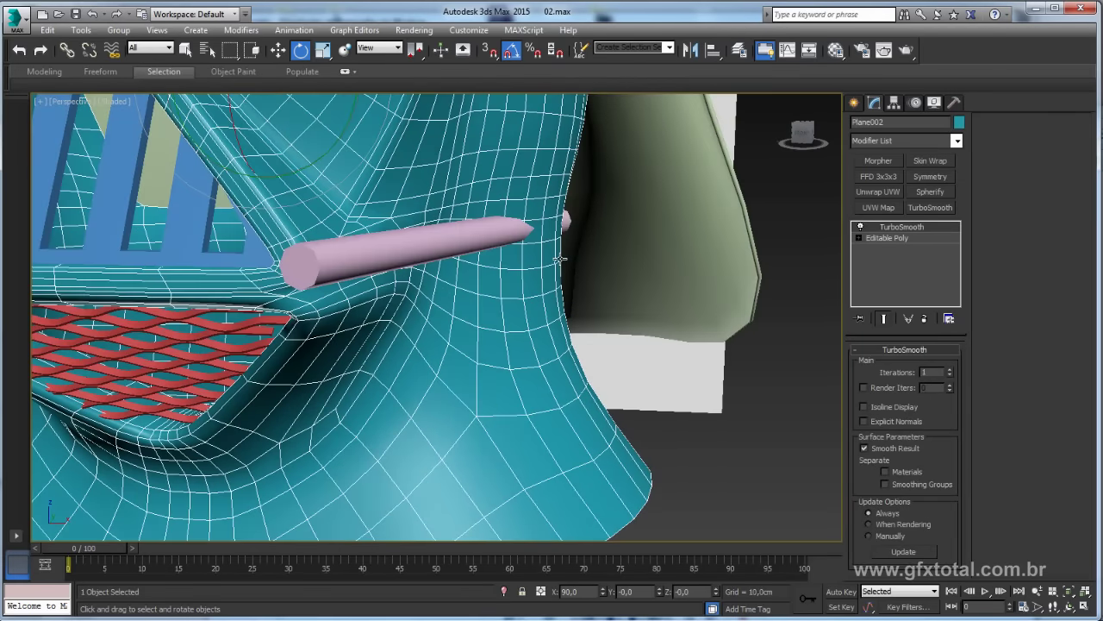
left_click(890, 240)
key("2")
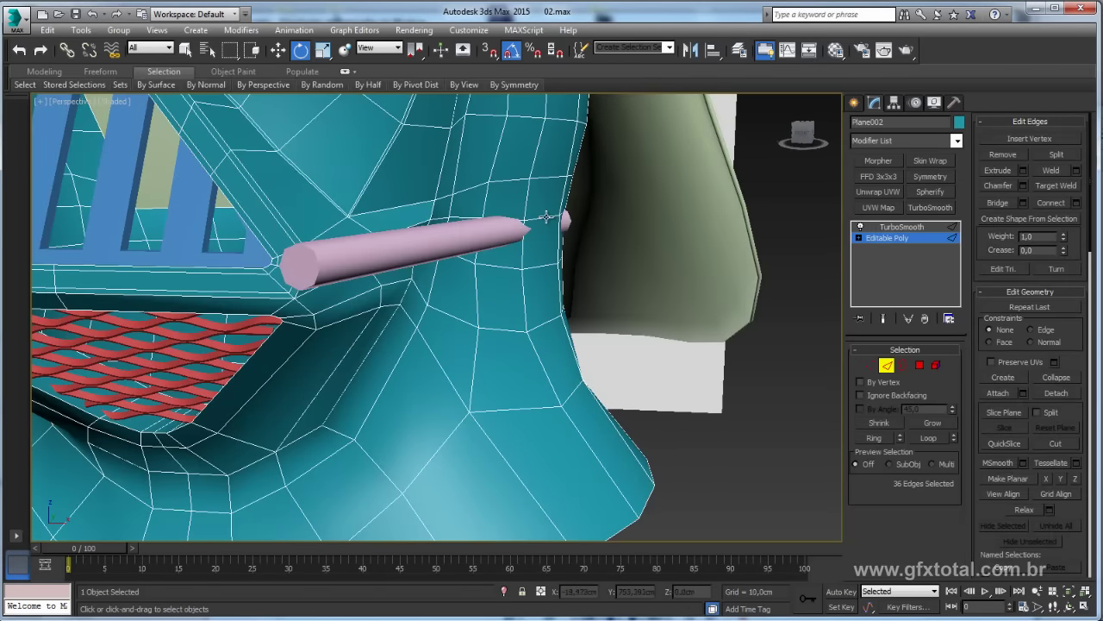
left_click(551, 218)
scroll(608, 222, "up", 3)
left_click(593, 211, "ctrl")
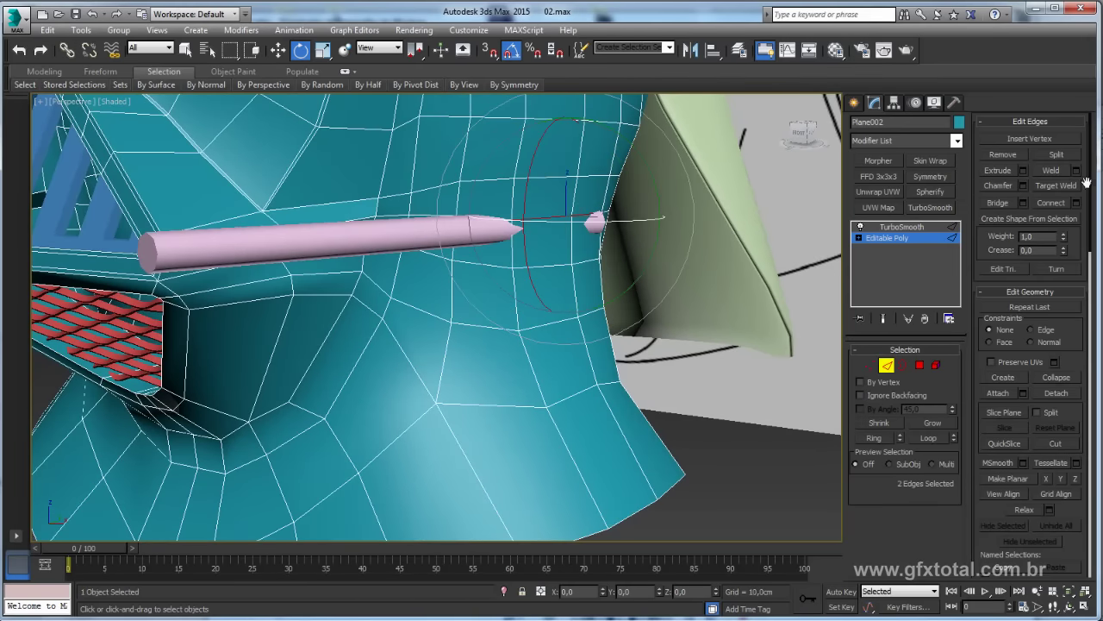
scroll(1067, 438, "down", 5)
left_click(1017, 328)
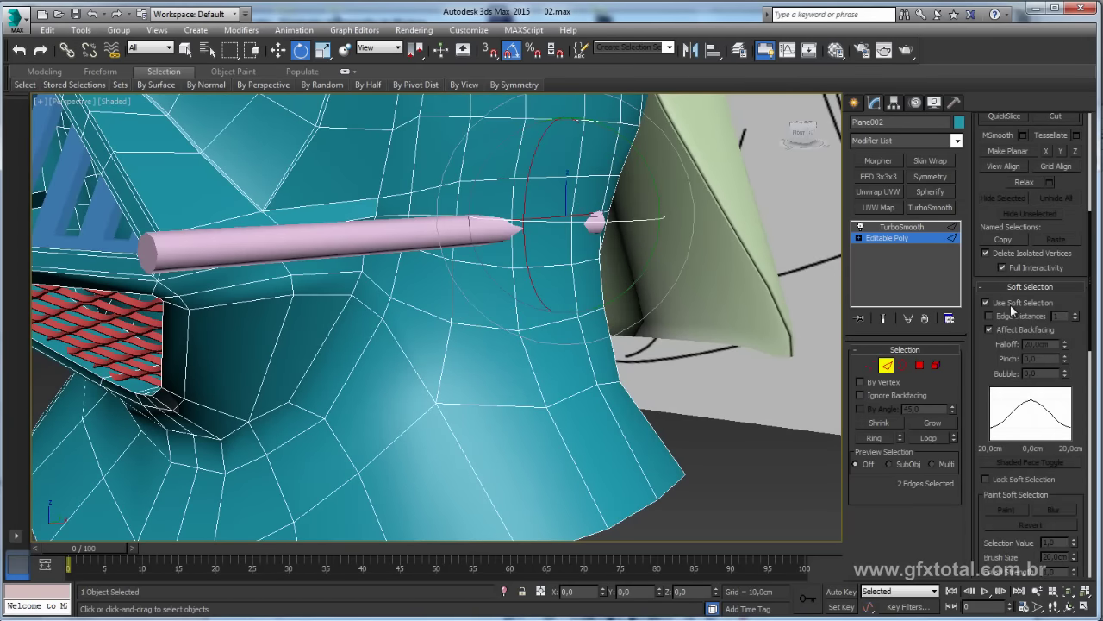
key("w")
middle_click_drag(635, 268, 655, 259, "alt")
left_click_drag(634, 219, 602, 232)
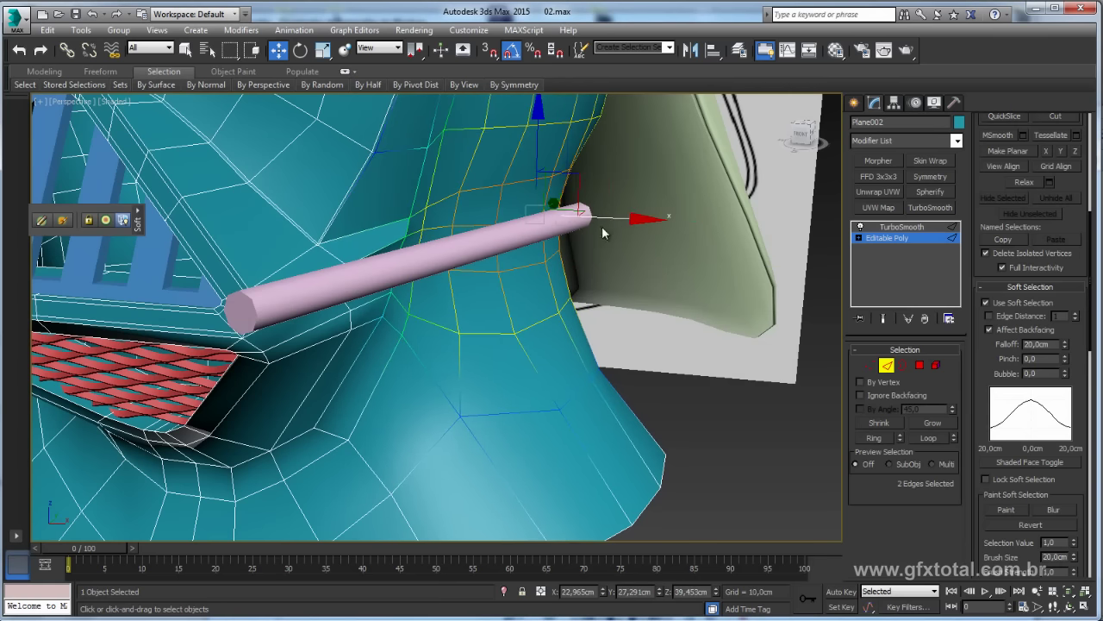
Shrink the Soft Selection falloff to 9.6 cm and reselect the edges beside the tube
left_click(433, 231)
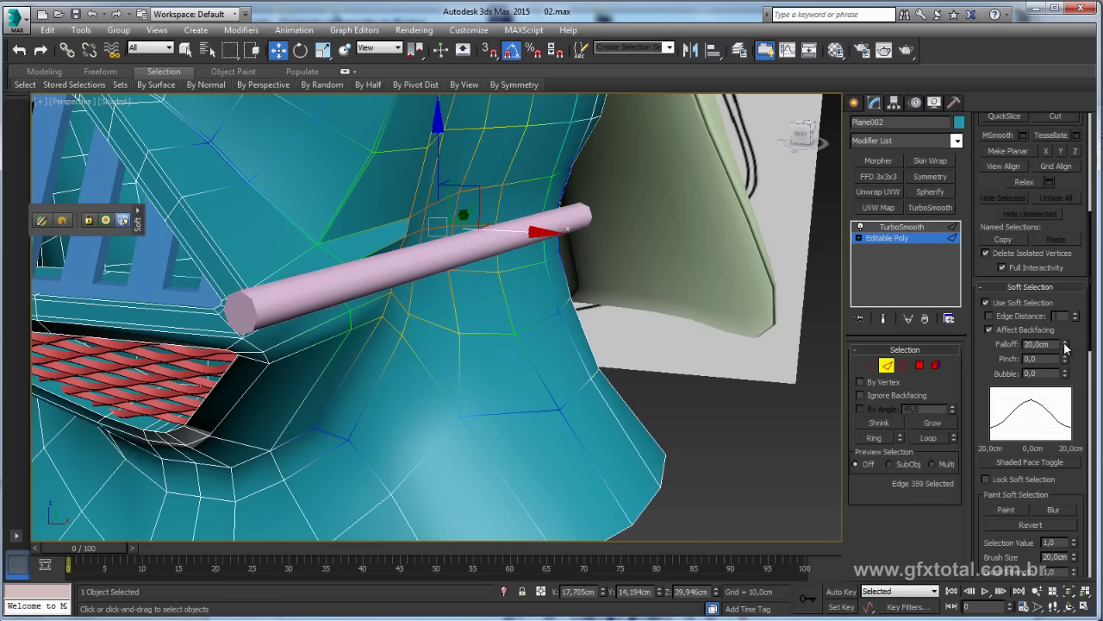
left_click_drag(1066, 346, 1069, 379)
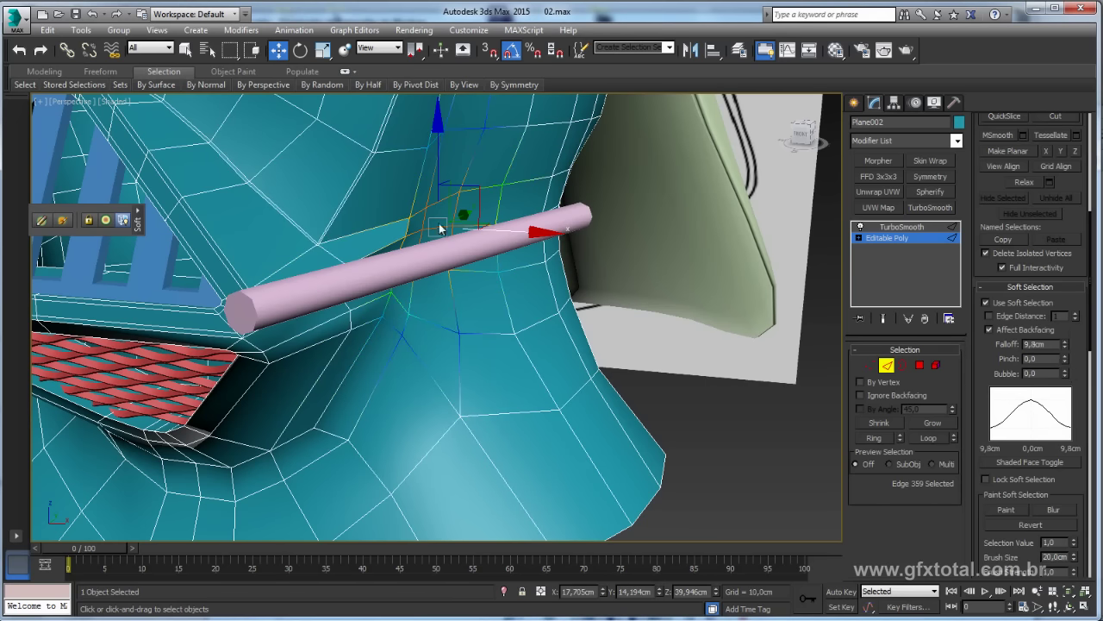
left_click(491, 231, "ctrl")
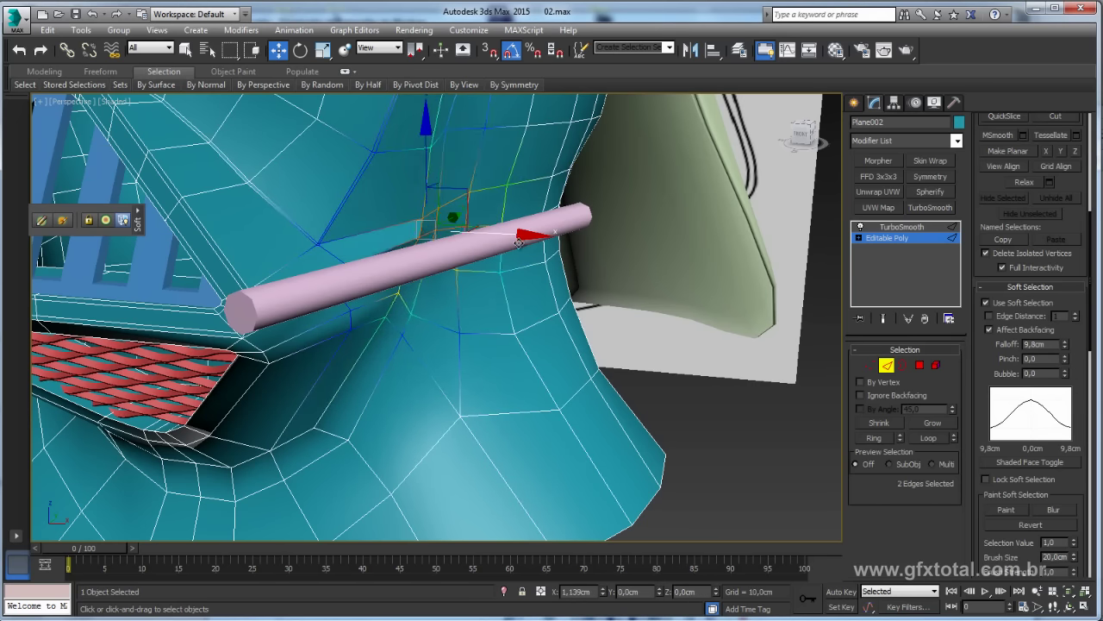
middle_click_drag(511, 248, 461, 222, "alt")
left_click(461, 222)
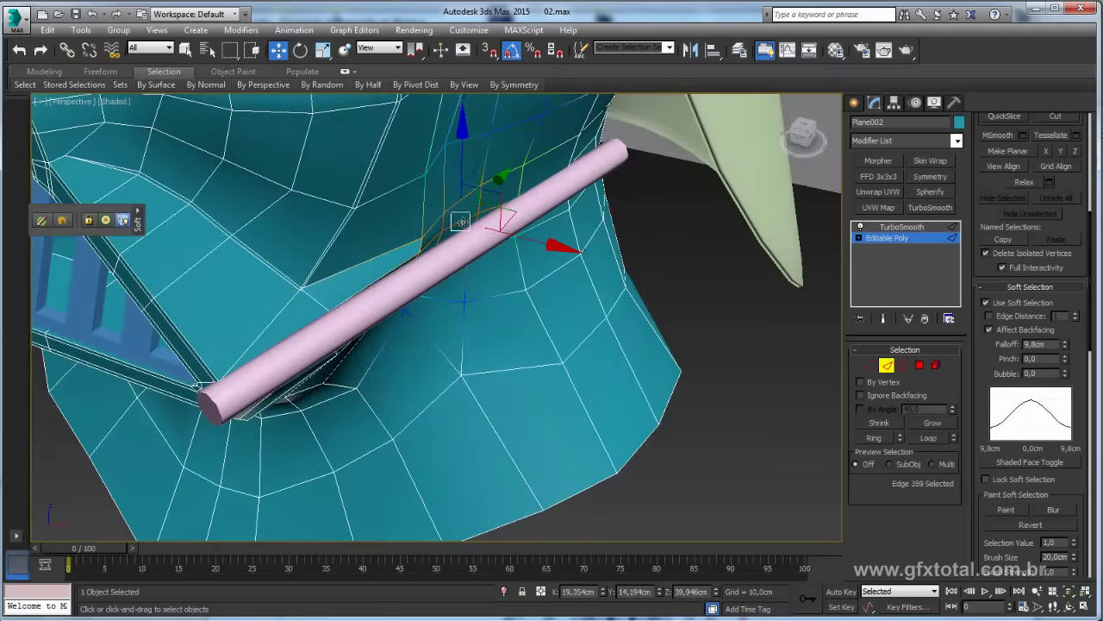
Select the two vertices beside the tube, undo a trial move, and set falloff to about 6 cm
key("1")
left_click(434, 241)
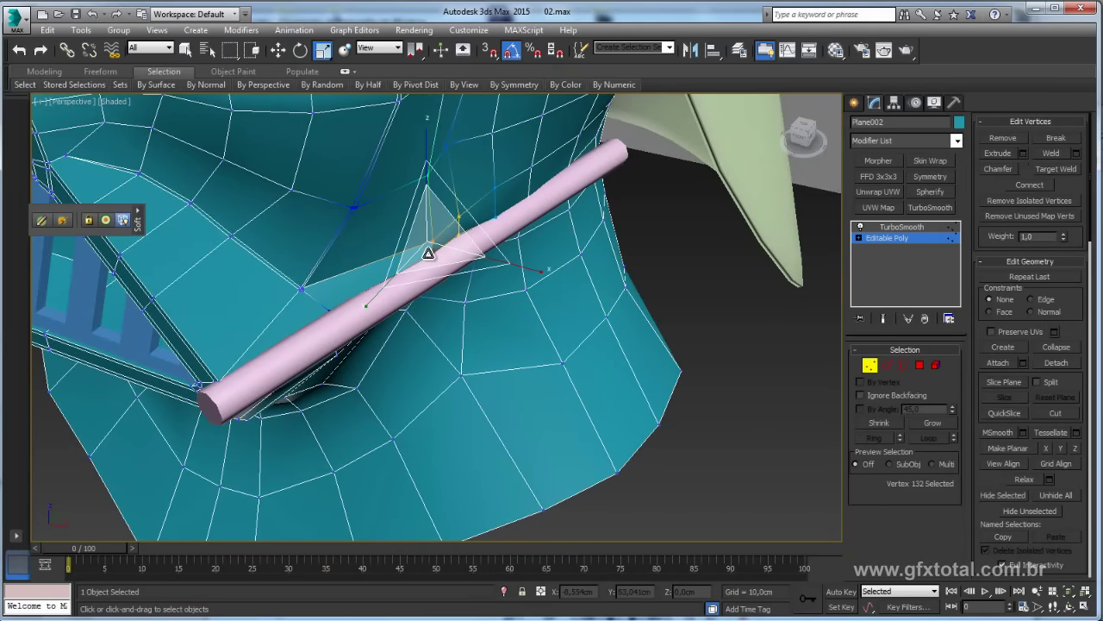
key("r")
middle_click_drag(434, 240, 493, 284, "alt")
key("w")
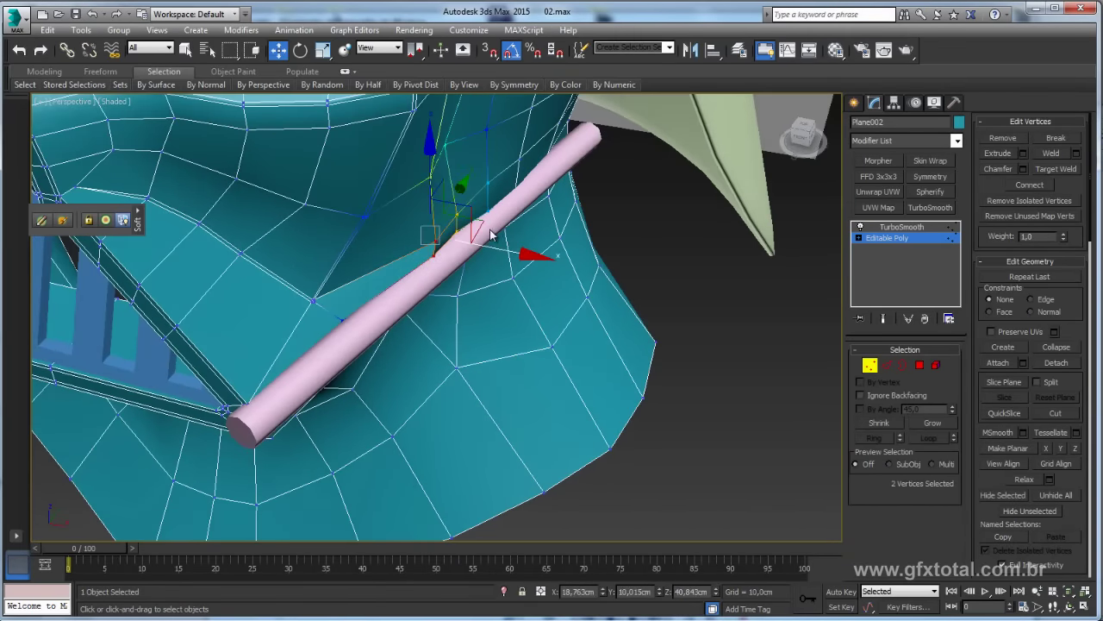
left_click_drag(491, 235, 449, 268)
key("ctrl+z")
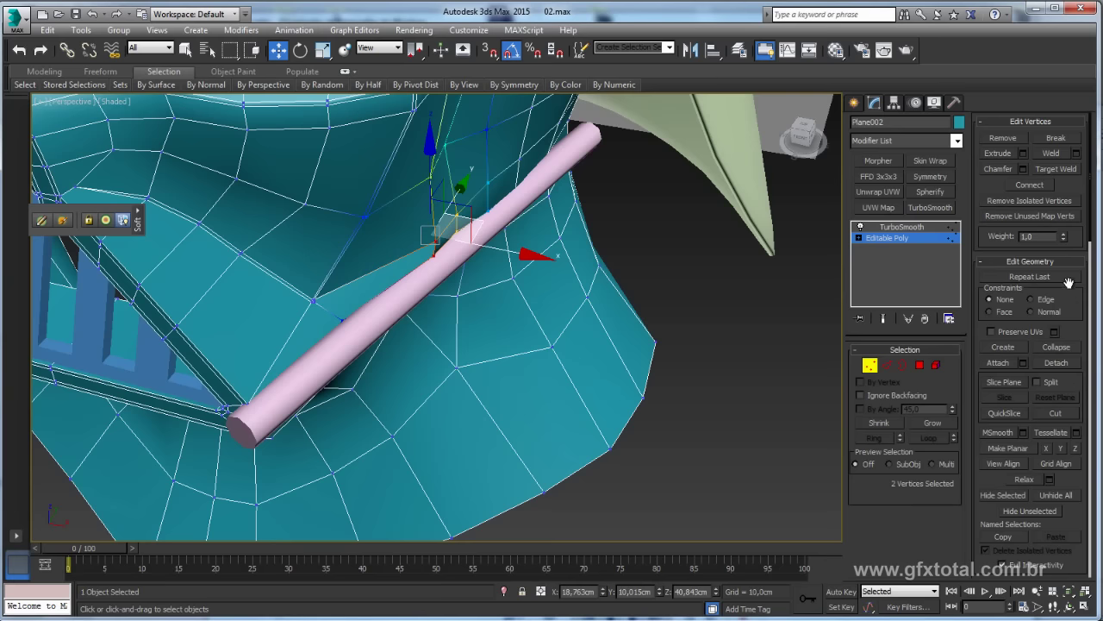
scroll(1084, 351, "down", 5)
left_click_drag(1066, 362, 1066, 377)
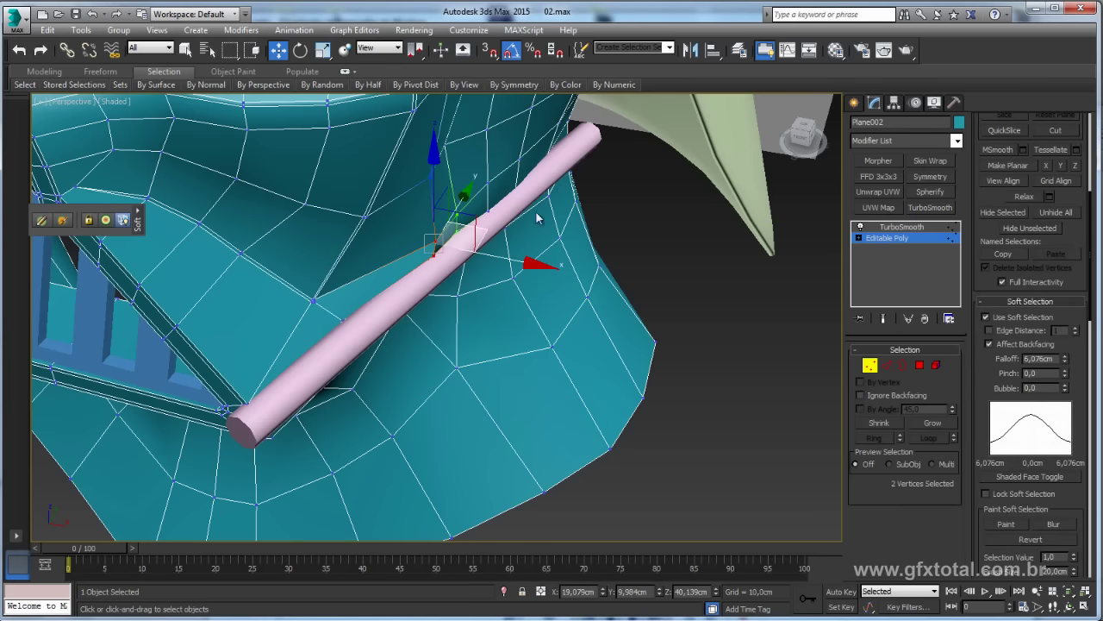
Pull a vertex above the tube to reshape the cheek around it
left_click_drag(485, 235, 455, 250)
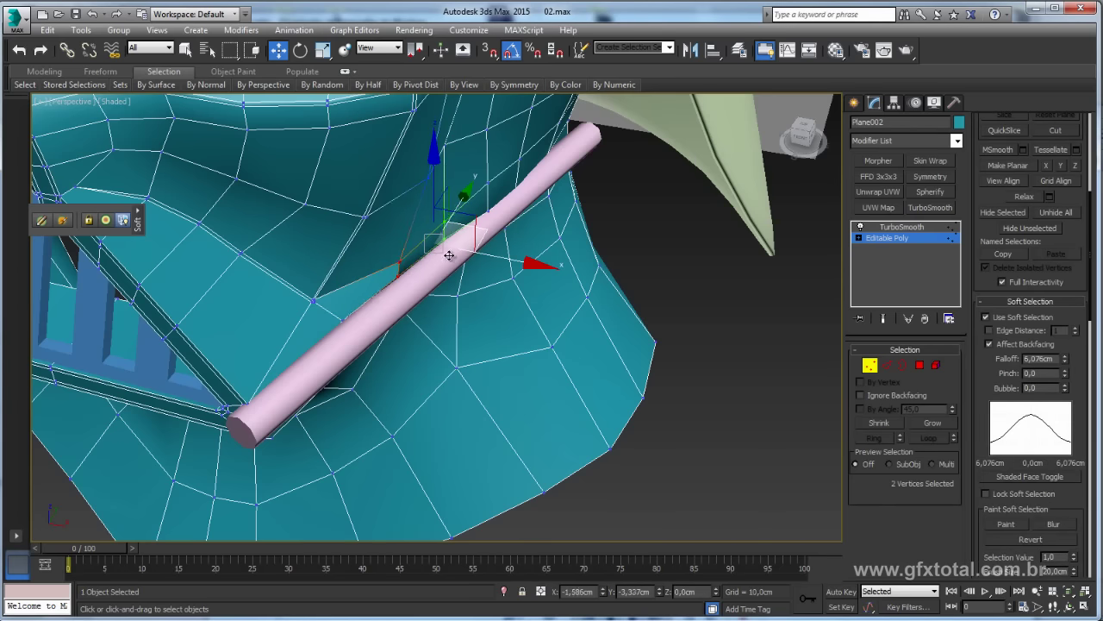
mouse_move(452, 250)
middle_mouse_down("alt")
mouse_move(427, 225)
mouse_move(437, 181)
mouse_move(450, 176)
middle_mouse_up("alt")
left_click(448, 177)
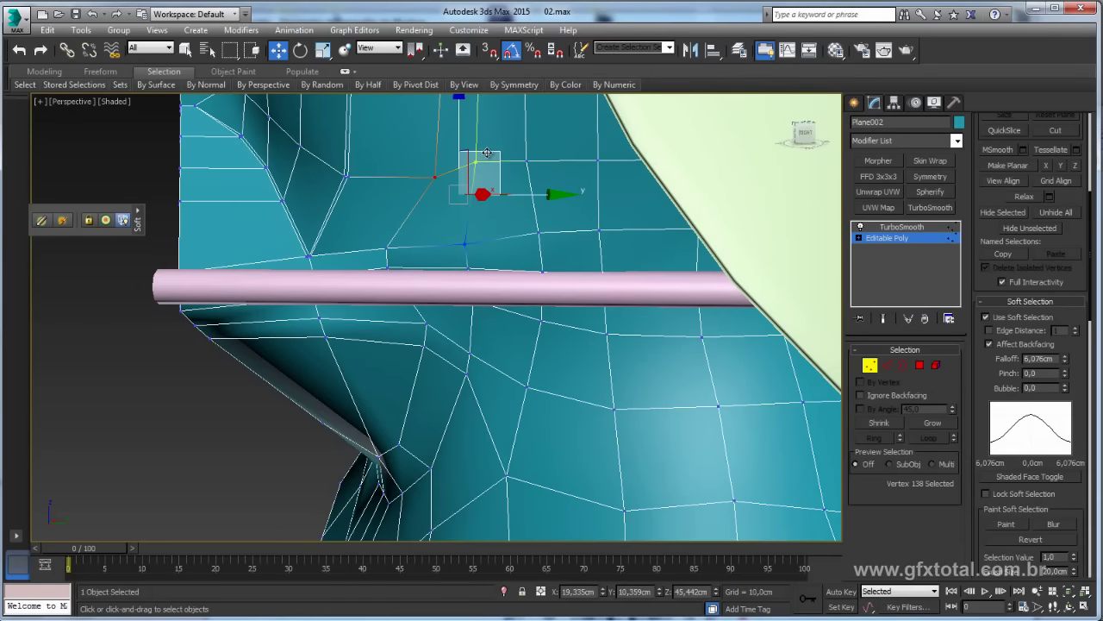
left_click_drag(520, 130, 579, 156)
mouse_move(564, 221)
middle_mouse_down("alt")
mouse_move(507, 281)
mouse_move(482, 280)
middle_mouse_up("alt")
Raise the vertices above the tube's middle and preview the TurboSmooth result
left_click(483, 277)
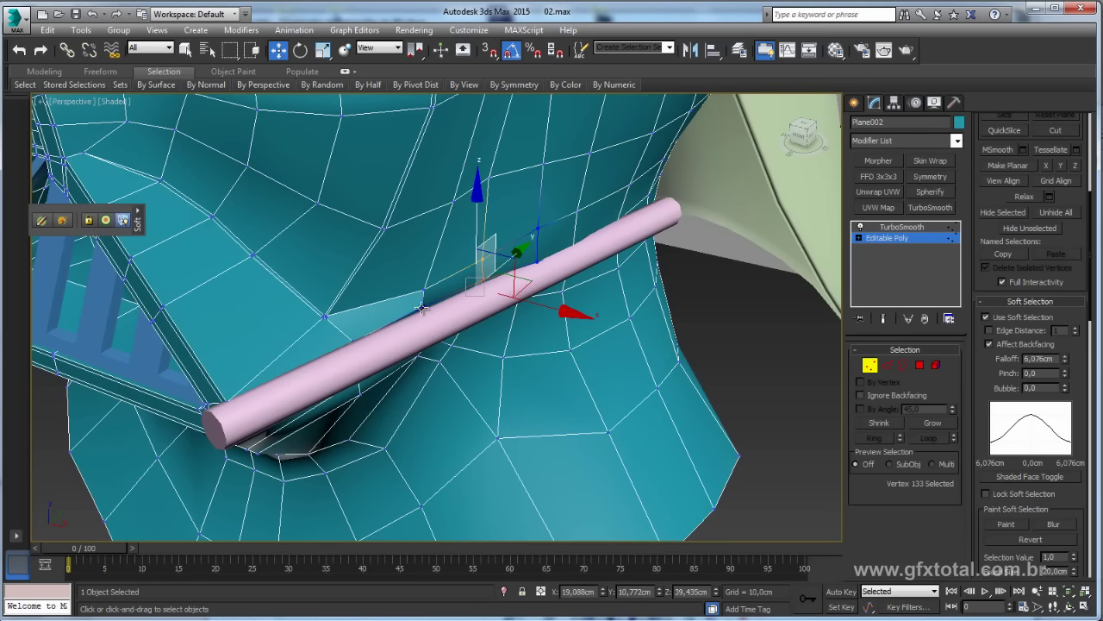
left_click(422, 308, "ctrl")
mouse_move(422, 309)
middle_mouse_down("alt")
mouse_move(508, 259)
mouse_move(551, 254)
middle_mouse_up("alt")
left_click(550, 252)
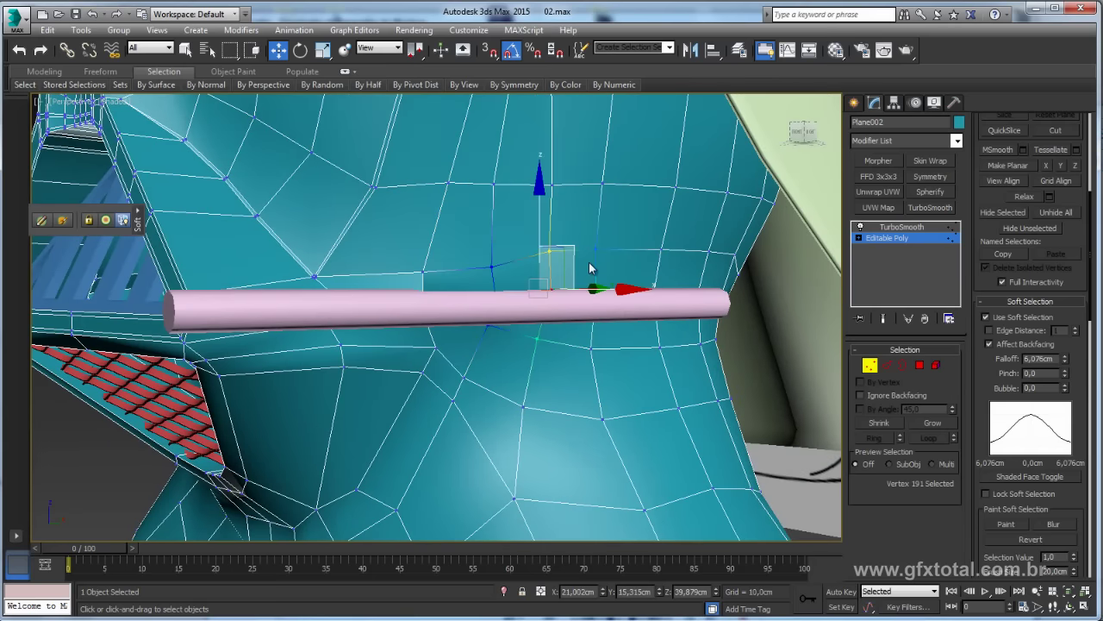
left_click(580, 257)
left_click(599, 254)
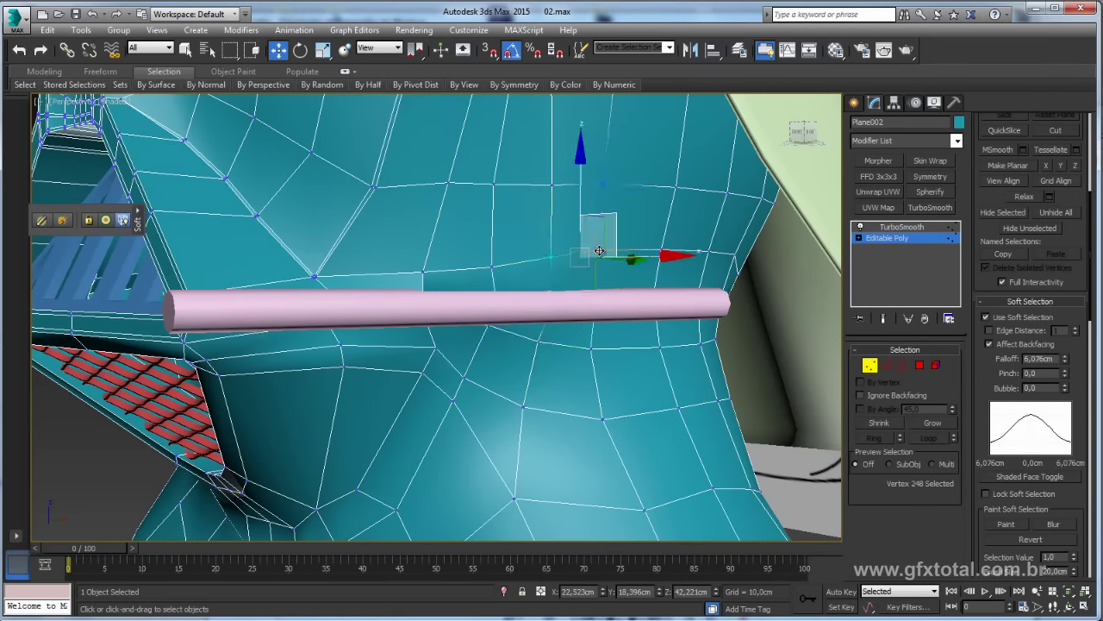
middle_click_drag(599, 254, 858, 240, "alt")
left_click(902, 227)
Select the pink tube, set its Sides to 16 then 6, and right-click it for conversion options
key("z")
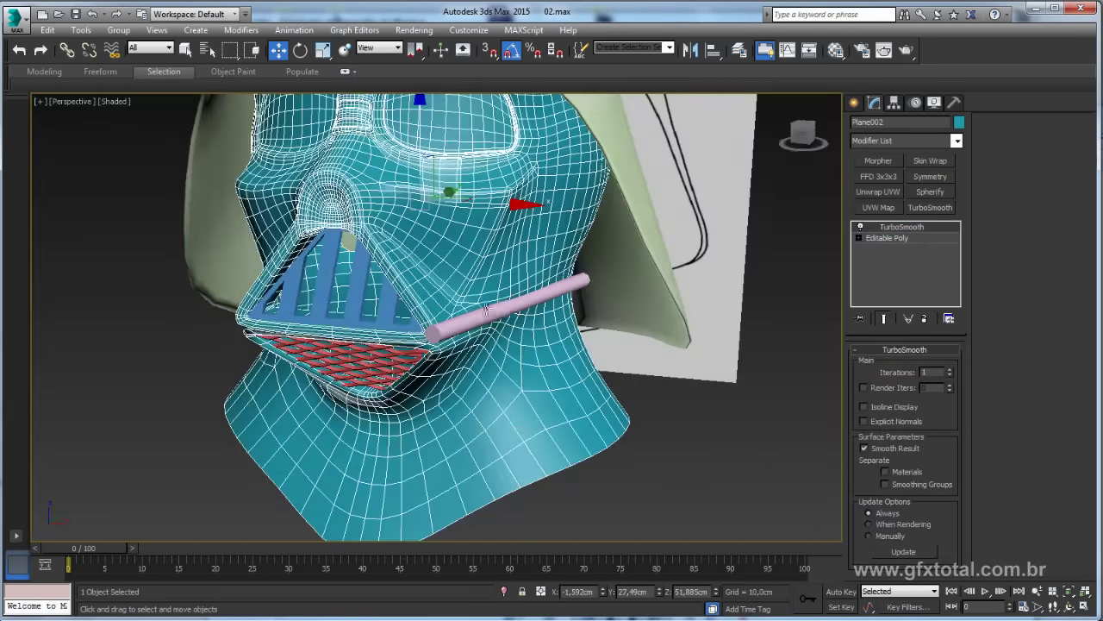
mouse_move(556, 271)
middle_mouse_down("alt")
mouse_move(515, 317)
mouse_move(407, 277)
mouse_move(526, 320)
middle_mouse_up("alt")
left_click(517, 317)
key("z")
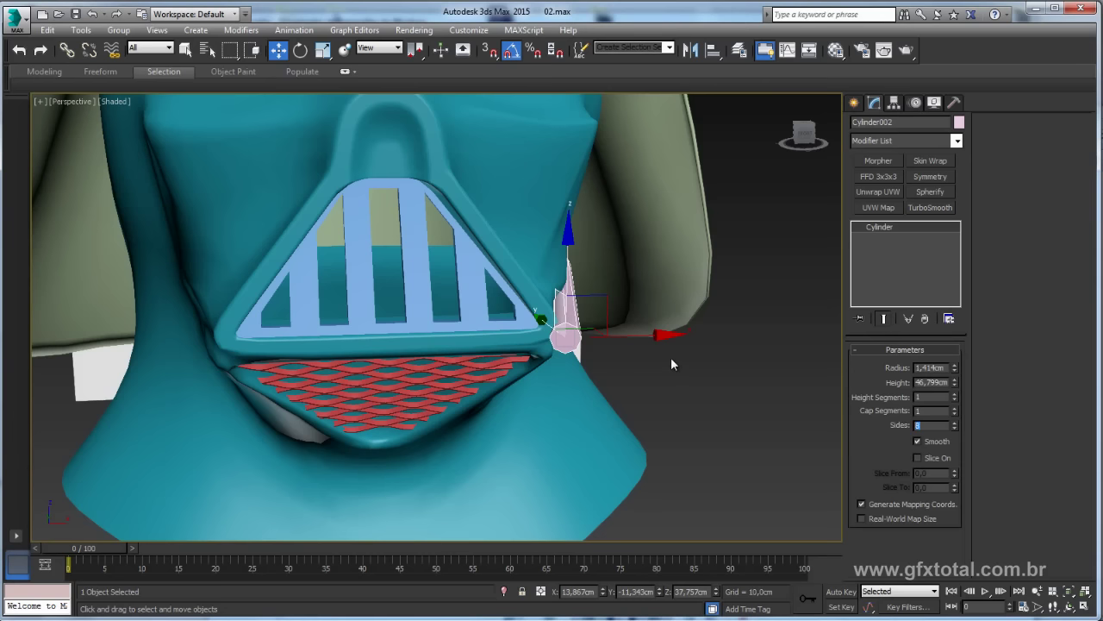
type("16")
key("Return")
mouse_move(660, 320)
middle_mouse_down("alt")
mouse_move(574, 331)
mouse_move(595, 320)
mouse_move(533, 295)
mouse_move(485, 300)
mouse_move(569, 310)
mouse_move(546, 313)
mouse_move(554, 318)
middle_mouse_up("alt")
key("e")
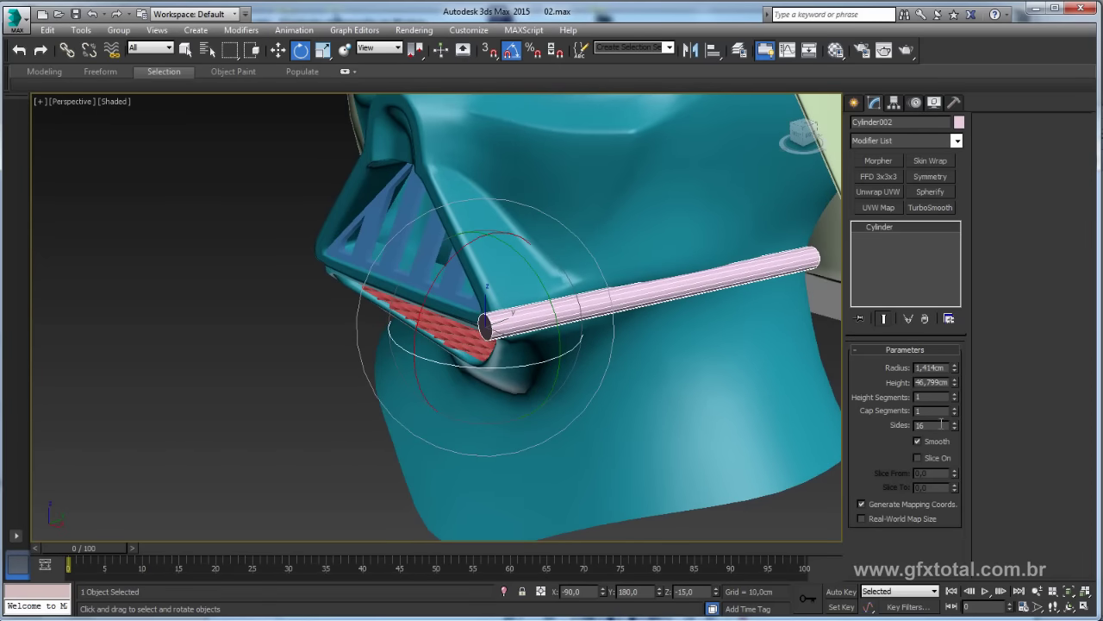
type("6")
key("Return")
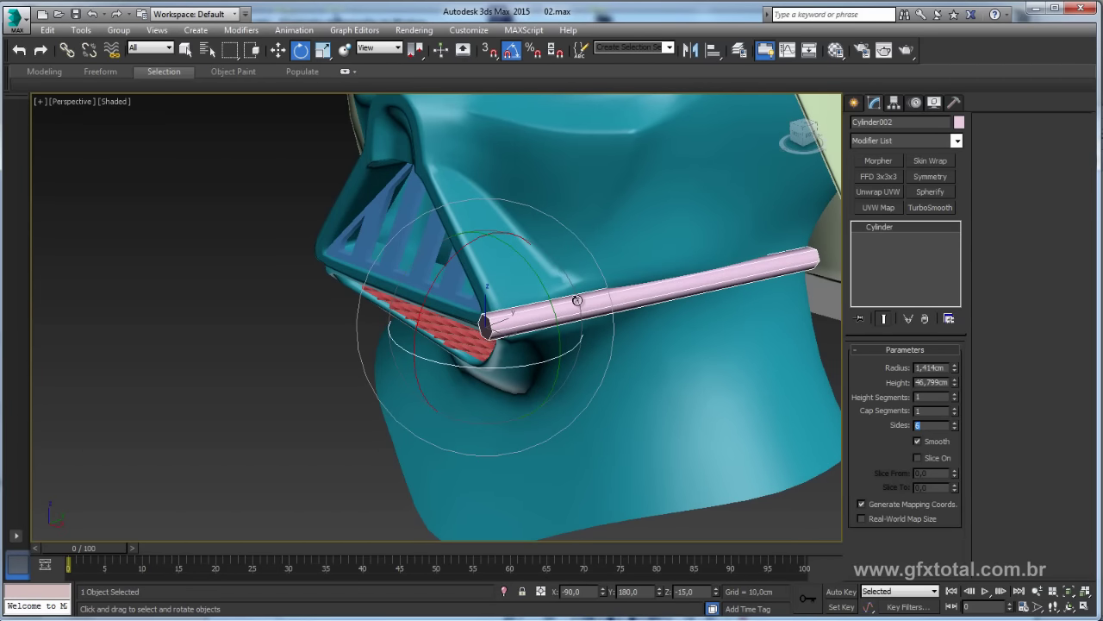
middle_click_drag(578, 299, 619, 314, "alt")
right_click(619, 314)
mouse_move(648, 450)
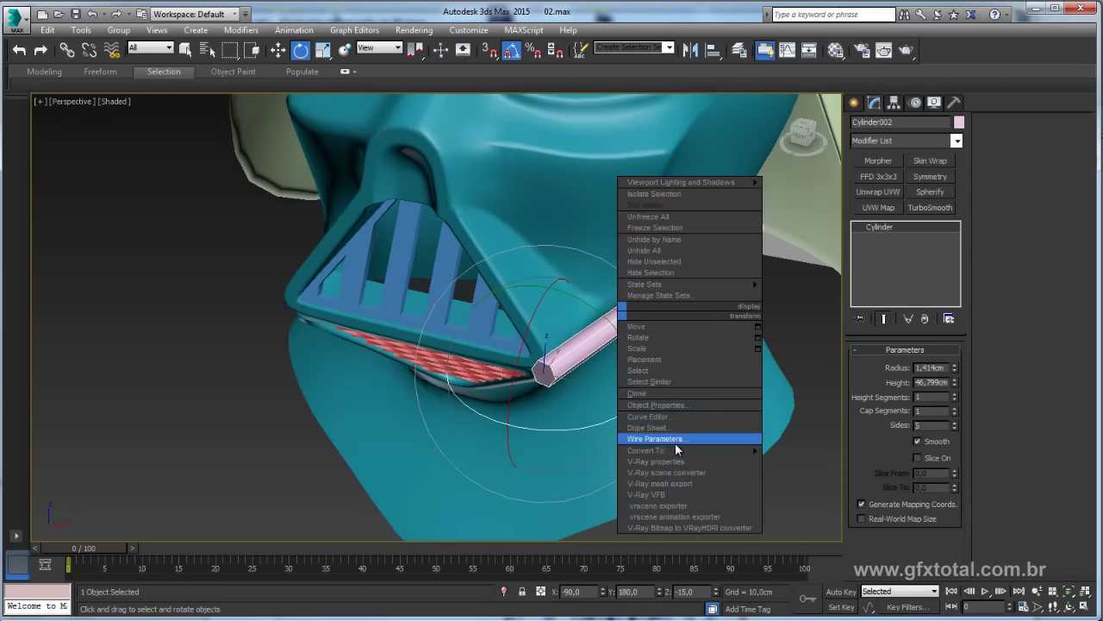
Convert the tube to Editable Poly and Shift-rotate a copy, Cylinder003, in Local coordinates
left_click(802, 462)
left_click(380, 48)
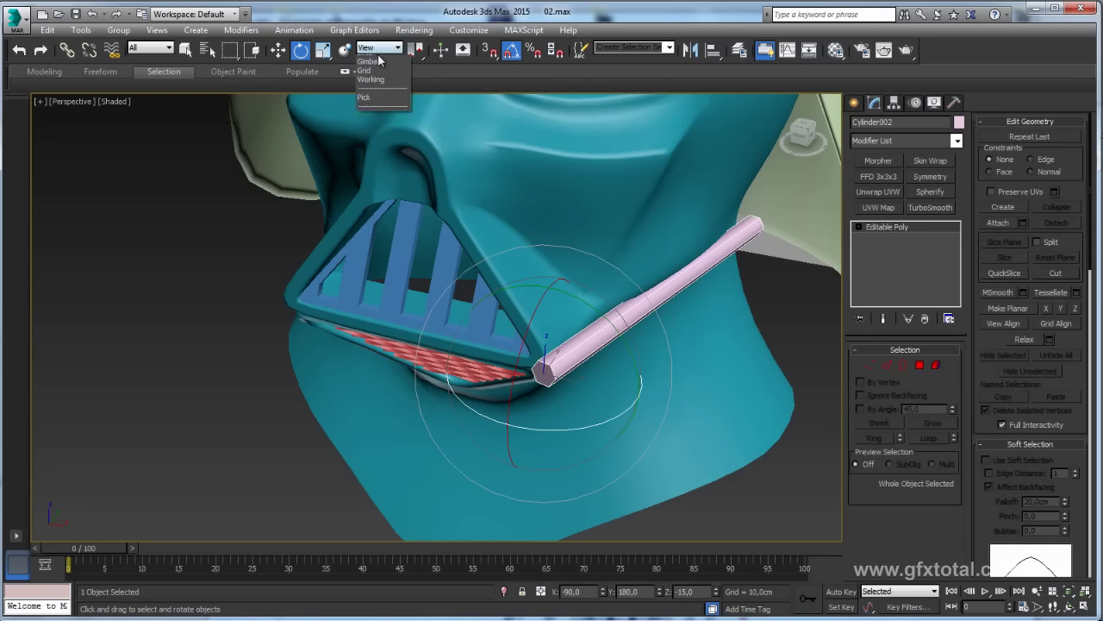
left_click(382, 104)
left_click_drag(522, 307, 513, 316, "shift")
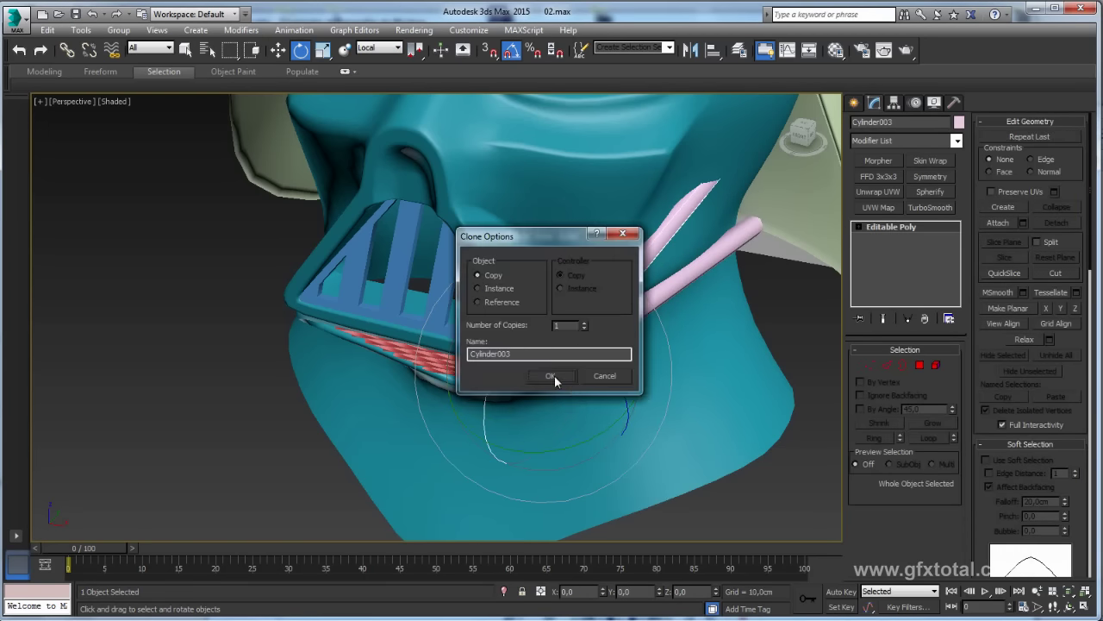
left_click(552, 374)
middle_click_drag(551, 374, 354, 109, "alt")
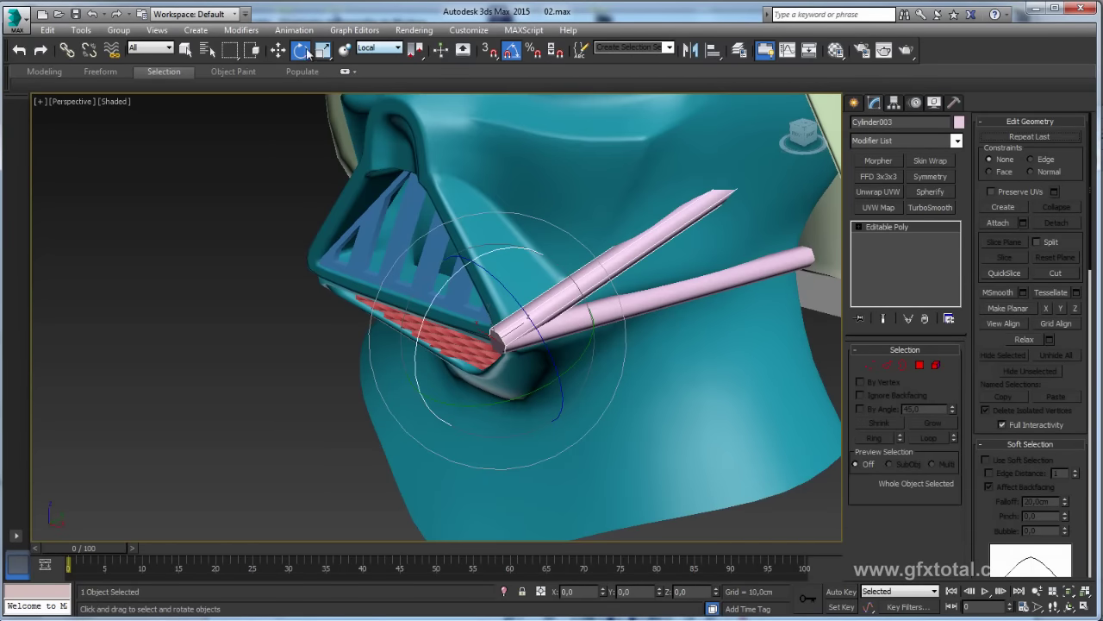
Slide the copied tube up along its local axis and compare it with the reference photo
left_click(278, 50)
left_click(379, 47)
left_click(382, 104)
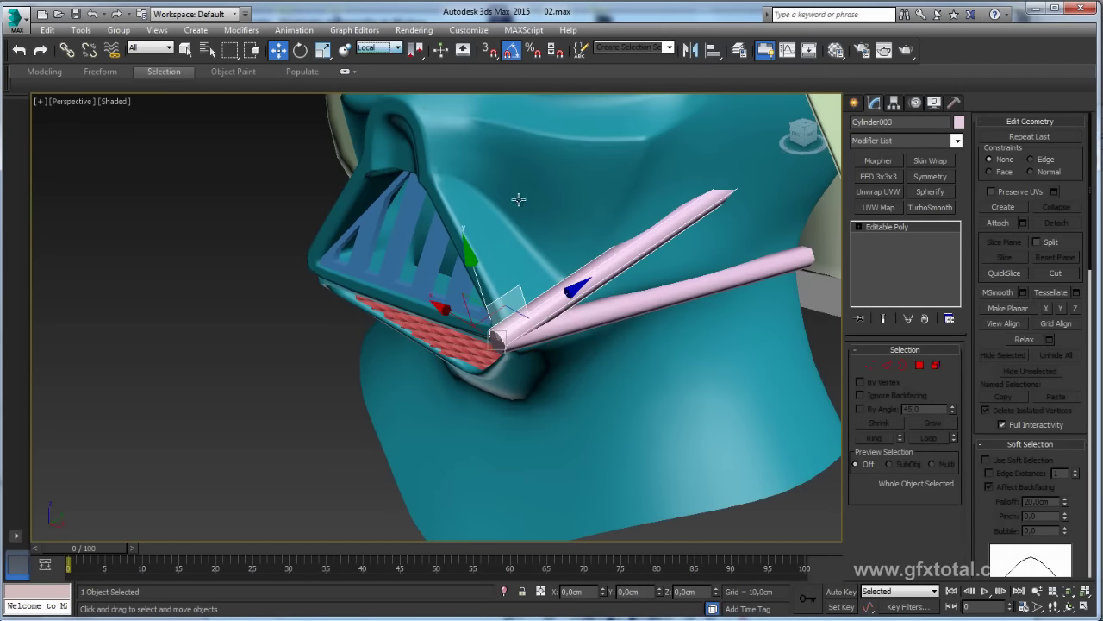
mouse_move(518, 283)
left_mouse_down()
mouse_move(590, 255)
mouse_move(586, 247)
left_mouse_up()
mouse_move(586, 247)
middle_mouse_down("alt")
mouse_move(668, 249)
mouse_move(642, 259)
mouse_move(664, 279)
mouse_move(642, 285)
middle_mouse_up("alt")
key("alt+Tab")
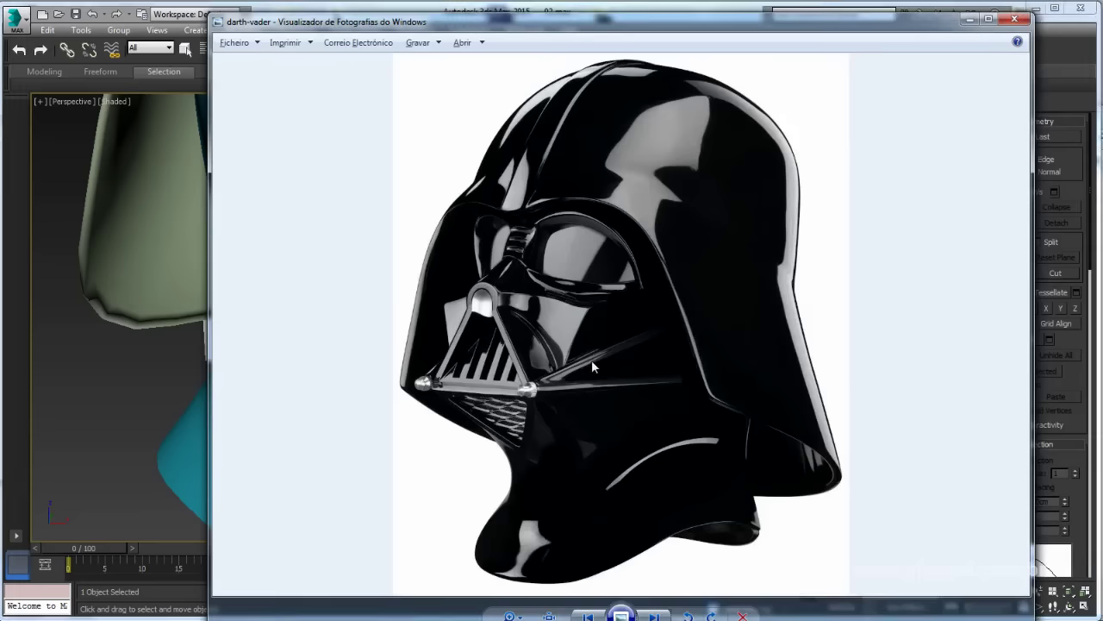
key("alt+Tab")
Tilt the copy about -5° on Y, then select the lower tube for a closer look
key("e")
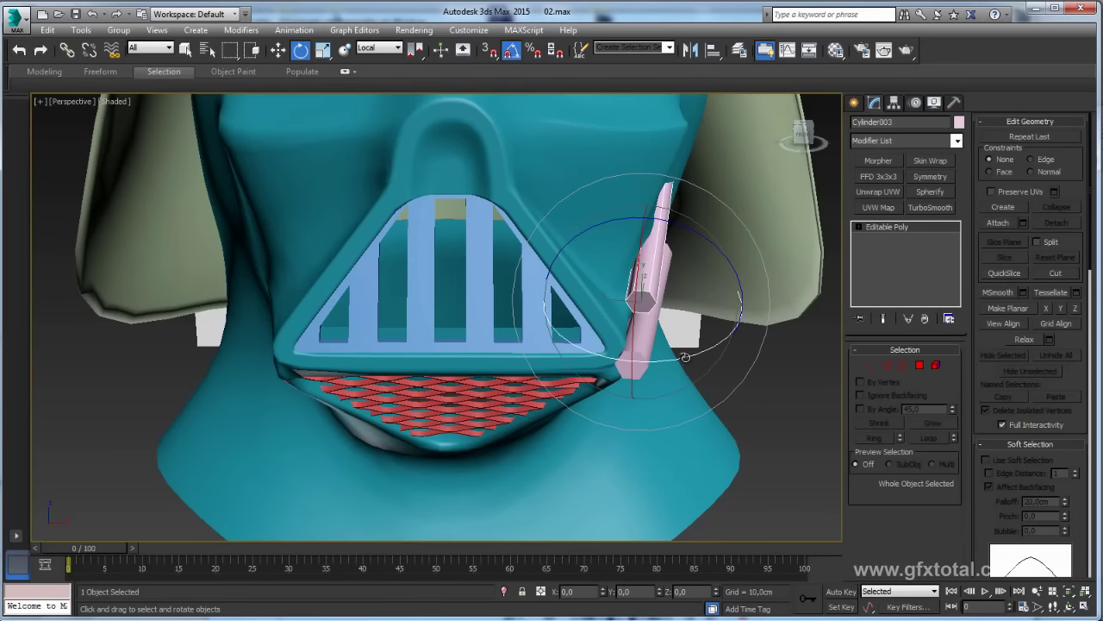
left_click_drag(685, 357, 682, 358)
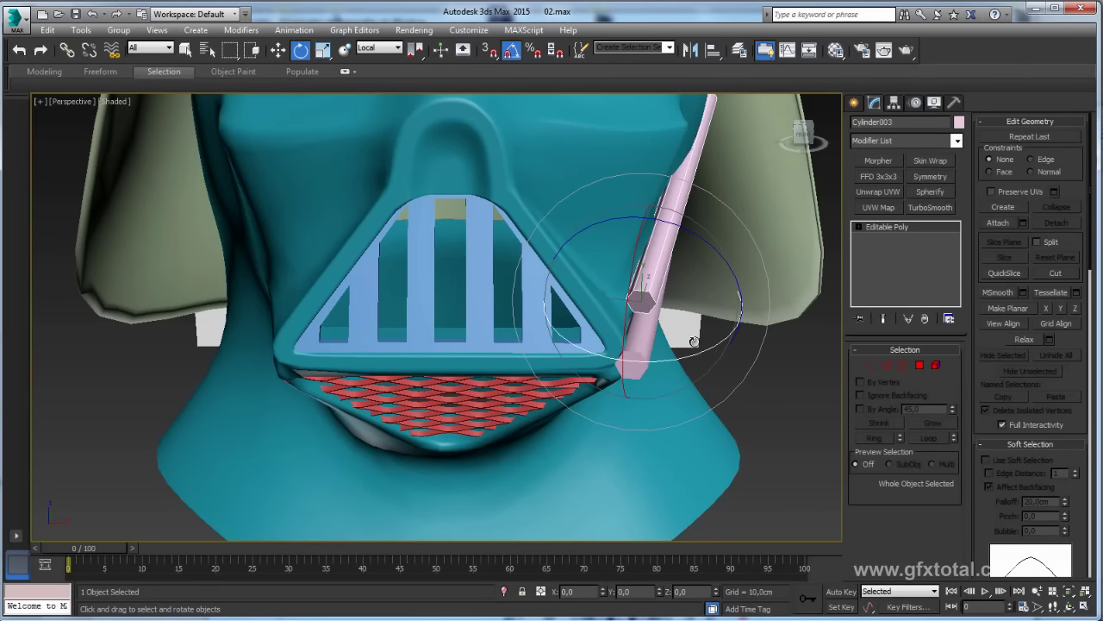
mouse_move(682, 358)
middle_mouse_down("alt")
mouse_move(648, 325)
mouse_move(655, 345)
mouse_move(649, 272)
middle_mouse_up("alt")
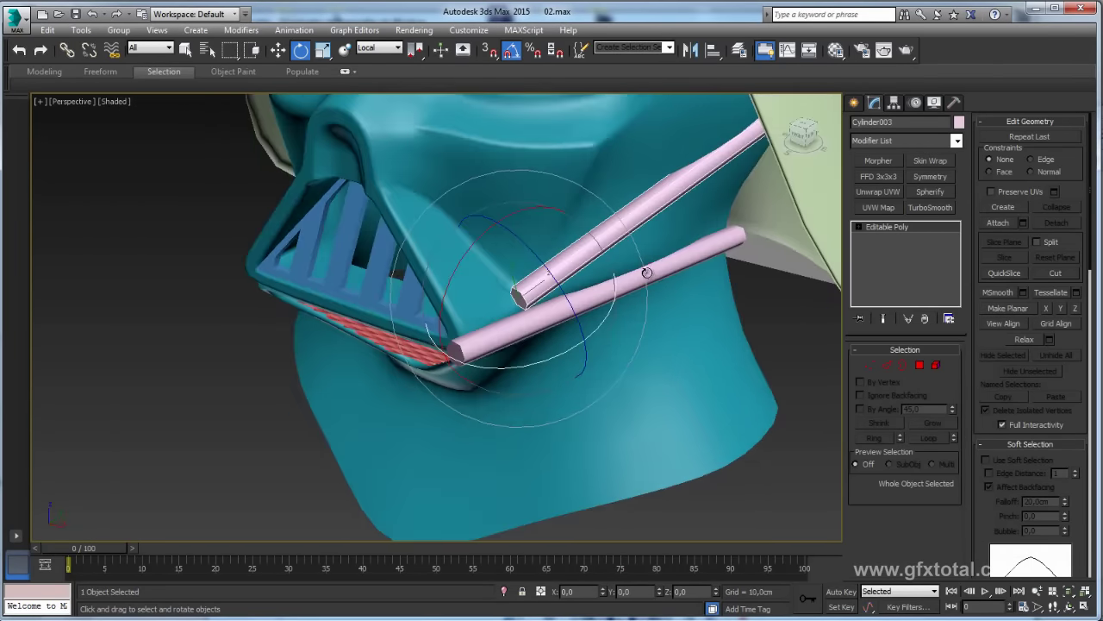
left_click(649, 272)
scroll(599, 290, "up", 3)
left_click(581, 326)
middle_click_drag(581, 326, 545, 316, "alt")
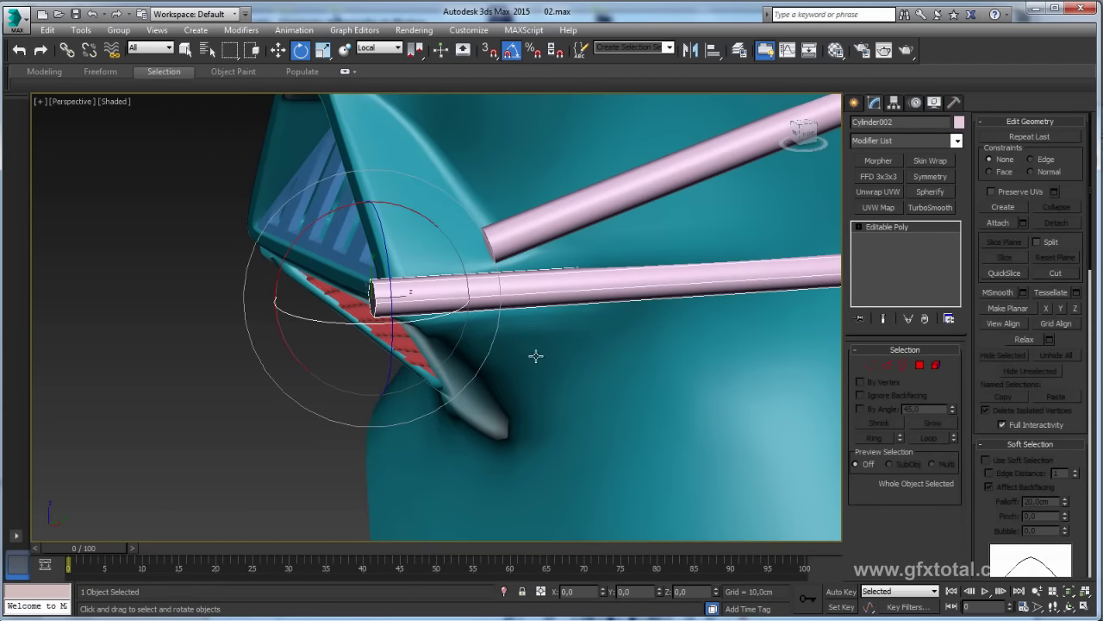
Add a new edge loop around the lower pink tube
left_click(887, 365)
left_click_drag(552, 404, 621, 240)
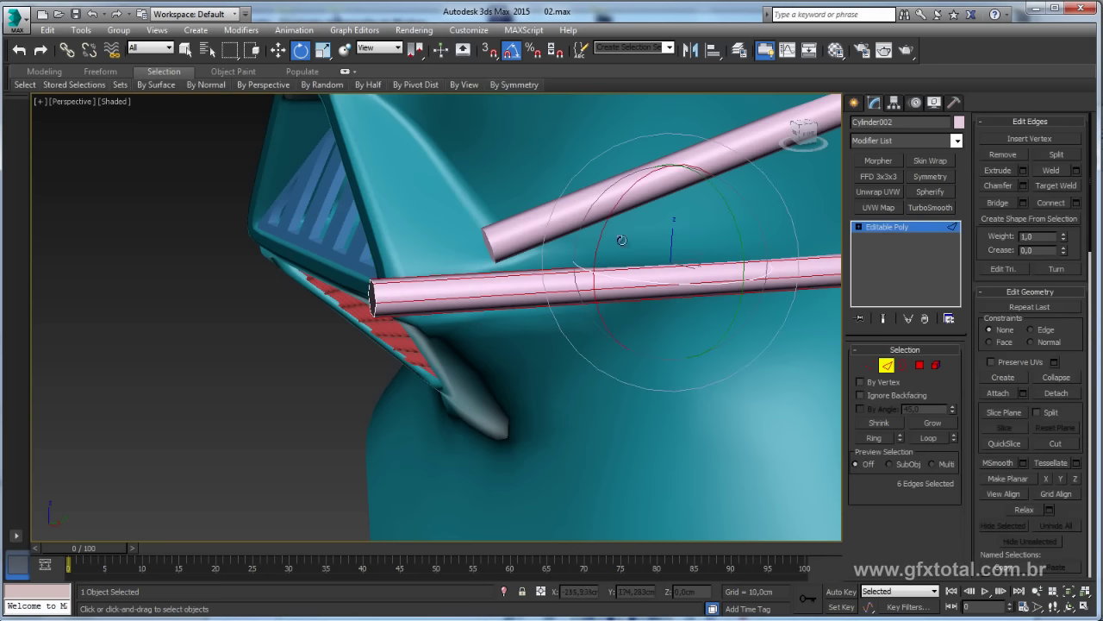
left_click(1075, 203)
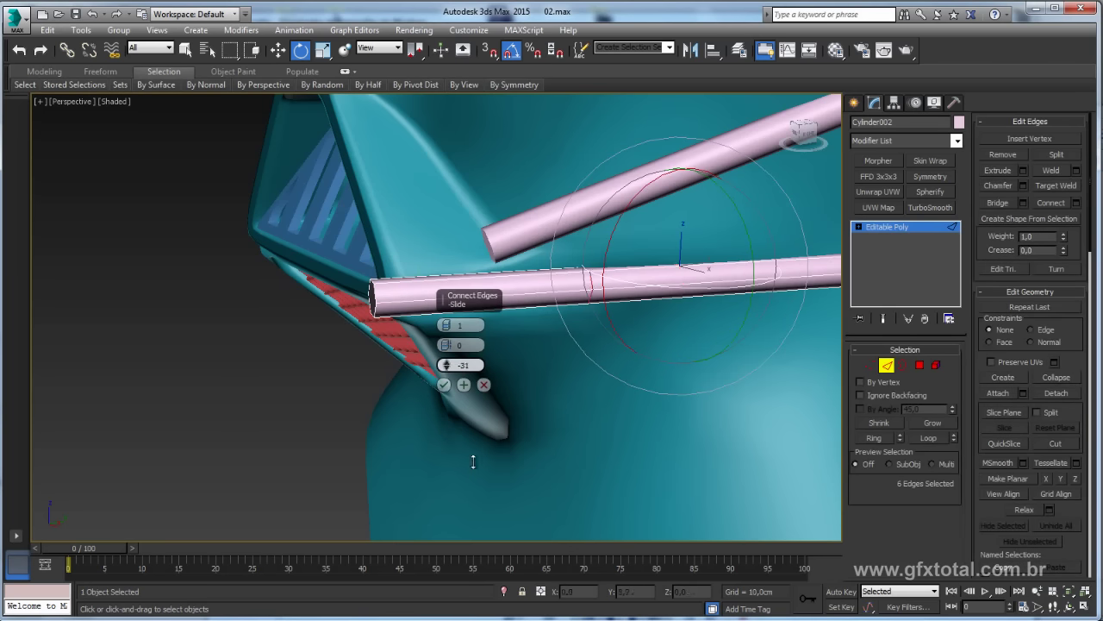
left_click(444, 384)
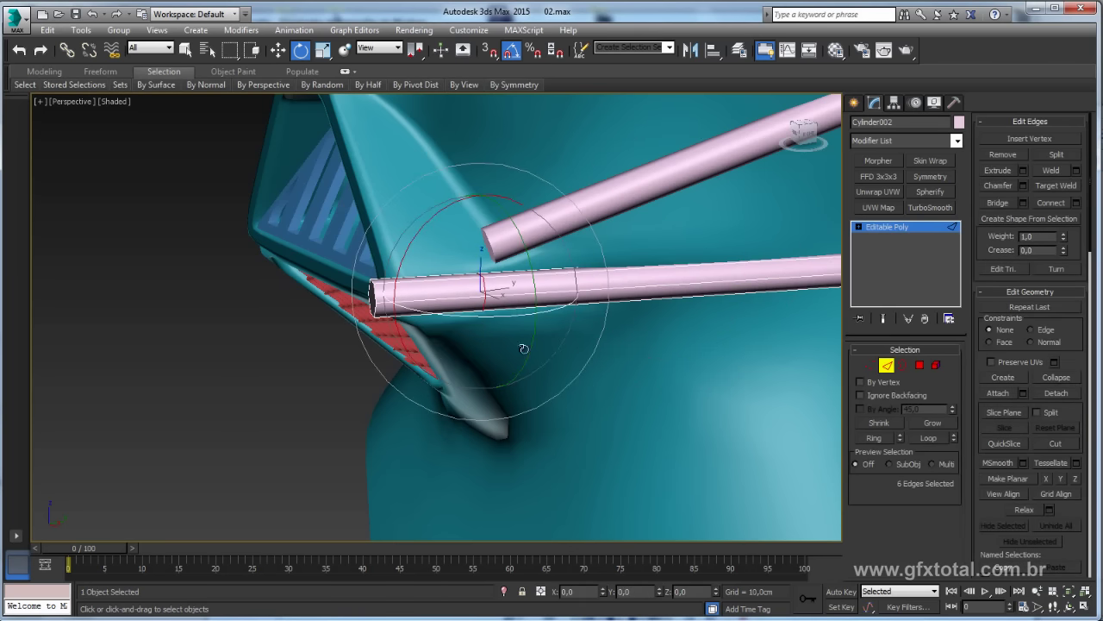
Slide the upper tube along its length toward the lower tube
left_click(885, 231)
key("w")
left_click(560, 220)
left_click_drag(565, 216, 646, 200)
mouse_move(646, 200)
middle_mouse_down("alt")
mouse_move(642, 265)
mouse_move(633, 249)
mouse_move(647, 313)
mouse_move(586, 315)
middle_mouse_up("alt")
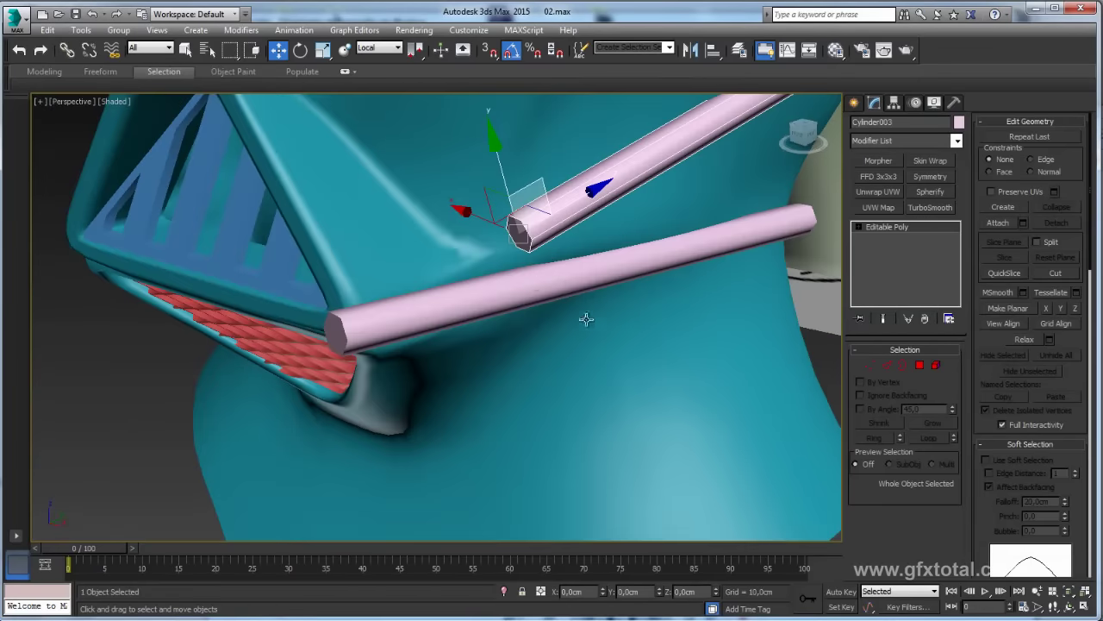
Delete the end faces of the lower tube to leave an open end
left_click(534, 283)
left_click(920, 364)
left_click(393, 321)
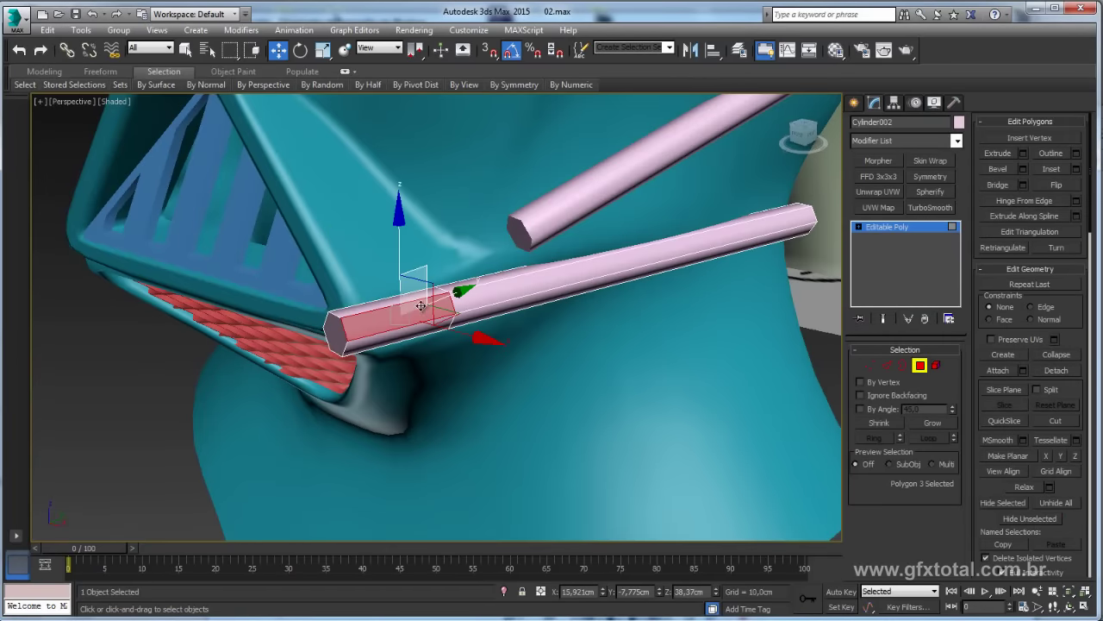
left_click(383, 312, "ctrl")
mouse_move(414, 315)
middle_mouse_down("alt")
mouse_move(475, 307)
mouse_move(428, 326)
middle_mouse_up("alt")
left_click(428, 325, "ctrl")
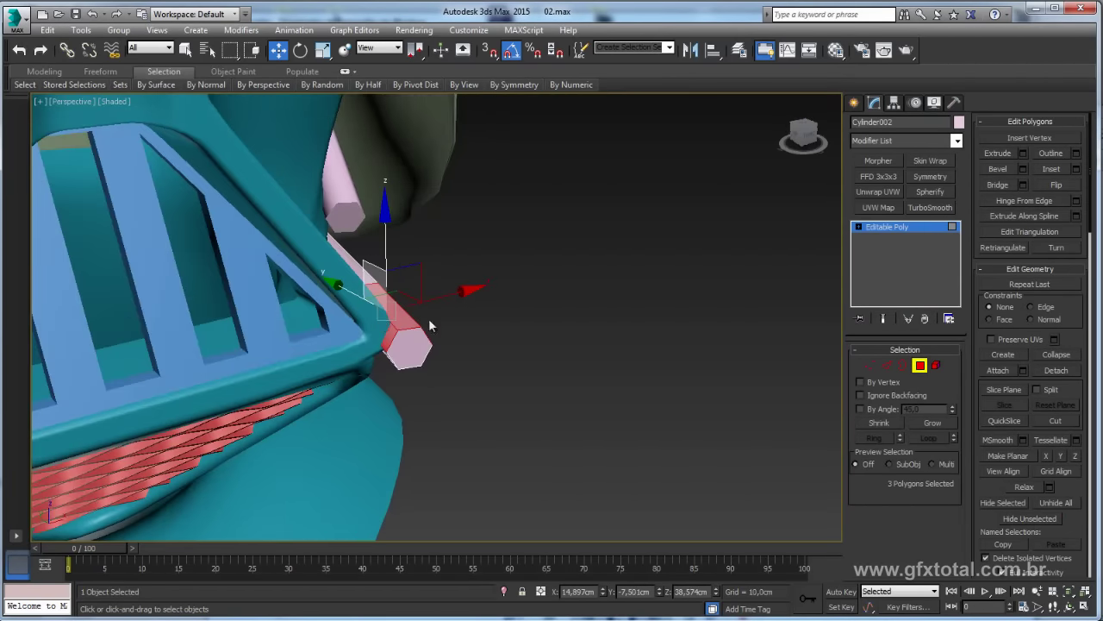
key("ctrl+d")
mouse_move(388, 366)
middle_mouse_down("alt")
mouse_move(424, 359)
mouse_move(881, 416)
middle_mouse_up("alt")
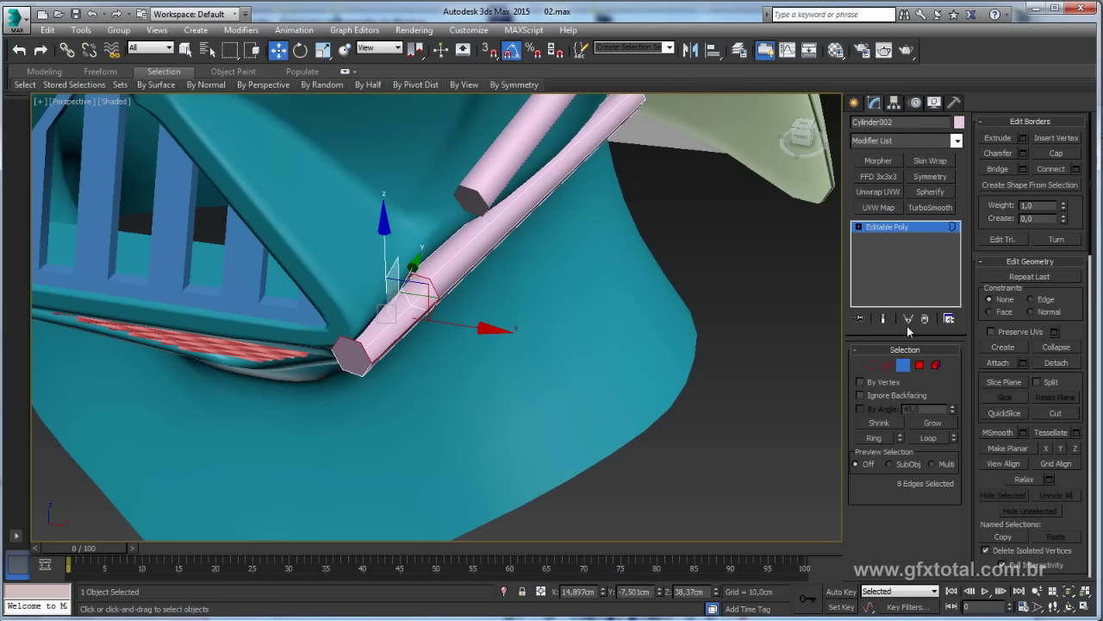
left_click(884, 227)
Work on the upper tube's end faces and select its open border
left_click(493, 186)
middle_click_drag(493, 186, 621, 259, "alt")
left_click(919, 365)
mouse_move(762, 312)
middle_mouse_down("alt")
mouse_move(524, 258)
mouse_move(363, 111)
middle_mouse_up("alt")
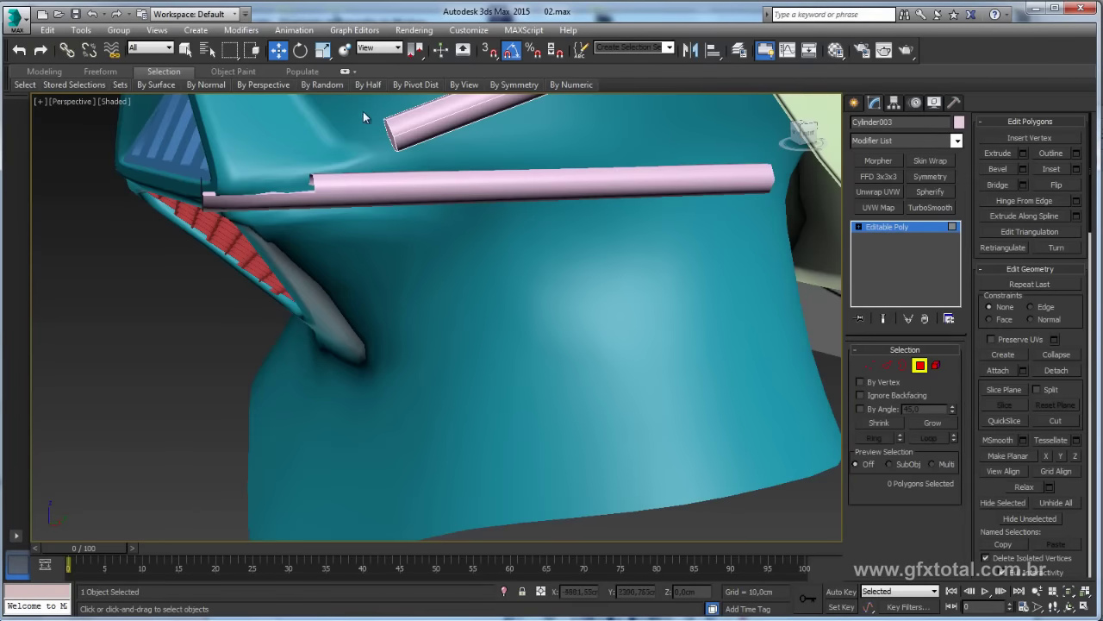
left_click(418, 157)
middle_click_drag(418, 157, 535, 253)
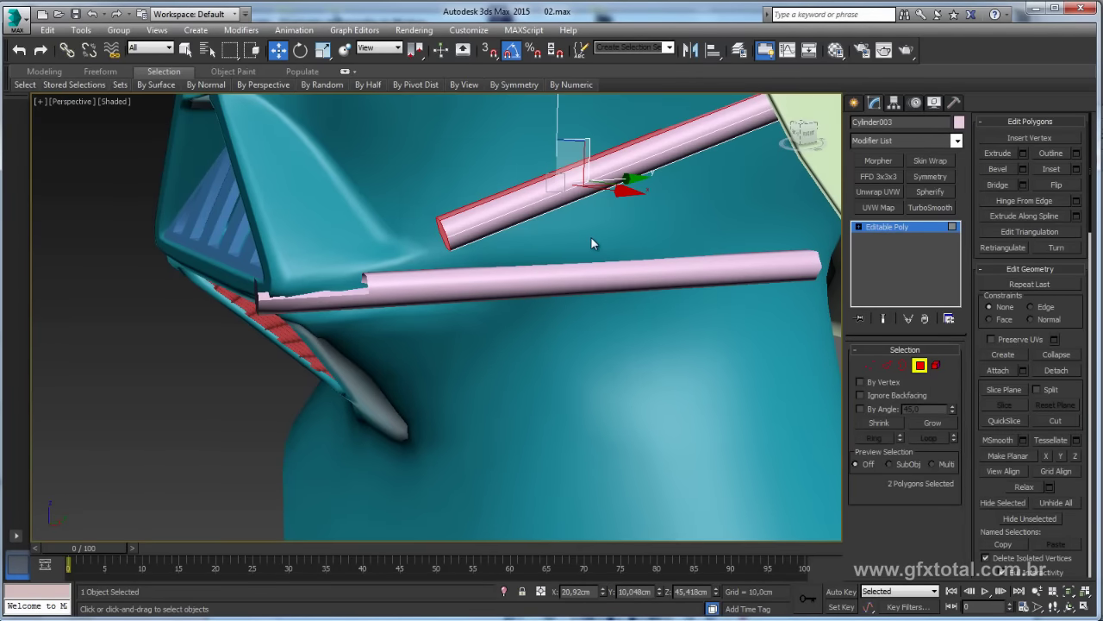
left_click(545, 157)
left_click(903, 364)
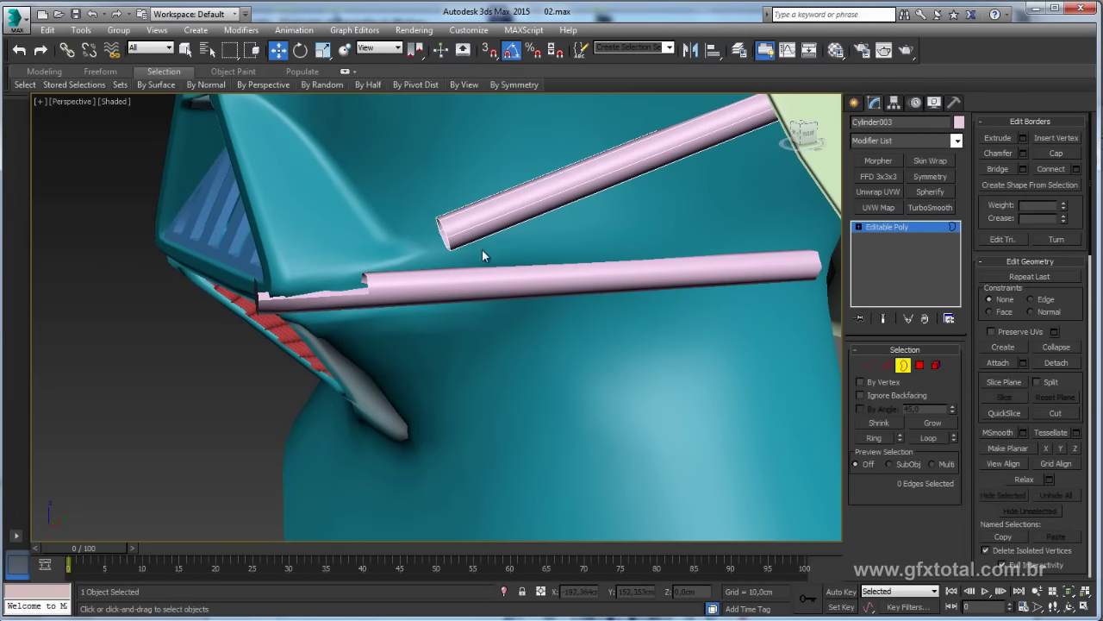
left_click(442, 234)
middle_click_drag(442, 233, 502, 293, "alt")
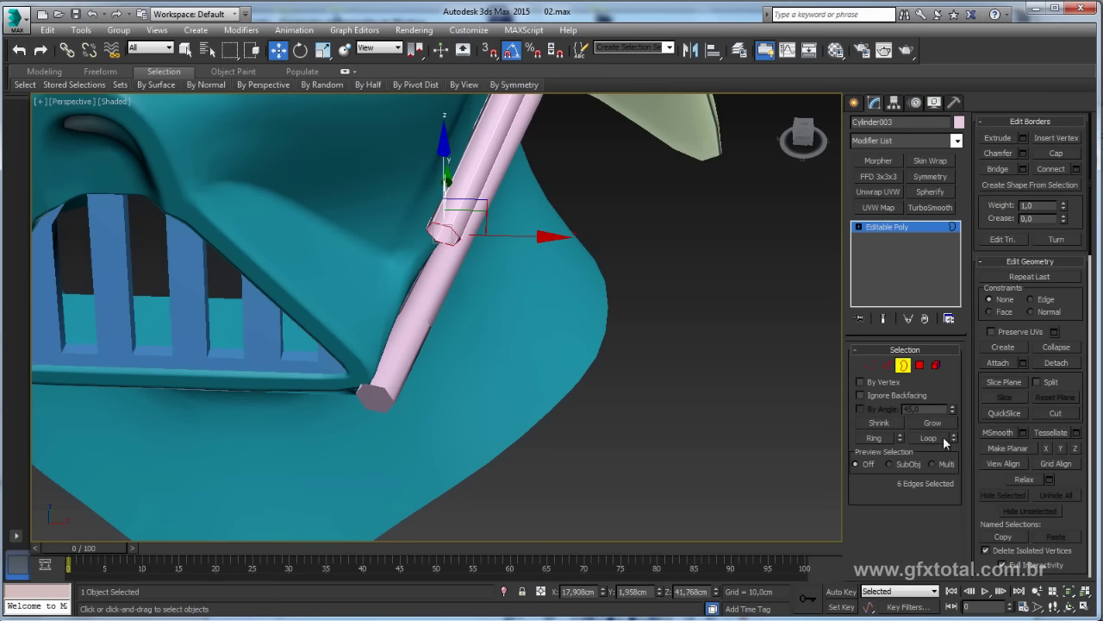
left_click(896, 227)
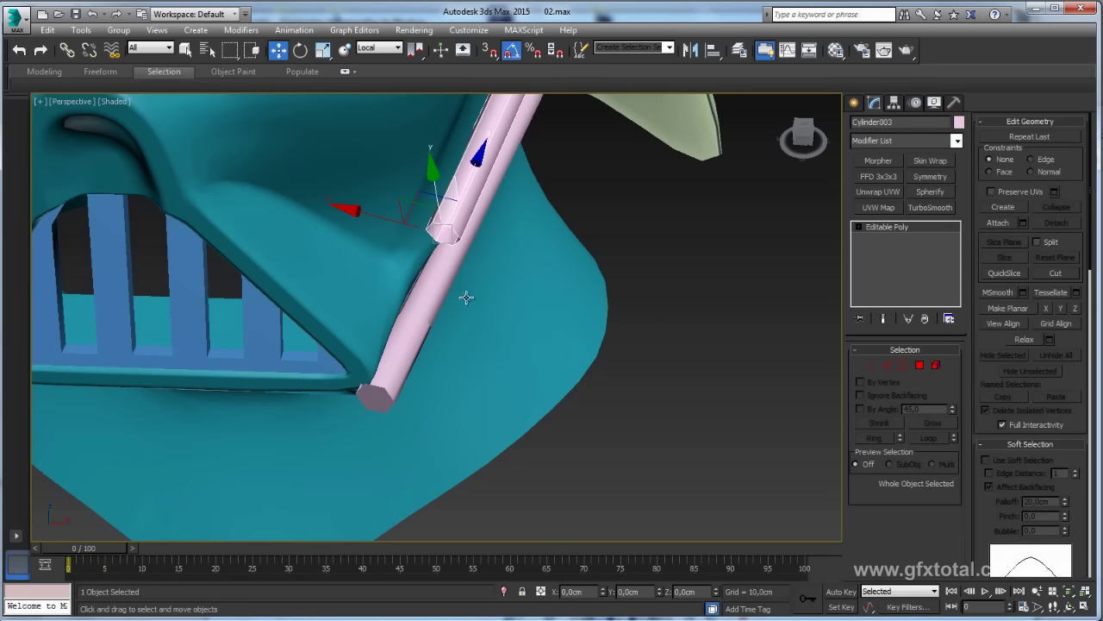
Attach Cylinder003 to Cylinder002 and bridge the two open borders into one tube
left_click(440, 292)
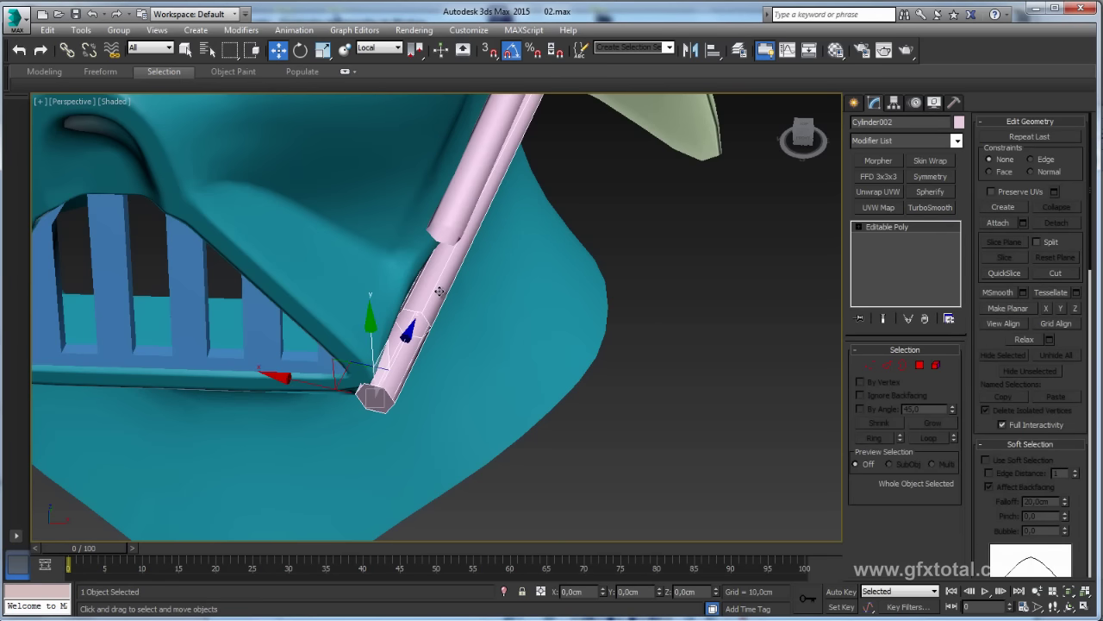
left_click(459, 206)
left_click(903, 365)
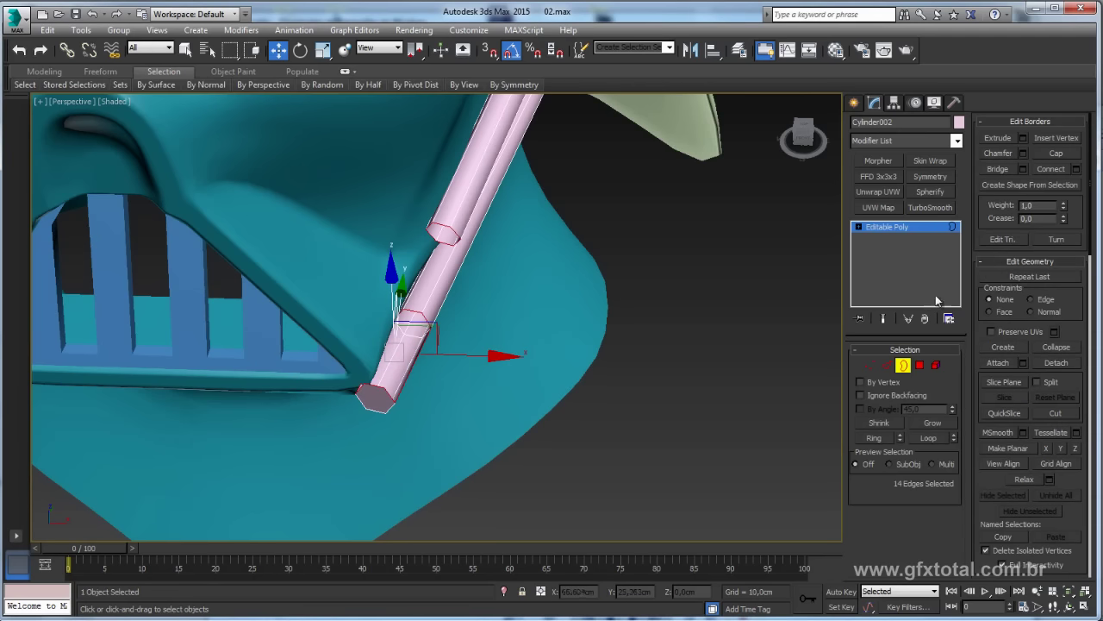
left_click(997, 169)
mouse_move(517, 334)
middle_mouse_down("alt")
mouse_move(420, 278)
mouse_move(386, 241)
mouse_move(395, 260)
mouse_move(448, 291)
mouse_move(586, 299)
mouse_move(560, 302)
middle_mouse_up("alt")
Add TurboSmooth to the V-tube and raise its iterations to 3
left_click(887, 228)
left_click(930, 207)
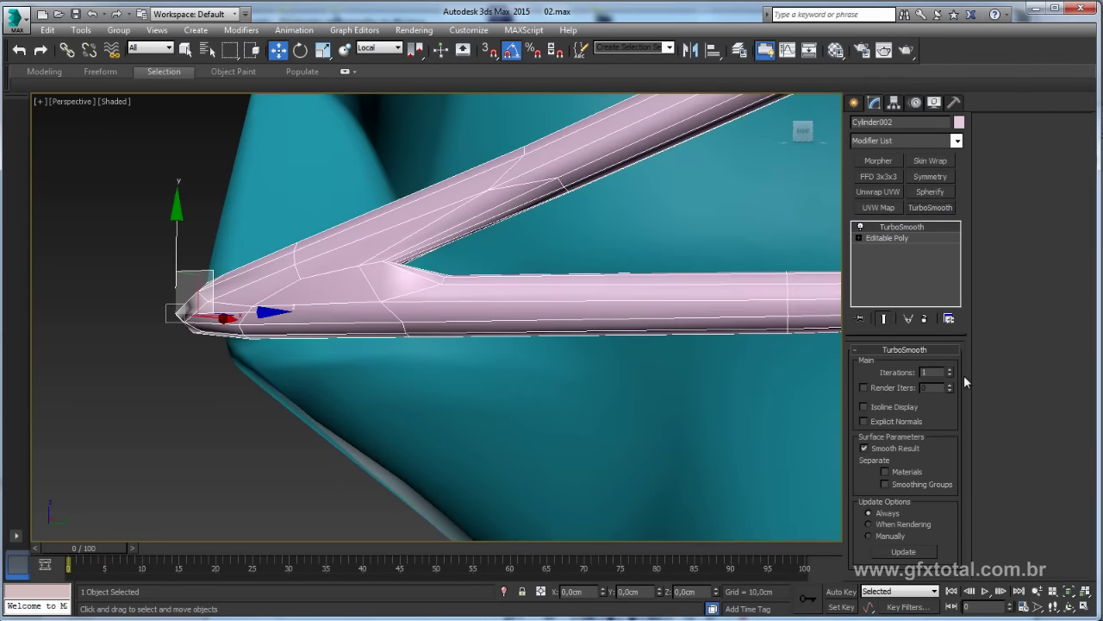
left_click(950, 369)
left_click(950, 369)
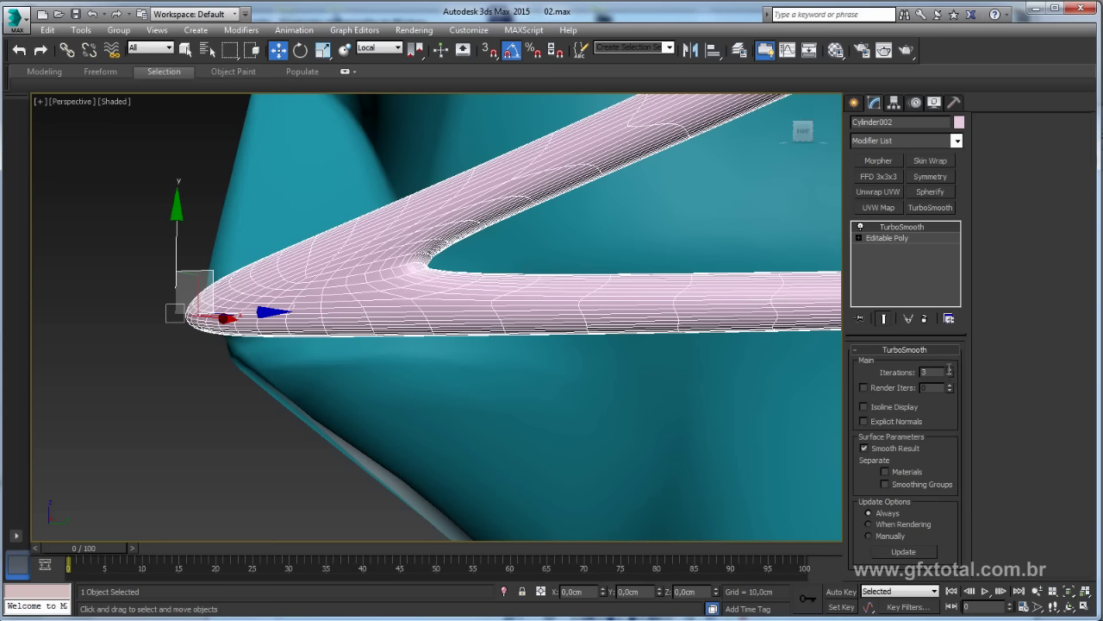
mouse_move(150, 278)
middle_mouse_down("alt")
mouse_move(419, 335)
mouse_move(352, 320)
middle_mouse_up("alt")
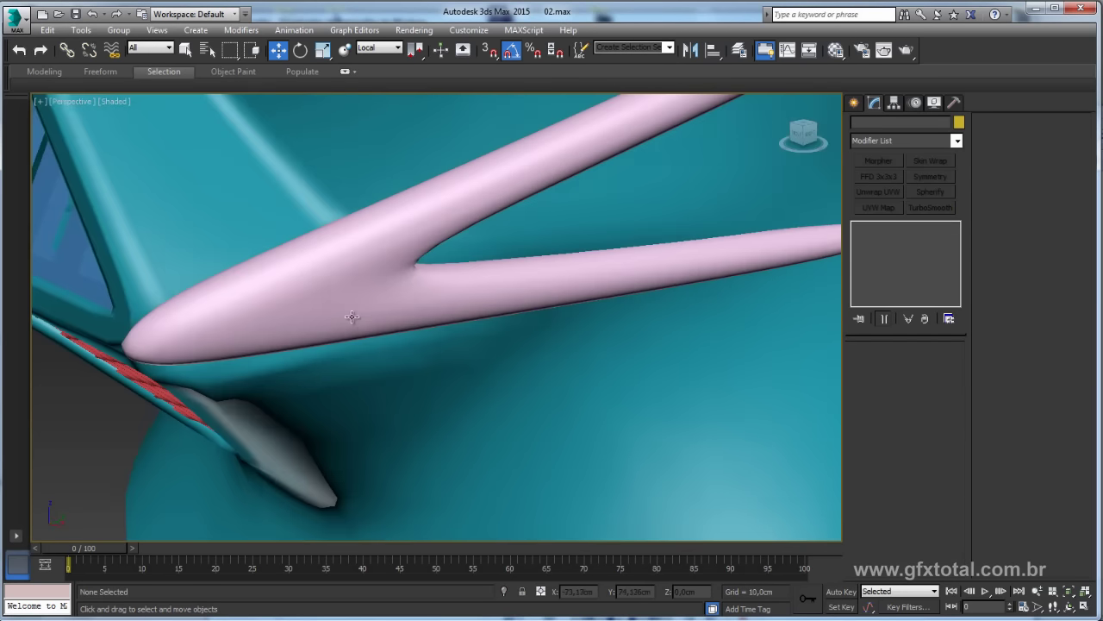
Extrude the tube's front end-cap polygon by about 0.14cm
left_click(897, 238)
left_click(919, 364)
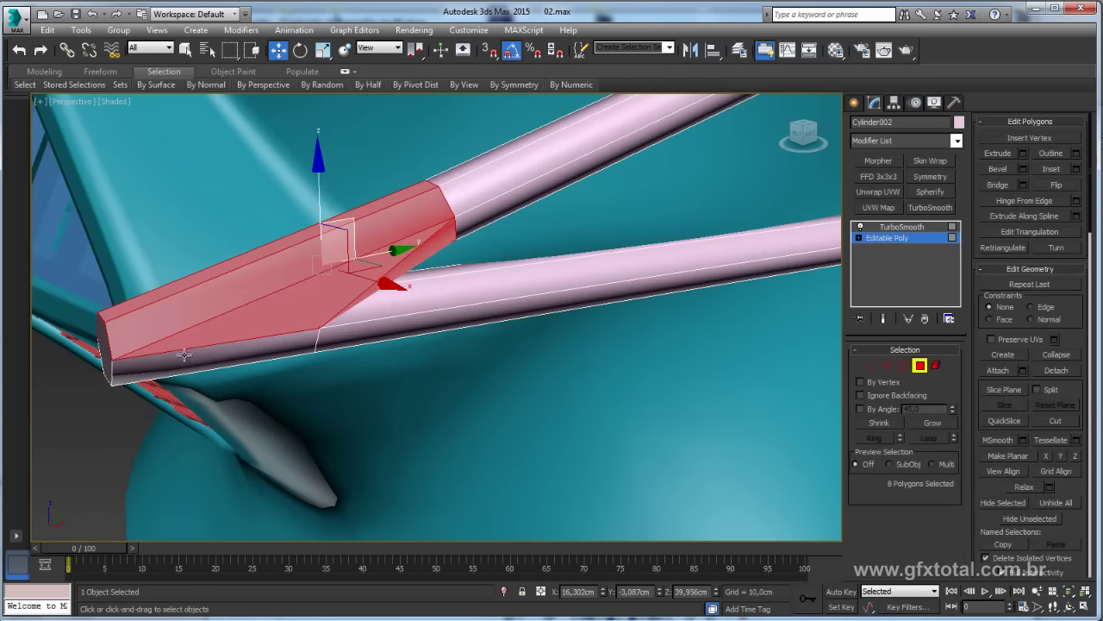
middle_click_drag(166, 355, 311, 332, "alt")
left_click(184, 357)
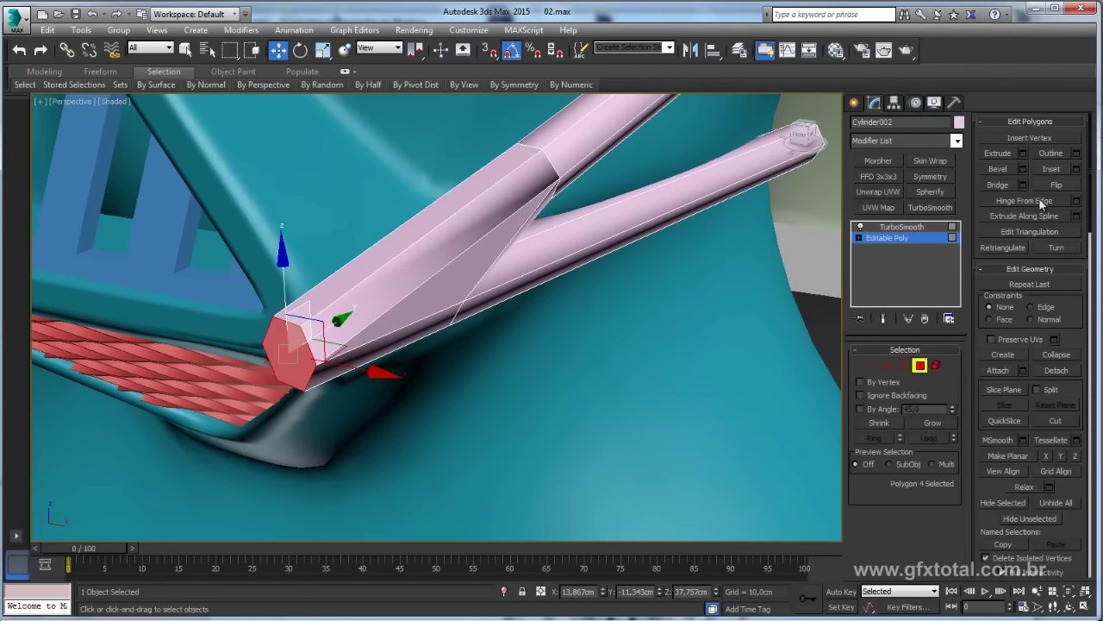
left_click(1023, 153)
left_click_drag(445, 344, 445, 348)
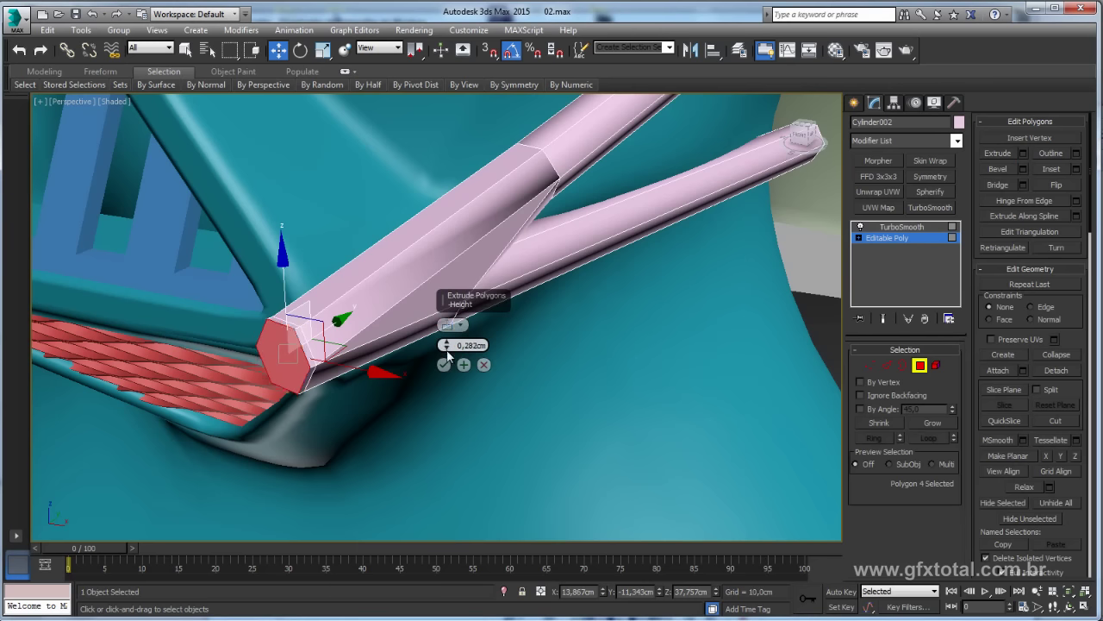
left_click(444, 364)
Inset the end-cap polygon by 1.0cm and view the smoothed result
left_click(1077, 169)
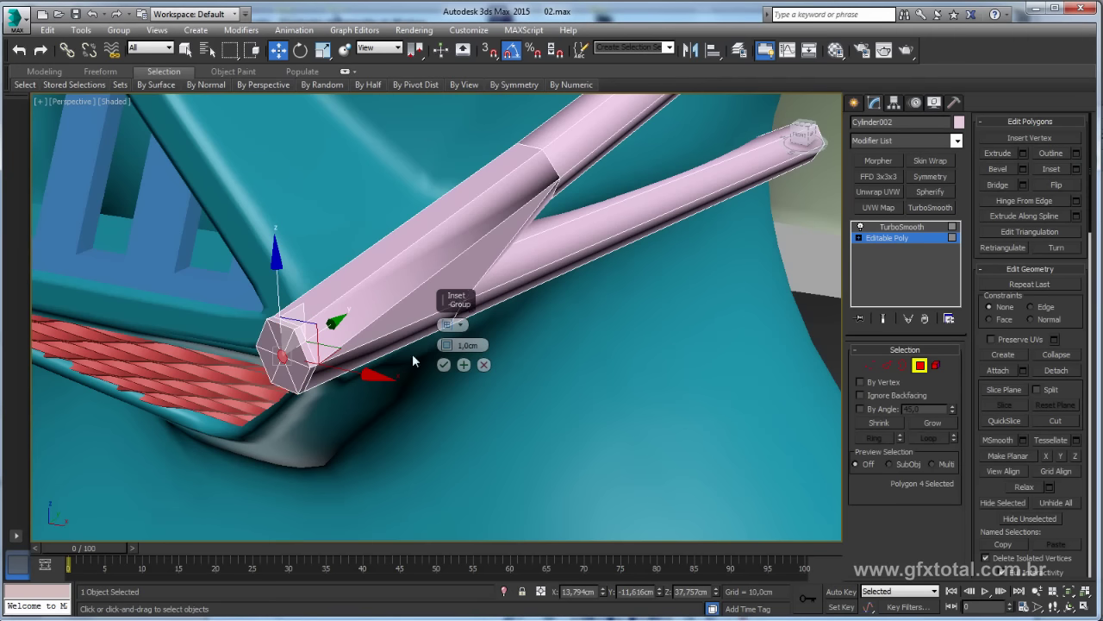
left_click_drag(448, 343, 449, 347)
left_click(446, 366)
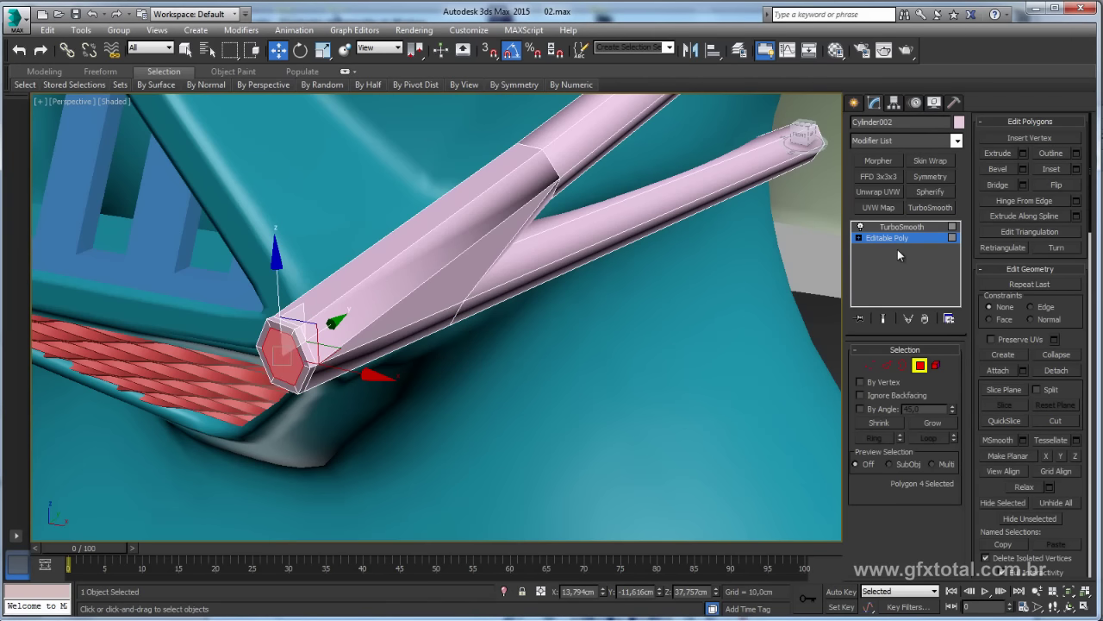
left_click(900, 227)
mouse_move(546, 295)
middle_mouse_down("alt")
mouse_move(535, 308)
mouse_move(627, 370)
mouse_move(737, 300)
middle_mouse_up("alt")
scroll(535, 307, "down", 3)
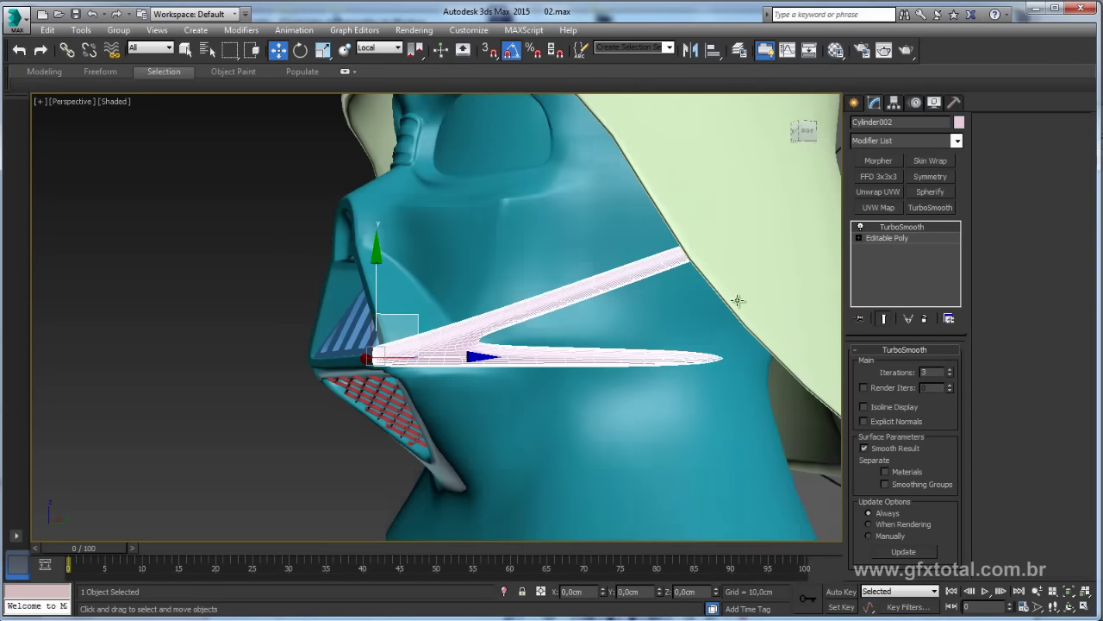
Connect new edge loops along the lengthwise edges of the lower tube arm
left_click(897, 239)
left_click(887, 365)
middle_click_drag(630, 414, 663, 408, "alt")
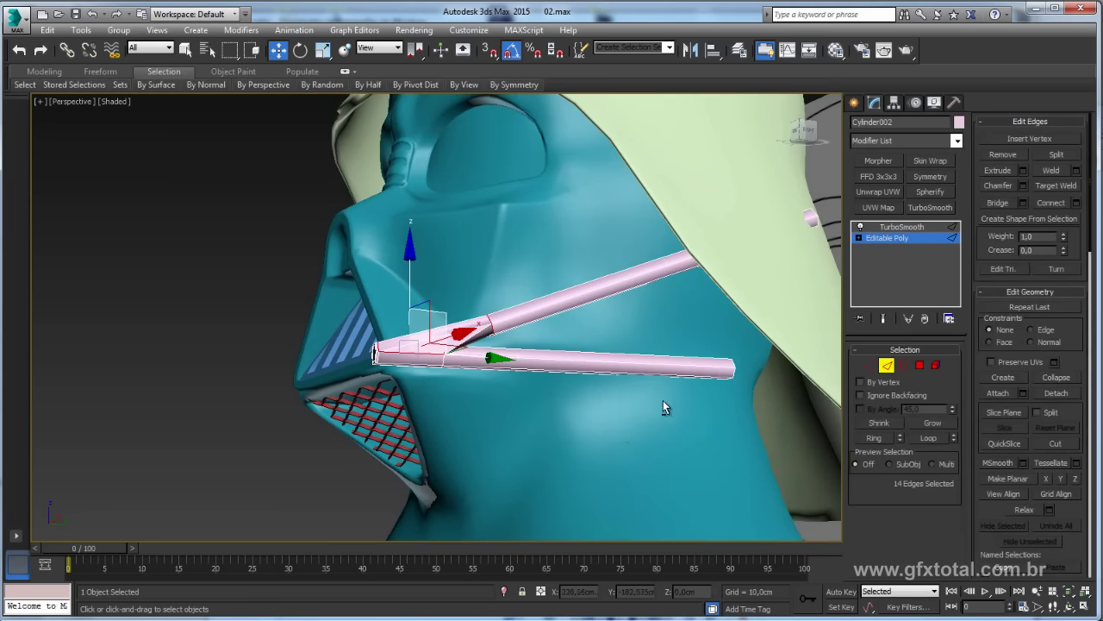
double_click(621, 365)
left_click(1077, 202)
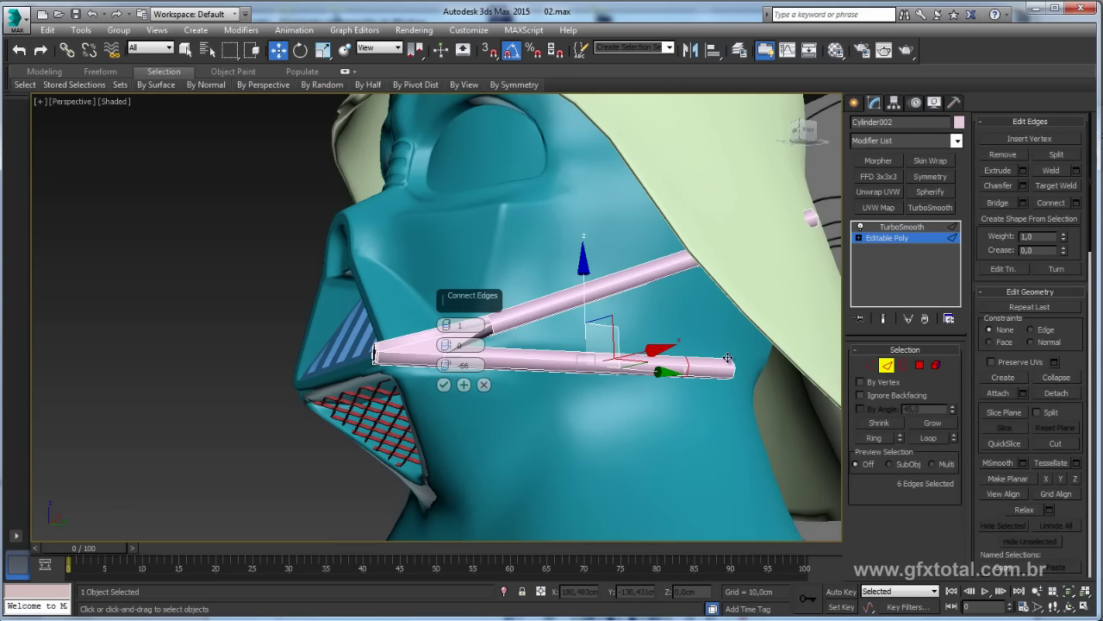
left_click_drag(463, 358, 462, 365)
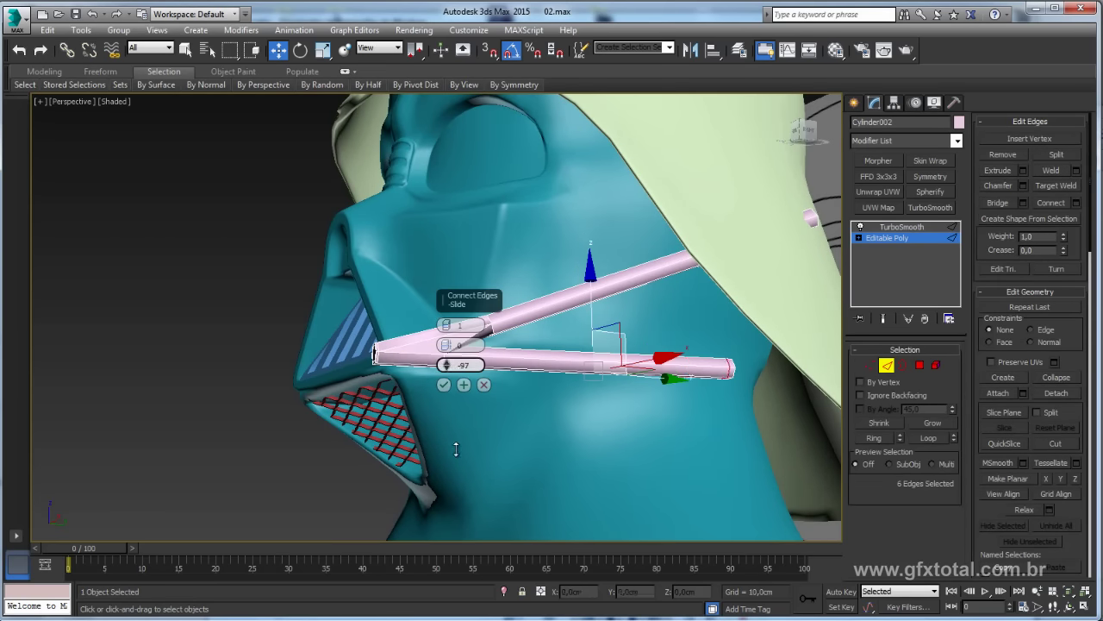
left_click_drag(456, 442, 456, 431)
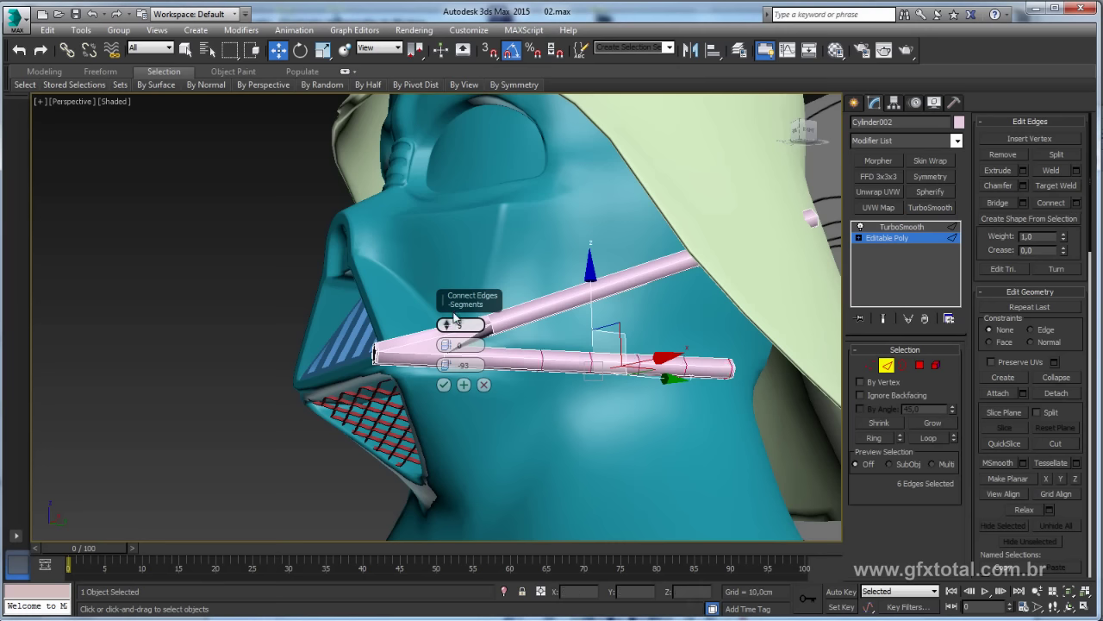
left_click(444, 385)
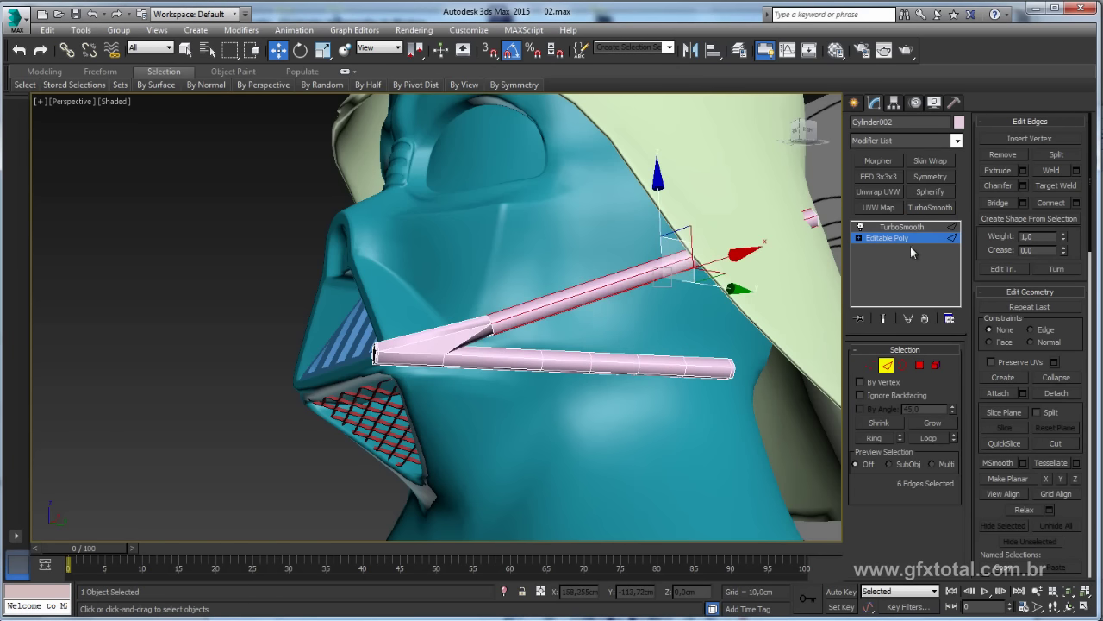
Add connecting edge loops along the upper tube arm and reselect the smoothed tube
left_click(1076, 203)
mouse_move(695, 342)
middle_mouse_down("alt")
mouse_move(571, 285)
mouse_move(608, 323)
middle_mouse_up("alt")
key("4")
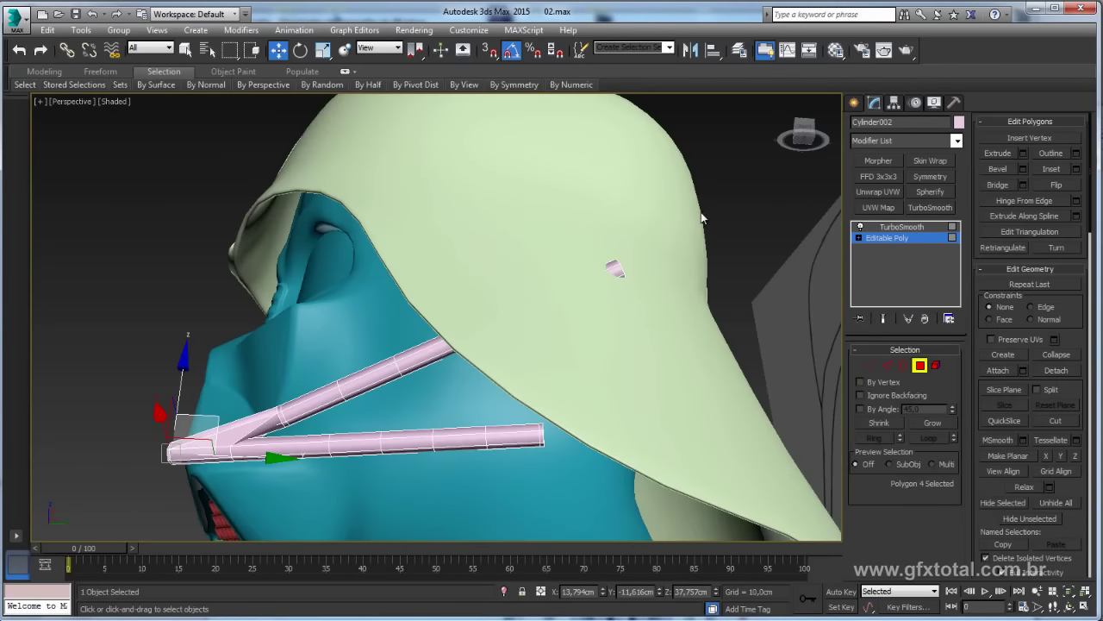
left_click(608, 401)
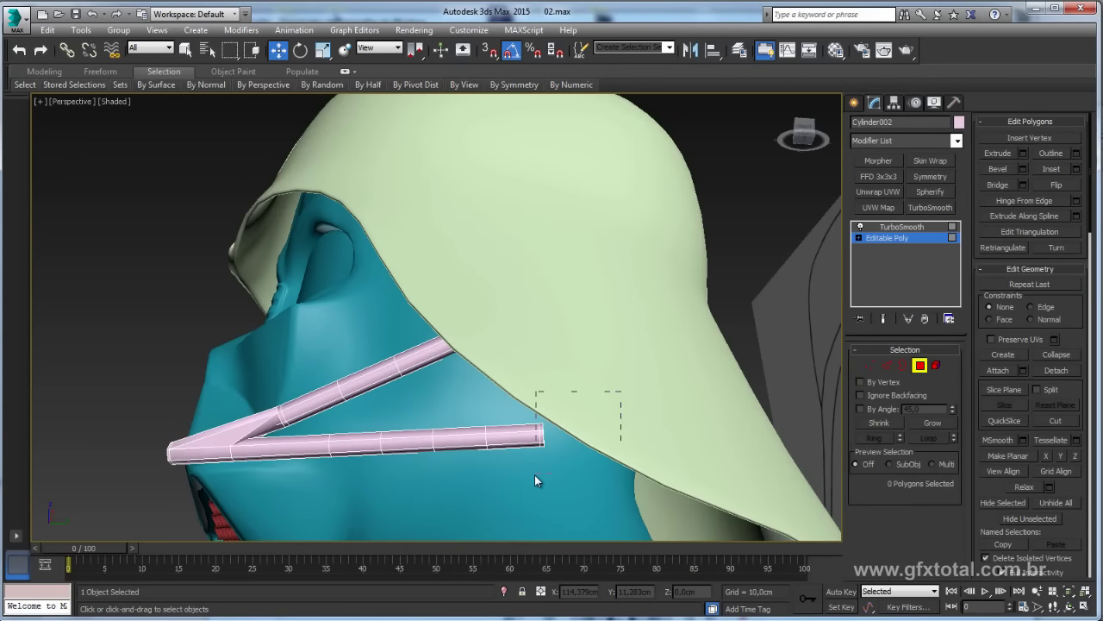
left_click_drag(534, 480, 534, 483)
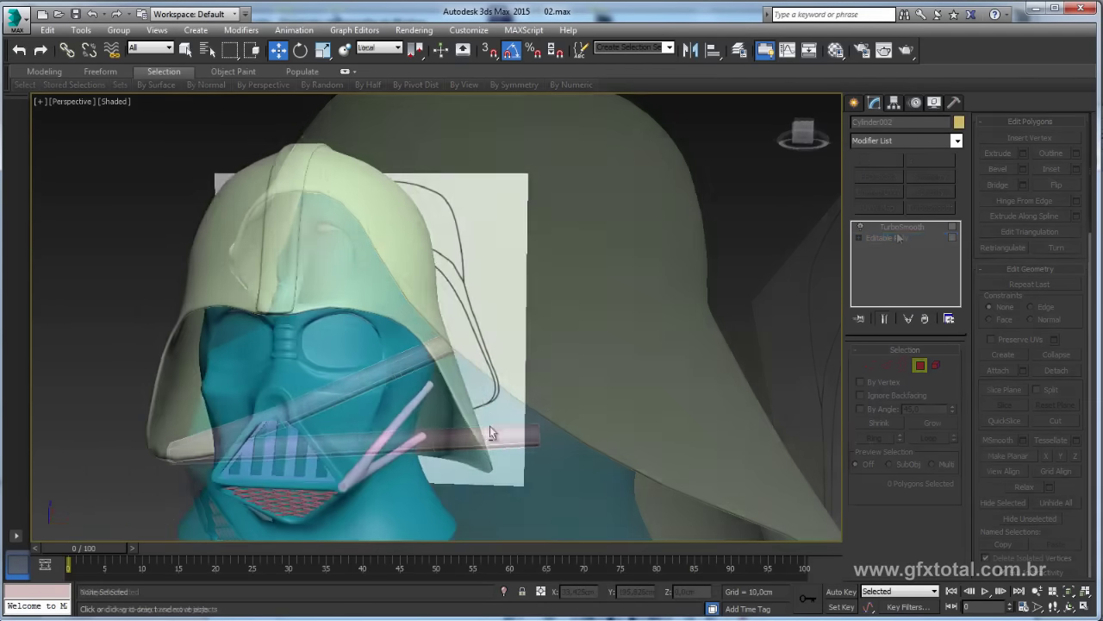
middle_click_drag(604, 302, 655, 293, "alt")
left_click(656, 290)
Orbit to a frontal view, selecting the tube by the grille and then the face mesh
scroll(601, 306, "up", 3)
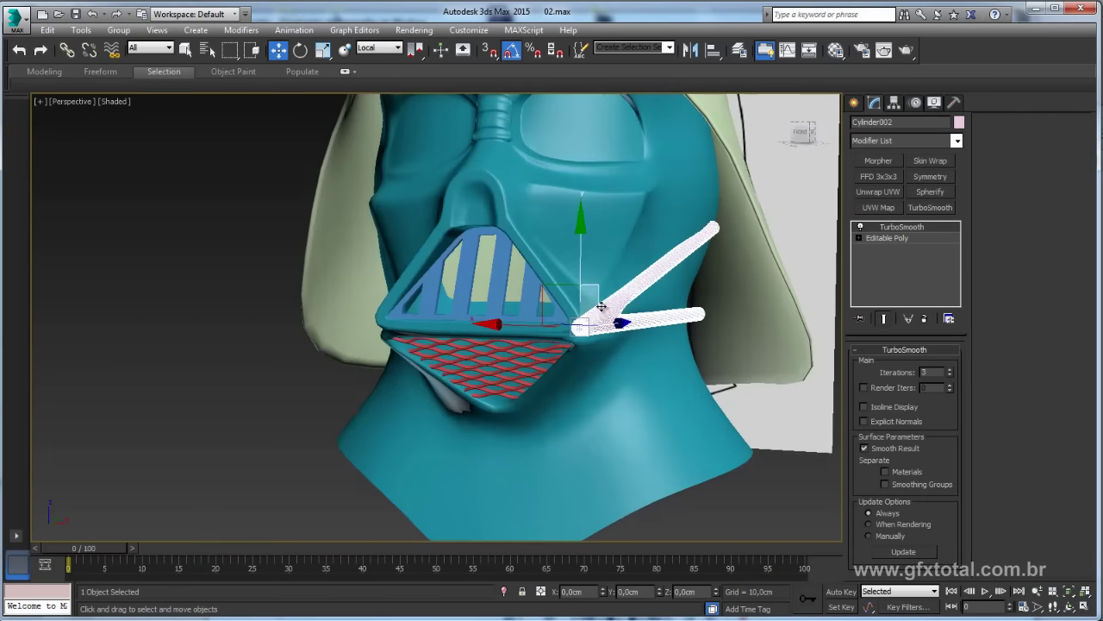
scroll(600, 306, "up", 3)
scroll(583, 323, "up", 2)
middle_click_drag(509, 325, 607, 351, "alt")
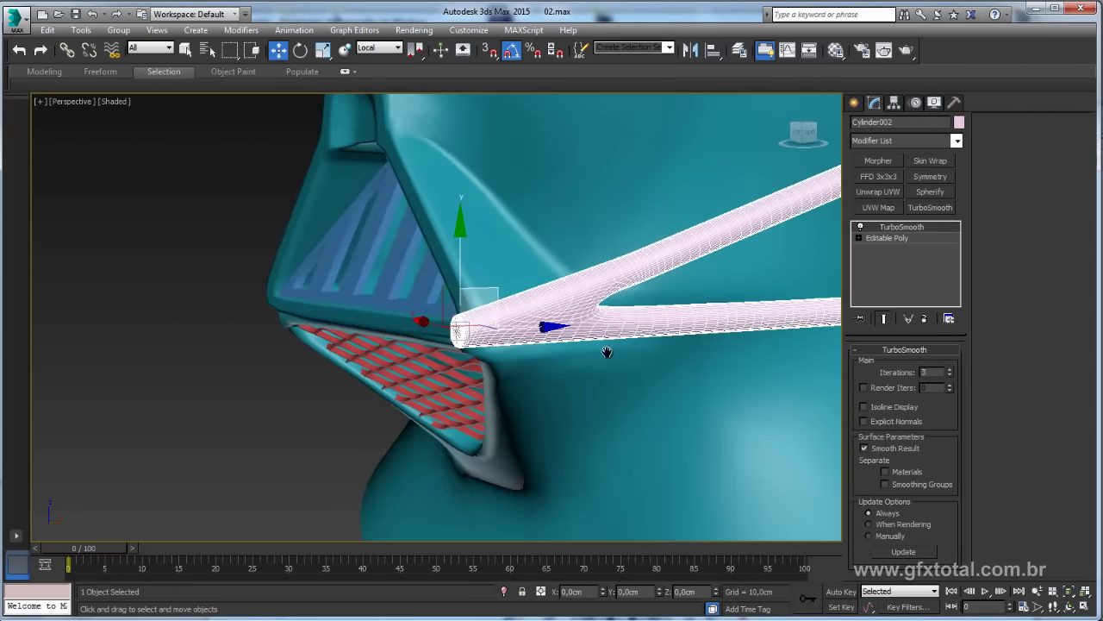
scroll(607, 352, "down", 5)
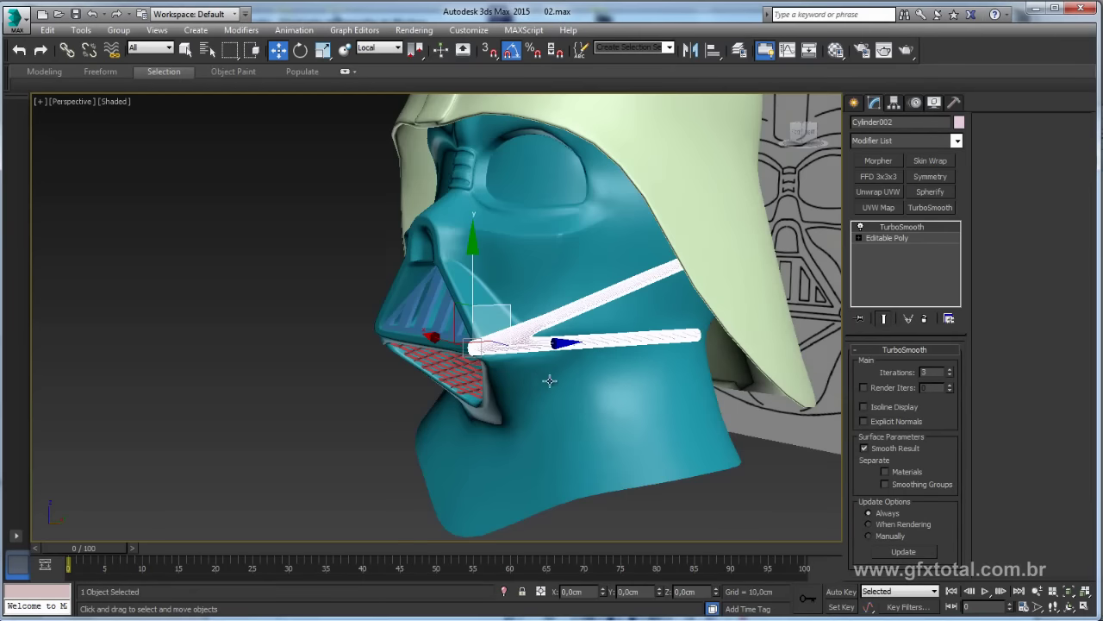
mouse_move(549, 377)
middle_mouse_down("alt")
mouse_move(653, 375)
mouse_move(587, 402)
middle_mouse_up("alt")
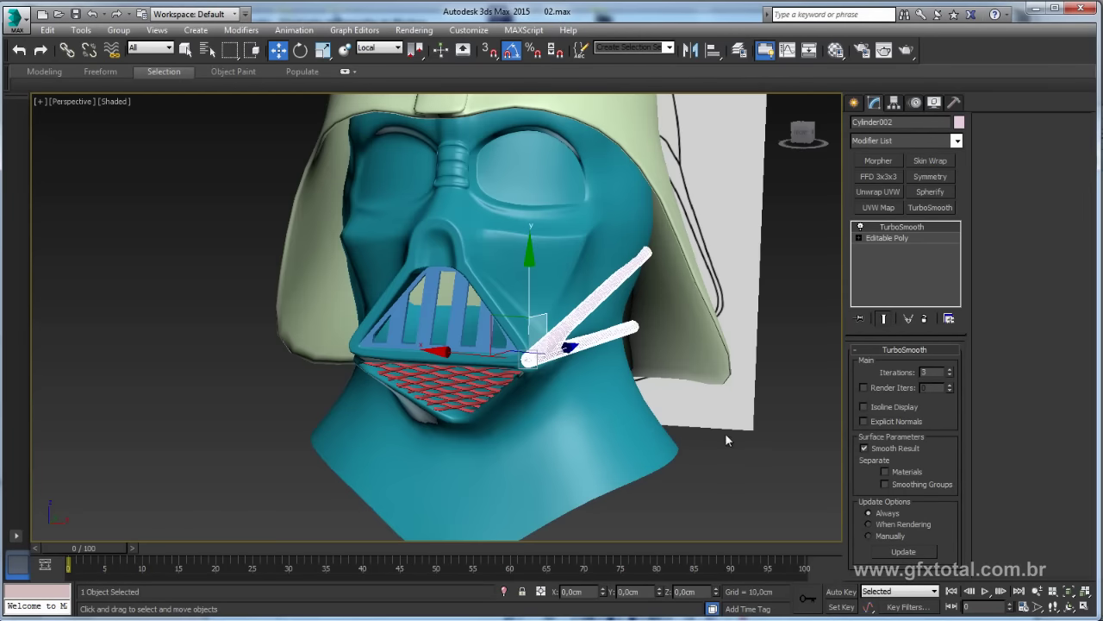
left_click(725, 433)
middle_click_drag(642, 460, 599, 412, "alt")
left_click(561, 366)
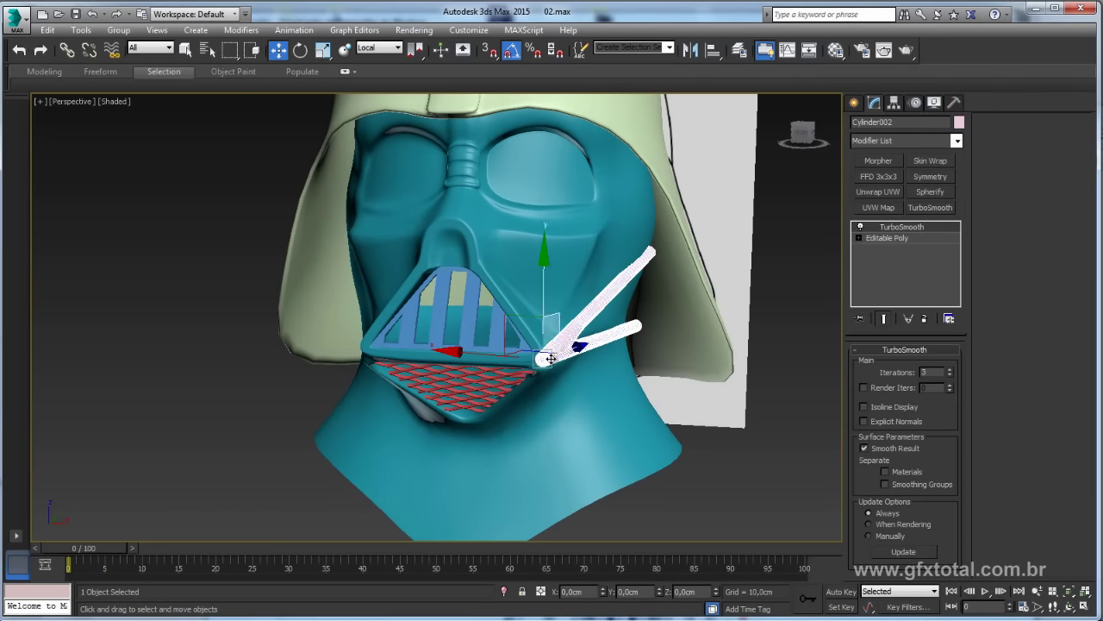
middle_click_drag(563, 365, 626, 265, "alt")
left_click(625, 264)
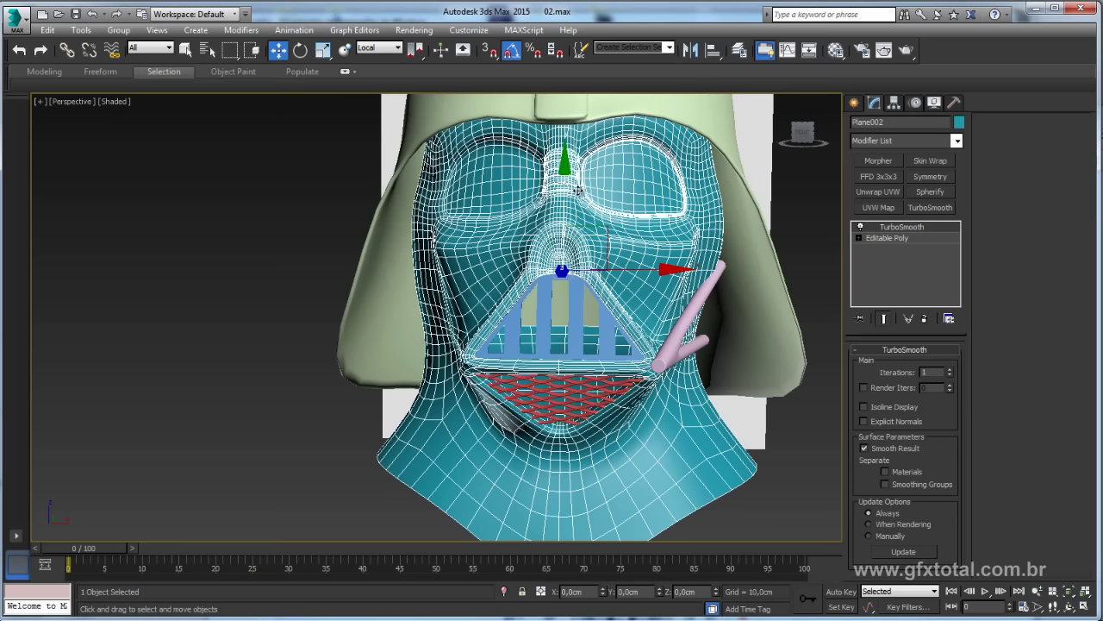
Align the tube's pivot to Plane002's pivot point with Affect Pivot Only
left_click(672, 342)
left_click(893, 103)
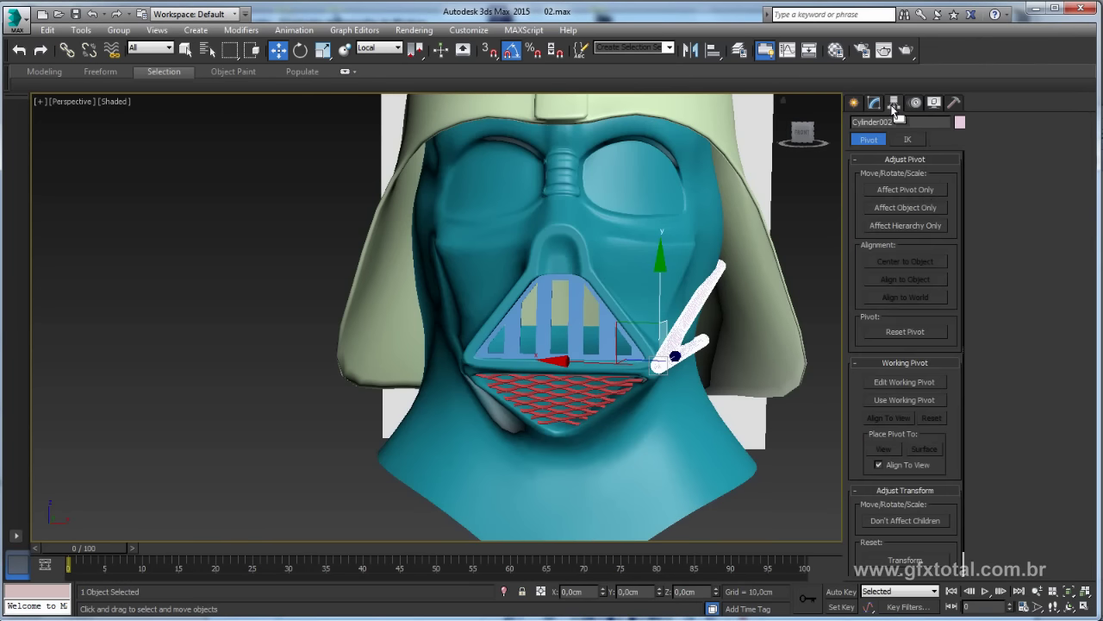
left_click(905, 189)
key("alt+a")
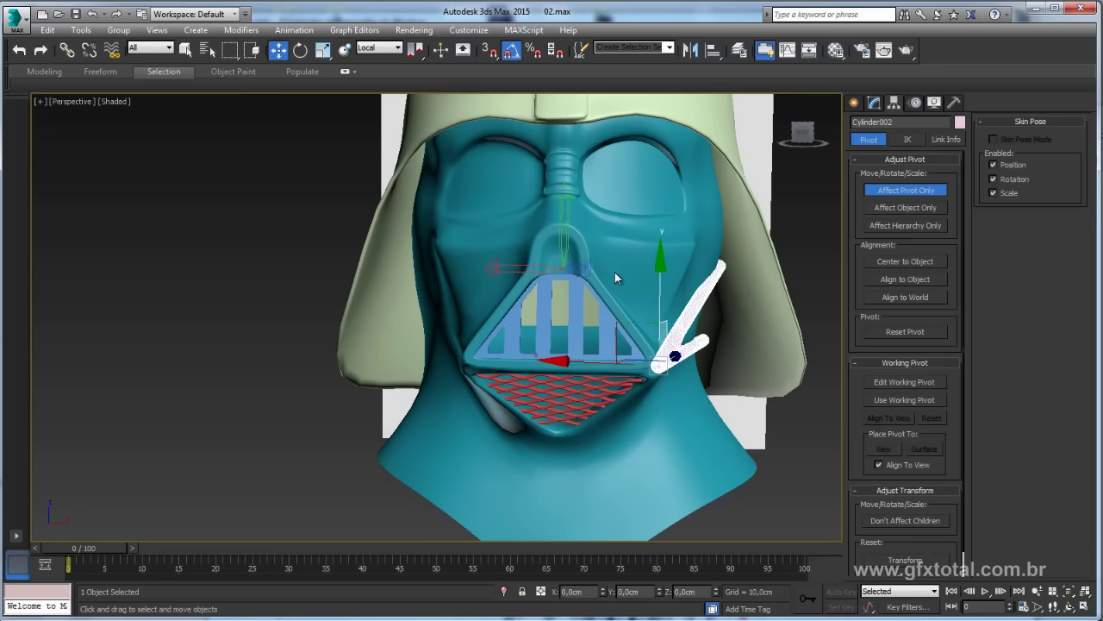
left_click(614, 272)
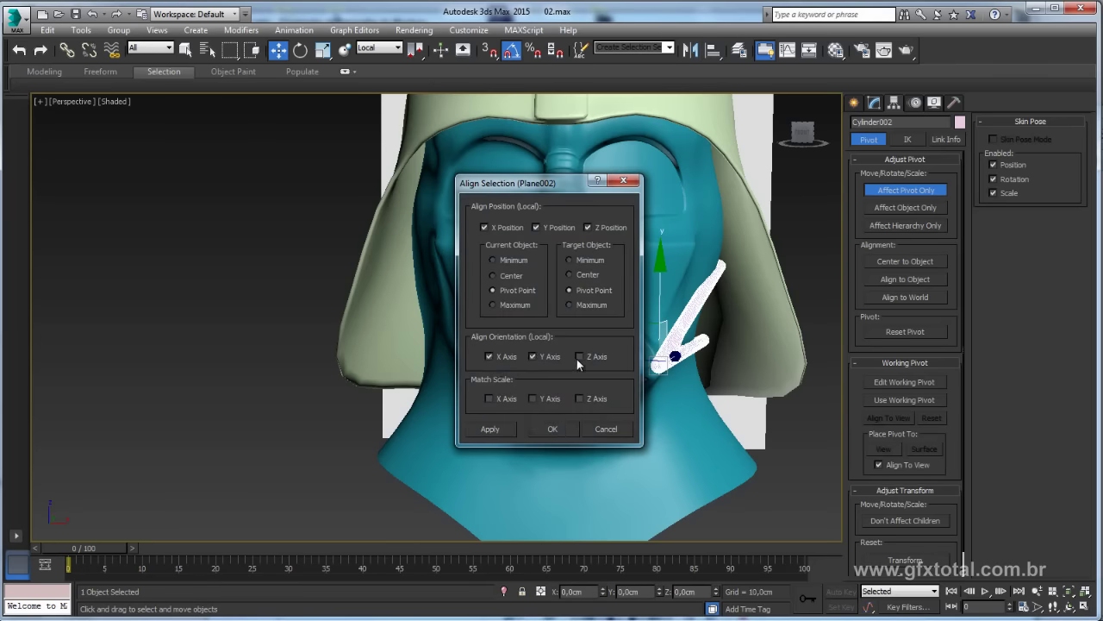
left_click(564, 422)
left_click(905, 190)
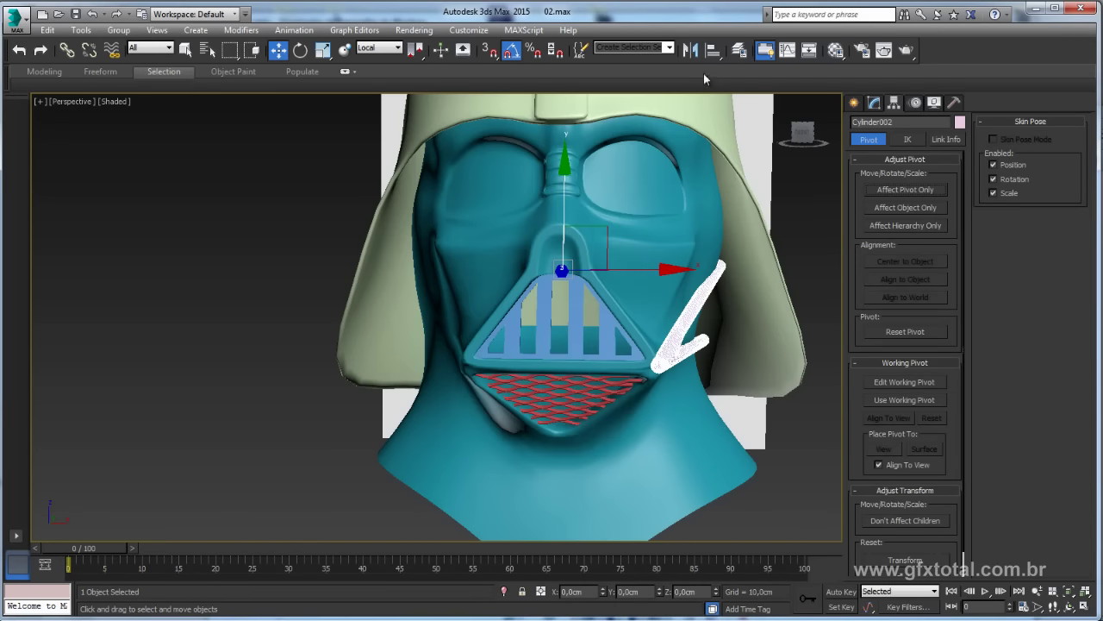
Mirror a copy of the tube on X onto the mask's other cheek
left_click(690, 50)
left_click(521, 337)
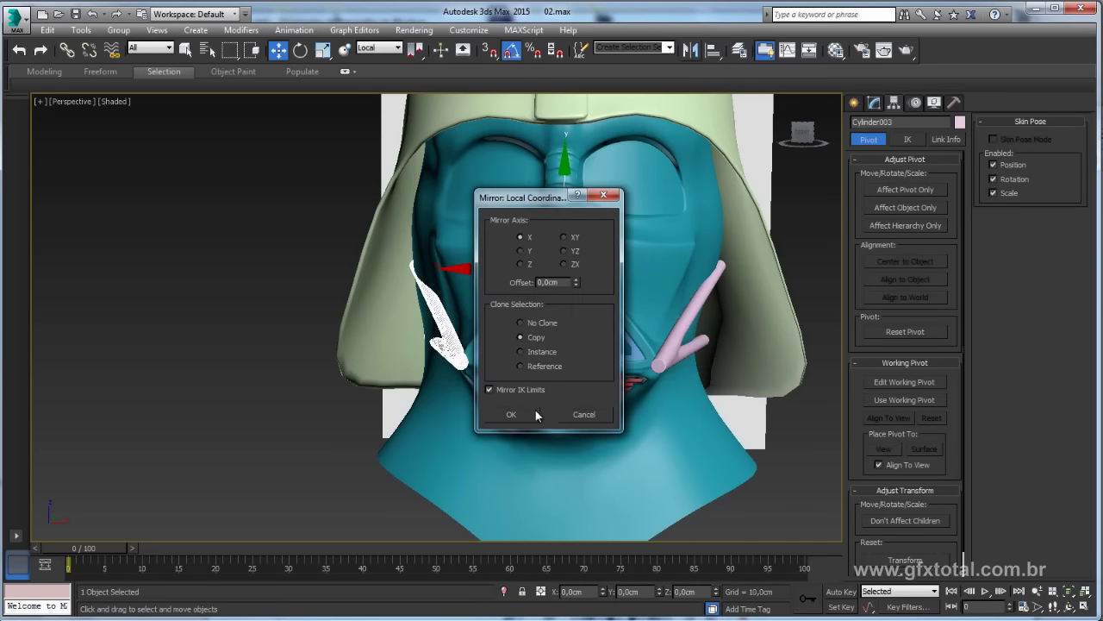
left_click(511, 414)
mouse_move(511, 414)
middle_mouse_down("alt")
mouse_move(618, 421)
mouse_move(629, 492)
mouse_move(664, 436)
mouse_move(583, 366)
middle_mouse_up("alt")
mouse_move(513, 315)
middle_mouse_down("alt")
mouse_move(626, 360)
mouse_move(575, 371)
middle_mouse_up("alt")
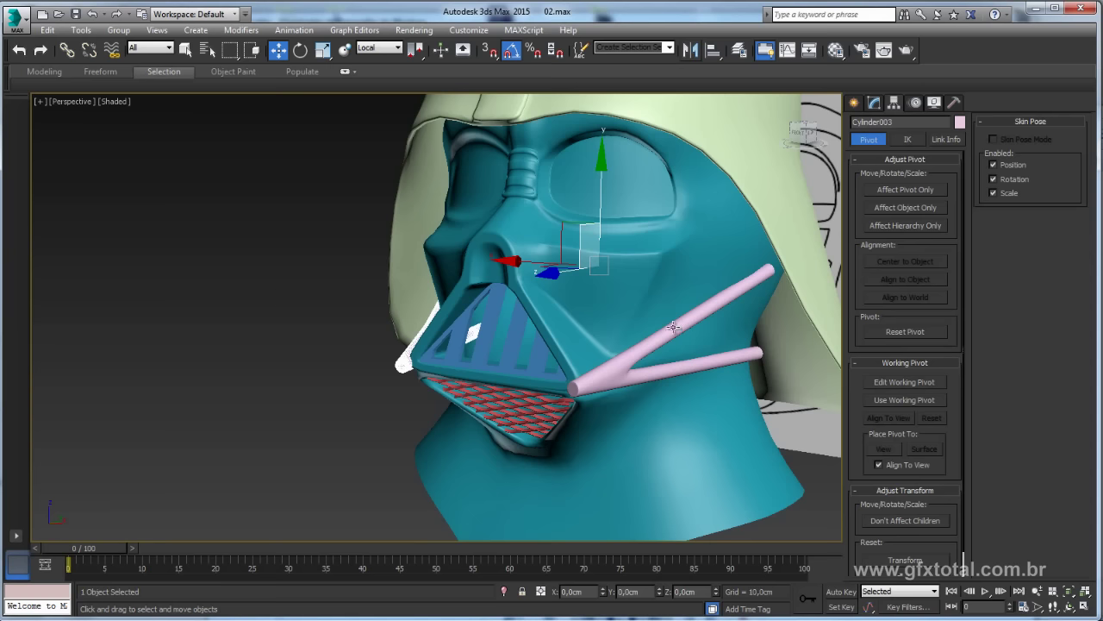
Draw a small cylinder below the helmet's neck
left_click_drag(576, 353, 584, 381)
middle_click_drag(683, 347, 656, 350, "alt")
left_click(874, 103)
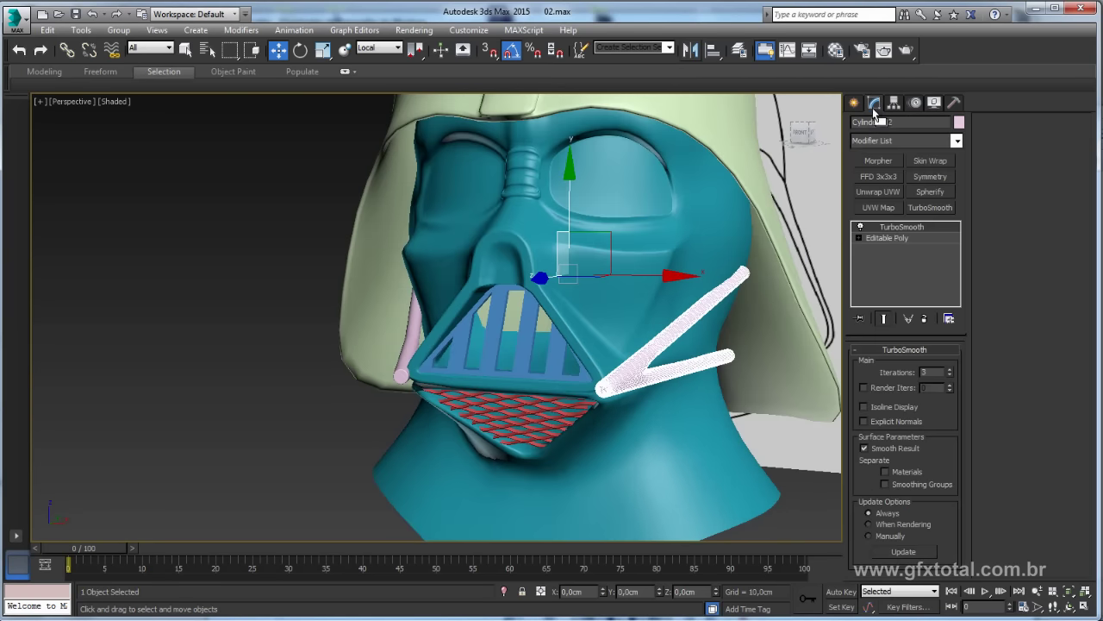
left_click(886, 237)
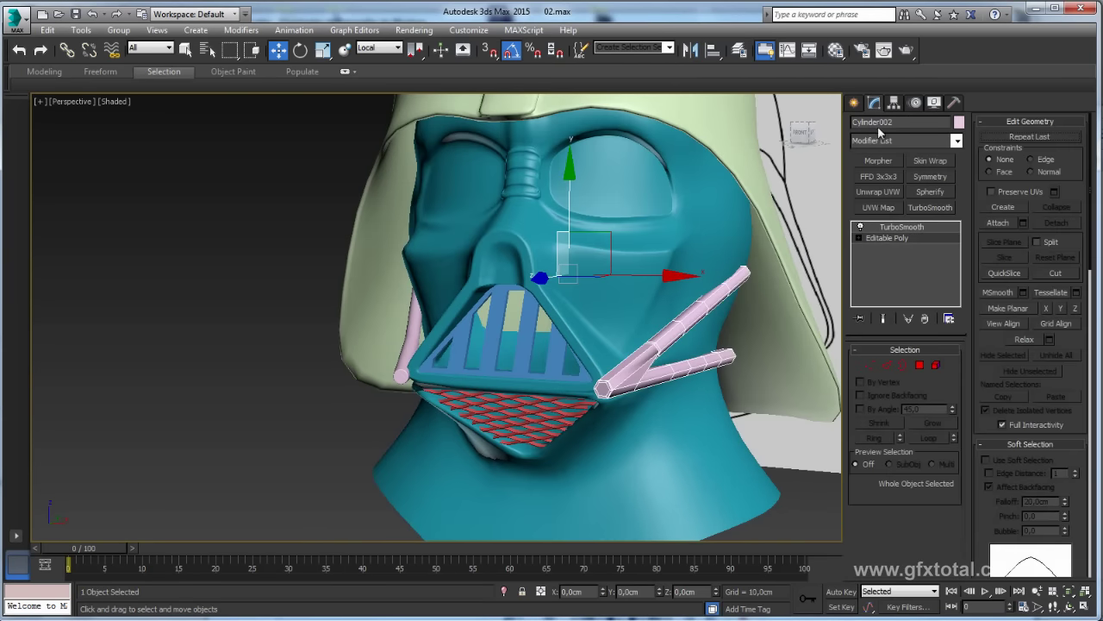
left_click(854, 102)
left_click(889, 219)
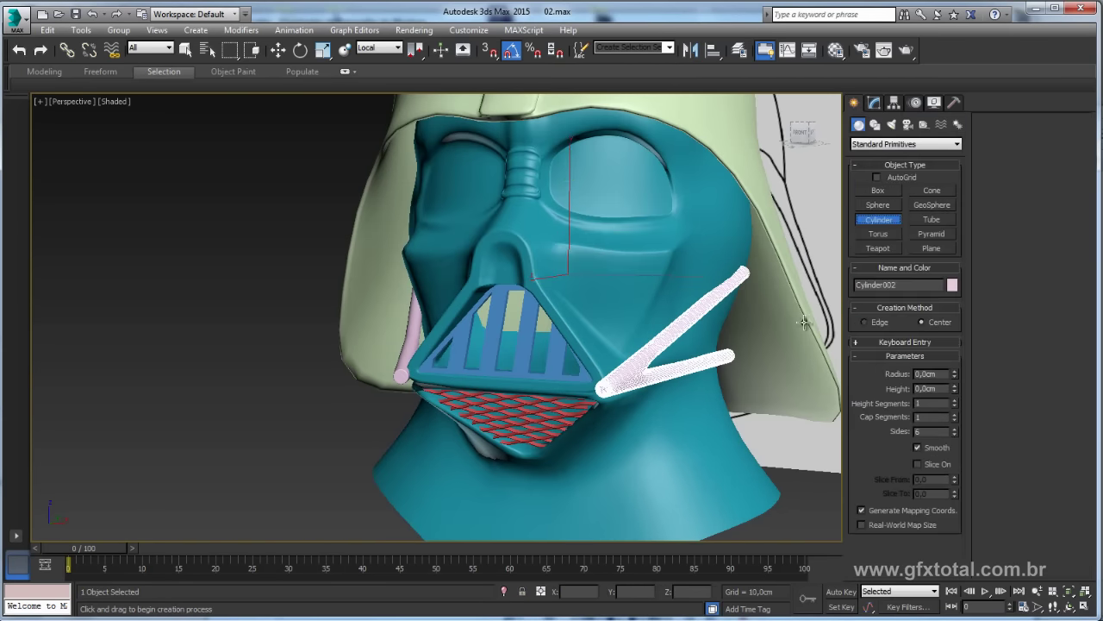
middle_click_drag(604, 345, 655, 450, "alt")
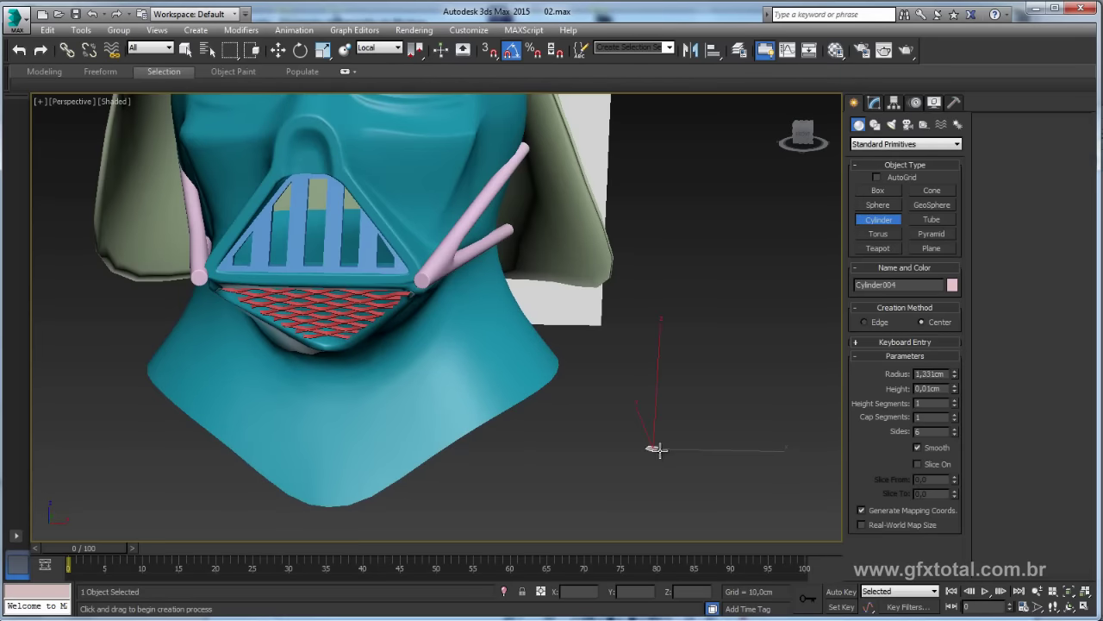
right_click(663, 439)
Check the helmet reference photo, then return to the scene
key("alt+Tab")
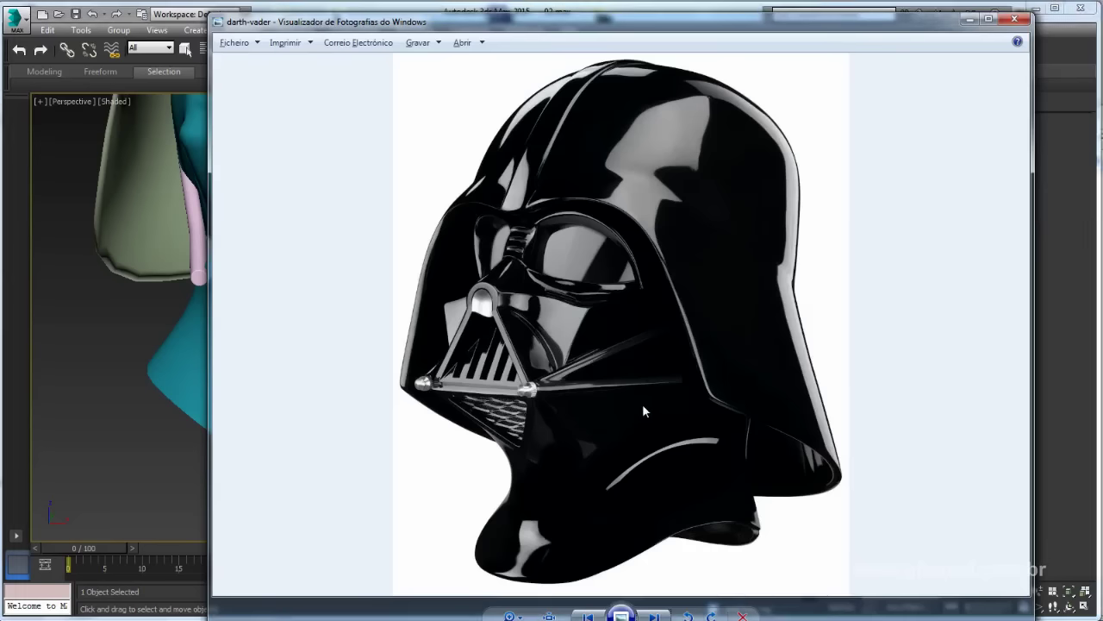
scroll(520, 395, "up", 3)
scroll(520, 395, "up", 2)
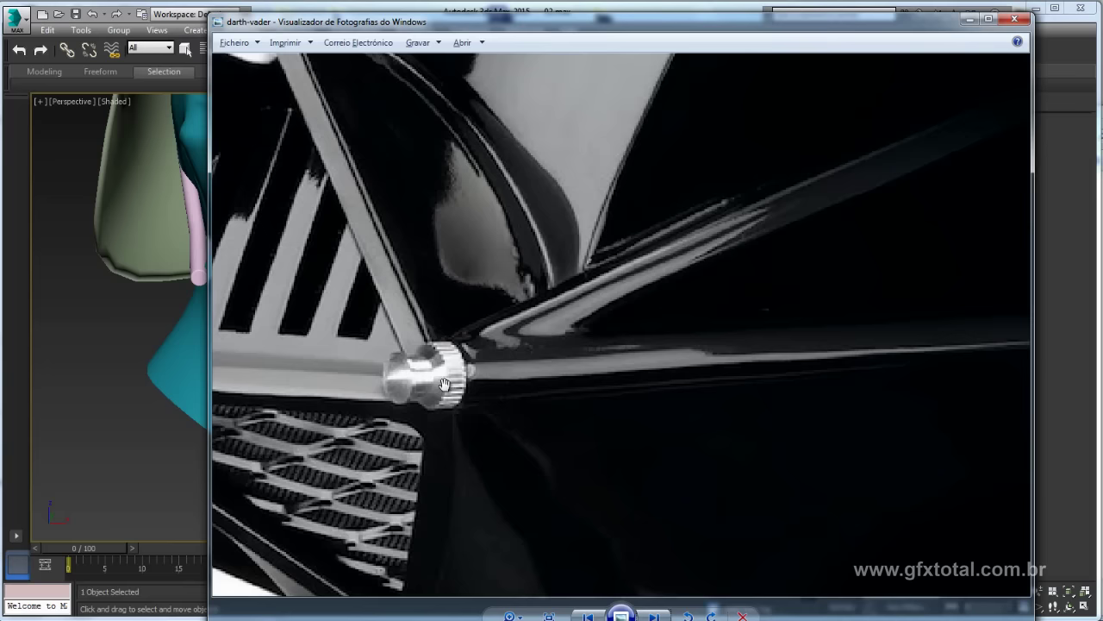
scroll(520, 394, "down", 5)
key("alt+Tab")
scroll(634, 426, "up", 2)
scroll(633, 425, "up", 3)
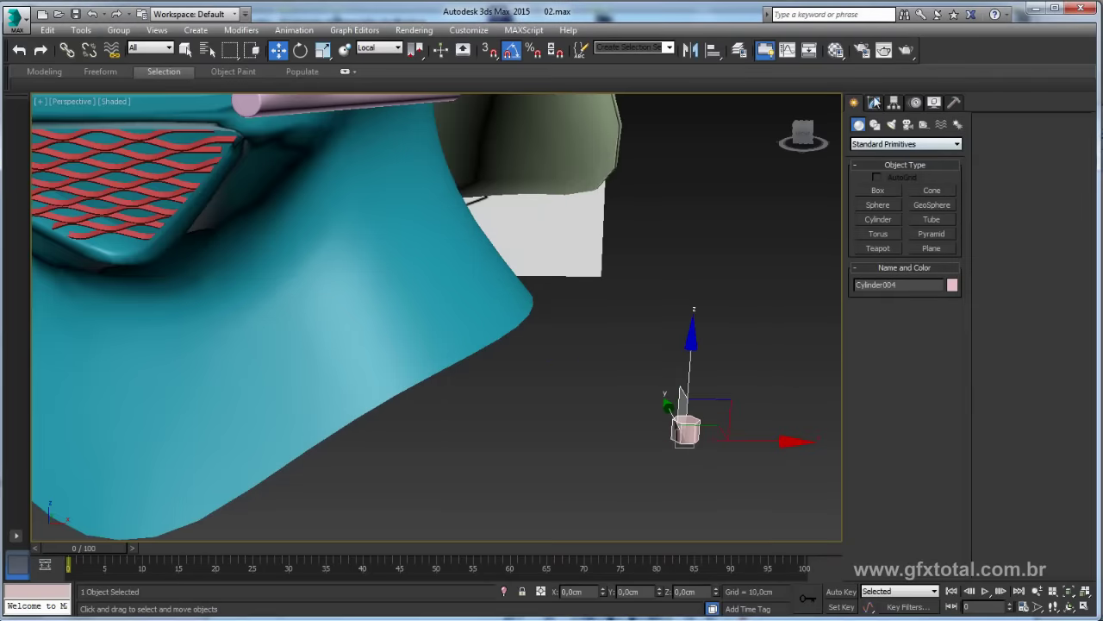
Give the cylinder 32 sides and convert it to Editable Poly
left_click(874, 102)
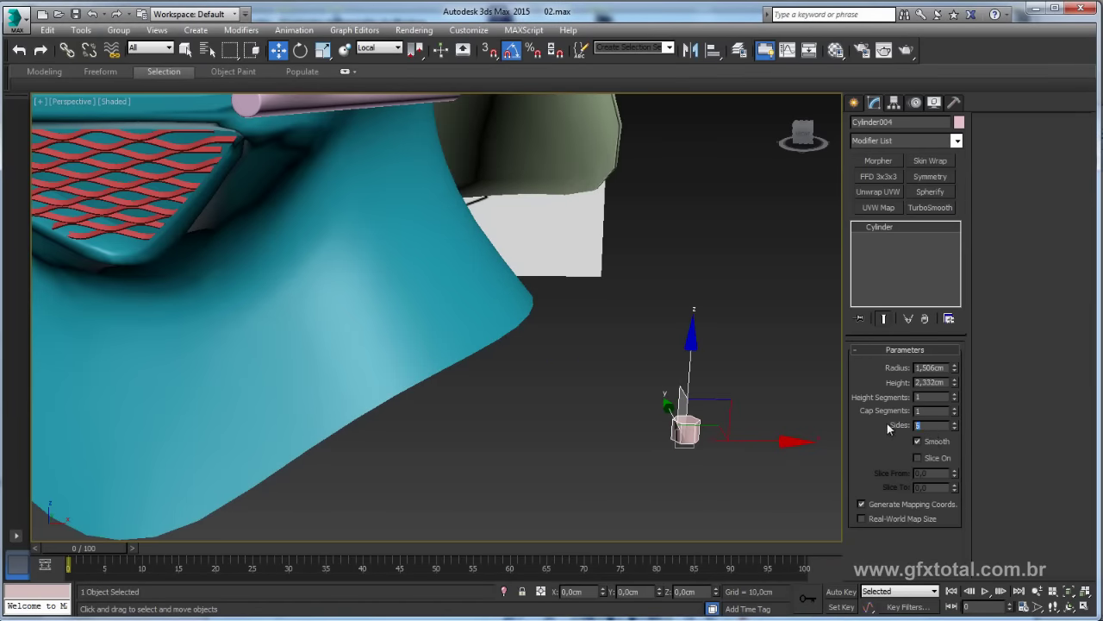
type("2")
key("Return")
scroll(659, 390, "up", 4)
scroll(658, 390, "up", 2)
right_click(659, 389)
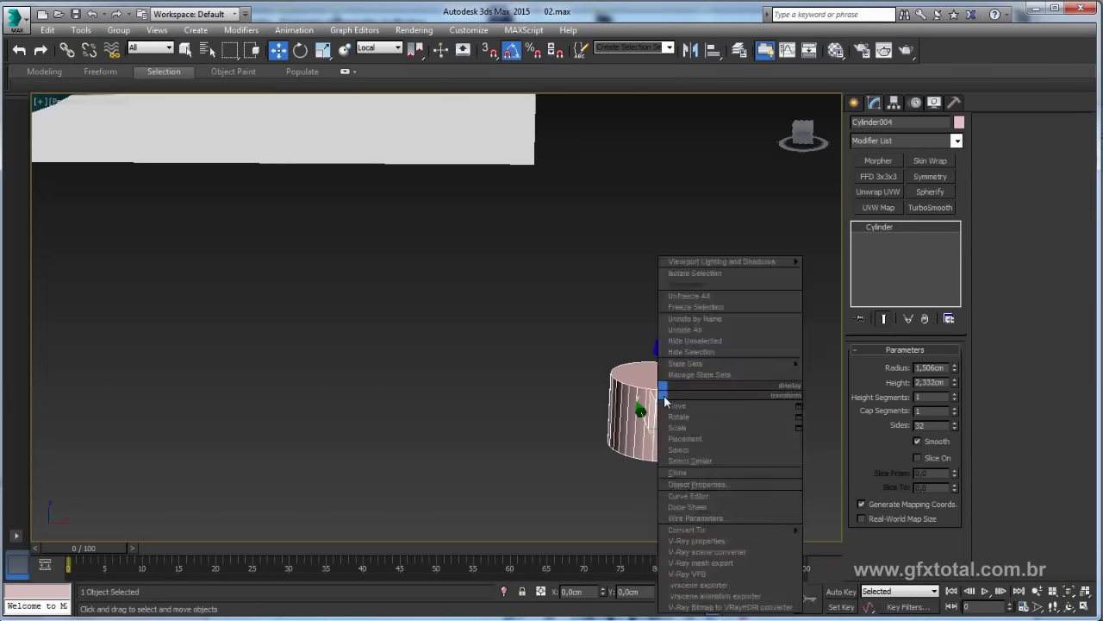
left_click(843, 543)
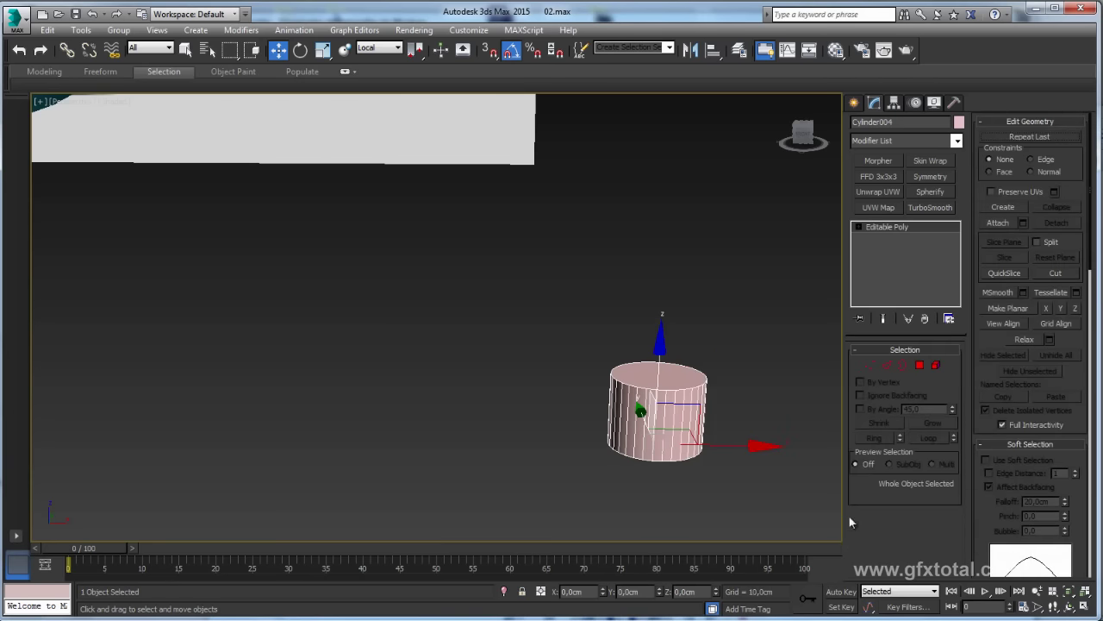
left_click(919, 366)
Delete the cylinder's top cap and scale the open top rim inward
left_click(659, 377)
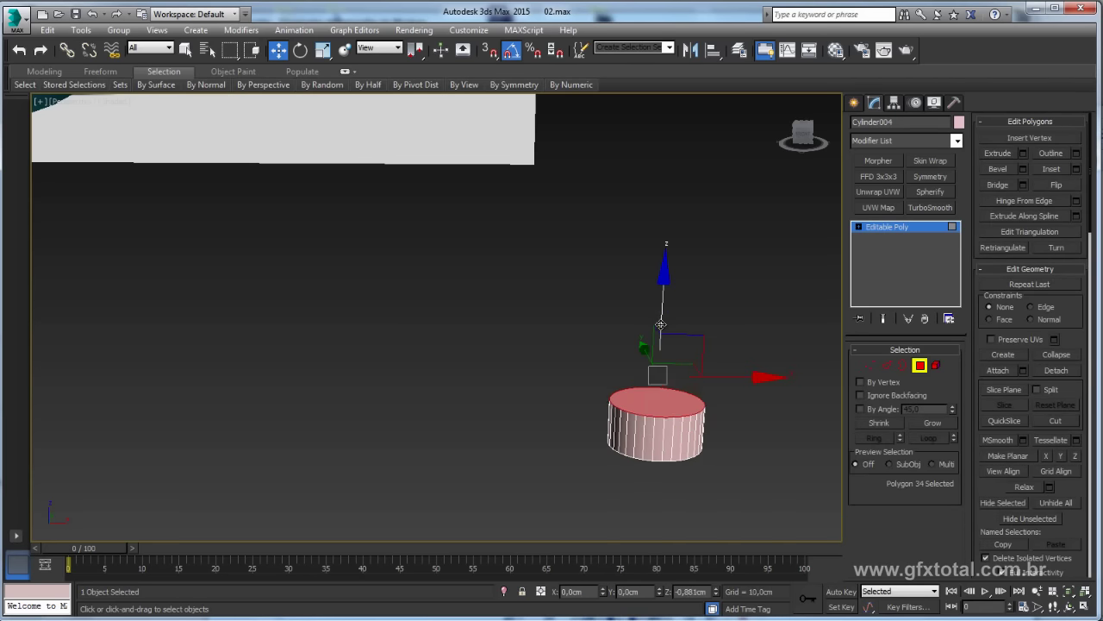
key("Delete")
left_click(903, 364)
left_click(667, 393)
key("e")
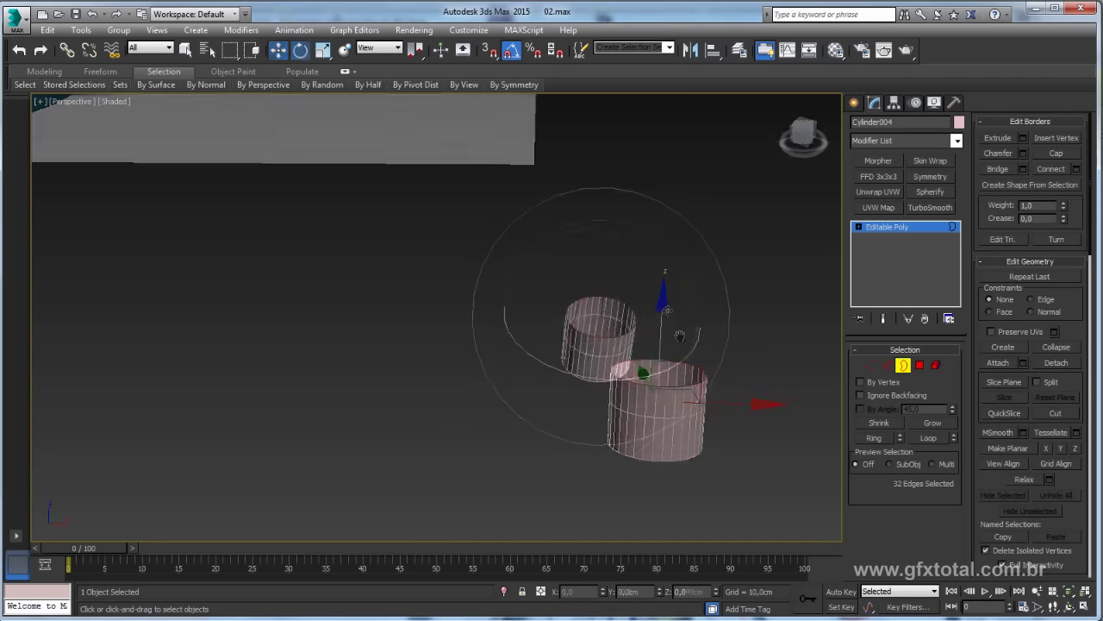
middle_click_drag(665, 346, 683, 376, "alt")
key("r")
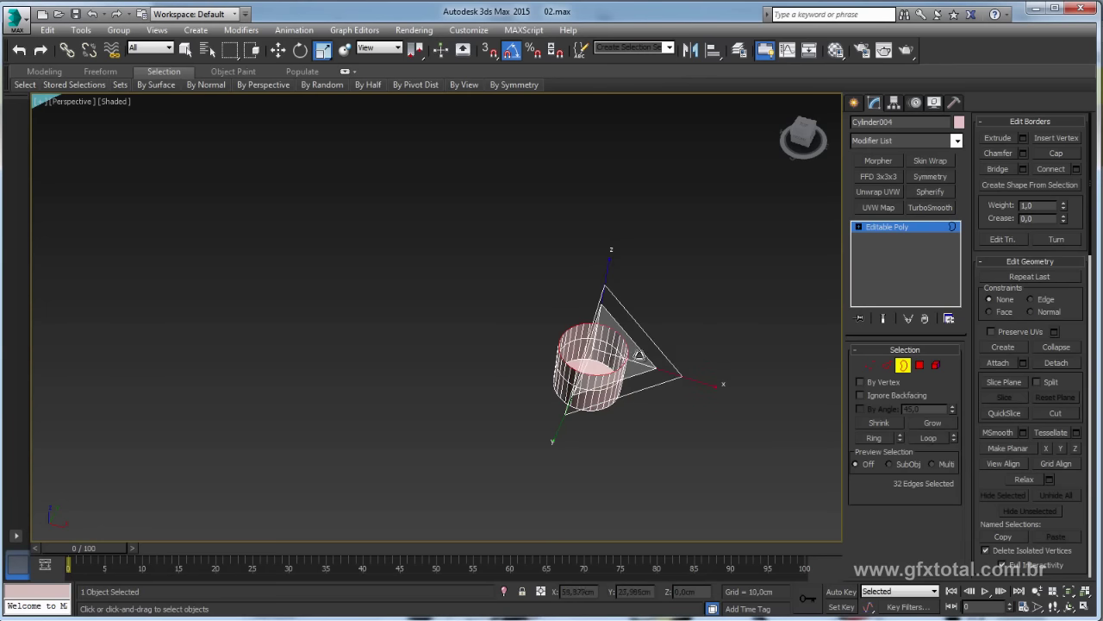
left_click_drag(642, 362, 629, 384)
key("w")
middle_click_drag(629, 384, 638, 384, "alt")
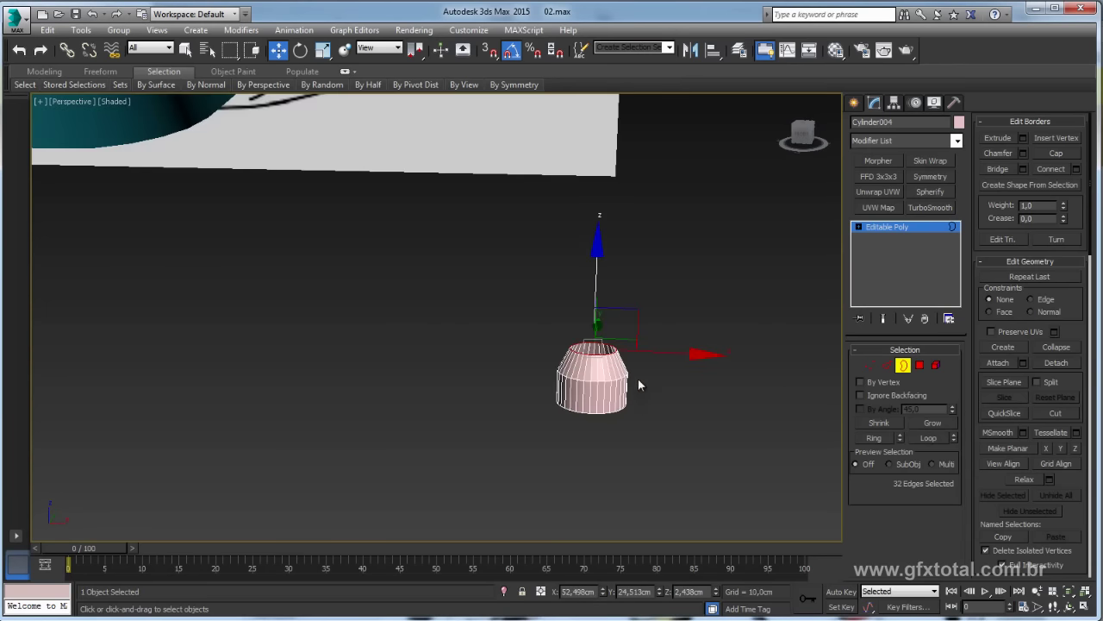
Compare with the bolt reference photo and lower the top rim slightly
key("alt+Tab")
scroll(370, 320, "up", 3)
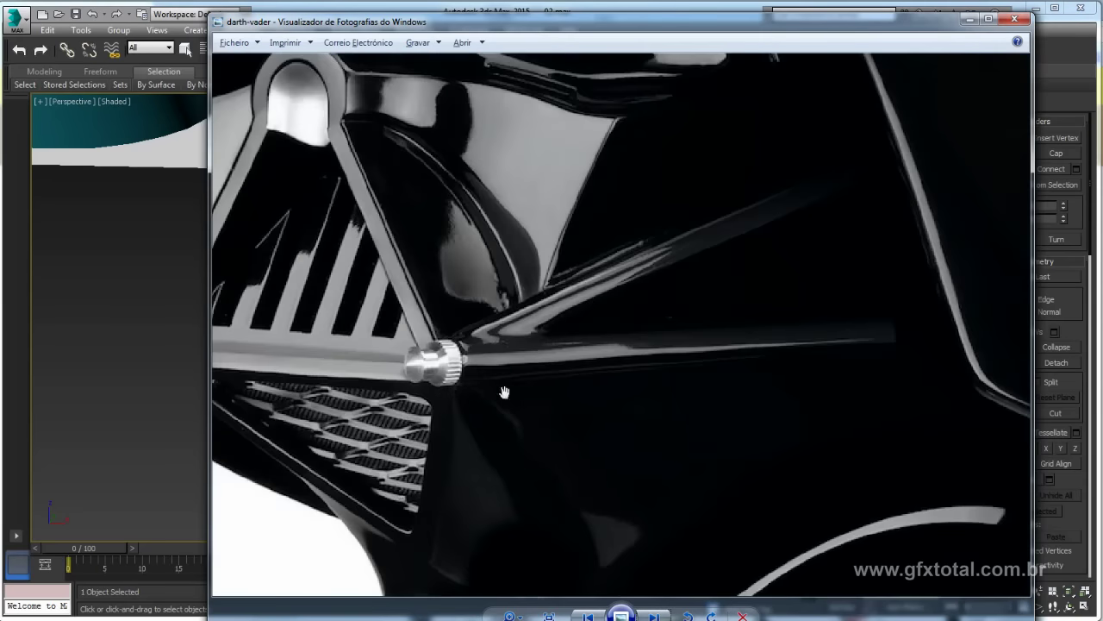
scroll(371, 320, "up", 2)
scroll(371, 319, "up", 2)
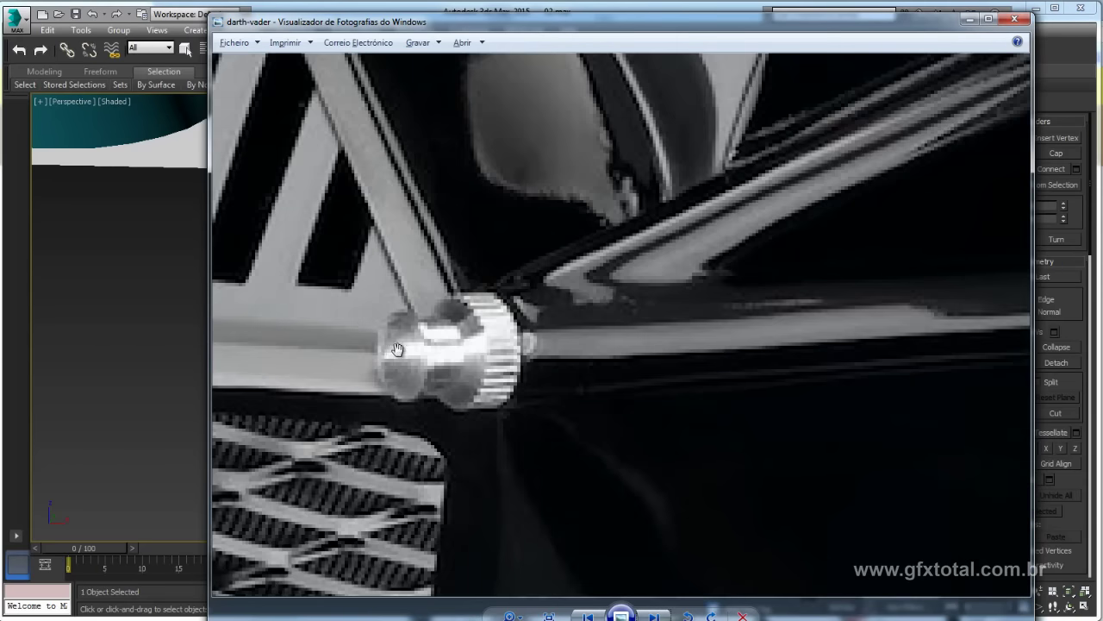
key("alt+Tab")
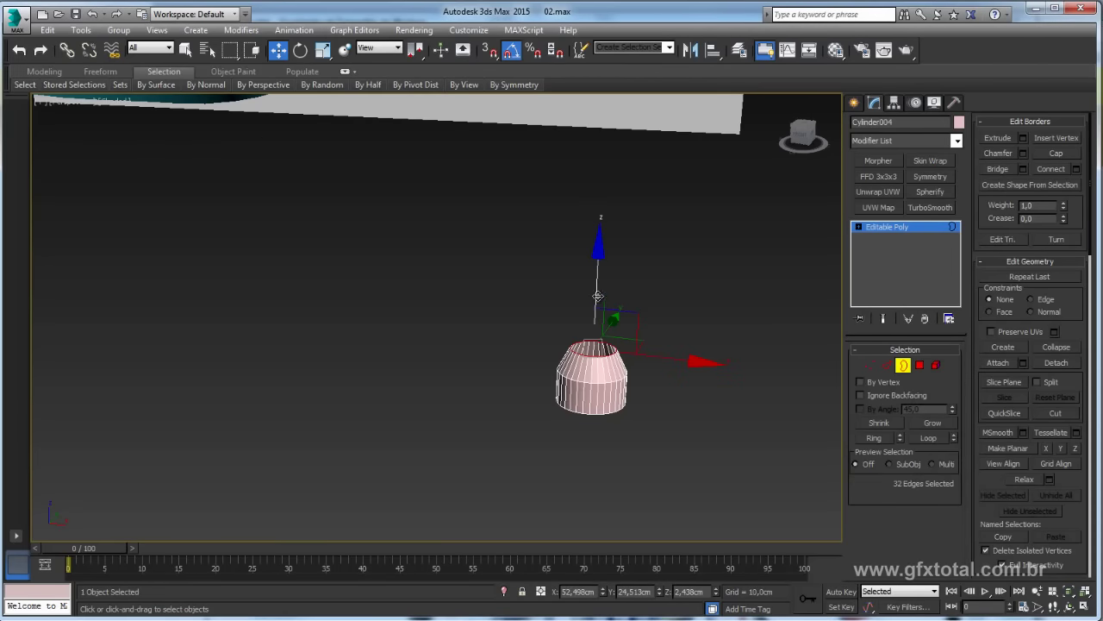
mouse_move(597, 296)
left_mouse_down()
mouse_move(596, 310)
mouse_move(586, 305)
left_mouse_up()
scroll(596, 310, "up", 2)
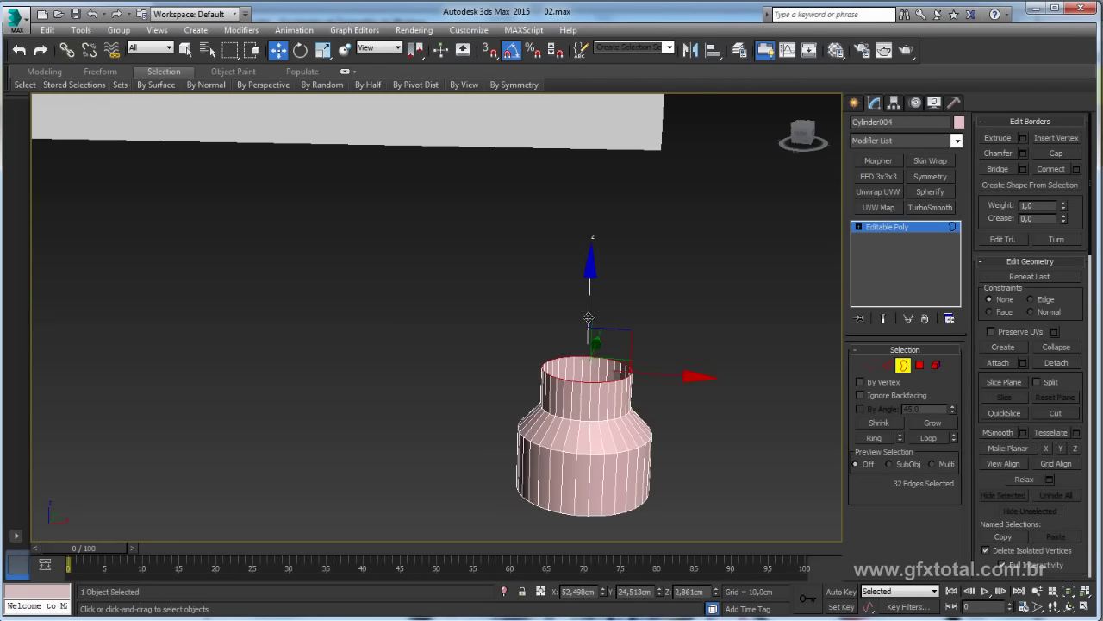
Extend the rim into a lip and close it inward into a narrower tapered top tier
key("r")
left_click_drag(594, 350, 588, 290, "shift")
key("w")
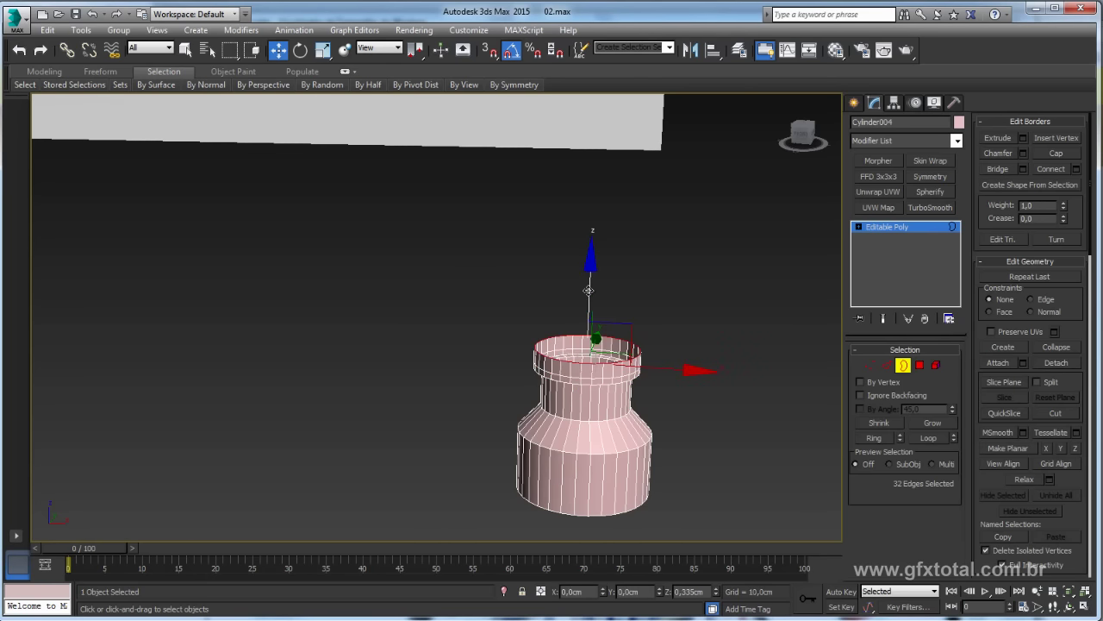
key("r")
left_click_drag(591, 344, 590, 379, "shift")
key("w")
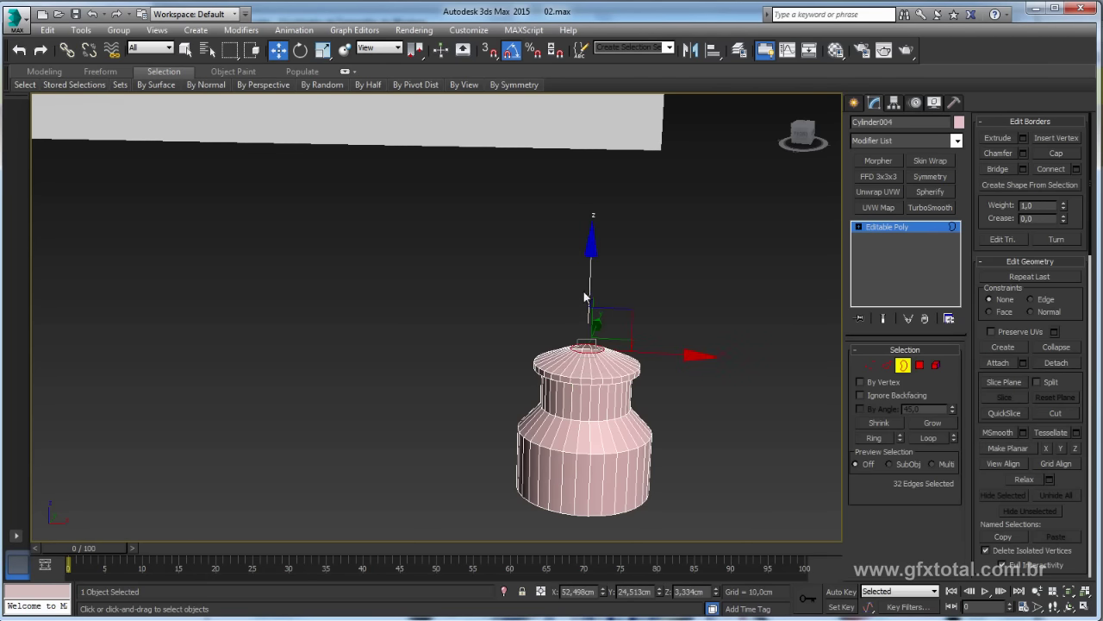
key("e")
key("r")
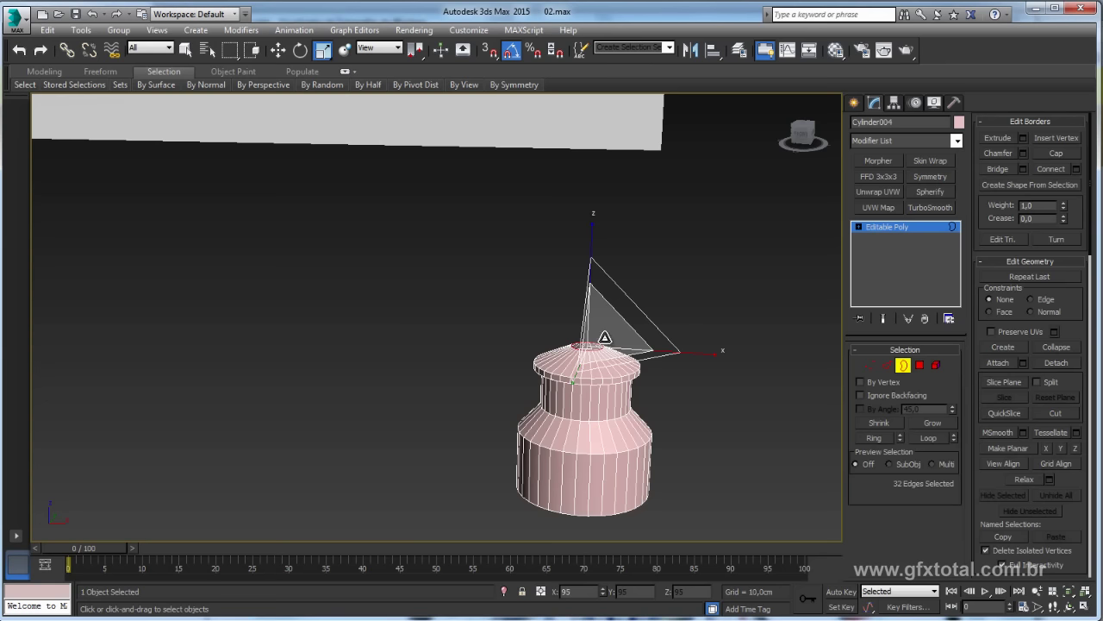
left_click(919, 364)
Extrude the cylinder's 32 lower side faces by polygon to a height of 0.141cm
left_click_drag(726, 443, 469, 473)
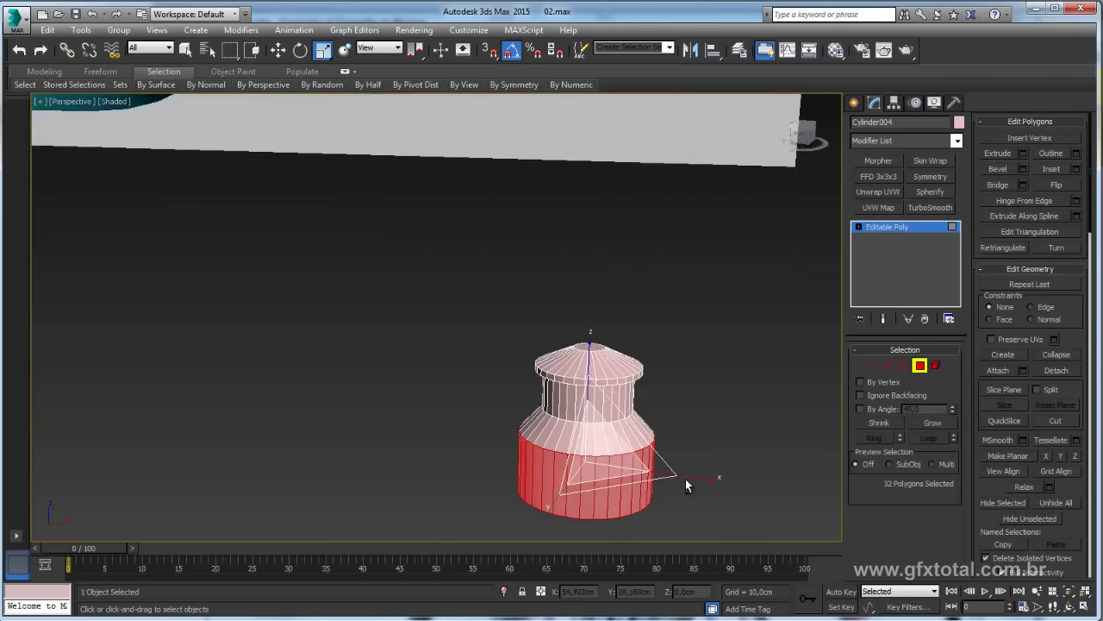
left_click(1022, 152)
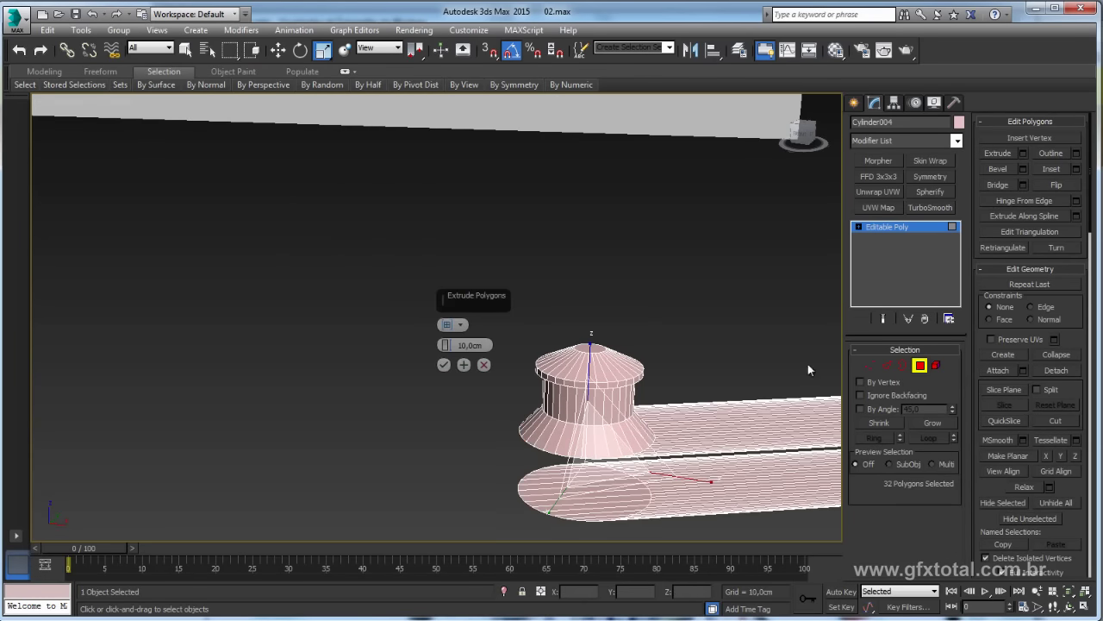
left_click(454, 331)
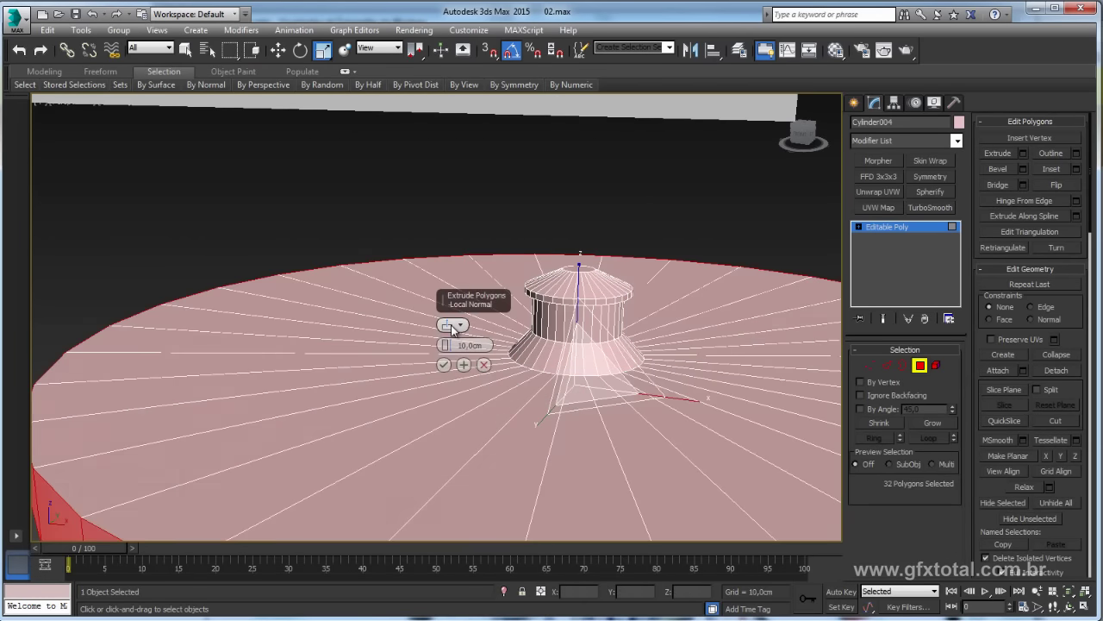
left_click(452, 328)
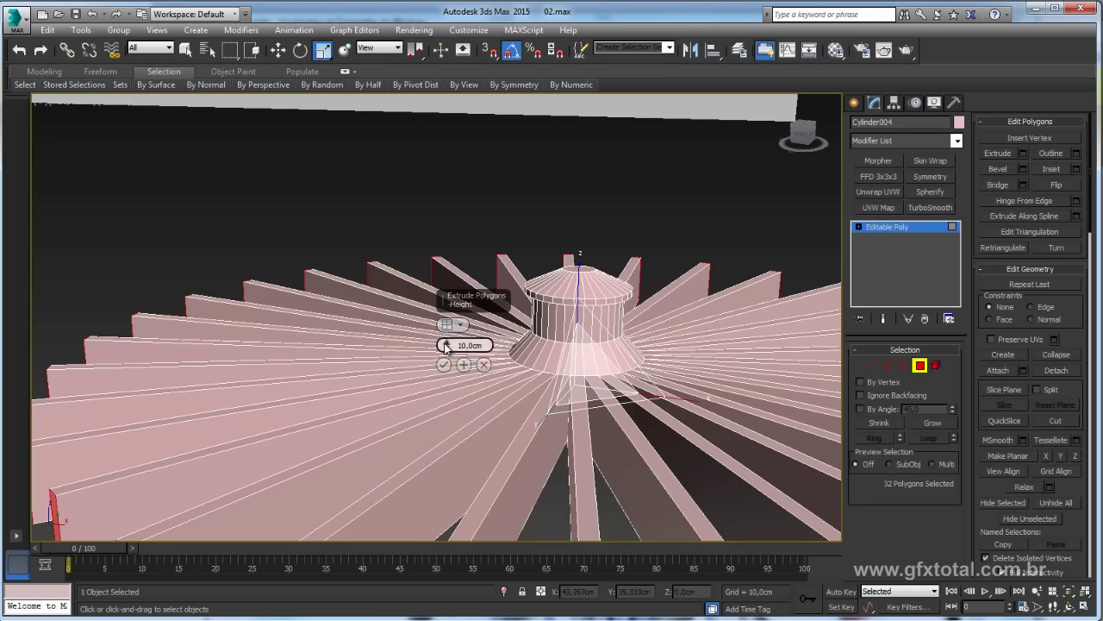
left_click_drag(445, 343, 446, 346)
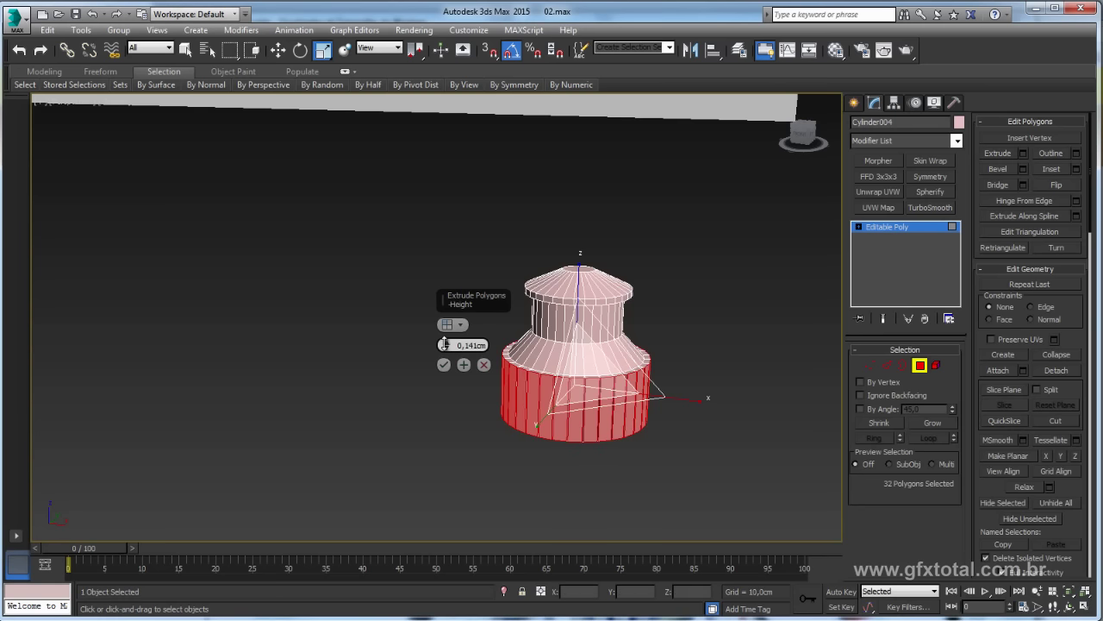
mouse_move(578, 334)
middle_mouse_down("alt")
mouse_move(579, 382)
mouse_move(724, 255)
middle_mouse_up("alt")
scroll(579, 381, "up", 4)
left_click(443, 364)
Bevel the same faces by polygon with a -0.051cm outline to form narrow ribs
left_click(1023, 169)
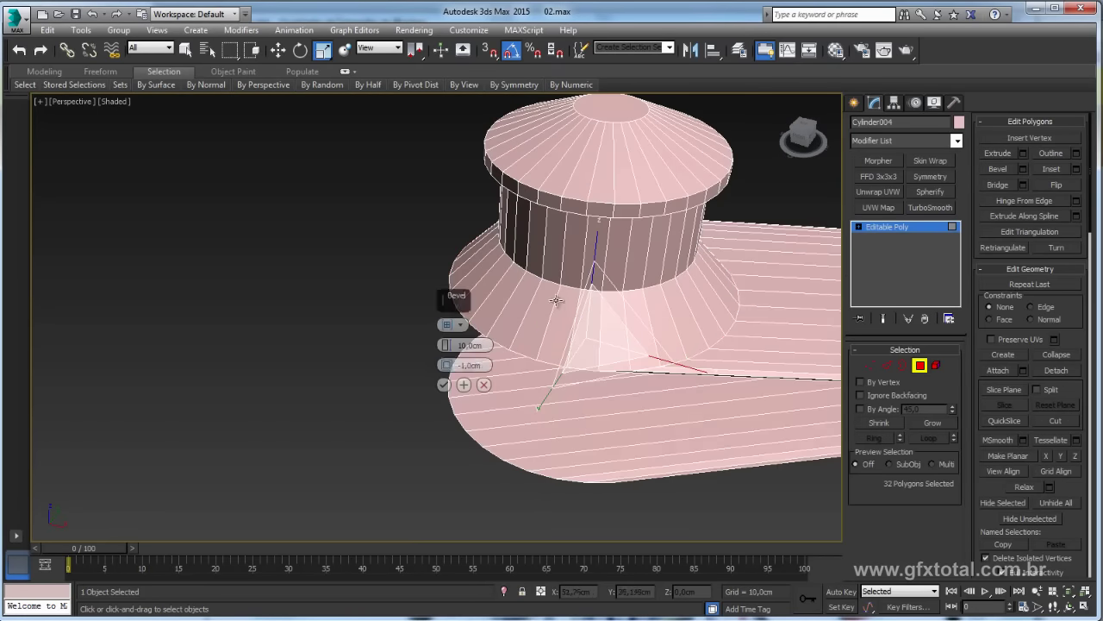
left_click(459, 325)
left_click(473, 359)
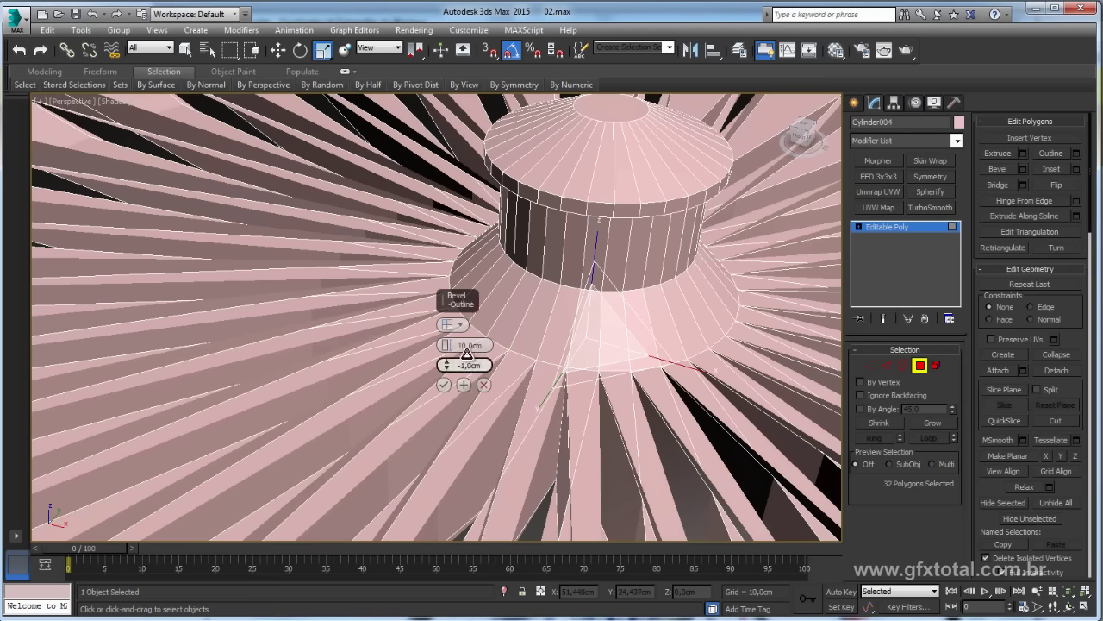
right_click(449, 346)
right_click(448, 365)
left_click_drag(446, 345, 447, 363)
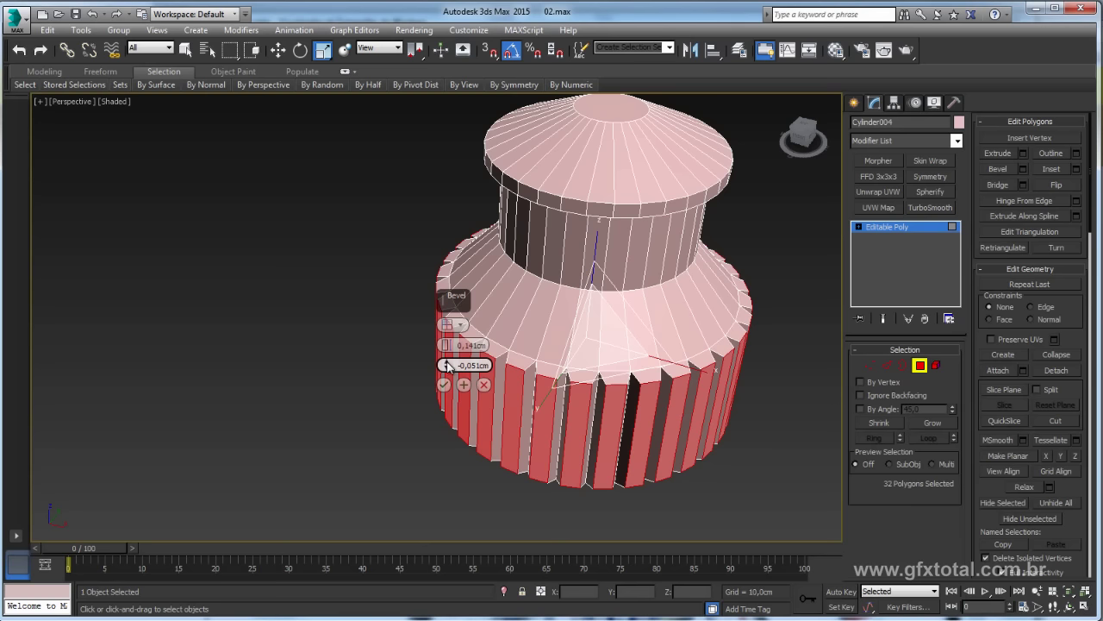
left_click(443, 384)
left_click(889, 227)
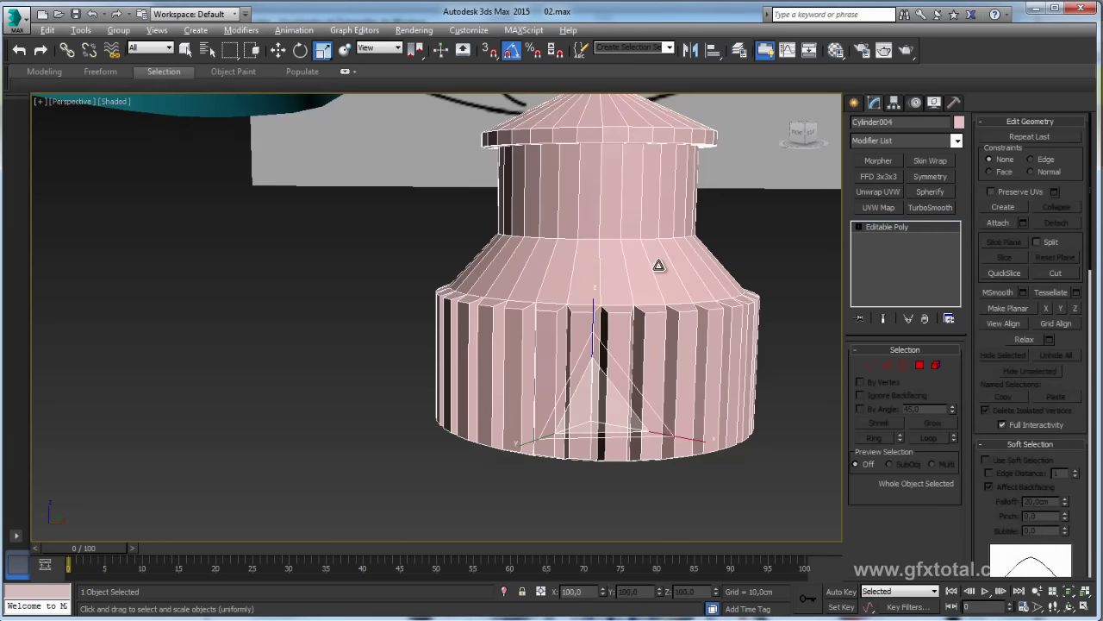
Frame the ribbed cap and tilt it to match the right tube's direction
scroll(659, 264, "down", 3)
mouse_move(677, 279)
middle_mouse_down("alt")
mouse_move(697, 247)
mouse_move(707, 306)
mouse_move(701, 256)
mouse_move(655, 254)
middle_mouse_up("alt")
key("w")
key("z")
scroll(643, 253, "up", 2)
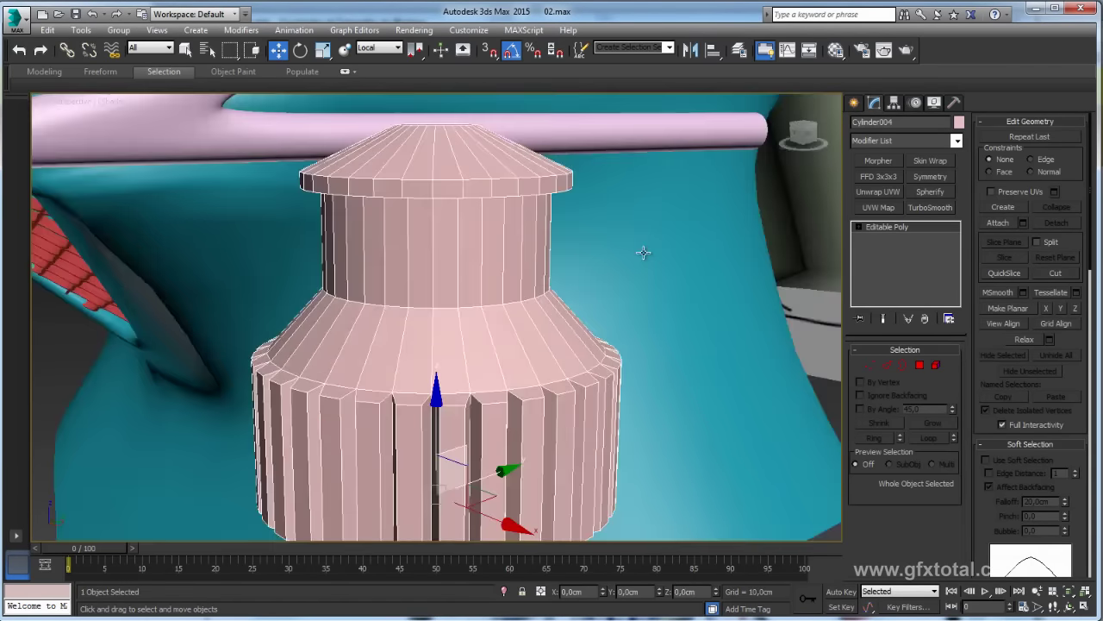
key("shift+z")
key("shift+z")
key("shift+z")
key("shift+z")
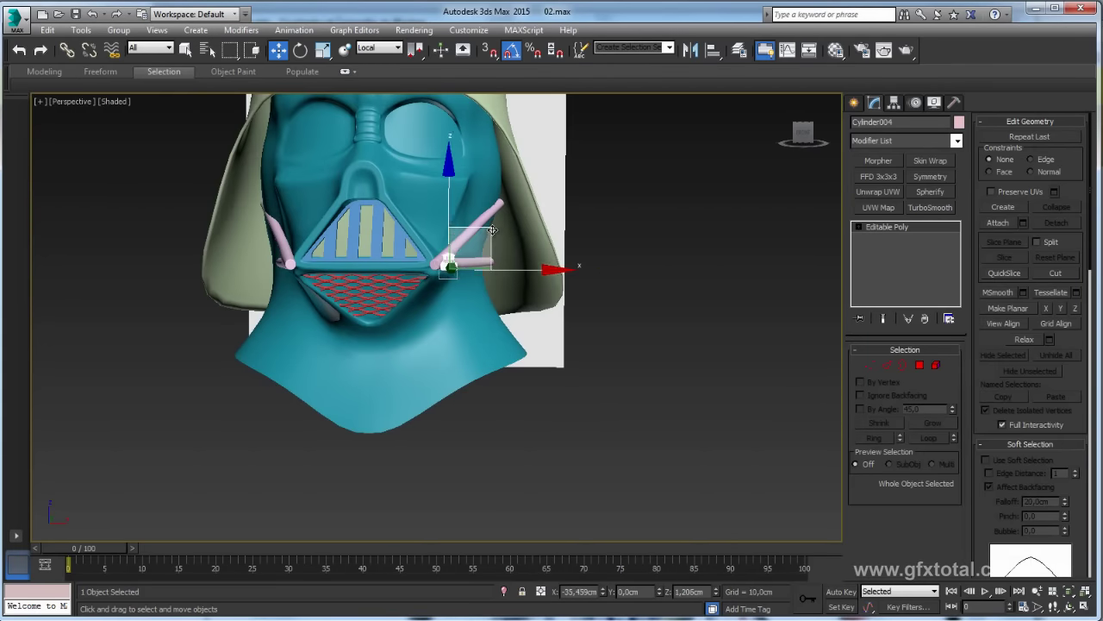
key("z")
key("e")
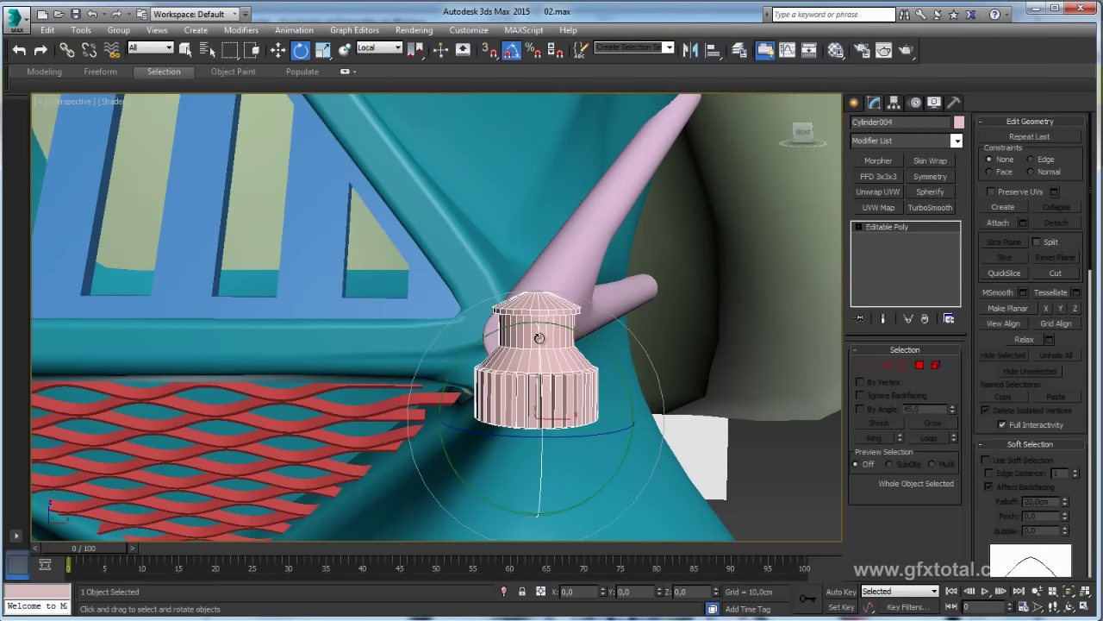
mouse_move(539, 337)
left_mouse_down()
mouse_move(603, 454)
mouse_move(566, 443)
left_mouse_up()
Move the cap onto the right tube's end and rotate it 10 degrees to line up
key("w")
middle_click_drag(566, 444, 569, 462, "alt")
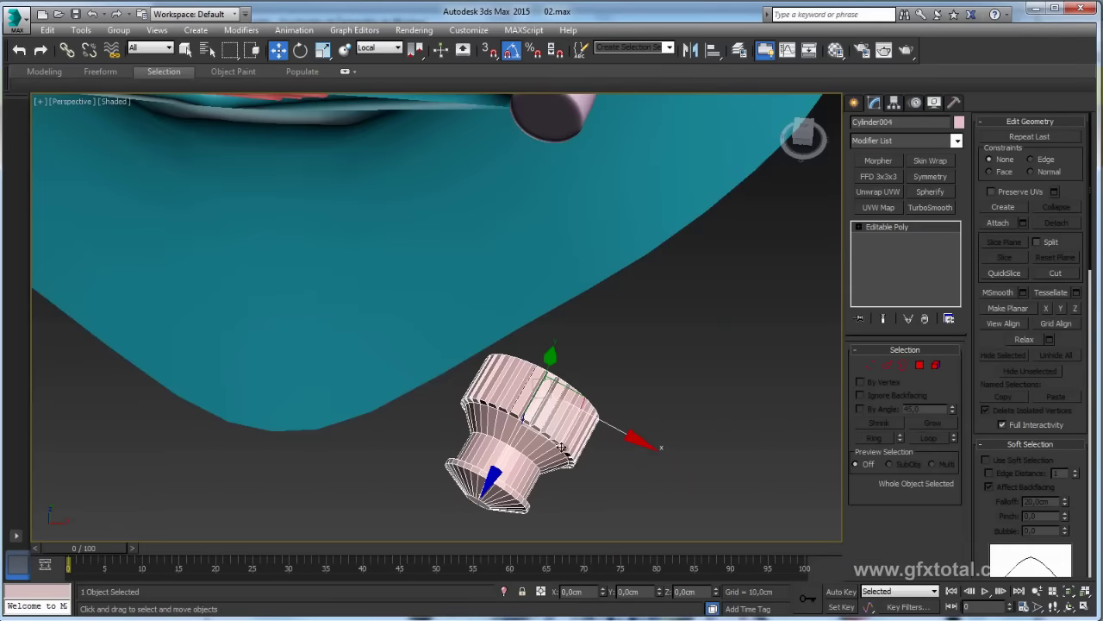
mouse_move(561, 447)
left_mouse_down()
mouse_move(548, 151)
mouse_move(573, 188)
left_mouse_up()
mouse_move(572, 189)
middle_mouse_down("alt")
mouse_move(545, 210)
mouse_move(552, 185)
middle_mouse_up("alt")
mouse_move(554, 170)
left_mouse_down()
mouse_move(532, 179)
mouse_move(548, 211)
left_mouse_up()
key("e")
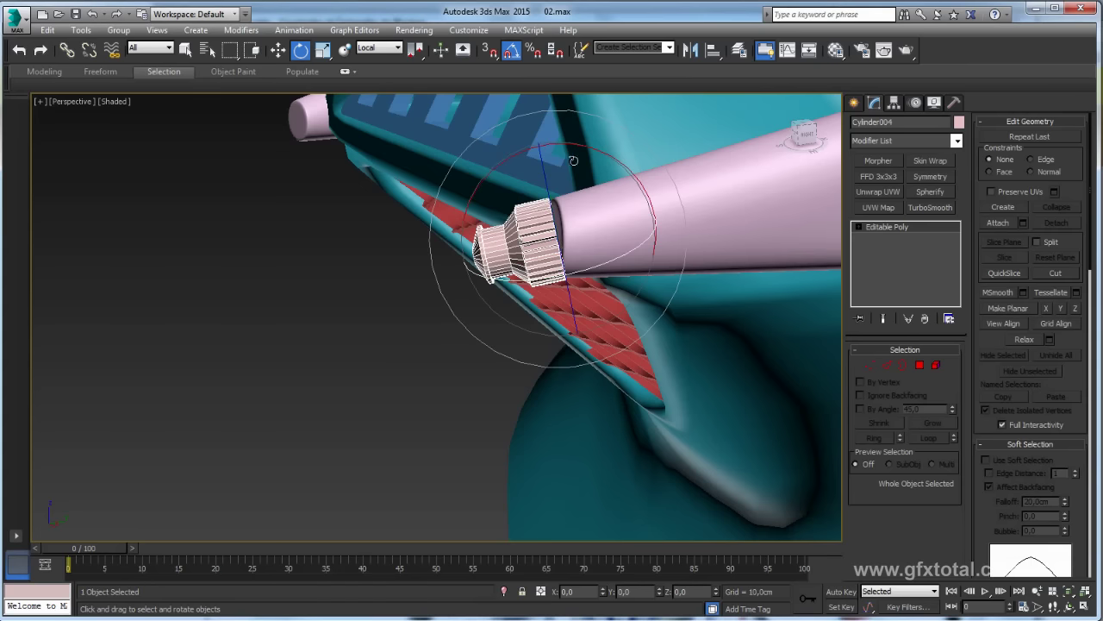
left_click_drag(573, 161, 599, 269)
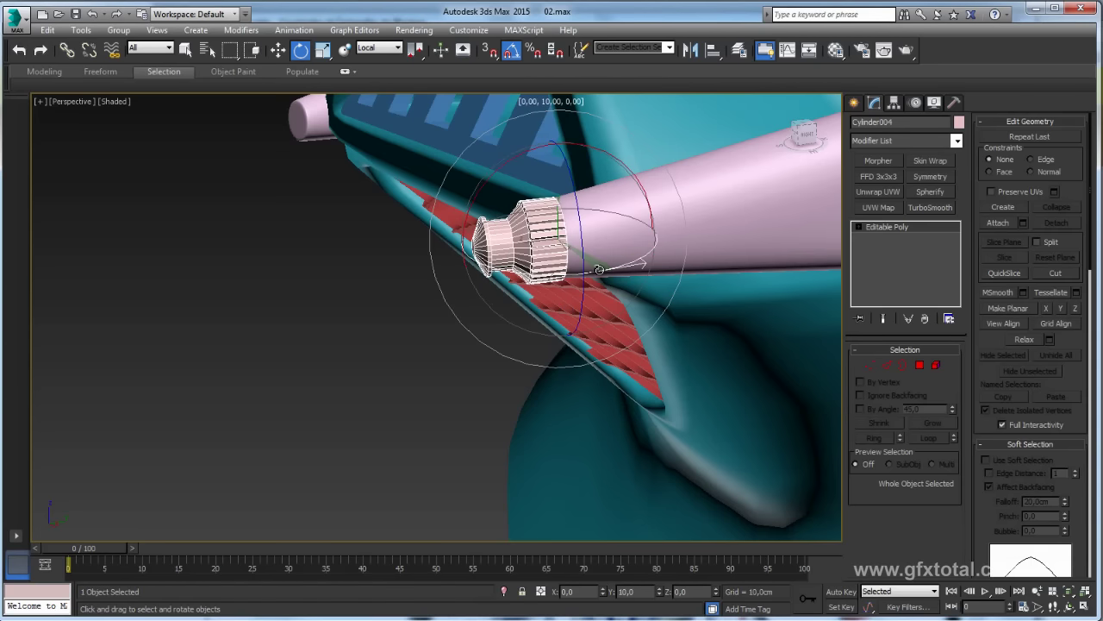
mouse_move(599, 270)
middle_mouse_down("alt")
mouse_move(689, 352)
mouse_move(598, 244)
middle_mouse_up("alt")
key("w")
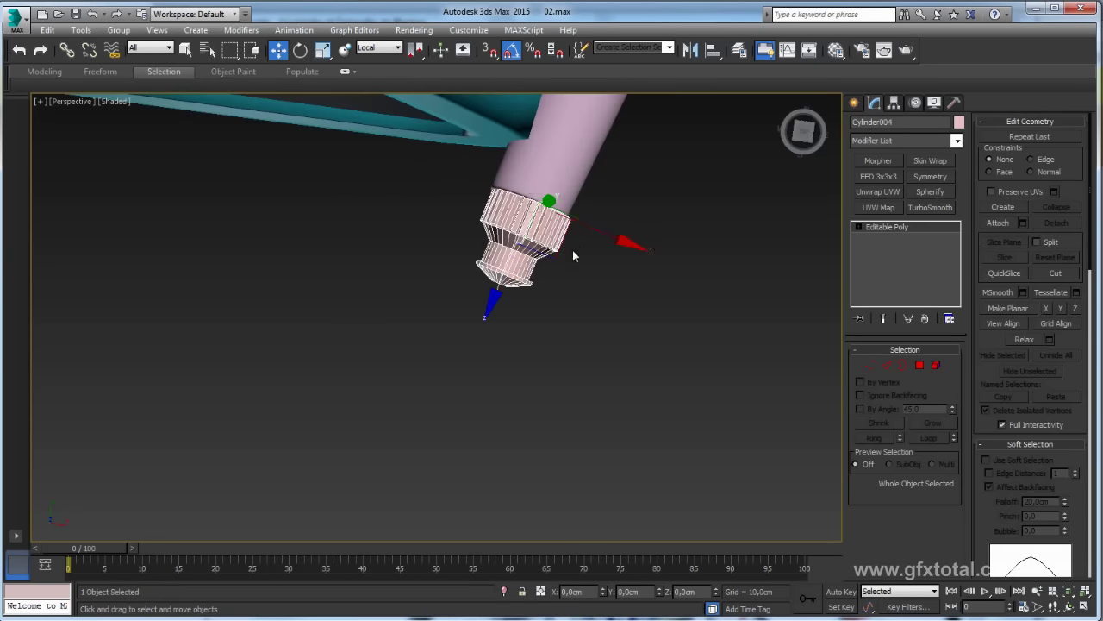
left_click_drag(552, 258, 545, 256)
mouse_move(548, 256)
middle_mouse_down("alt")
mouse_move(587, 208)
mouse_move(600, 357)
mouse_move(614, 344)
middle_mouse_up("alt")
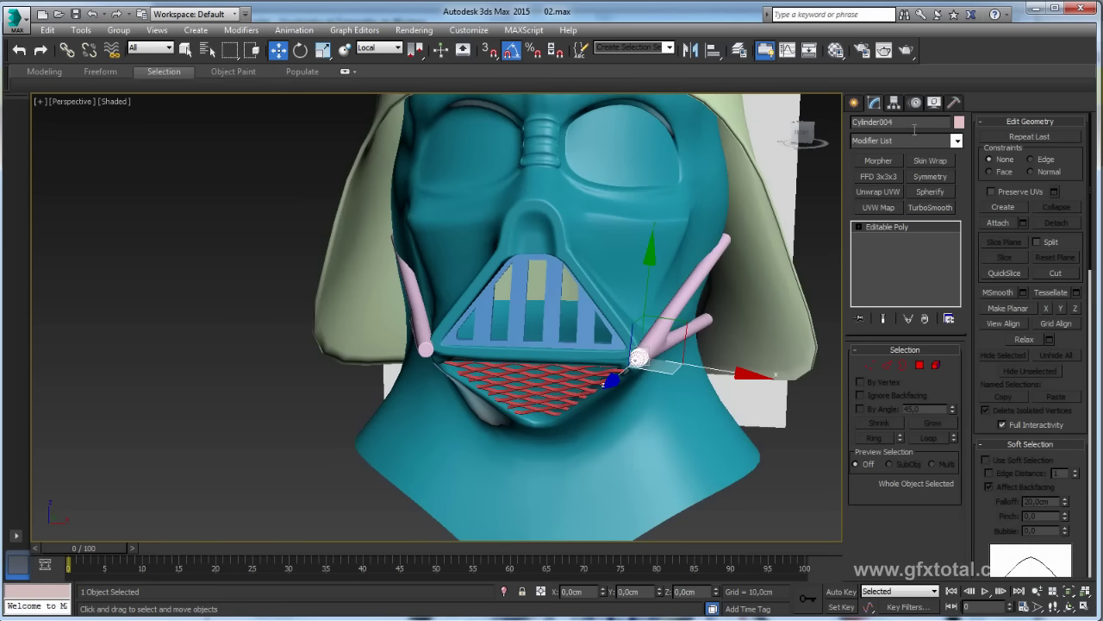
Align the cap's pivot to Plane002 using Affect Pivot Only
left_click(895, 104)
left_click(907, 189)
key("alt+a")
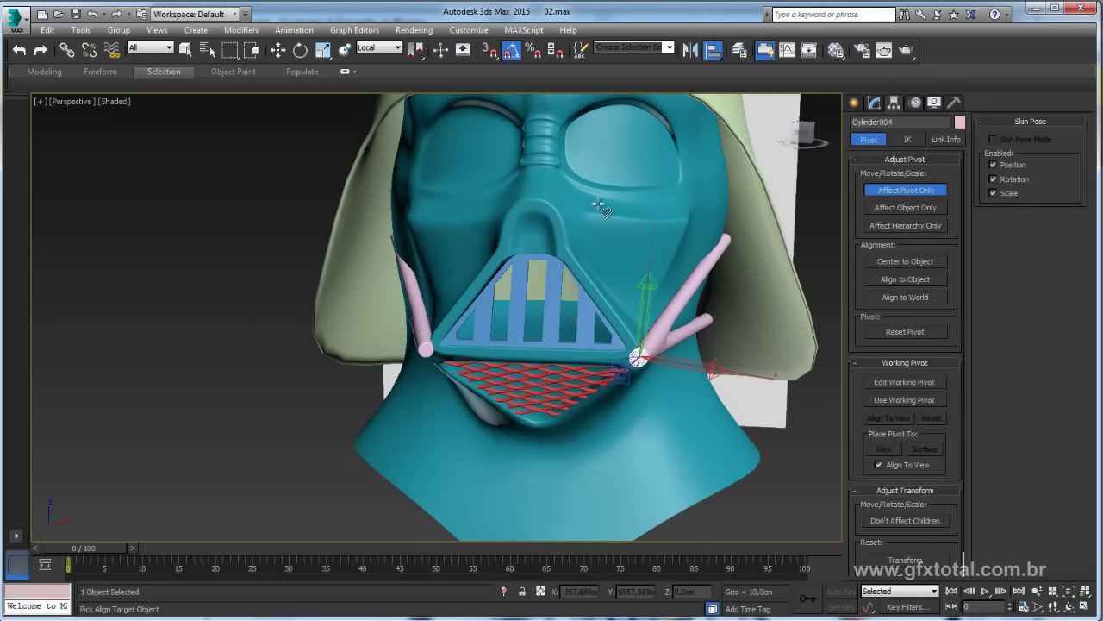
left_click(638, 384)
left_click(553, 429)
left_click(888, 193)
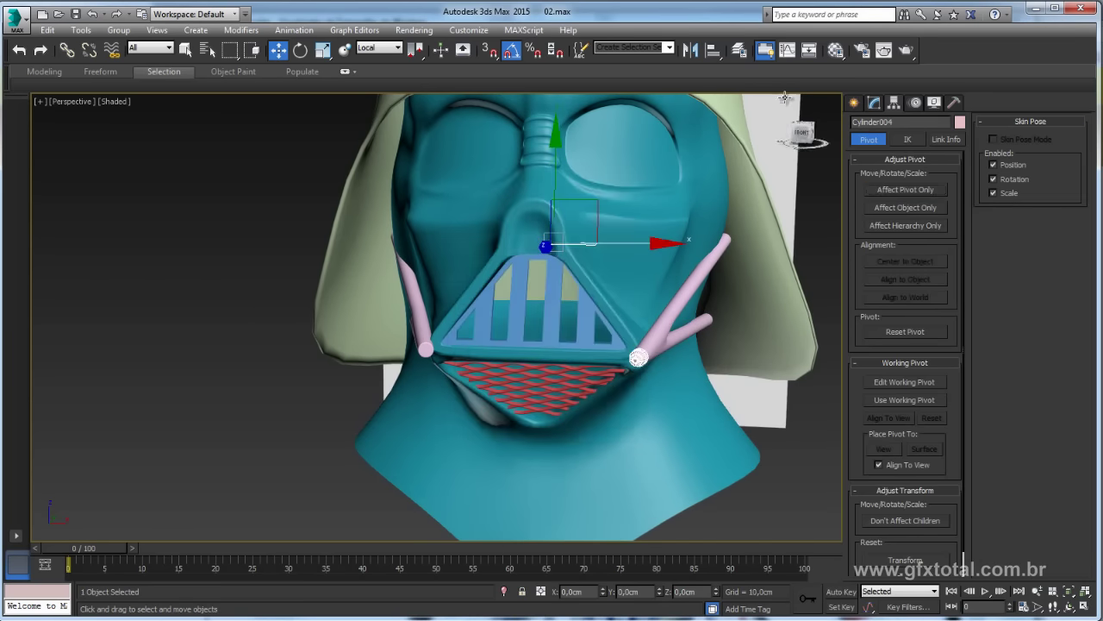
Mirror the cap on X as a copy onto the left tube, then select Plane002
left_click(689, 50)
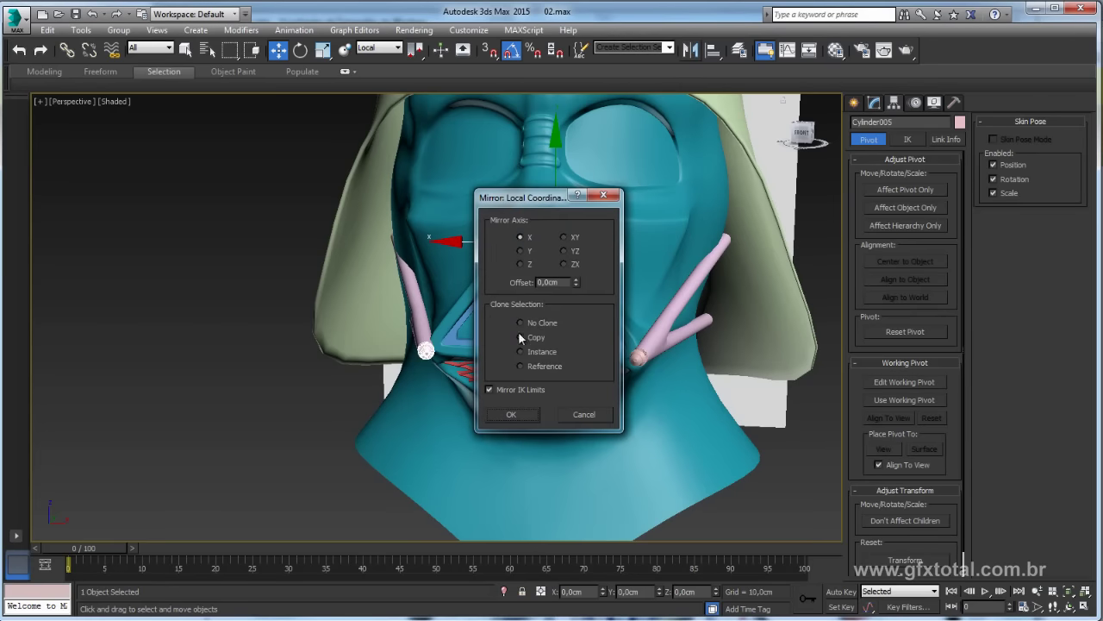
left_click(515, 417)
left_click(282, 328)
mouse_move(282, 327)
middle_mouse_down("alt")
mouse_move(526, 336)
mouse_move(505, 414)
middle_mouse_up("alt")
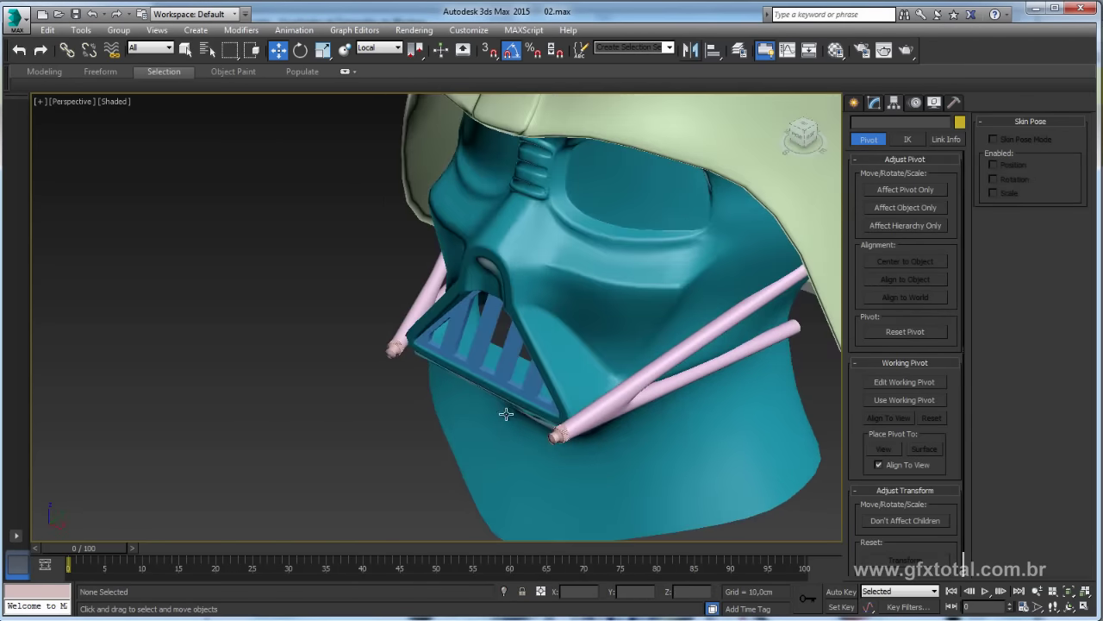
scroll(485, 339, "up", 3)
scroll(487, 341, "up", 2)
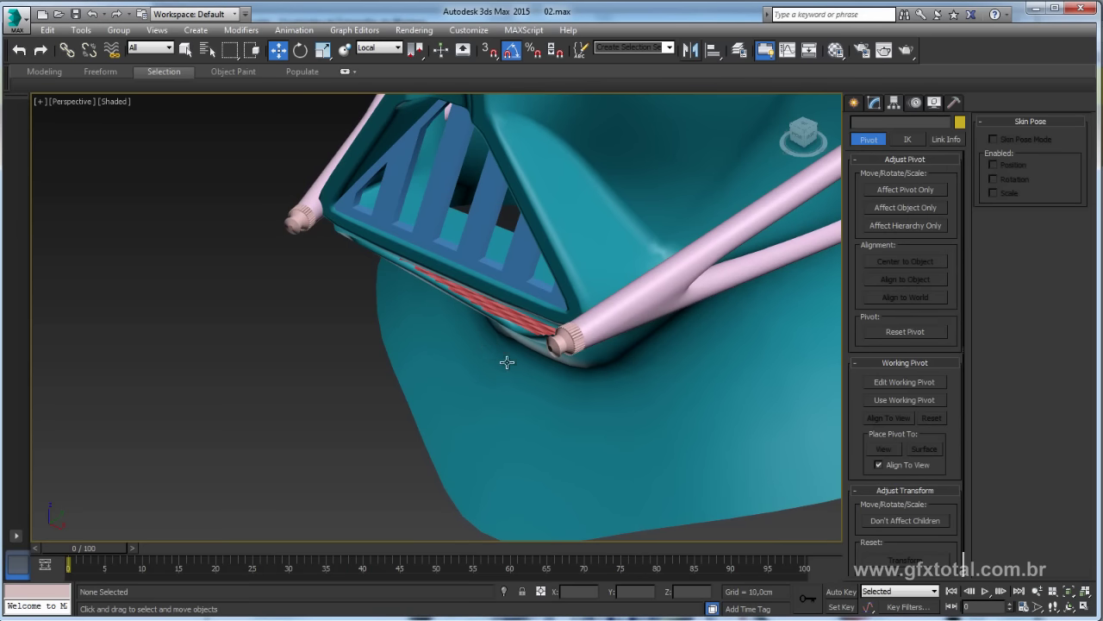
left_click(646, 351)
middle_click_drag(585, 384, 534, 327, "alt")
Select the ring of 12 edges below Plane002's mouth grille in its base Editable Poly
left_click(874, 103)
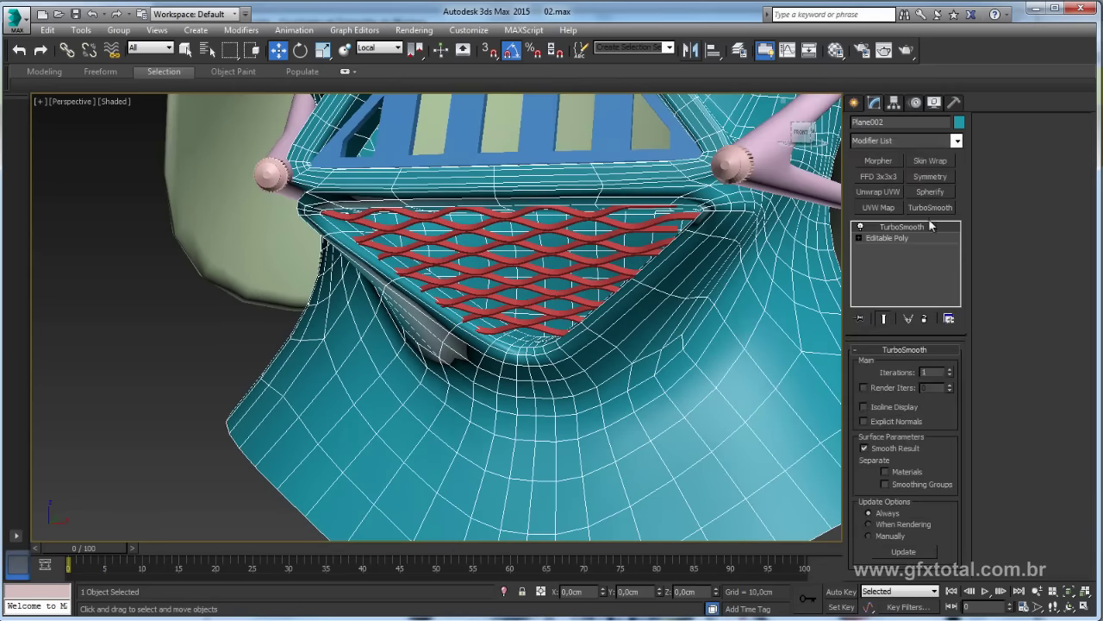
left_click(876, 238)
left_click(888, 365)
left_click(538, 355)
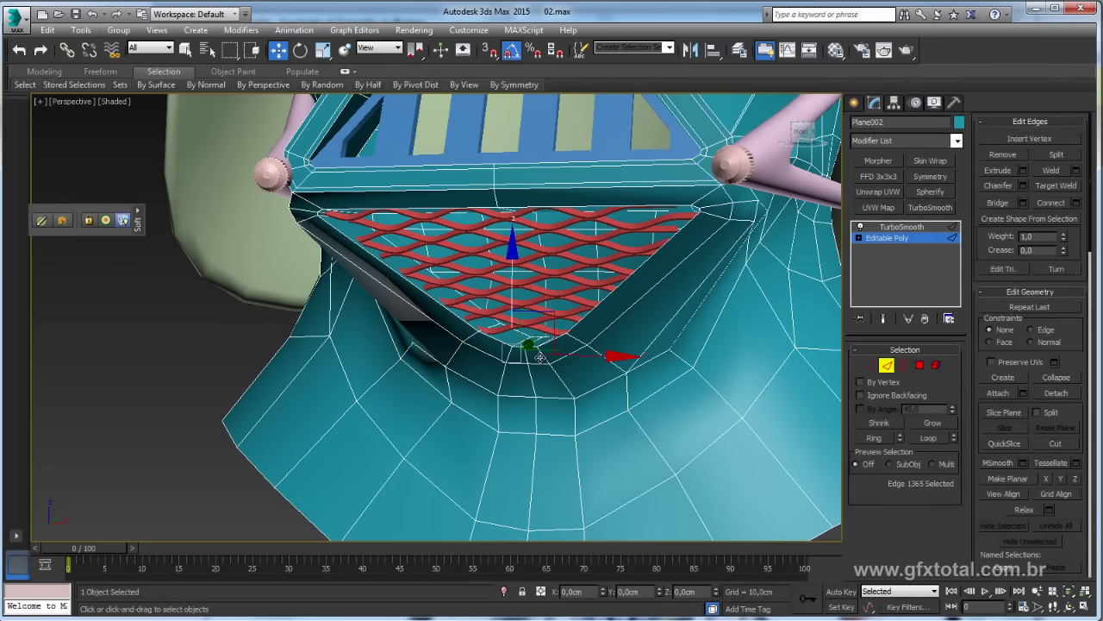
mouse_move(544, 356)
middle_mouse_down("alt")
mouse_move(629, 343)
mouse_move(635, 377)
mouse_move(632, 364)
middle_mouse_up("alt")
left_click(556, 296)
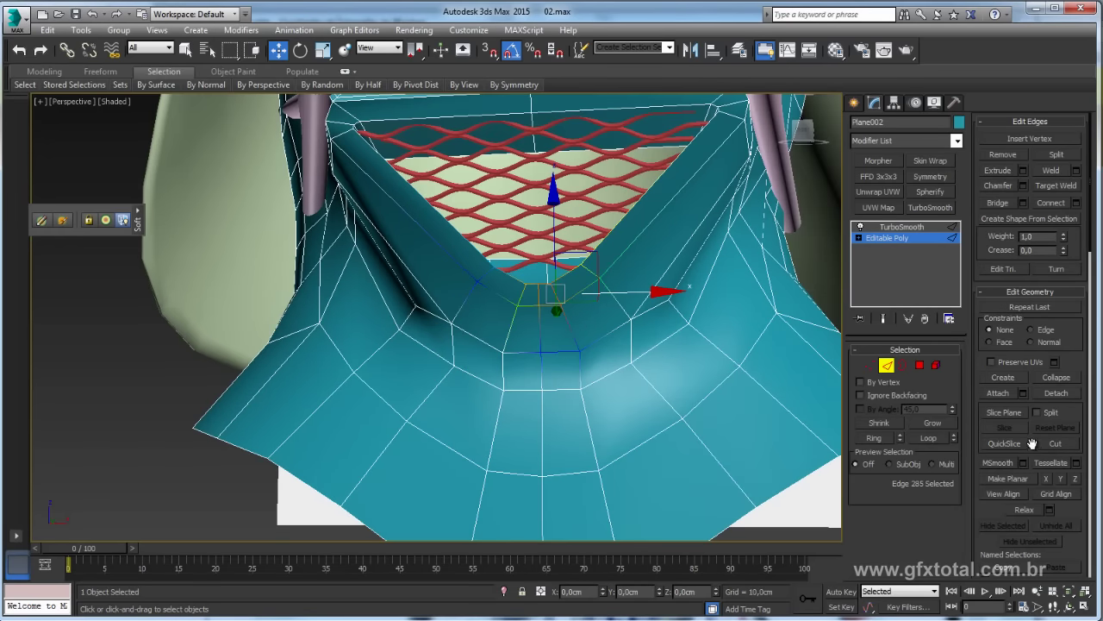
scroll(996, 516, "down", 5)
left_click(988, 378)
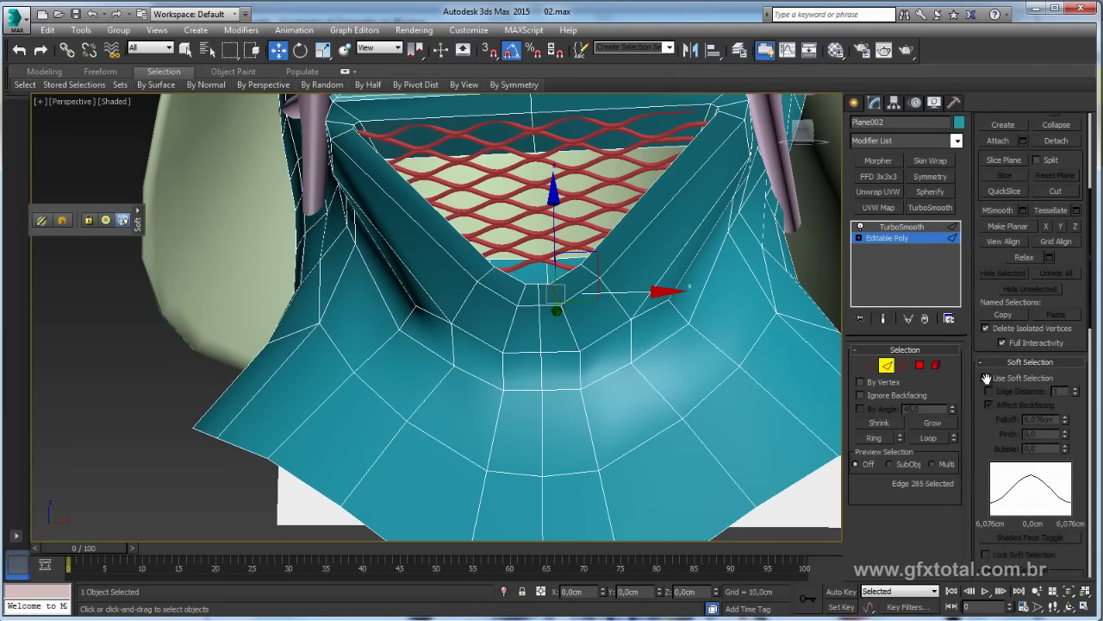
left_click(876, 438)
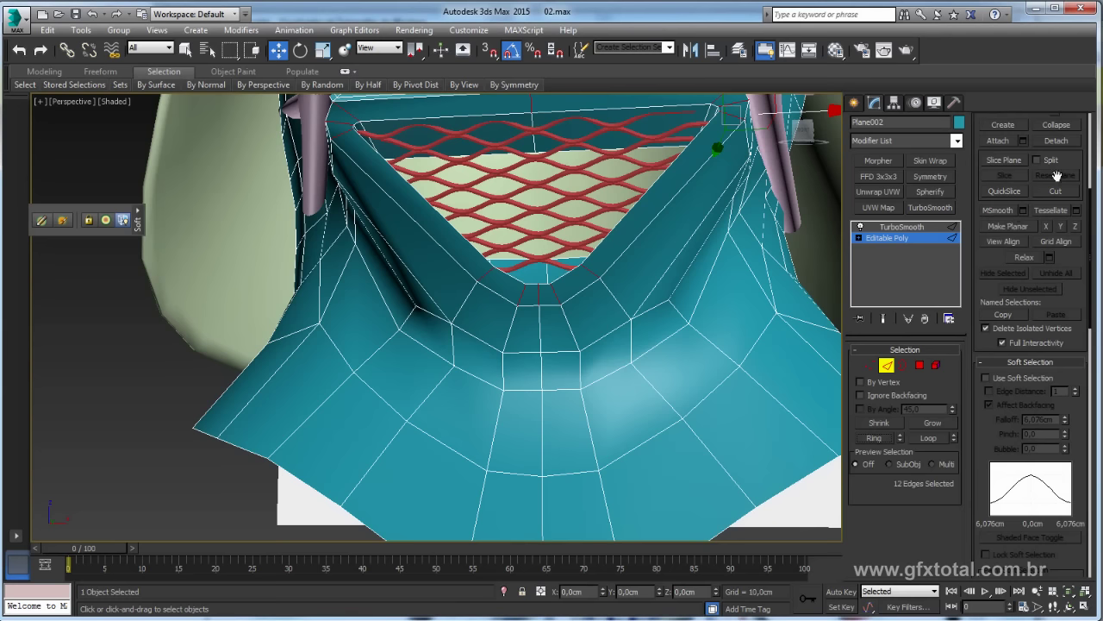
Connect the ring edges to add new loops around the grille opening
scroll(1067, 152, "up", 2)
scroll(1065, 181, "up", 3)
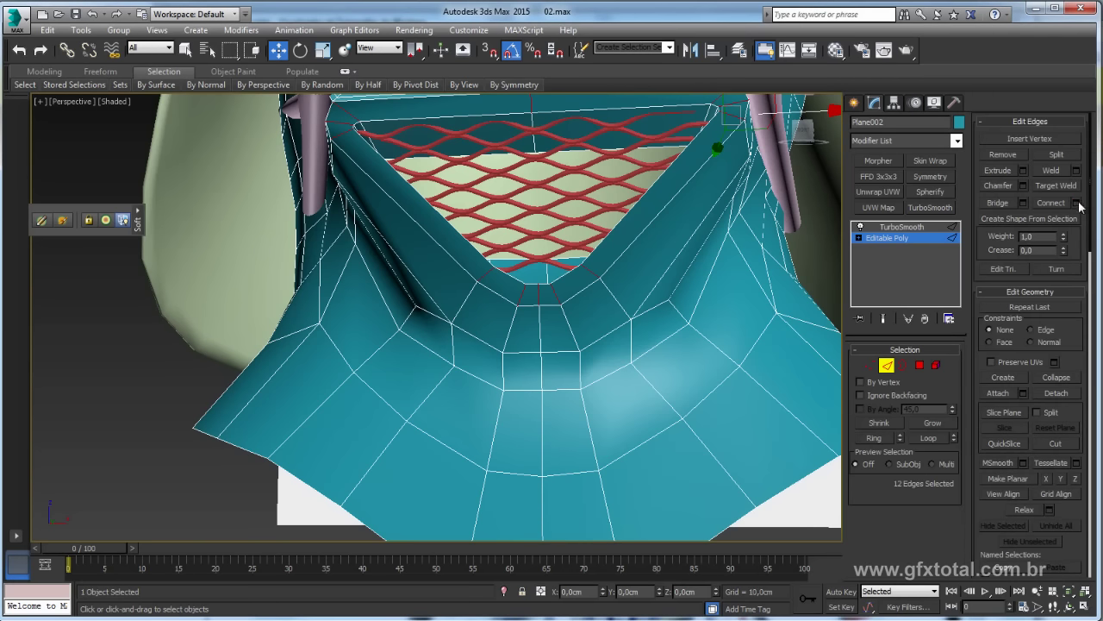
left_click(1077, 204)
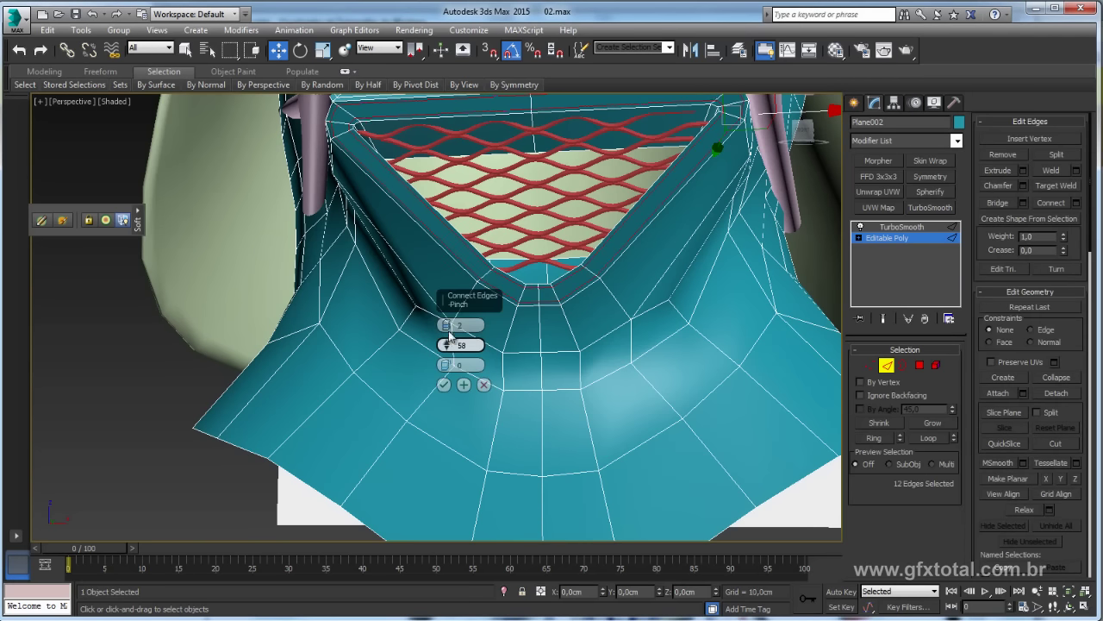
left_click(444, 384)
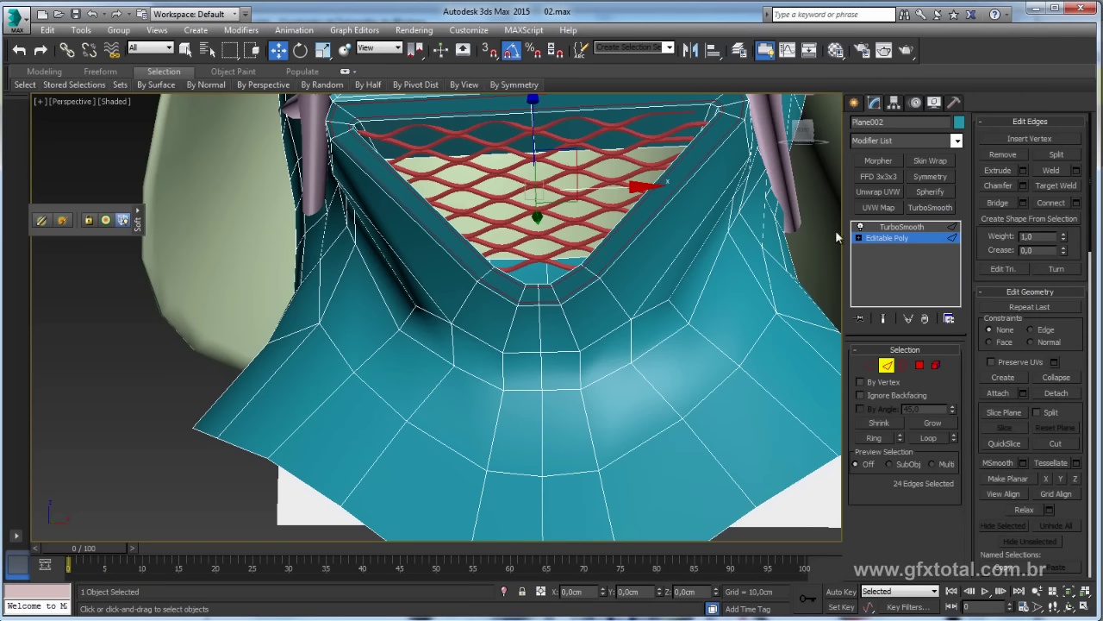
Turn TurboSmooth back on, deselect, and view the smoothed helmet from the side
left_click(901, 227)
middle_click_drag(640, 269, 617, 298)
scroll(510, 304, "down", 5)
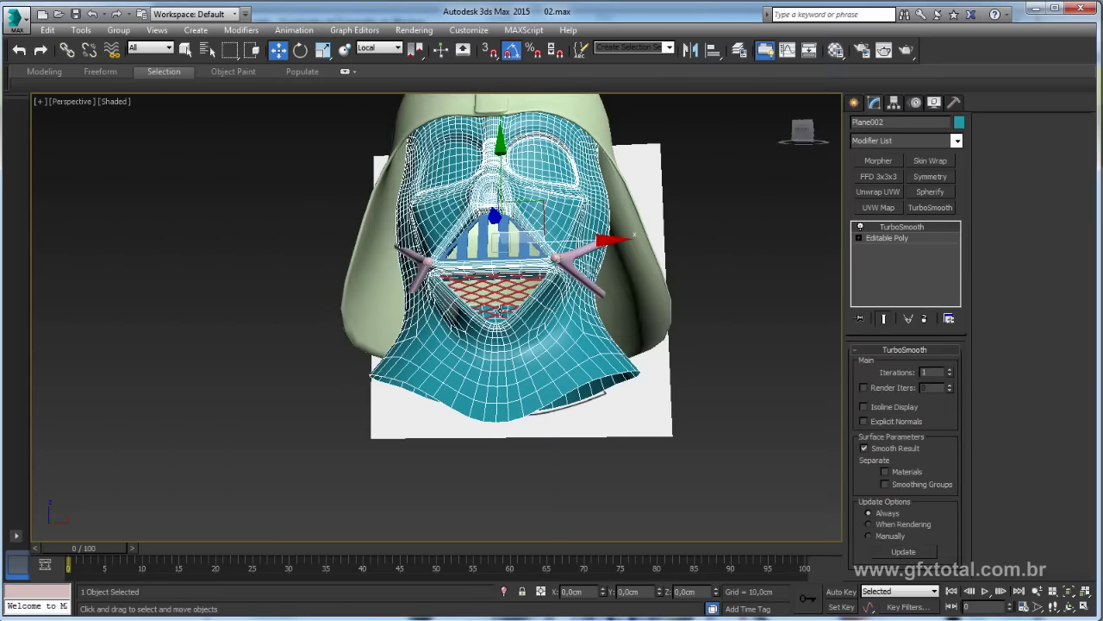
key("ctrl+d")
mouse_move(500, 310)
middle_mouse_down("alt")
mouse_move(482, 322)
mouse_move(460, 295)
middle_mouse_up("alt")
scroll(459, 295, "up", 4)
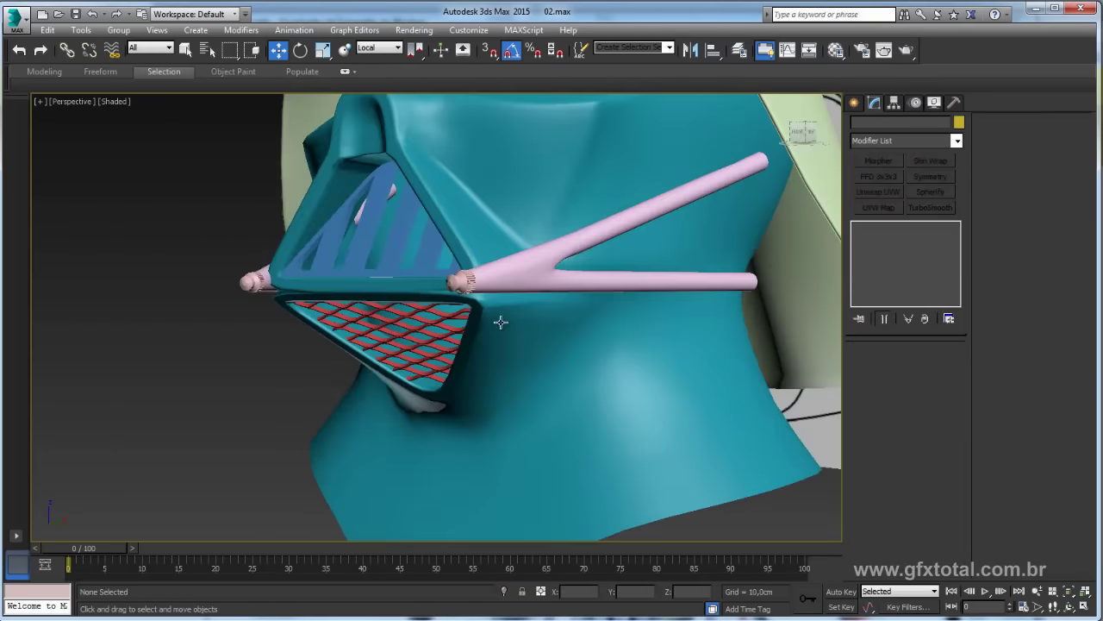
left_click(495, 319)
key("alt+Tab")
scroll(578, 324, "down", 3)
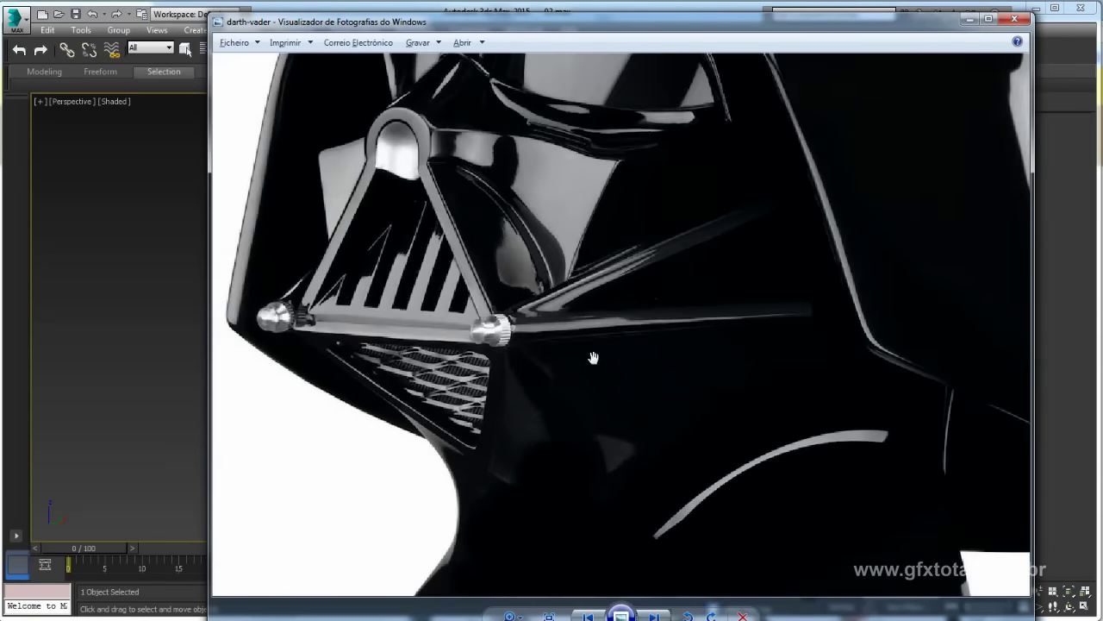
scroll(624, 214, "down", 3)
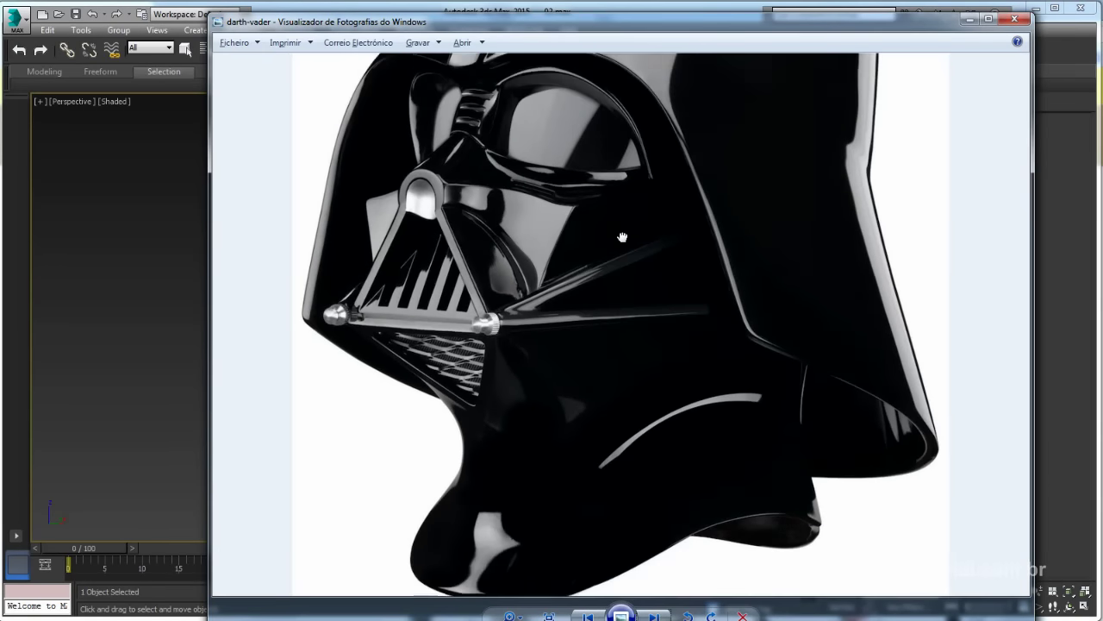
scroll(559, 284, "up", 2)
scroll(516, 283, "up", 2)
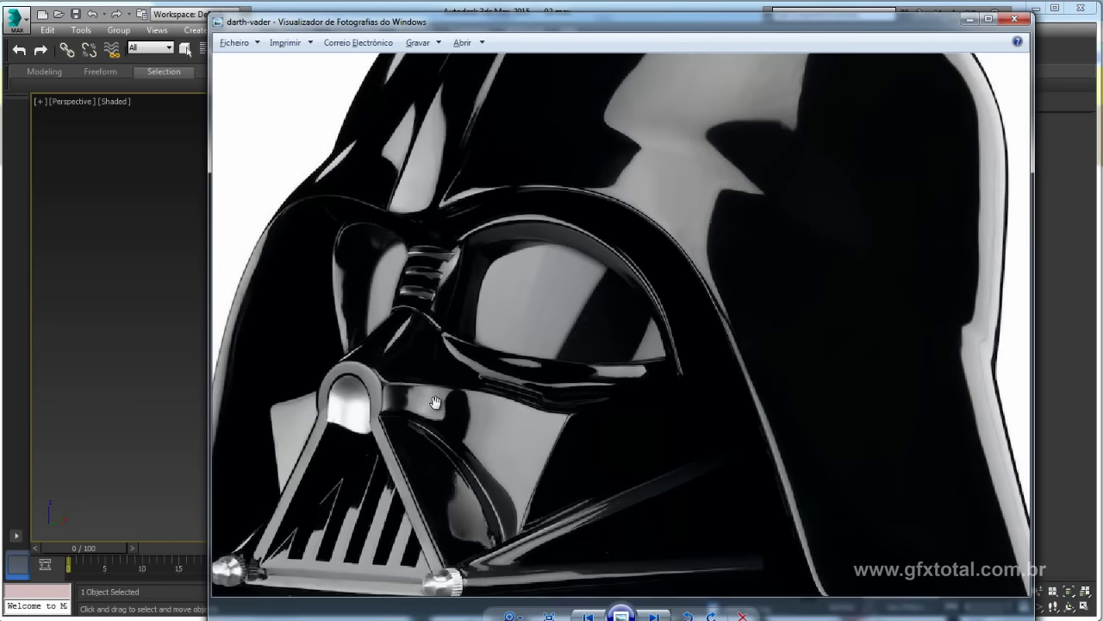
left_click_drag(427, 452, 500, 327)
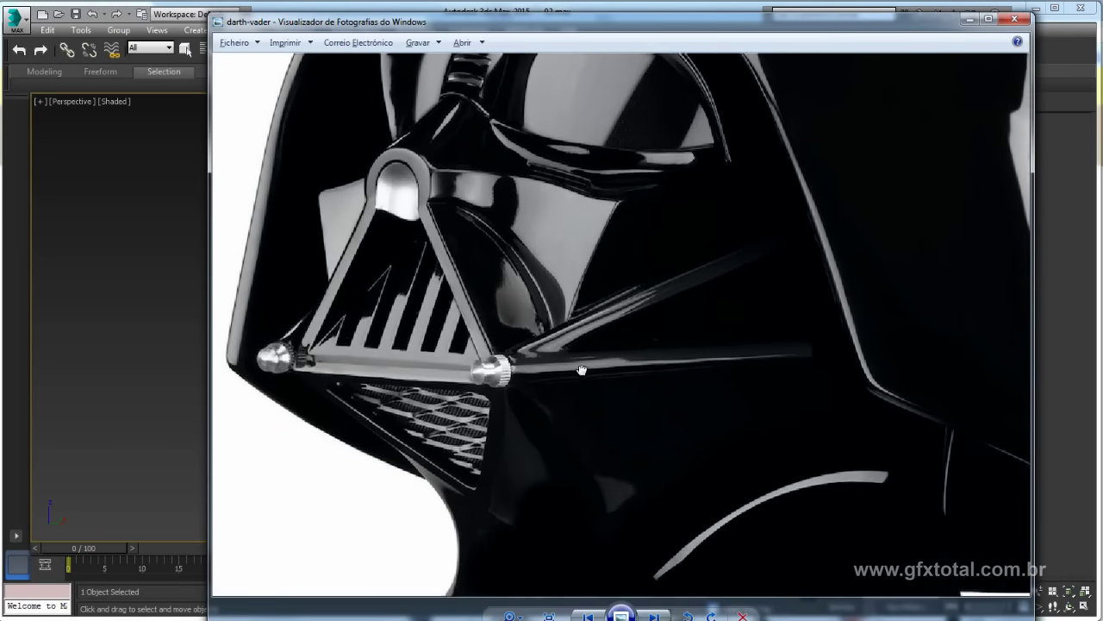
mouse_move(690, 508)
left_mouse_down()
mouse_move(699, 428)
mouse_move(684, 216)
mouse_move(597, 463)
left_mouse_up()
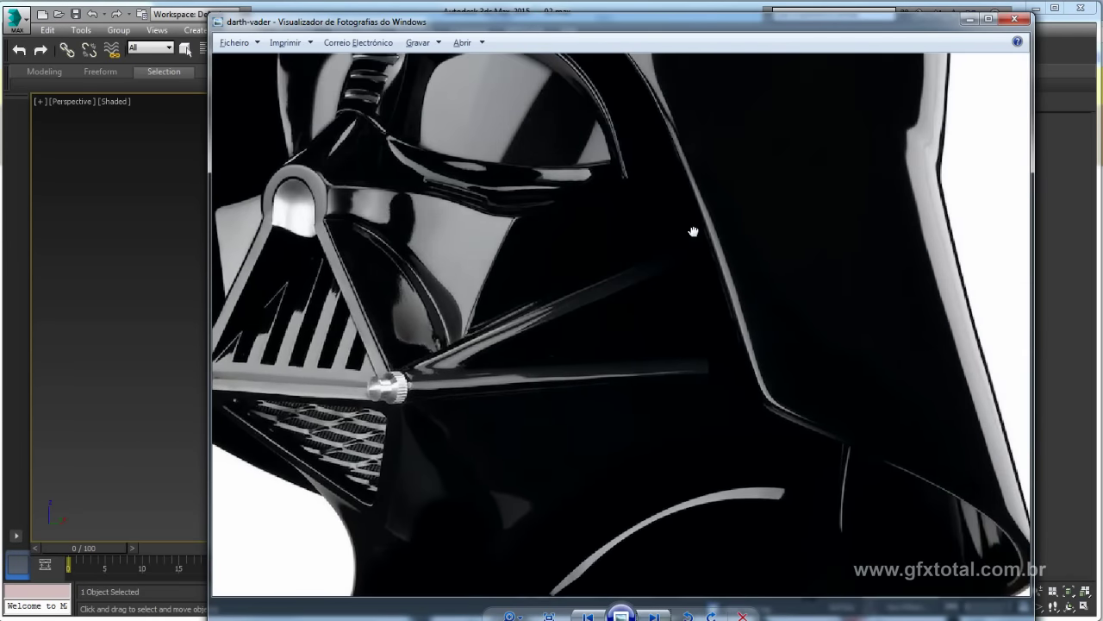
left_click_drag(695, 229, 670, 340)
mouse_move(677, 338)
middle_mouse_down("alt")
mouse_move(825, 336)
mouse_move(766, 124)
mouse_move(692, 251)
middle_mouse_up("alt")
left_click(730, 285)
Orbit to a rear three-quarter view of the helmet and bring up the Create panel's spline shapes
middle_click_drag(729, 286, 722, 247, "alt")
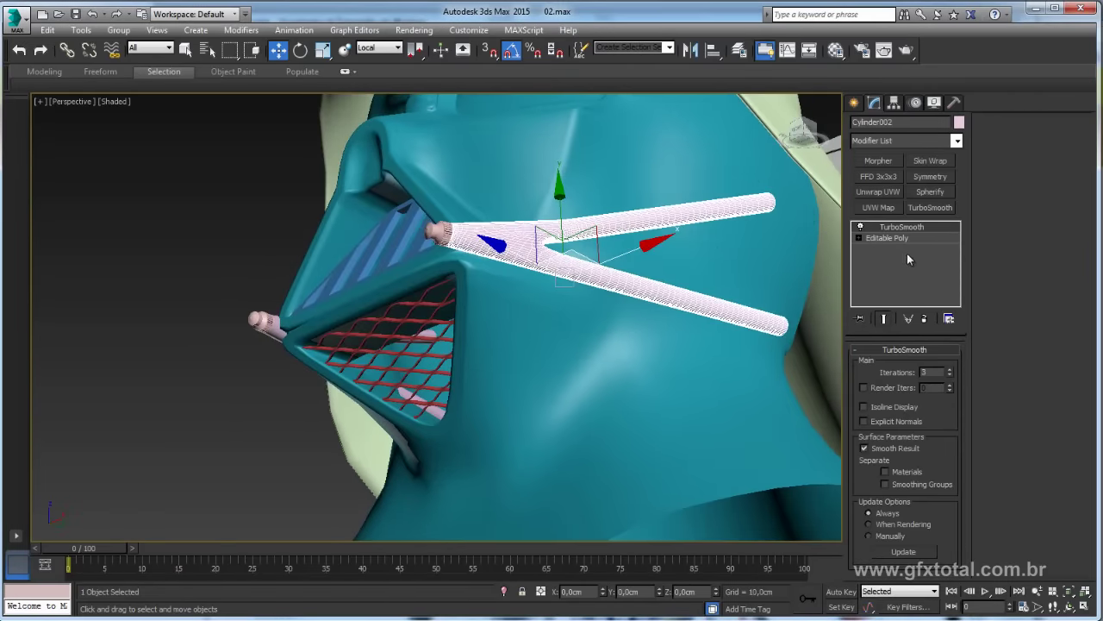
mouse_move(696, 233)
middle_mouse_down("alt")
mouse_move(658, 317)
mouse_move(598, 288)
mouse_move(655, 283)
middle_mouse_up("alt")
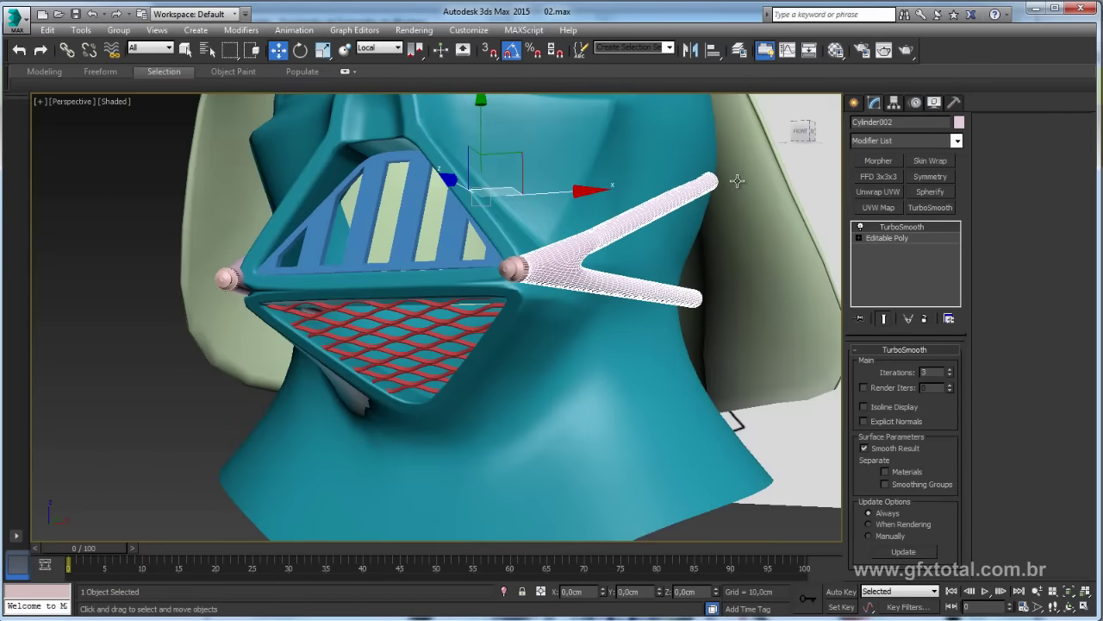
middle_click_drag(737, 180, 714, 259, "alt")
left_click(707, 254, "ctrl")
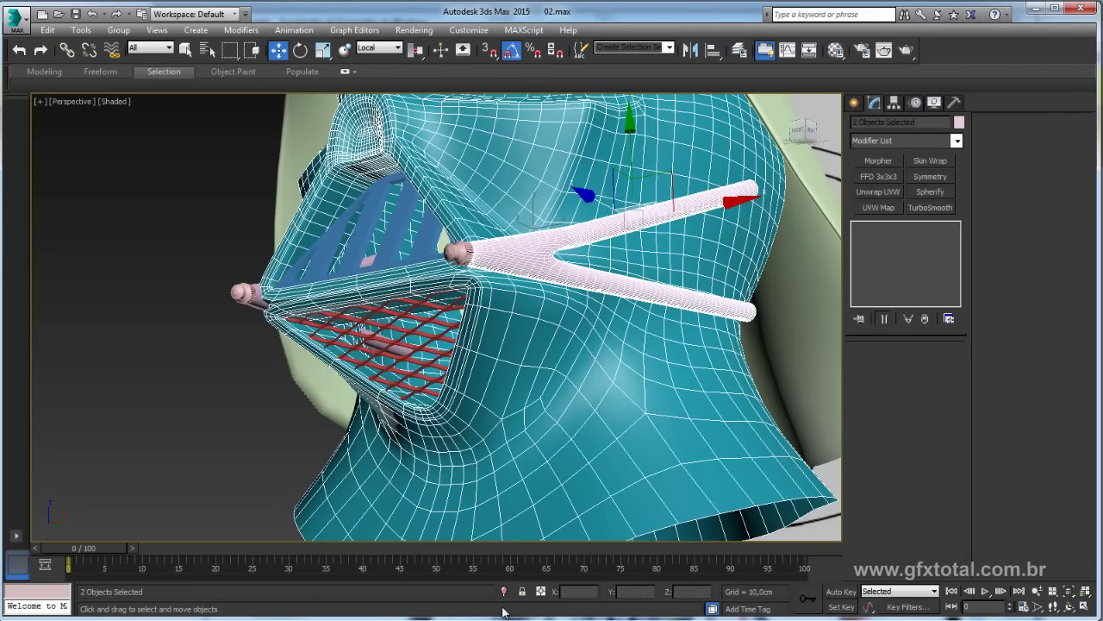
scroll(600, 322, "down", 5)
middle_click_drag(600, 322, 543, 384, "alt")
left_click(632, 392)
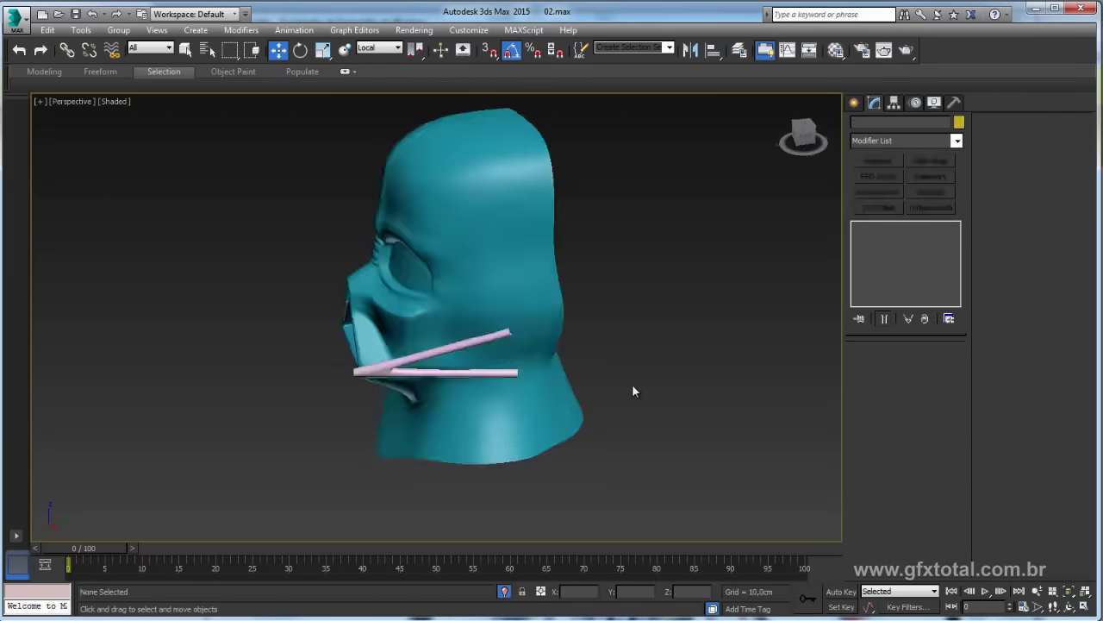
middle_click_drag(631, 391, 593, 387, "alt")
left_click(854, 103)
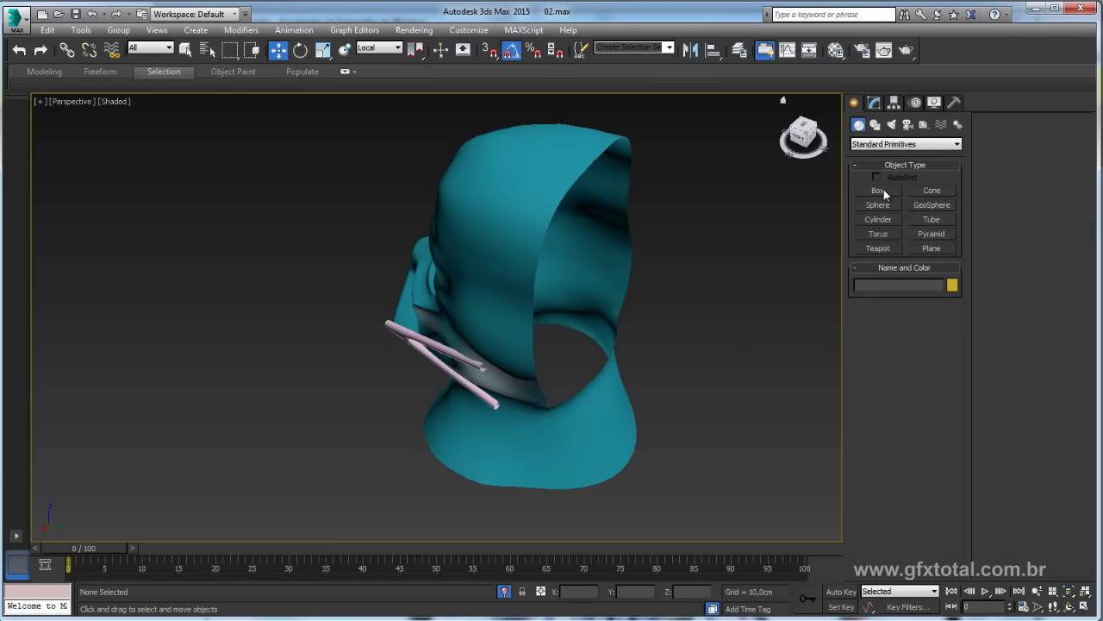
left_click(875, 124)
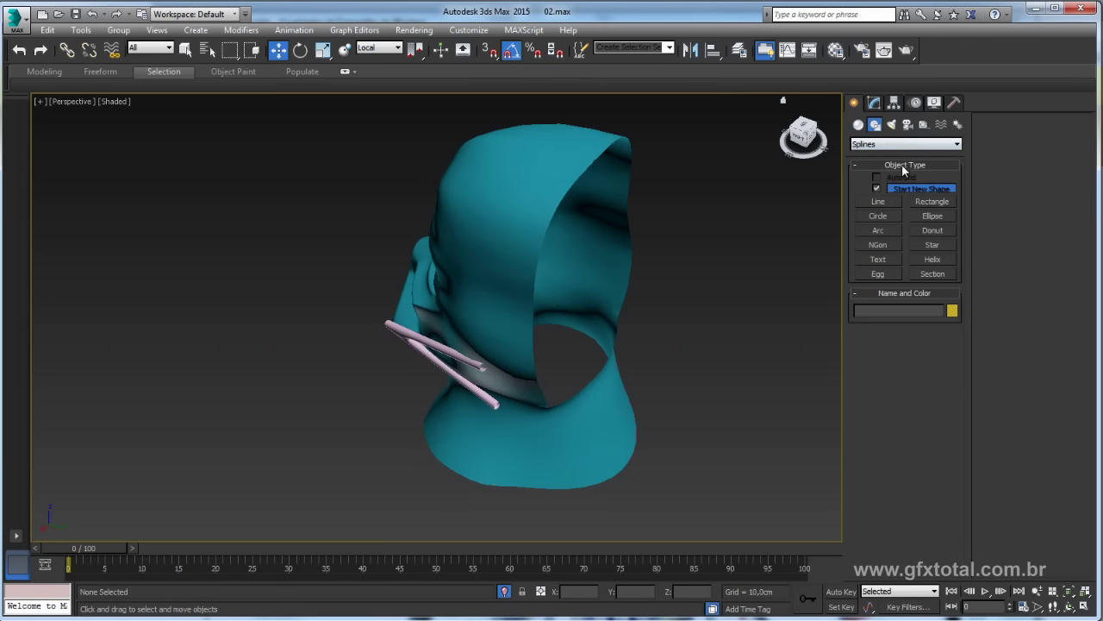
Draw an arc around the back of the neck in the wireframe Top view
left_click(879, 230)
key("t")
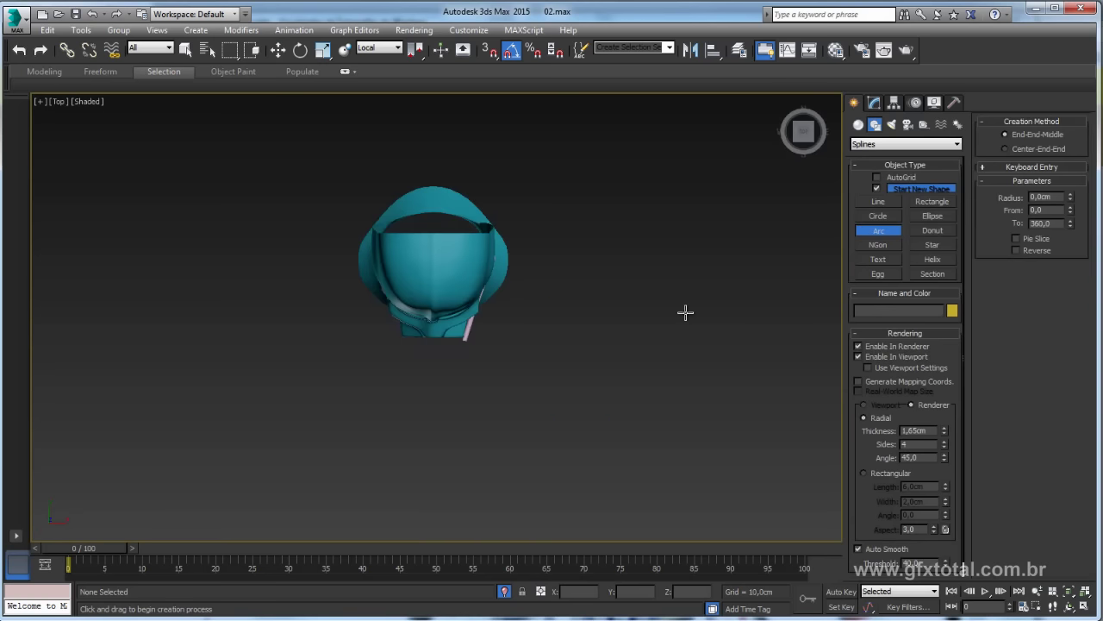
scroll(512, 347, "up", 1)
scroll(532, 279, "up", 3)
scroll(558, 196, "up", 3)
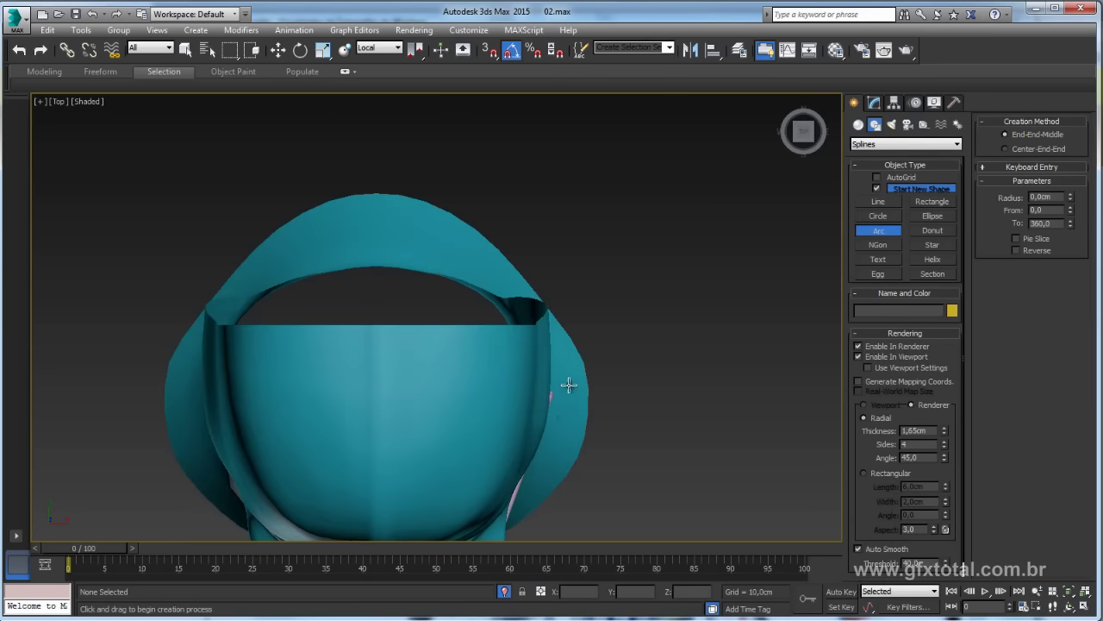
key("F3")
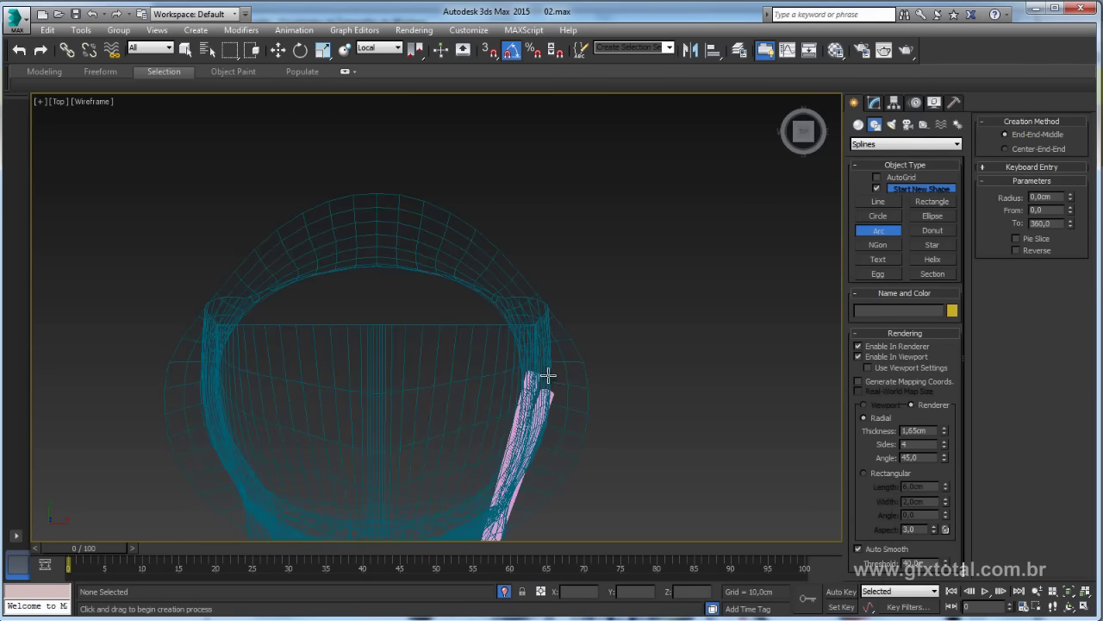
mouse_move(549, 305)
left_mouse_down()
mouse_move(214, 315)
mouse_move(214, 304)
left_mouse_up()
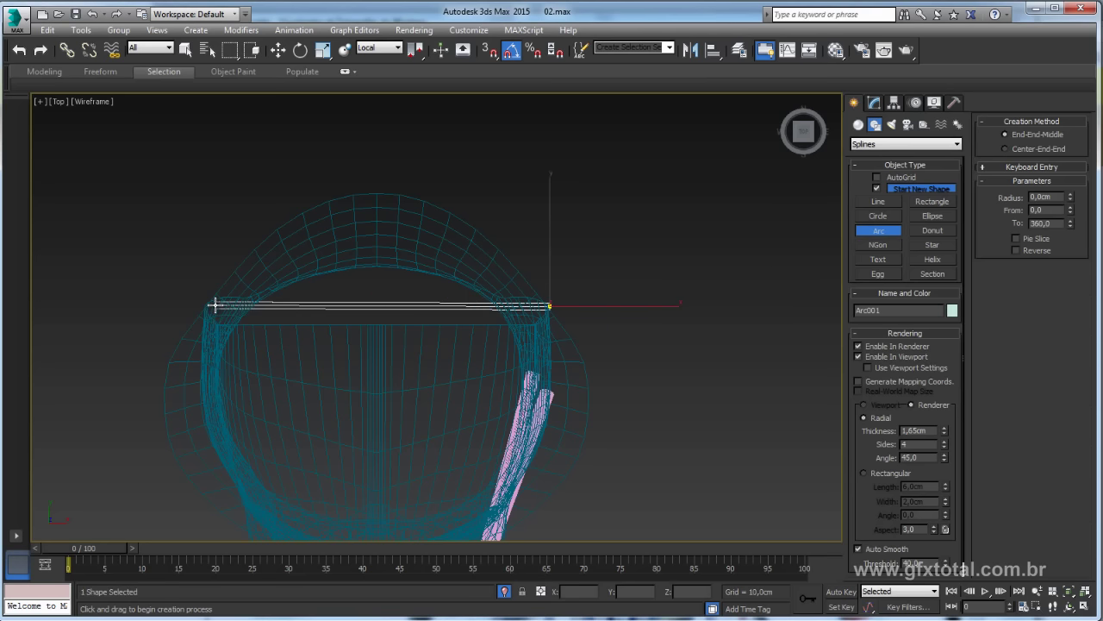
left_click(342, 199)
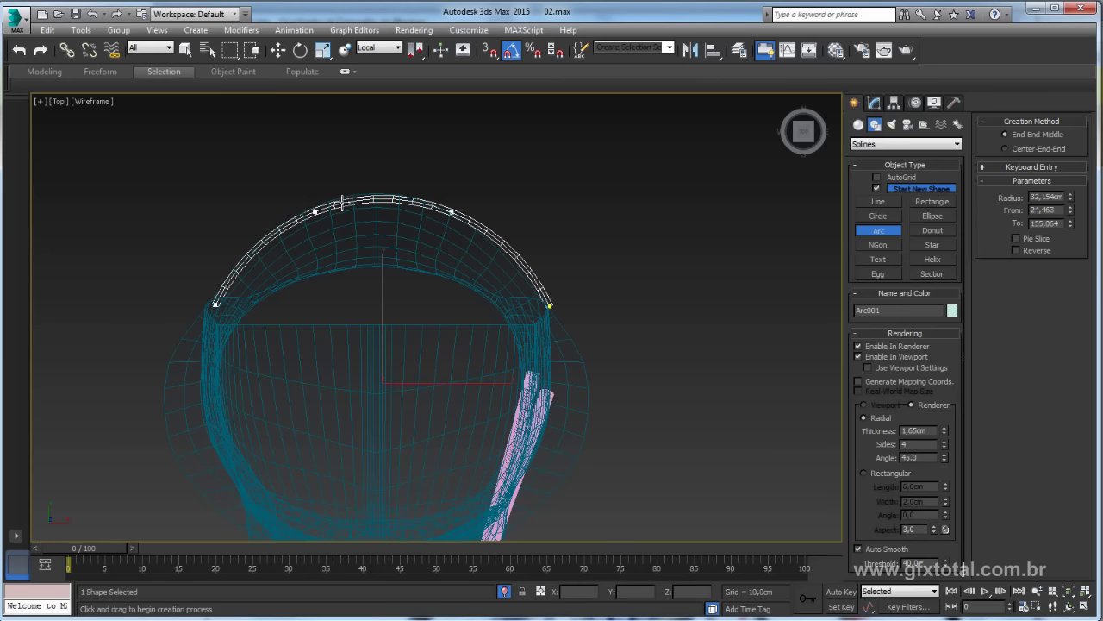
Raise the arc to the pink tubes' height and scale it to fit the neck
key("w")
key("p")
middle_click_drag(663, 353, 541, 383, "alt")
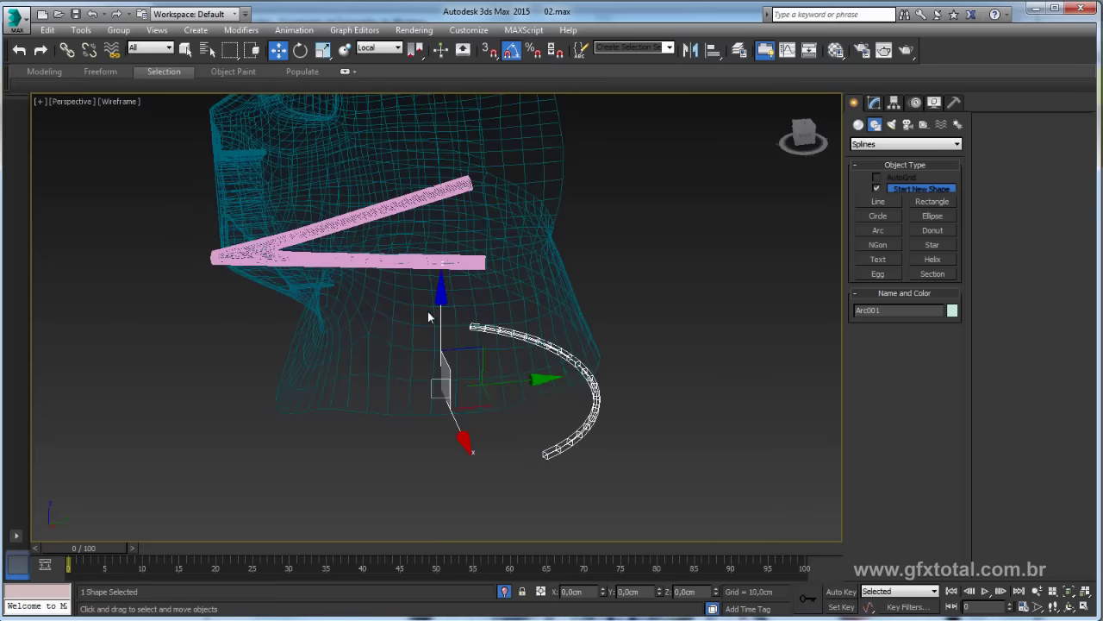
left_click_drag(440, 331, 445, 143)
middle_click_drag(445, 143, 443, 222, "alt")
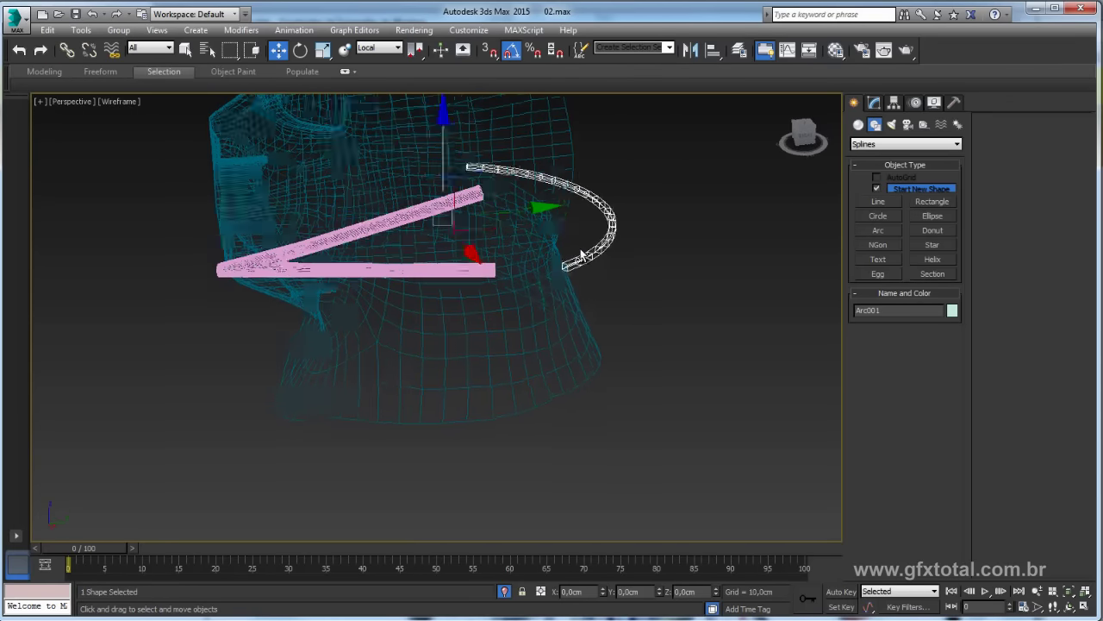
key("r")
mouse_move(429, 249)
left_mouse_down()
mouse_move(431, 235)
mouse_move(431, 246)
left_mouse_up()
key("w")
middle_click_drag(500, 267, 487, 211, "alt")
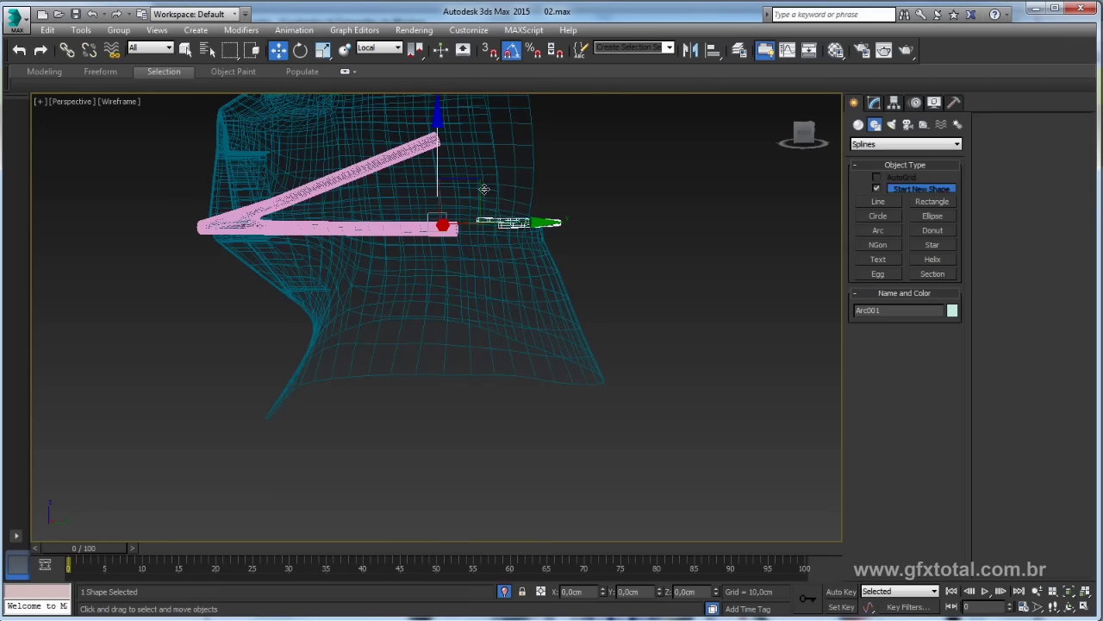
Scale Arc001 to hug the neck and thicken its tube to 3.913cm
left_click(878, 103)
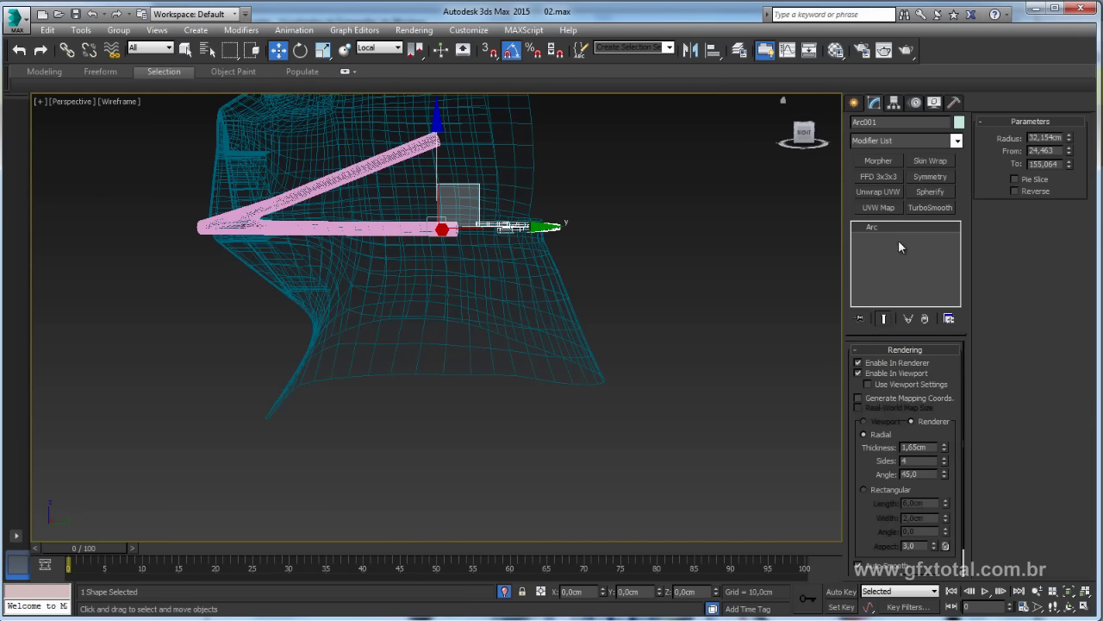
key("F3")
mouse_move(733, 328)
middle_mouse_down("alt")
mouse_move(690, 346)
mouse_move(681, 324)
middle_mouse_up("alt")
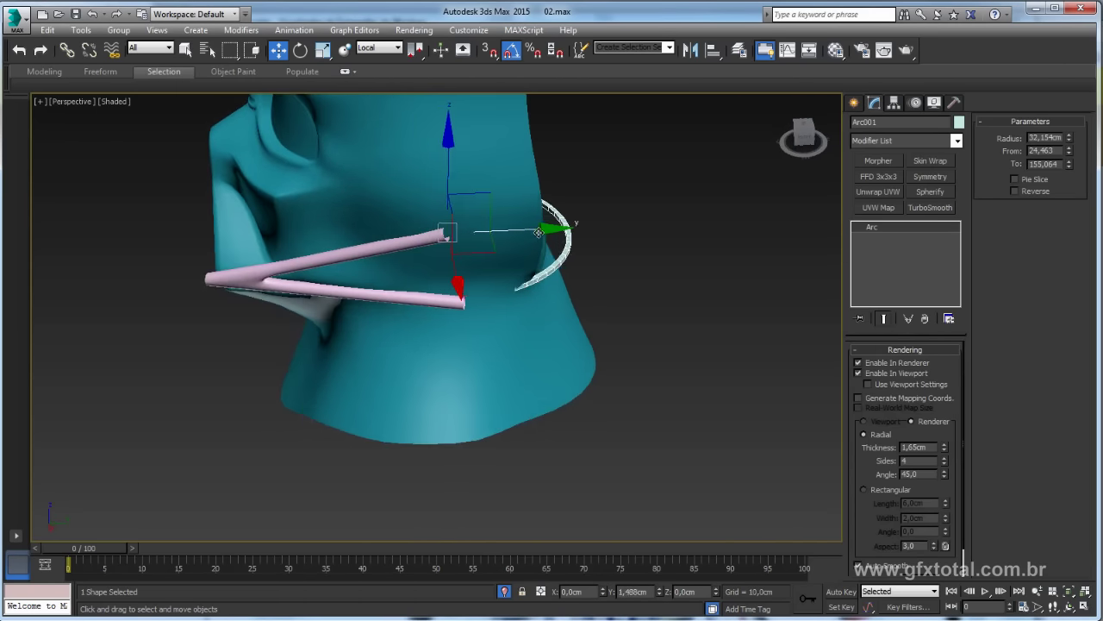
mouse_move(583, 260)
middle_mouse_down("alt")
mouse_move(484, 287)
mouse_move(394, 216)
middle_mouse_up("alt")
key("r")
mouse_move(394, 216)
left_mouse_down()
mouse_move(377, 209)
mouse_move(410, 225)
left_mouse_up()
middle_click_drag(410, 225, 956, 380, "alt")
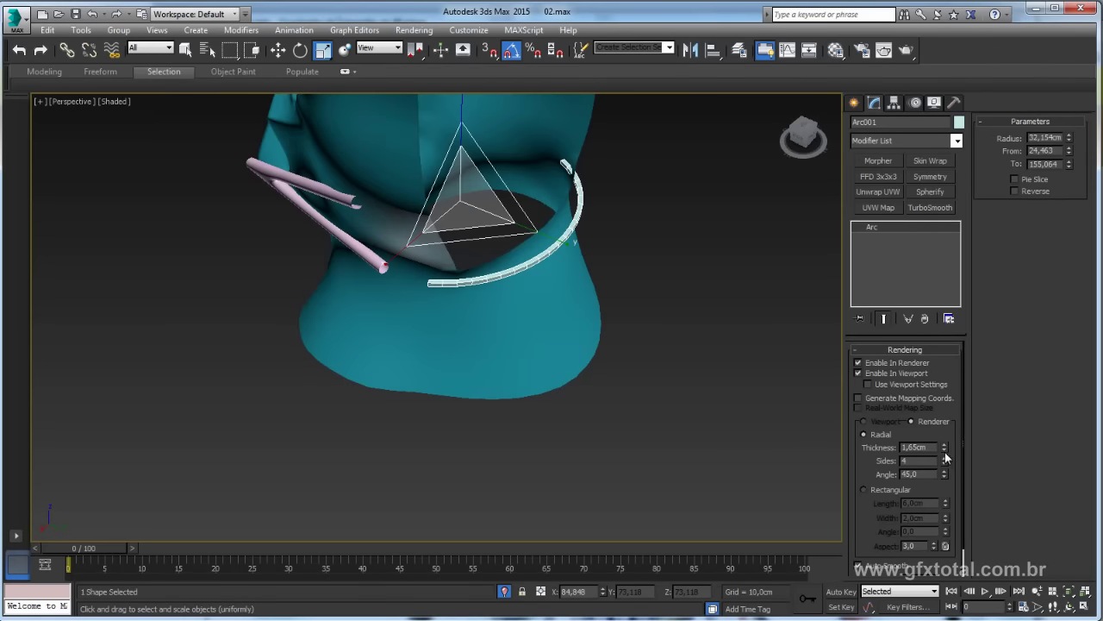
left_click_drag(945, 457, 945, 435)
middle_click_drag(835, 375, 406, 274, "alt")
Select the open border at the end of pink tube Cylinder002 in its base mesh
left_click(406, 274)
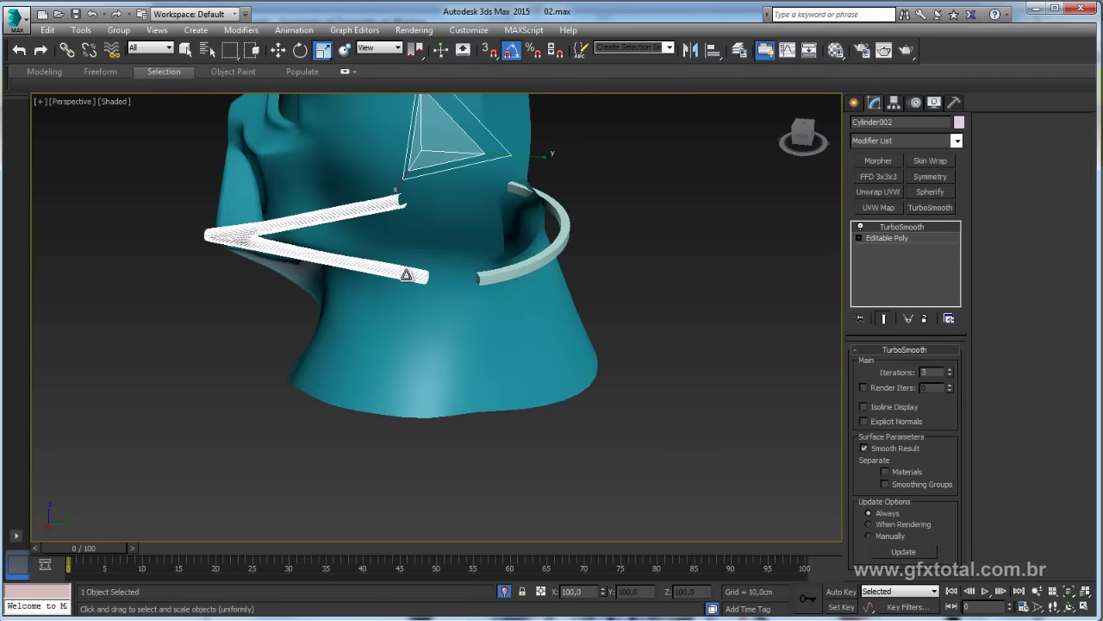
scroll(406, 274, "up", 3)
scroll(406, 275, "up", 3)
left_click(883, 238)
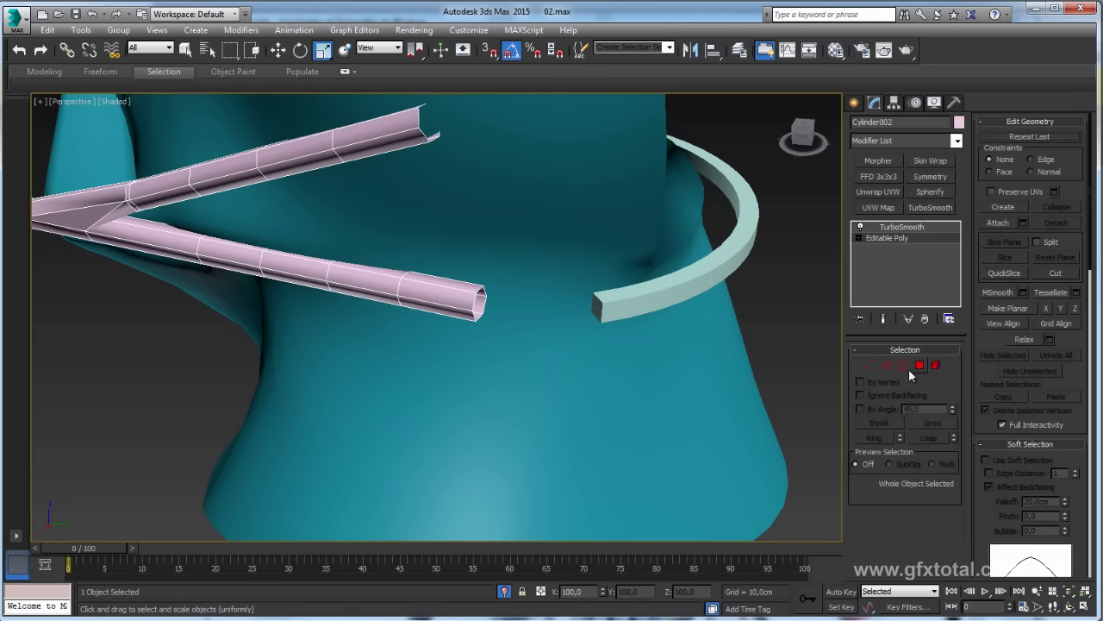
left_click(910, 365)
left_click(476, 304)
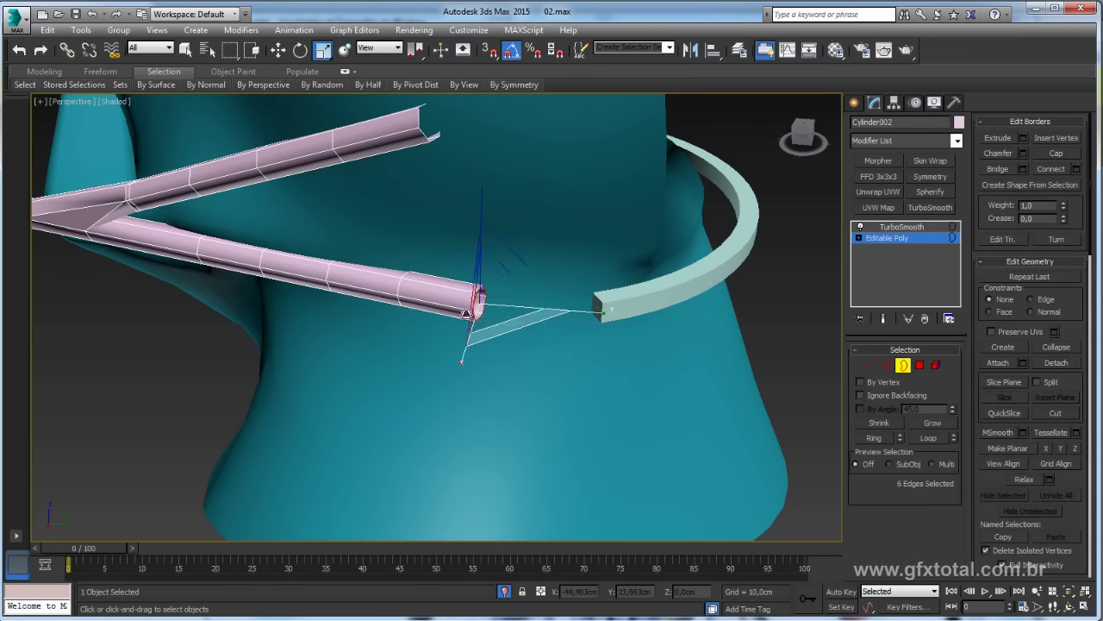
left_click(886, 240)
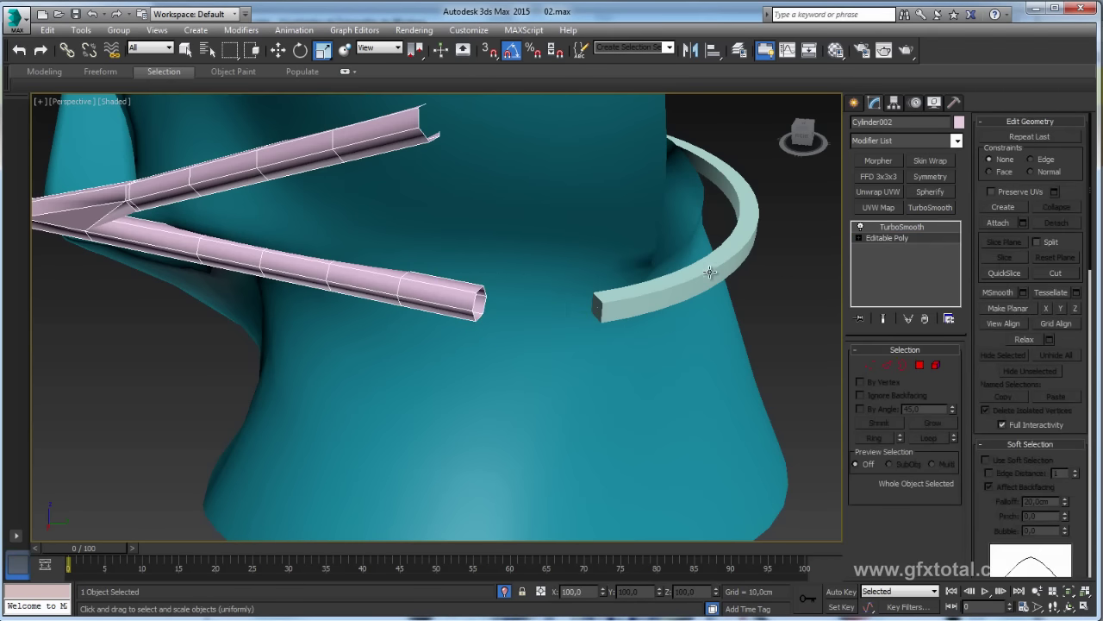
Give Arc001 6 sides, convert it to Editable Poly, and reselect Cylinder002
left_click(748, 246)
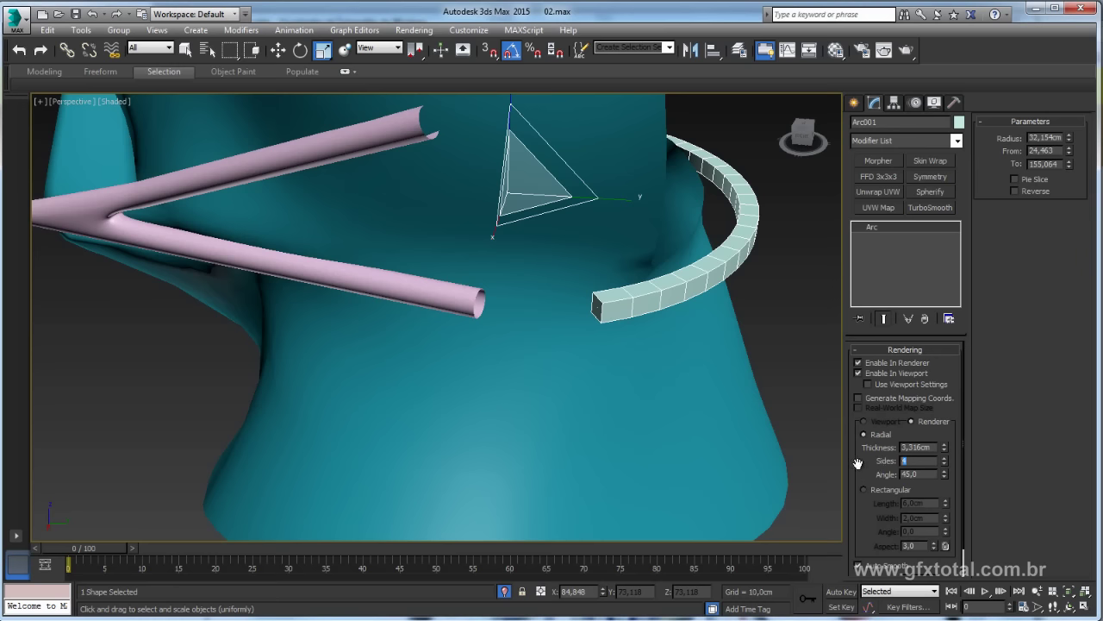
type("6")
key("Return")
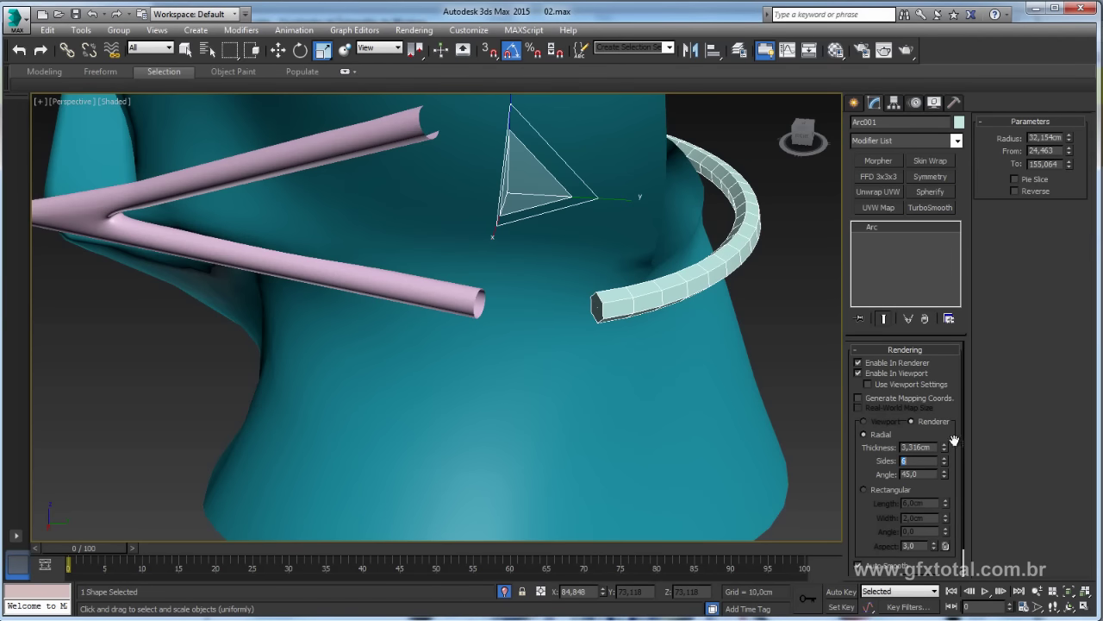
right_click(681, 283)
left_click(861, 439)
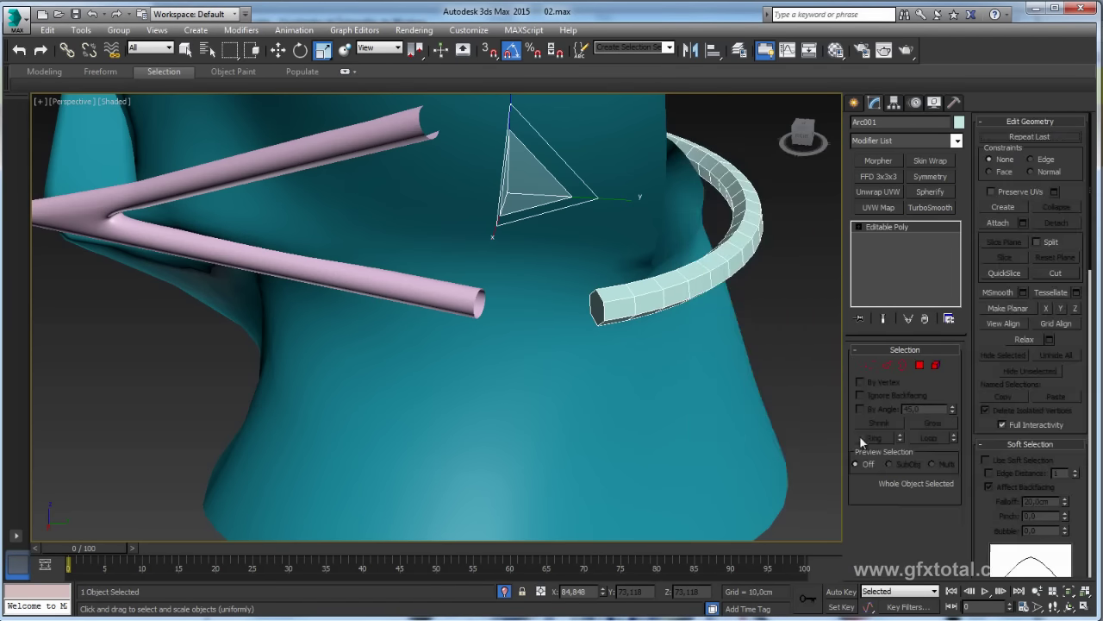
left_click(447, 298)
Attach the cyan arc to the pink tube and delete the end-cap polygon
left_click(899, 243)
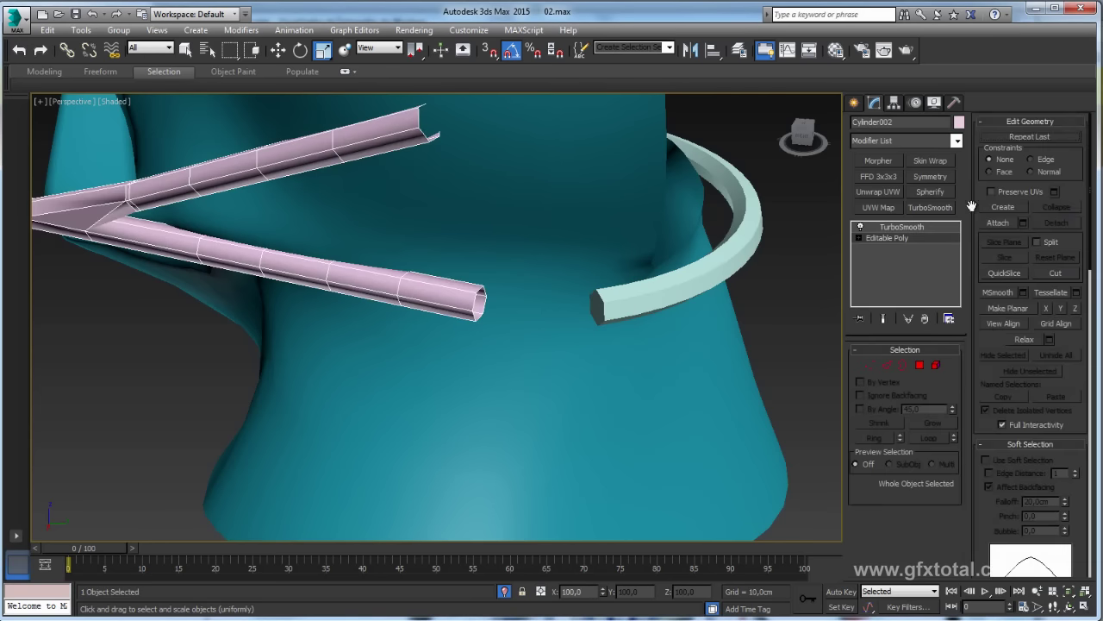
left_click(998, 222)
left_click(703, 297)
key("w")
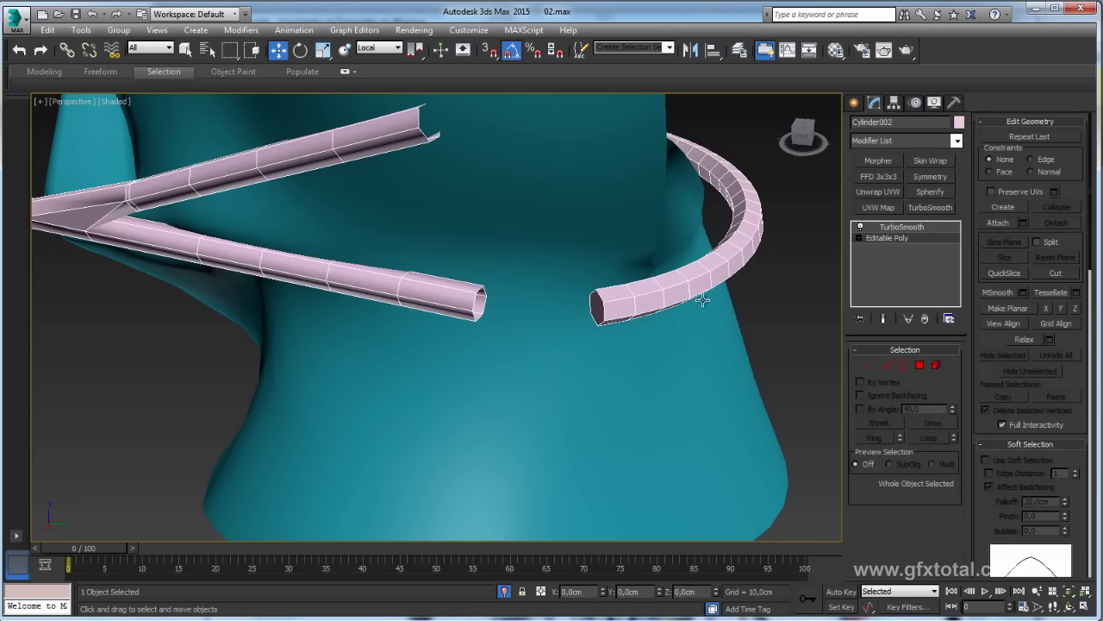
left_click(921, 366)
middle_click_drag(616, 350, 436, 344, "alt")
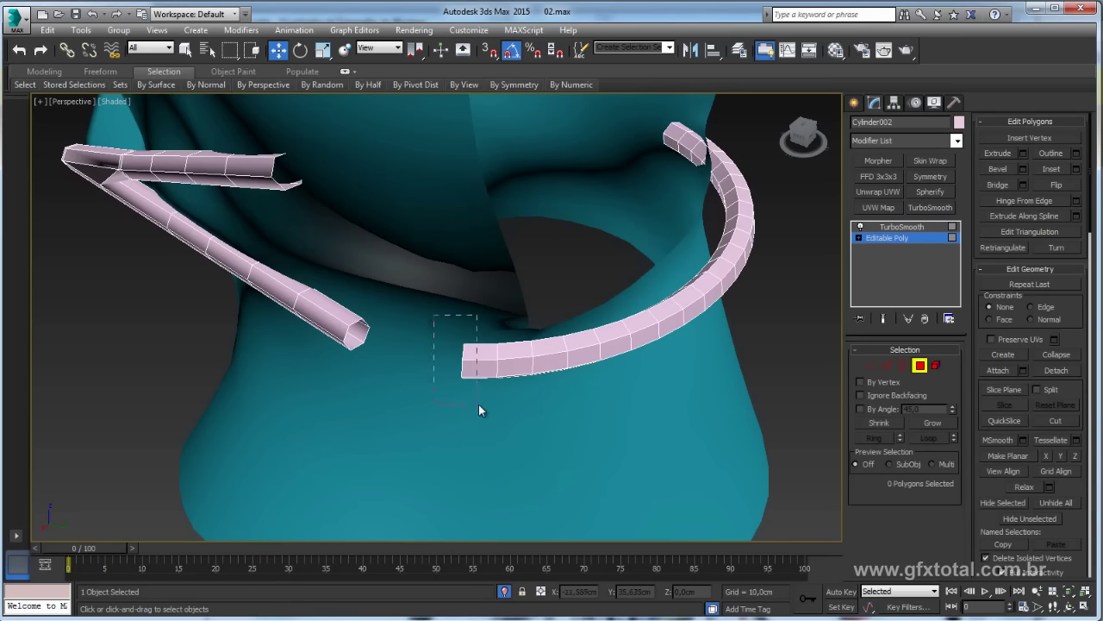
left_click_drag(479, 403, 479, 404)
left_click(476, 297)
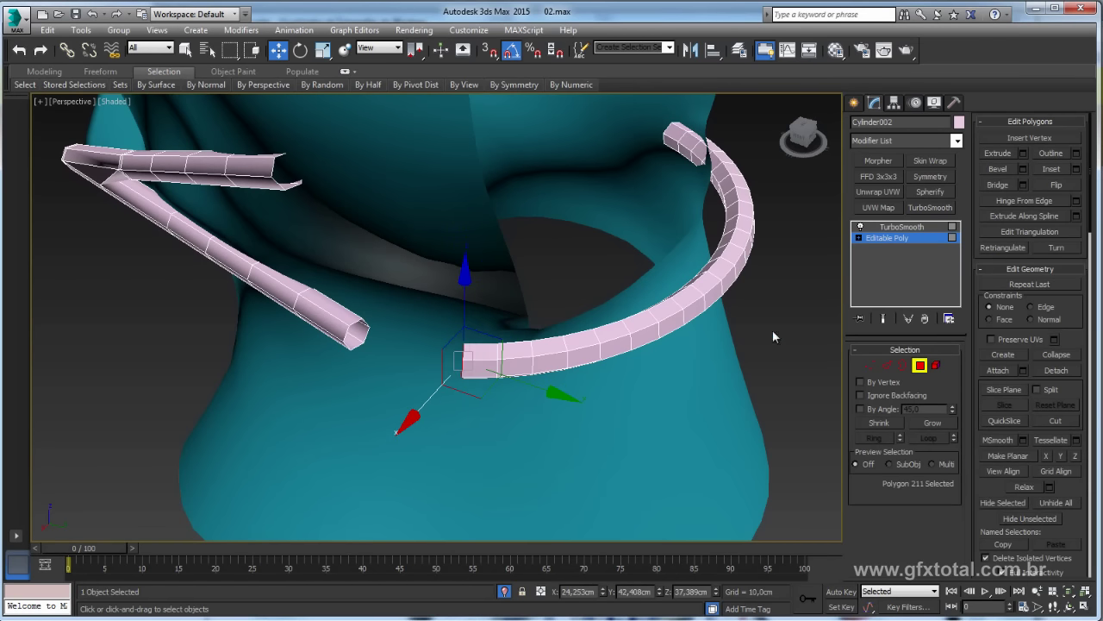
key("Delete")
Bridge the two open borders and relax the bridged polygons into a smooth curve
key("3")
middle_click_drag(603, 345, 707, 336, "alt")
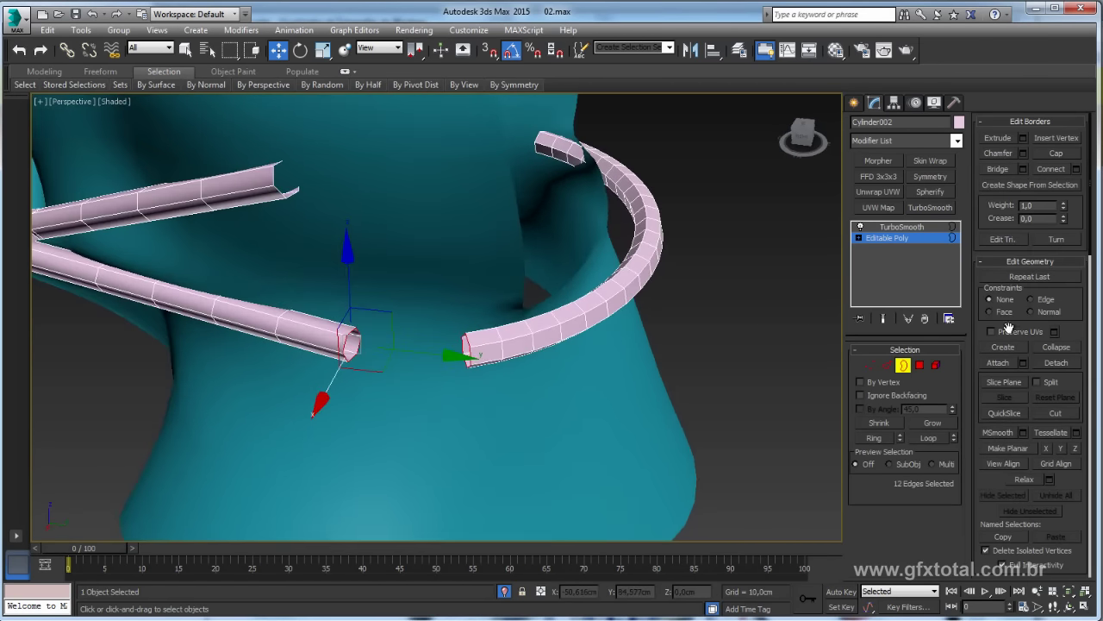
left_click(998, 169)
left_click(918, 364)
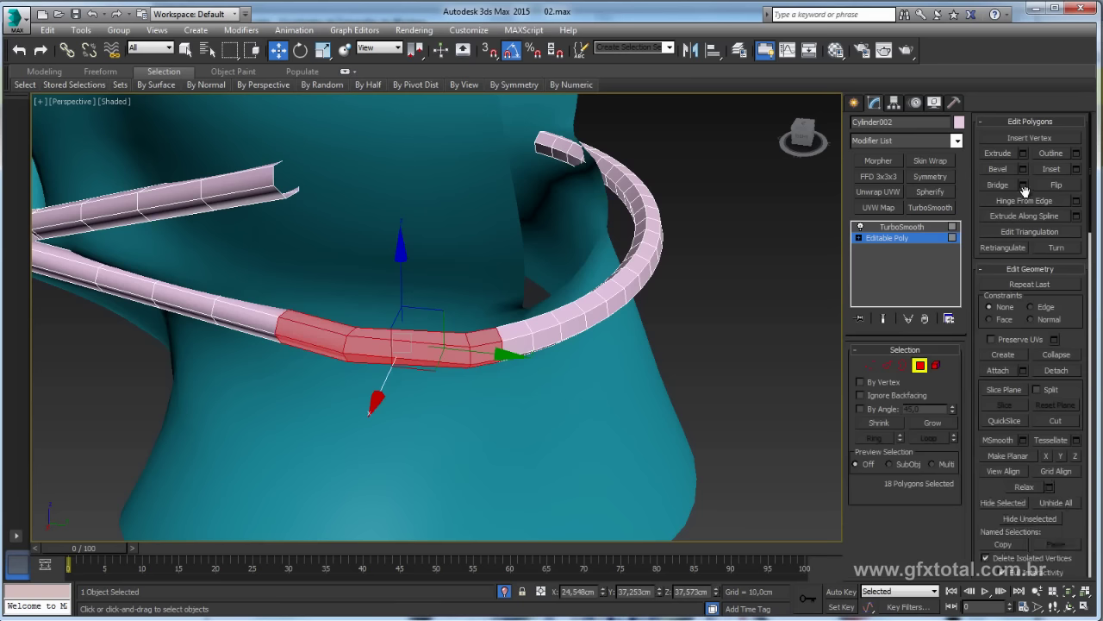
scroll(1075, 318, "down", 5)
left_click(1025, 311)
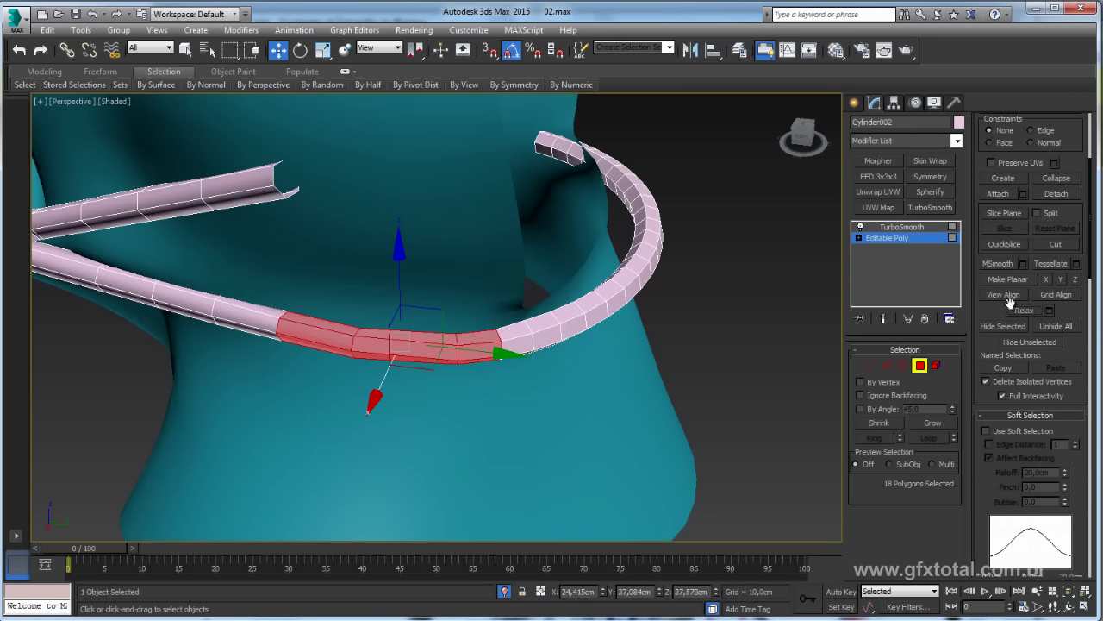
left_click(901, 239)
middle_click_drag(636, 352, 609, 353, "alt")
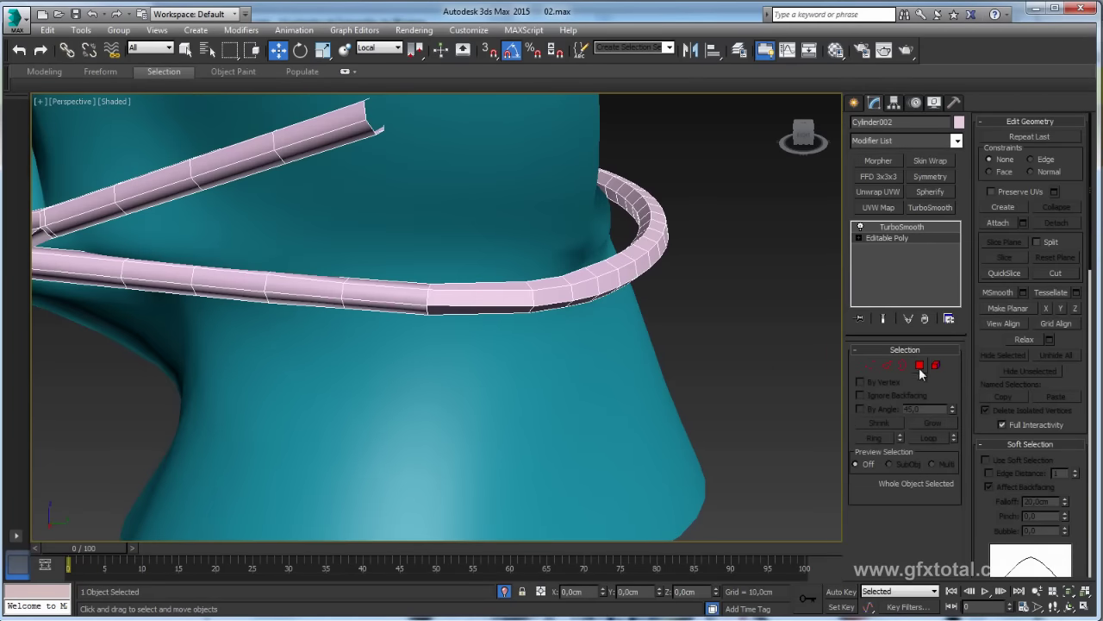
Shift-drag a copy of the 141-polygon curved loop upward as a separate object, Object001
key("4")
left_click(633, 215, "shift")
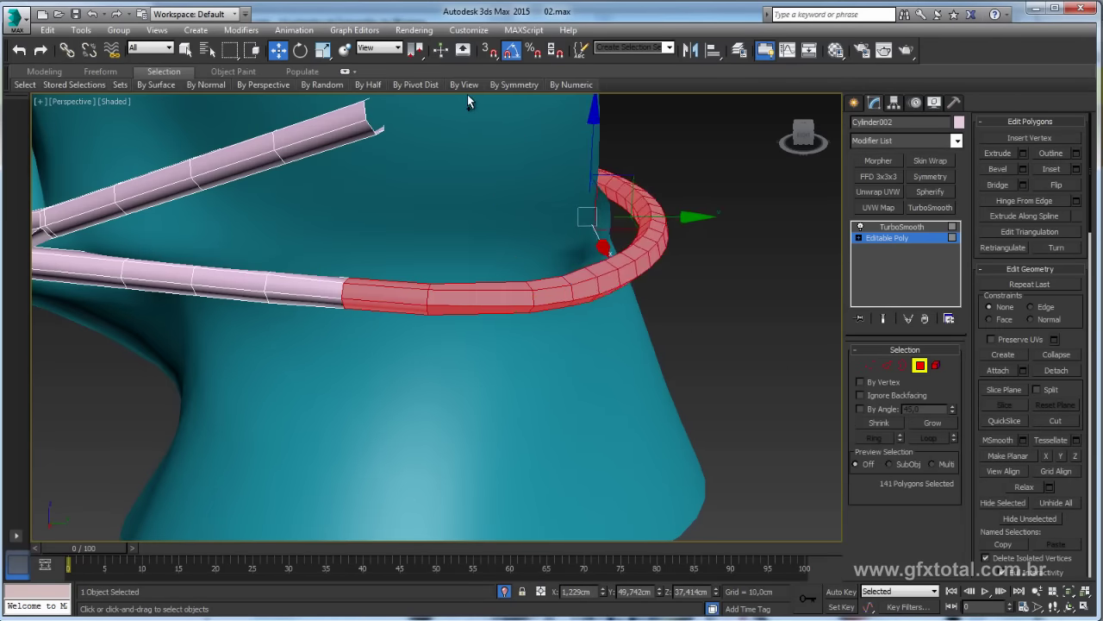
middle_click_drag(522, 296, 615, 278, "alt")
left_click_drag(637, 264, 637, 95, "shift")
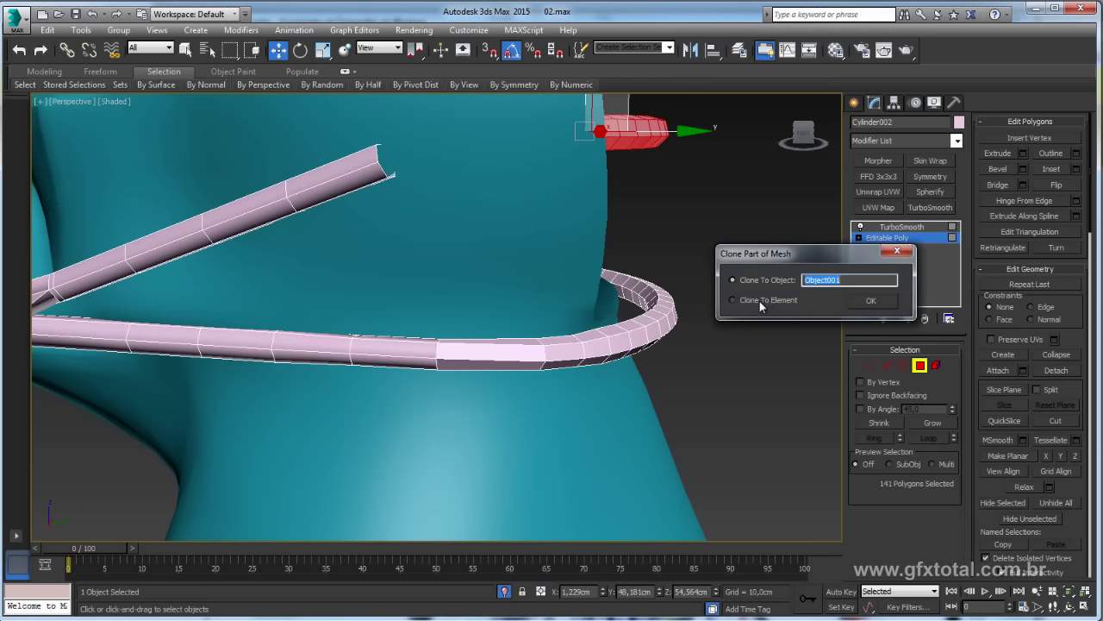
left_click(873, 302)
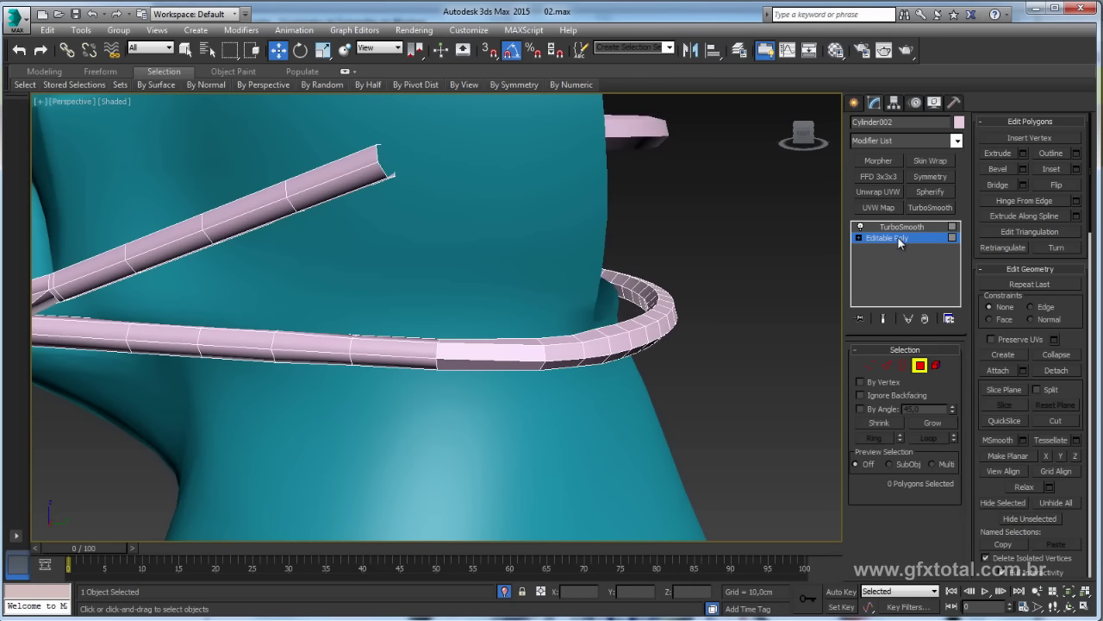
left_click(887, 237)
left_click(638, 130)
Center Object001's pivot on the object using Affect Pivot Only
left_click(892, 102)
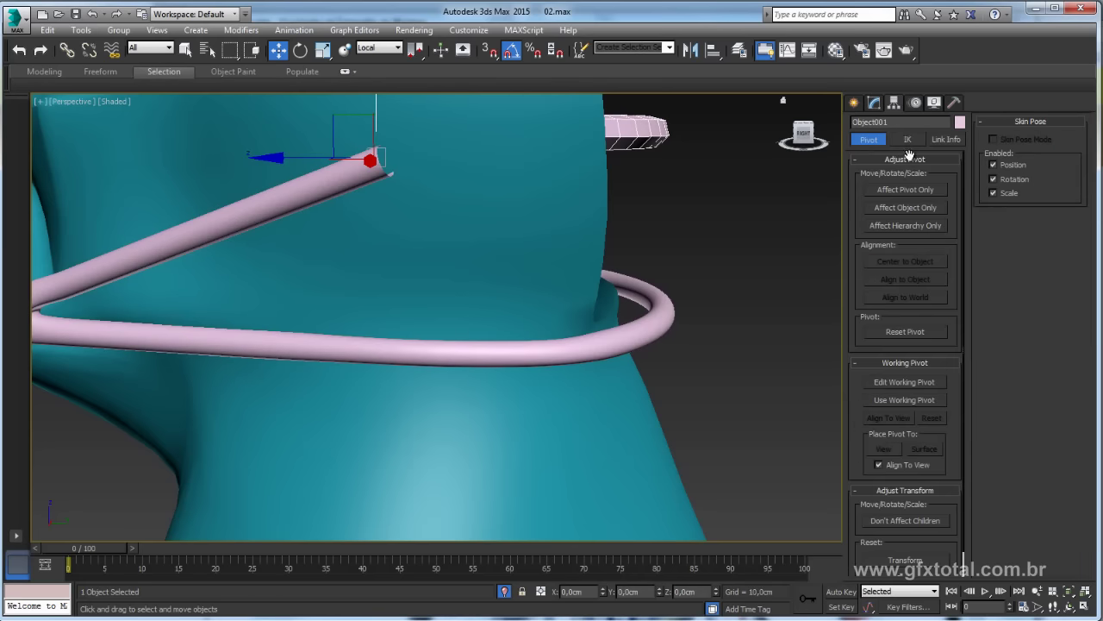
left_click(909, 191)
left_click(897, 262)
left_click(901, 191)
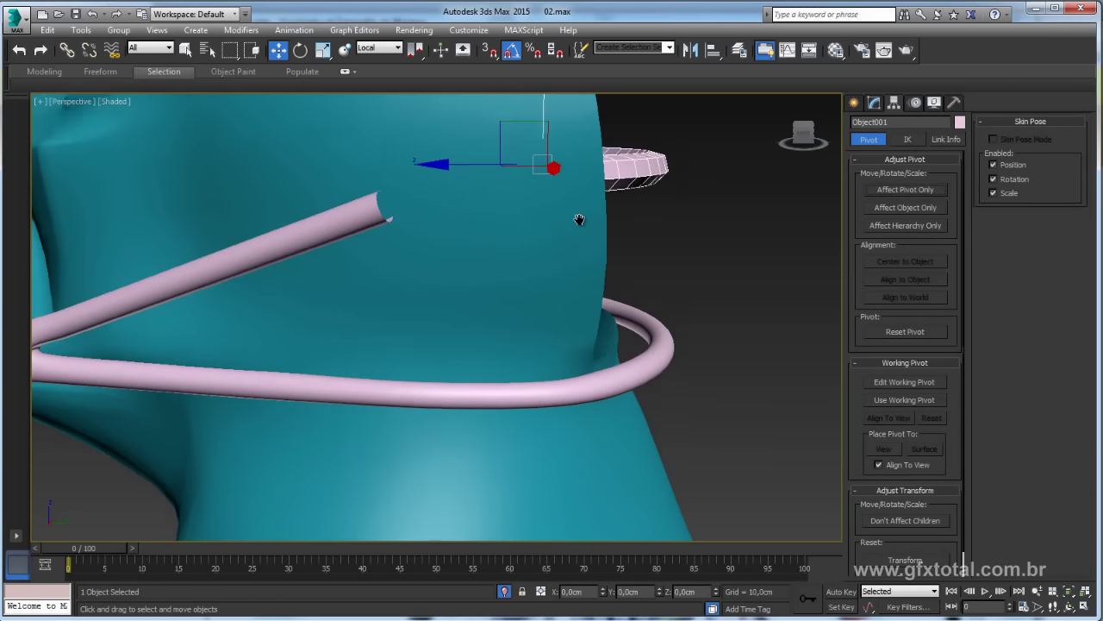
middle_click_drag(640, 286, 787, 172, "alt")
Select the ring as one element, tilt it, and move it up and right
left_click(872, 103)
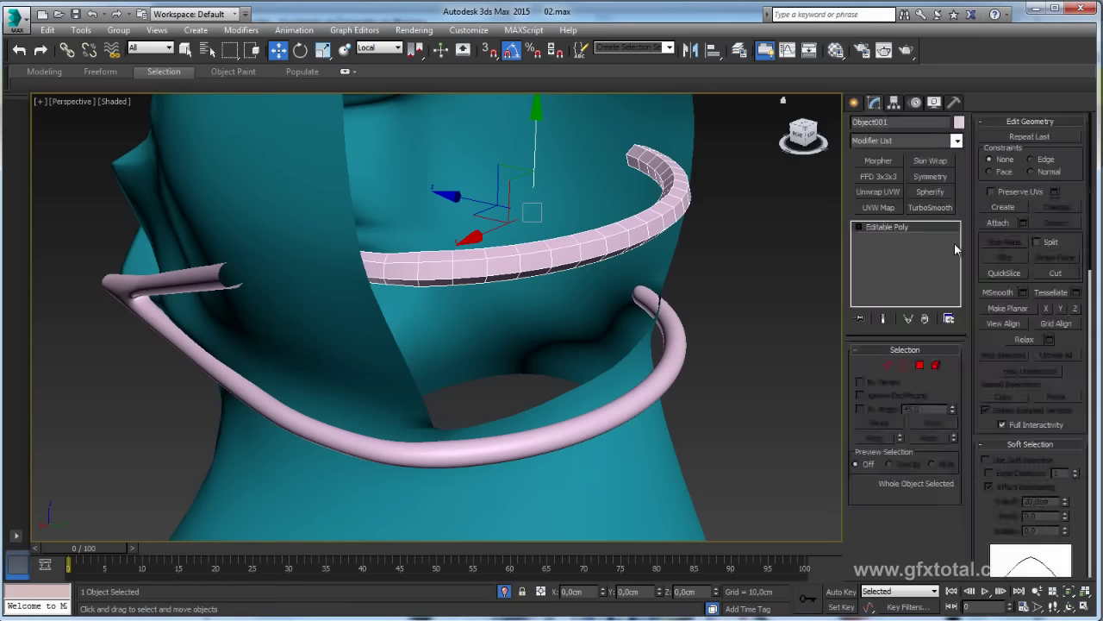
left_click(937, 366)
middle_click_drag(483, 345, 531, 269, "alt")
key("r")
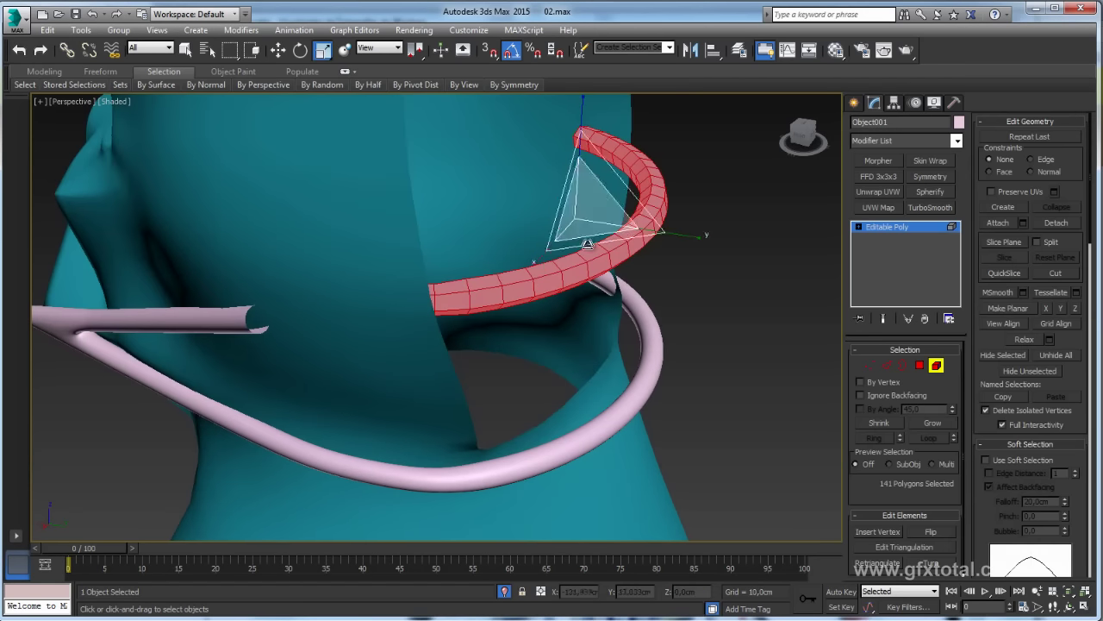
left_click_drag(531, 269, 551, 232)
key("ctrl+z")
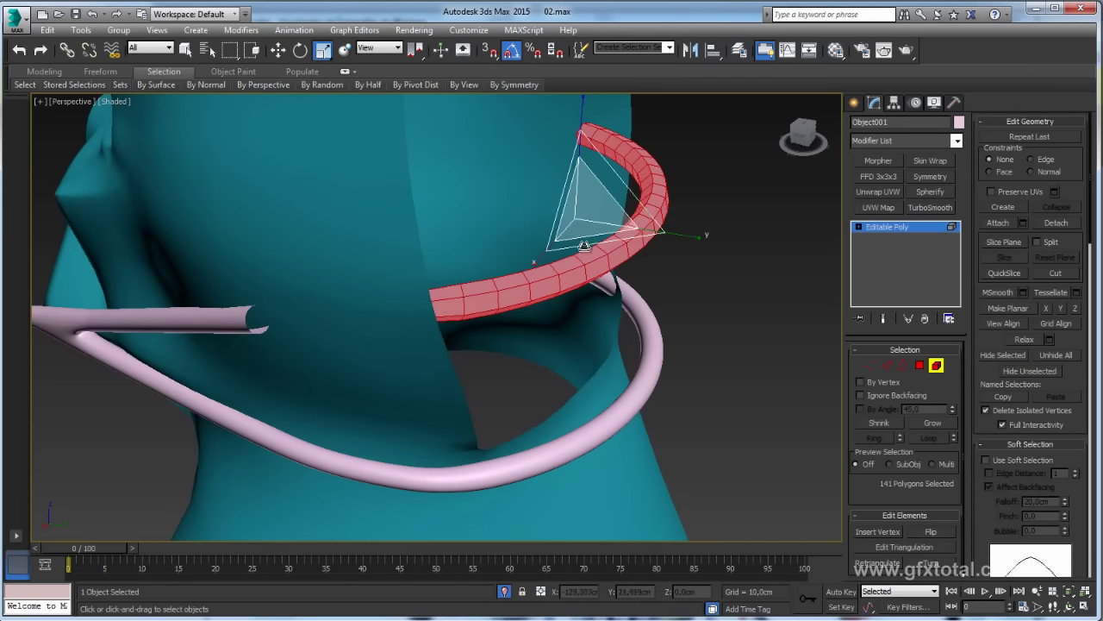
key("e")
left_click_drag(644, 188, 641, 205)
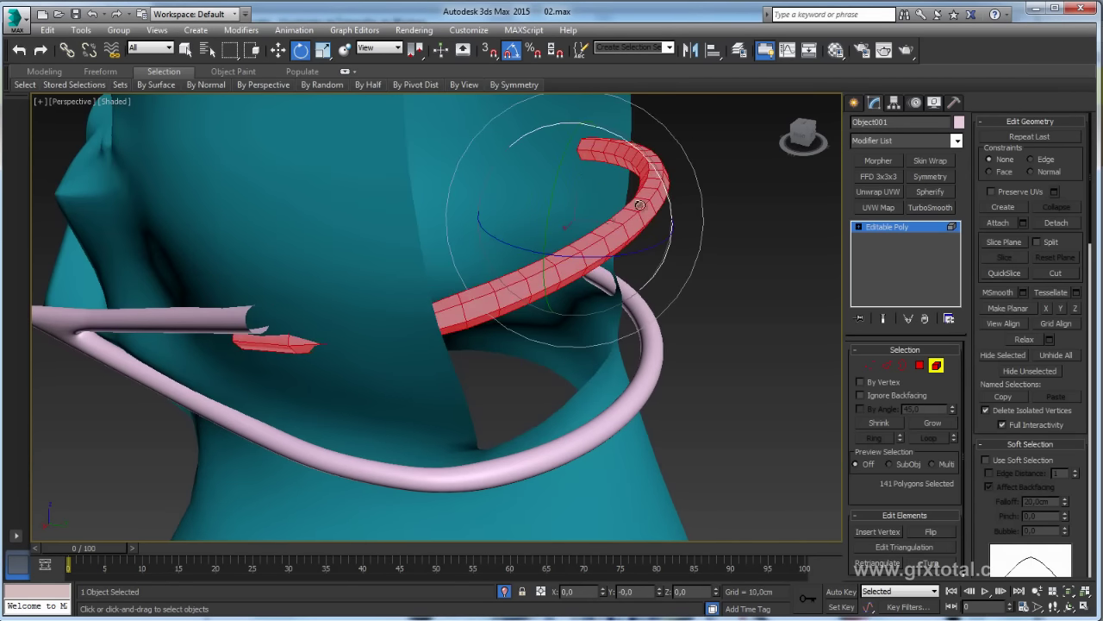
key("w")
mouse_move(641, 205)
middle_mouse_down("alt")
mouse_move(597, 281)
mouse_move(613, 200)
middle_mouse_up("alt")
mouse_move(614, 181)
left_mouse_down()
mouse_move(670, 123)
mouse_move(728, 135)
mouse_move(658, 112)
left_mouse_up()
Shrink the ring slightly and slide it along its Y axis beside the neck
key("e")
key("w")
middle_click_drag(658, 112, 603, 207, "alt")
key("e")
key("r")
left_click_drag(608, 207, 609, 212)
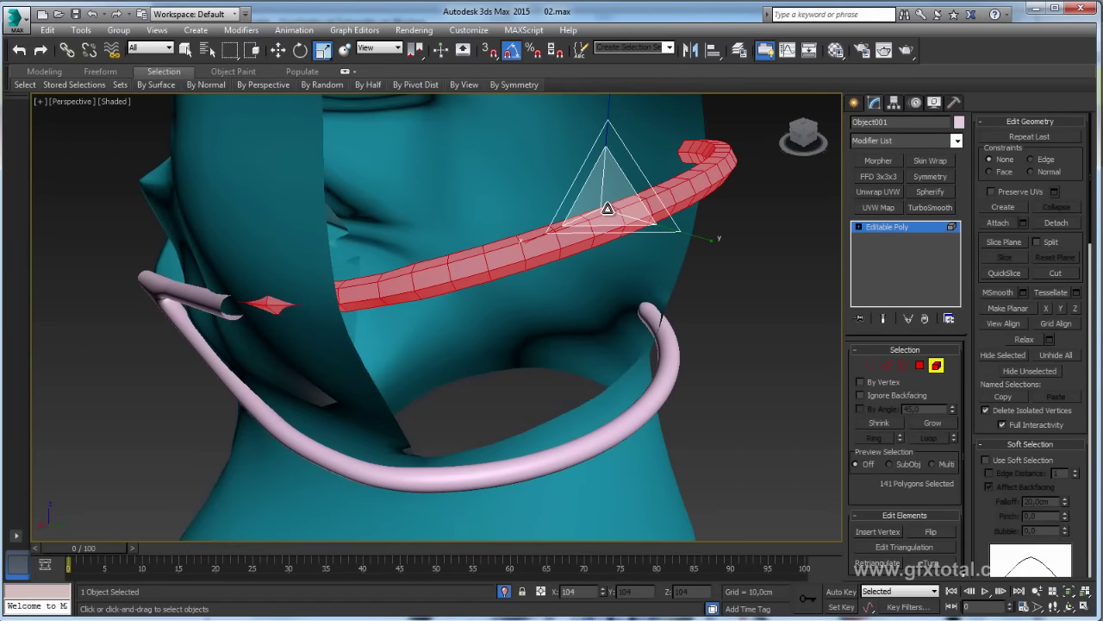
middle_click_drag(609, 212, 732, 211, "alt")
key("w")
left_click_drag(733, 211, 715, 216)
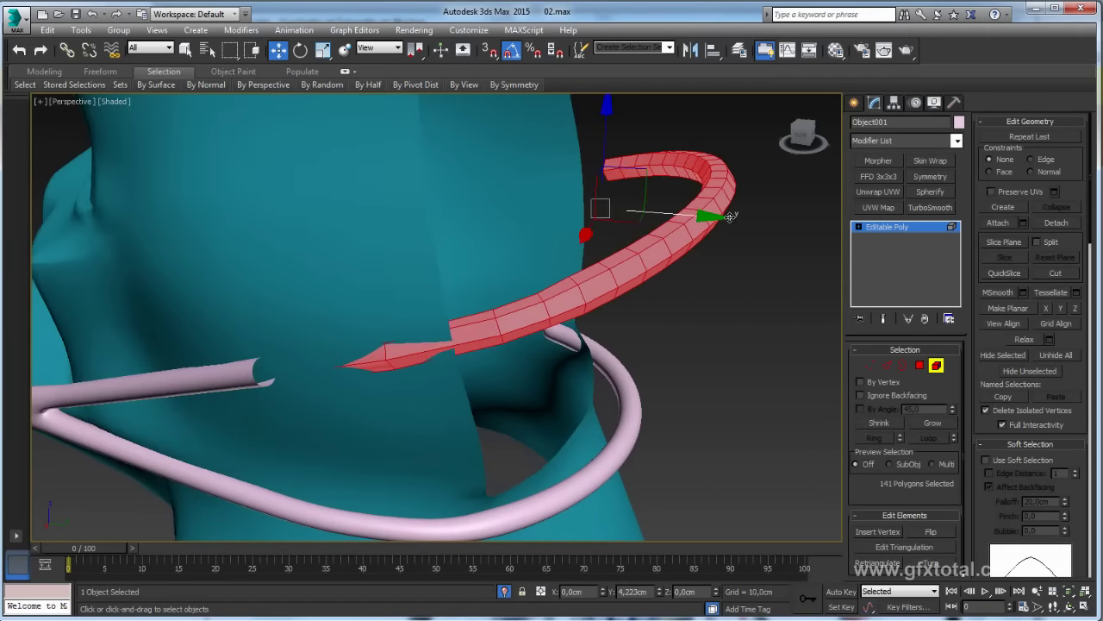
mouse_move(715, 216)
middle_mouse_down("alt")
mouse_move(677, 271)
mouse_move(691, 242)
mouse_move(536, 295)
mouse_move(487, 362)
mouse_move(626, 274)
mouse_move(801, 318)
middle_mouse_up("alt")
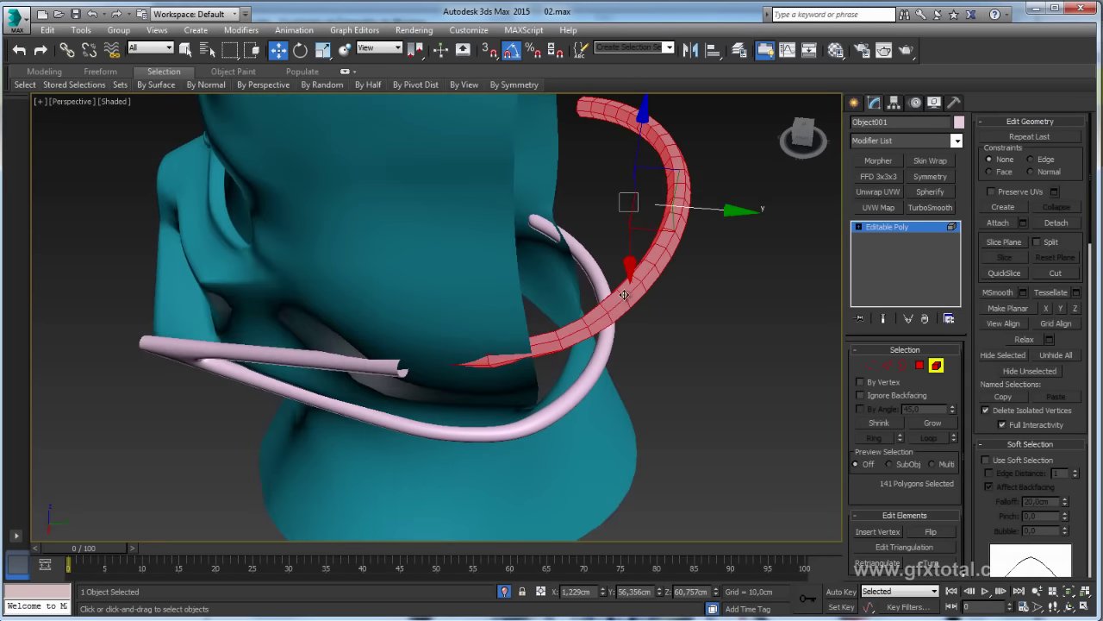
Pull one open end of Object001 toward the grille tube with 31 cm soft-selection falloff
key("e")
left_click(902, 365)
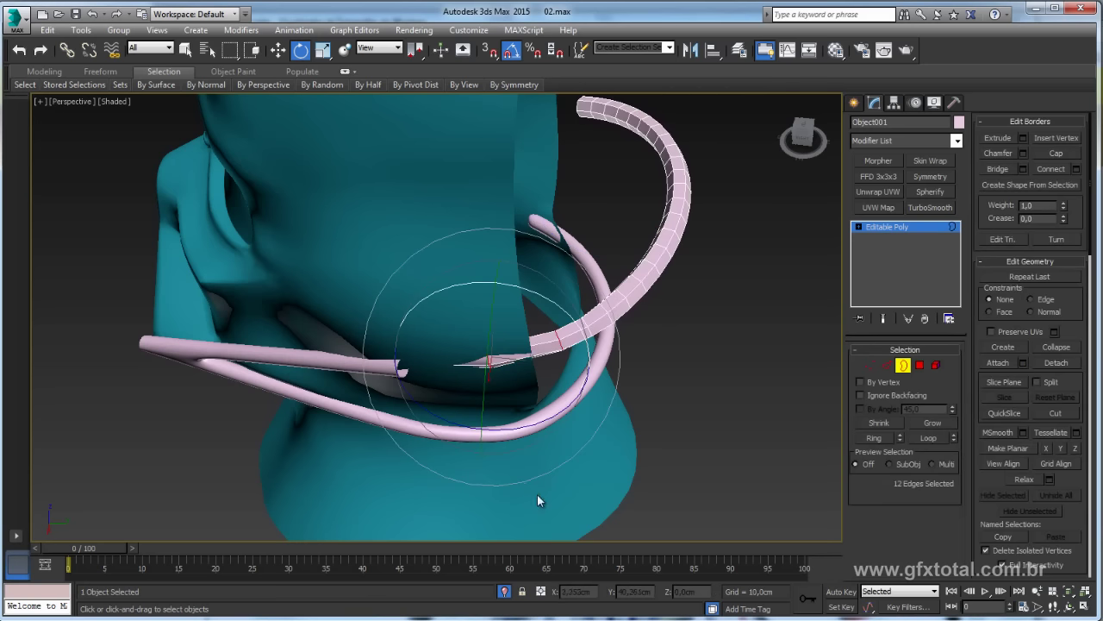
left_click(401, 371)
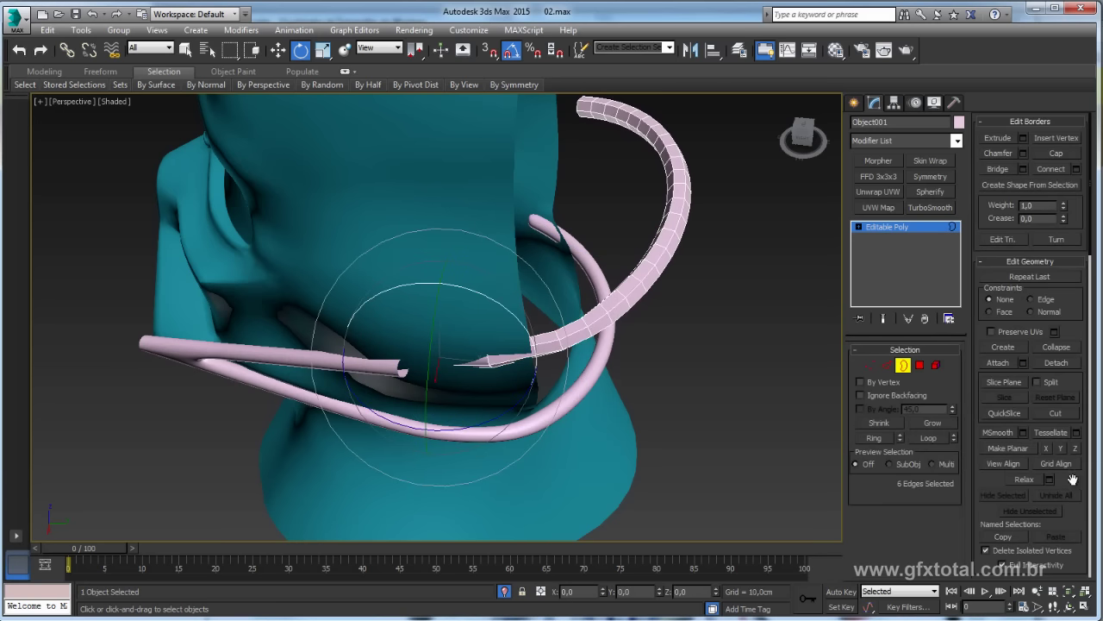
left_click_drag(1073, 479, 1075, 212)
left_click(987, 234)
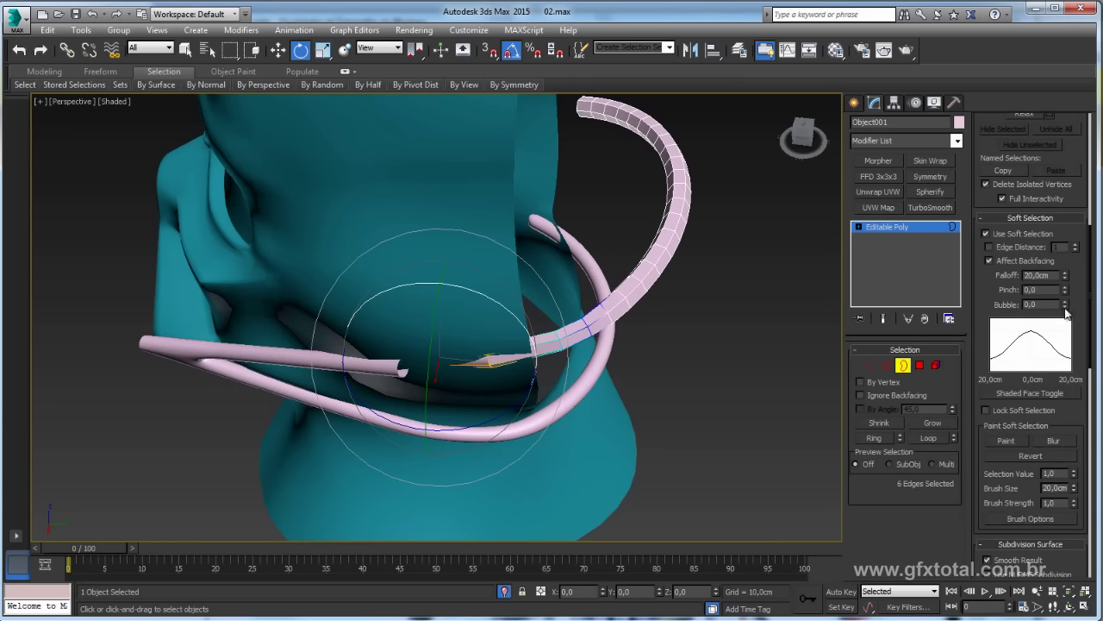
left_click_drag(1063, 261, 1063, 246)
key("w")
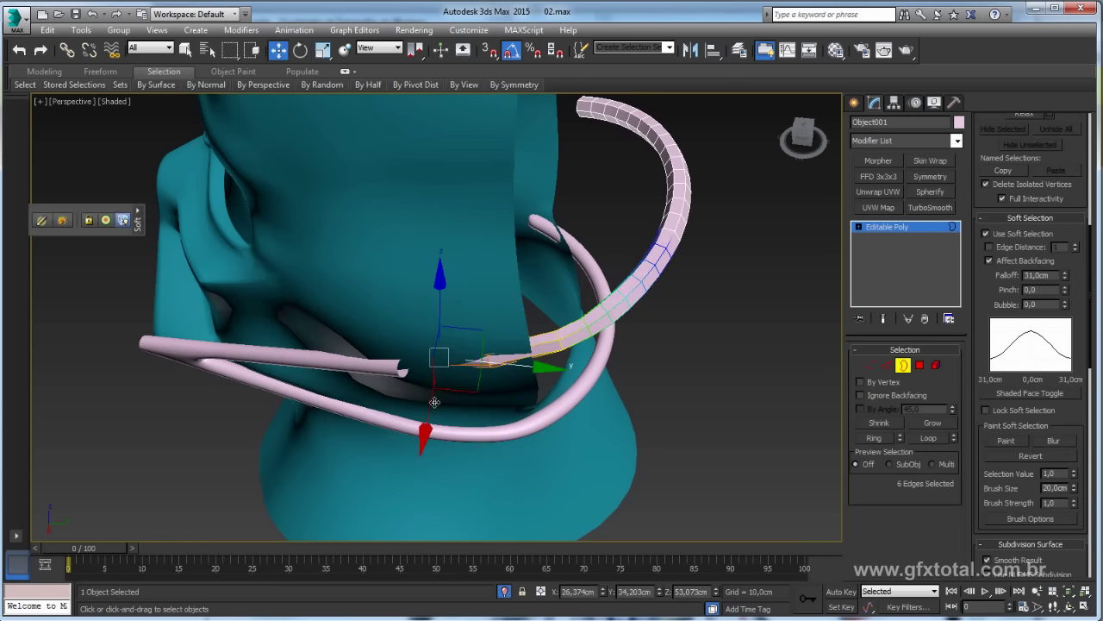
left_click_drag(435, 402, 417, 418)
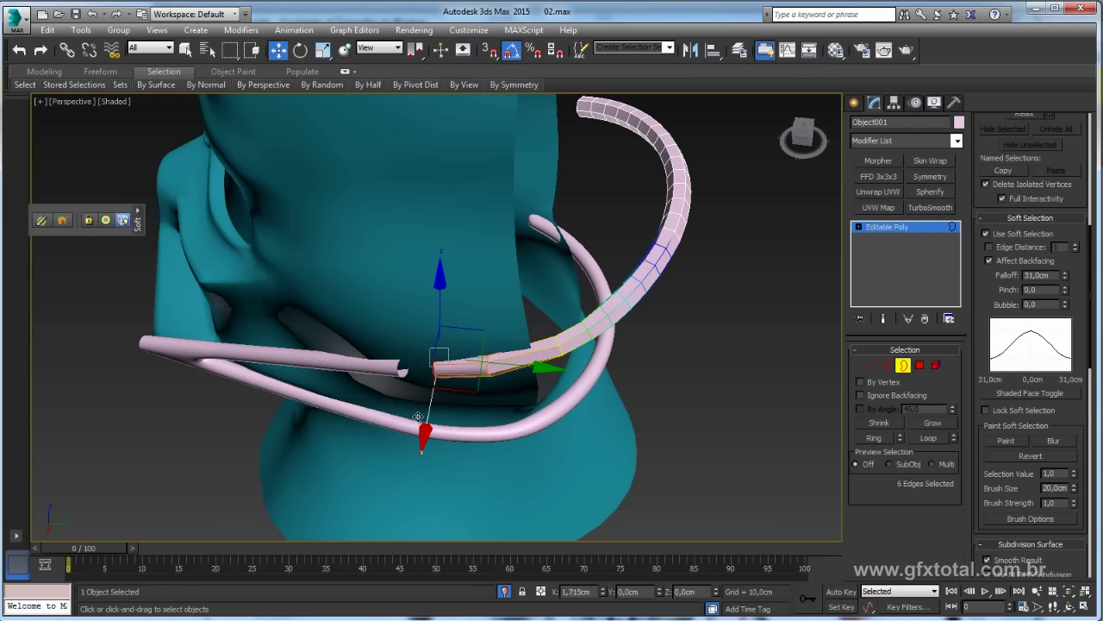
left_click(912, 229)
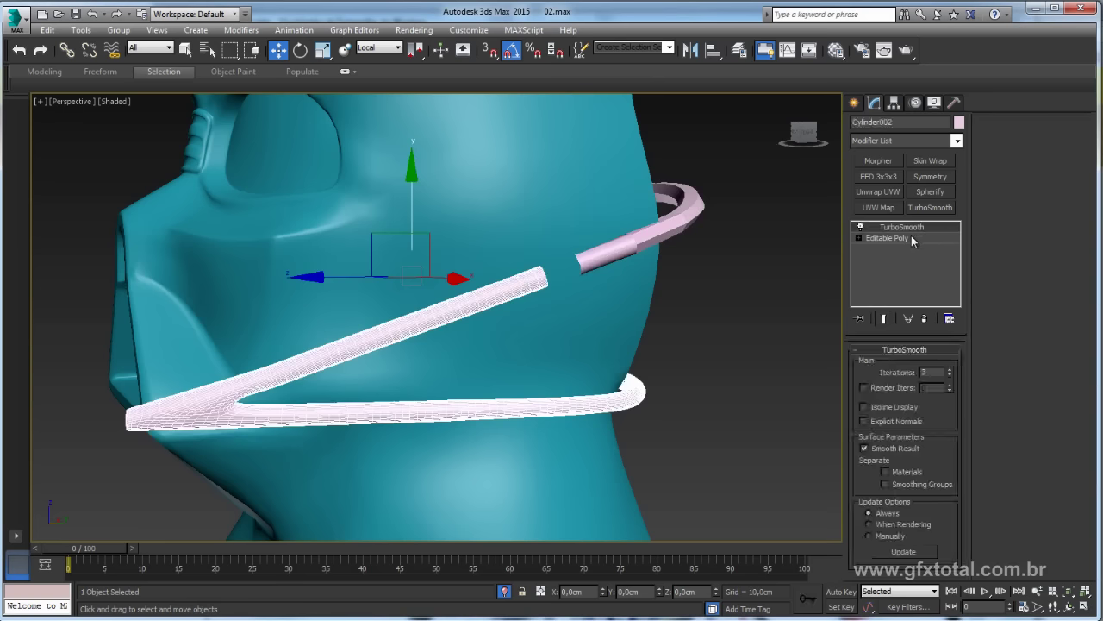
Attach Object001 to the pink tube Cylinder002 at its Editable Poly level
left_click(911, 237)
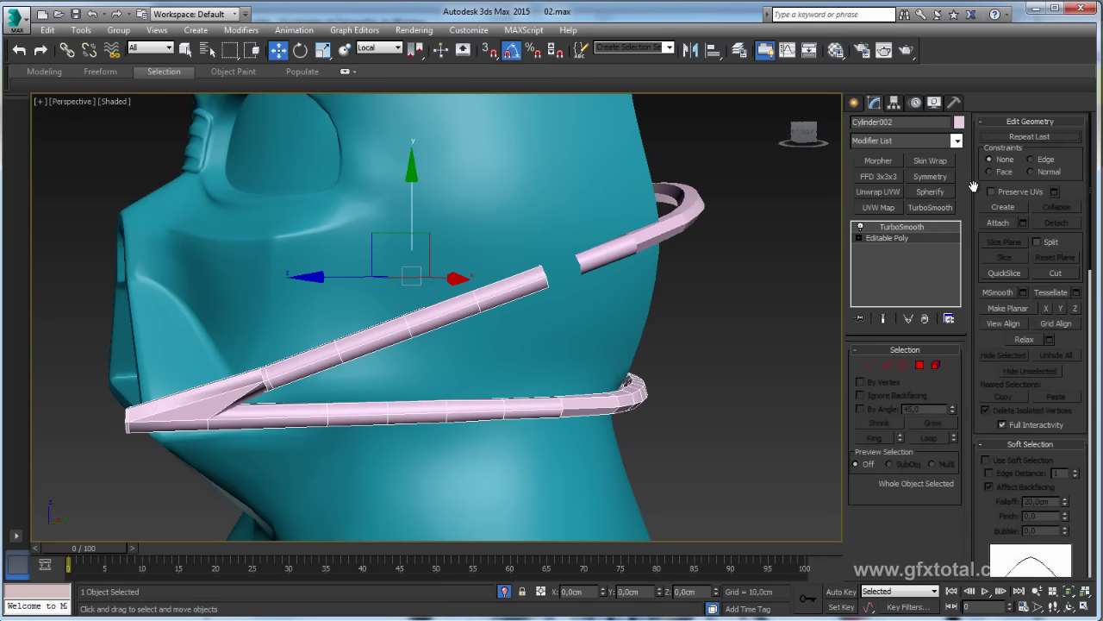
left_click(998, 223)
left_click(680, 222)
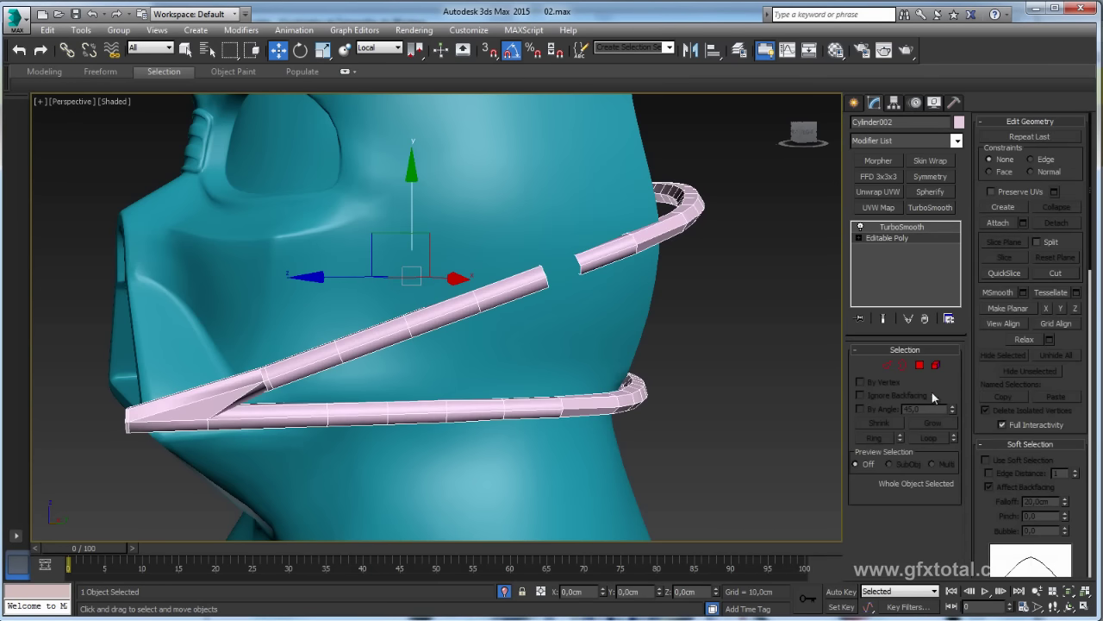
Bridge the two selected open borders into one continuous tube
left_click(903, 364)
left_click(580, 263)
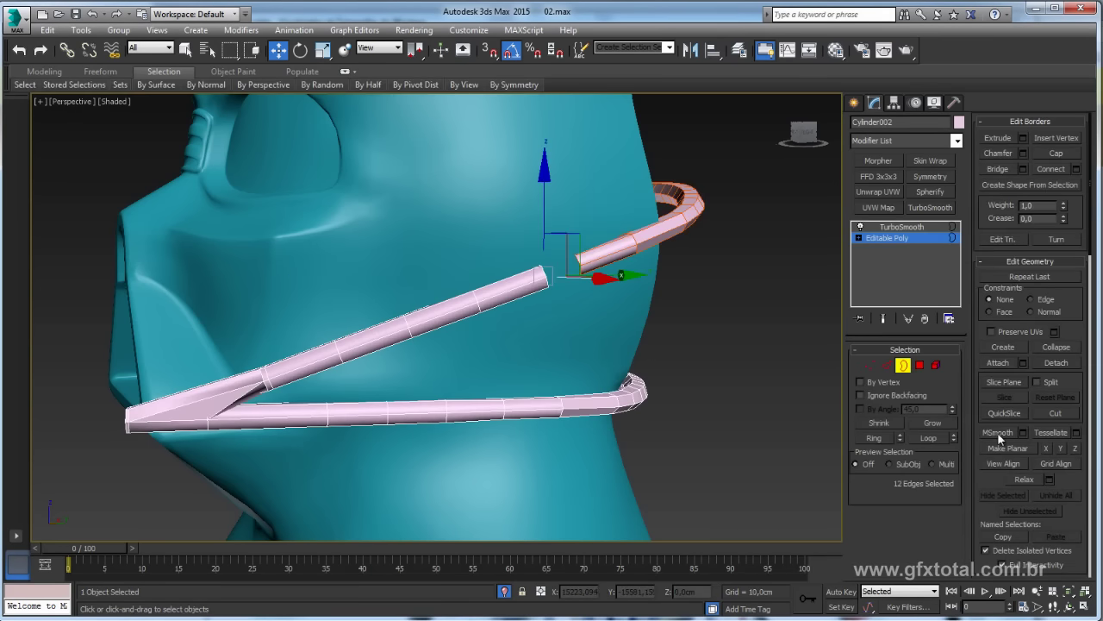
left_click(998, 170)
middle_click_drag(723, 267, 750, 276, "alt")
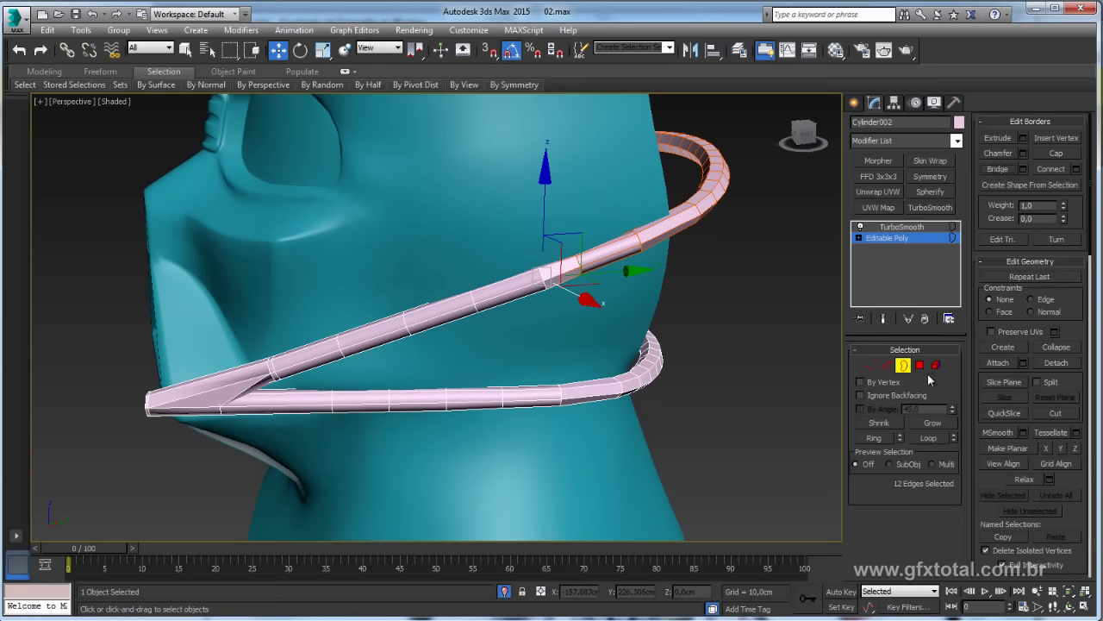
left_click_drag(994, 477, 1010, 163)
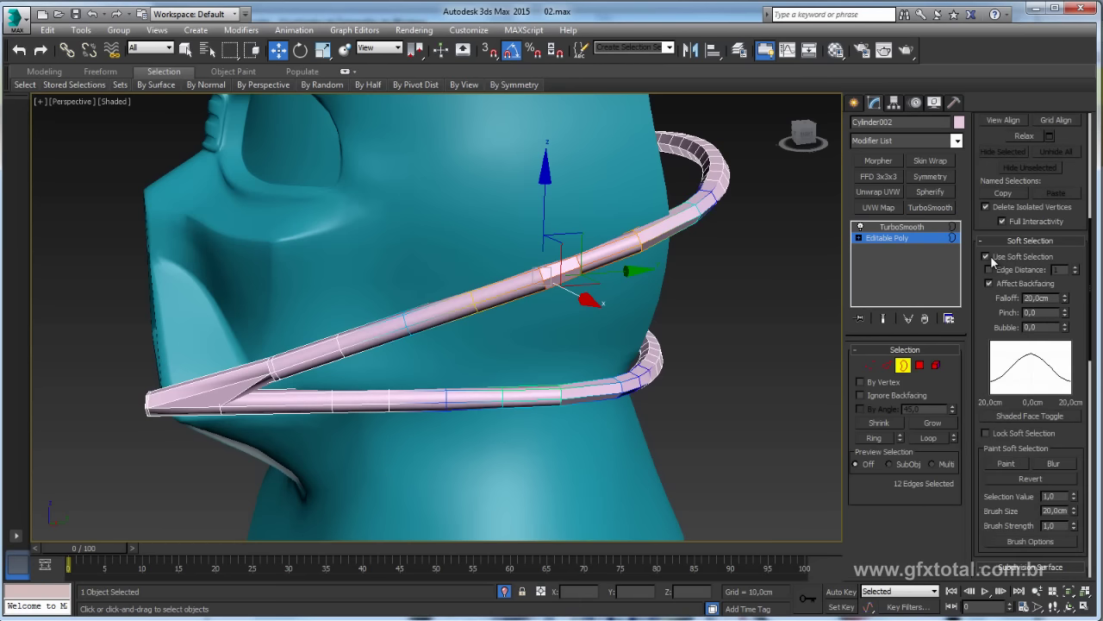
left_click(879, 239)
Preview the tube's TurboSmooth result from the front, then return to its base mesh
left_click(896, 227)
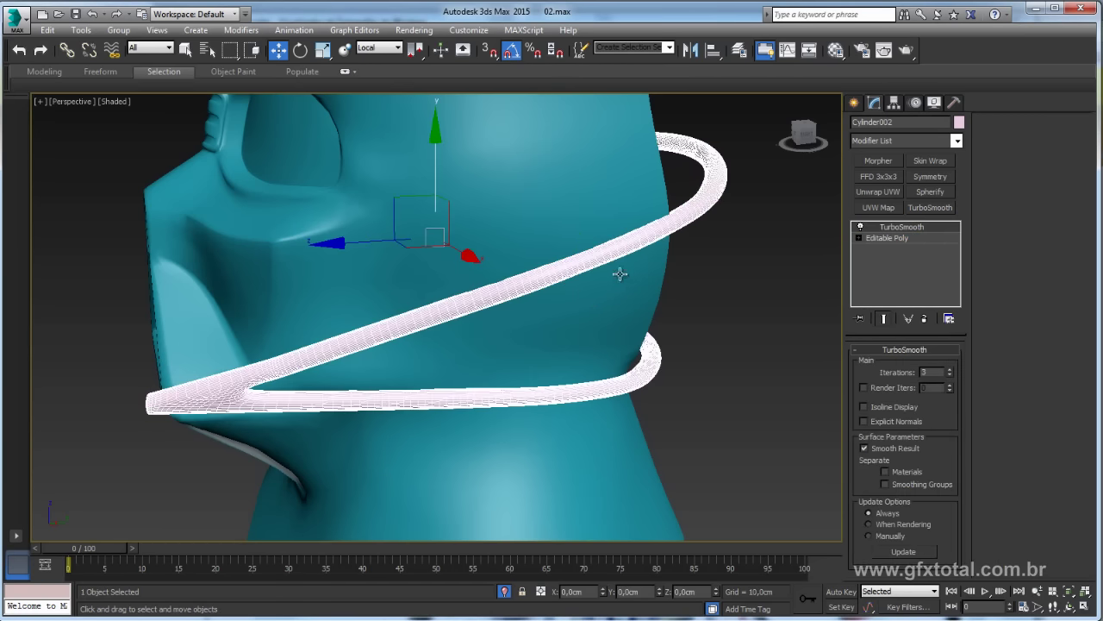
mouse_move(618, 271)
middle_mouse_down("alt")
mouse_move(716, 291)
mouse_move(698, 269)
middle_mouse_up("alt")
scroll(672, 281, "down", 5)
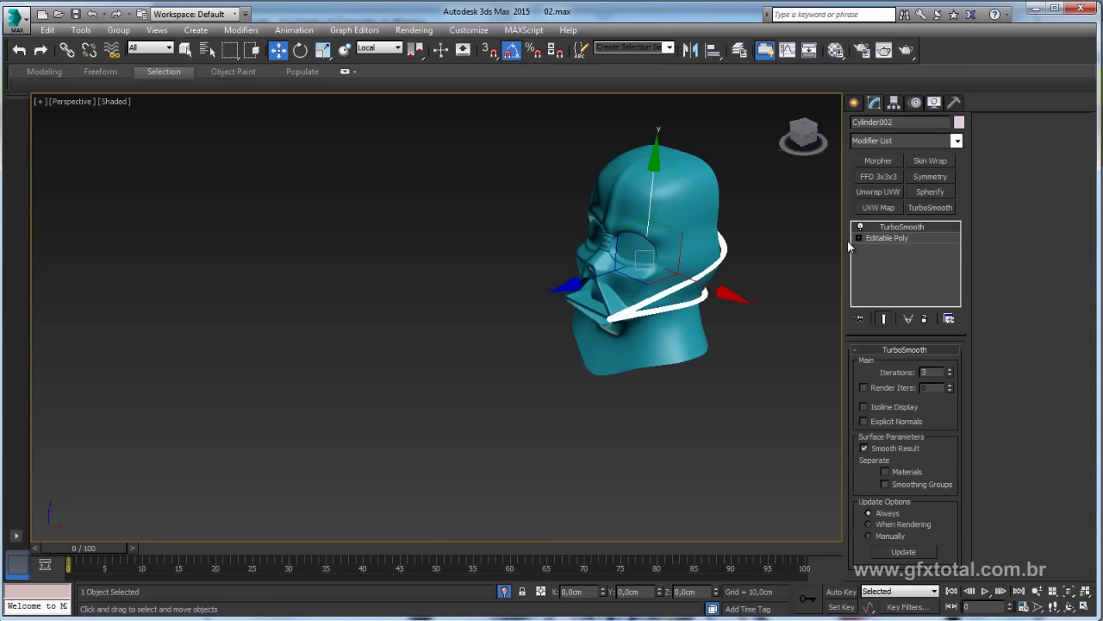
left_click(880, 238)
mouse_move(655, 285)
middle_mouse_down("alt")
mouse_move(551, 300)
mouse_move(712, 464)
middle_mouse_up("alt")
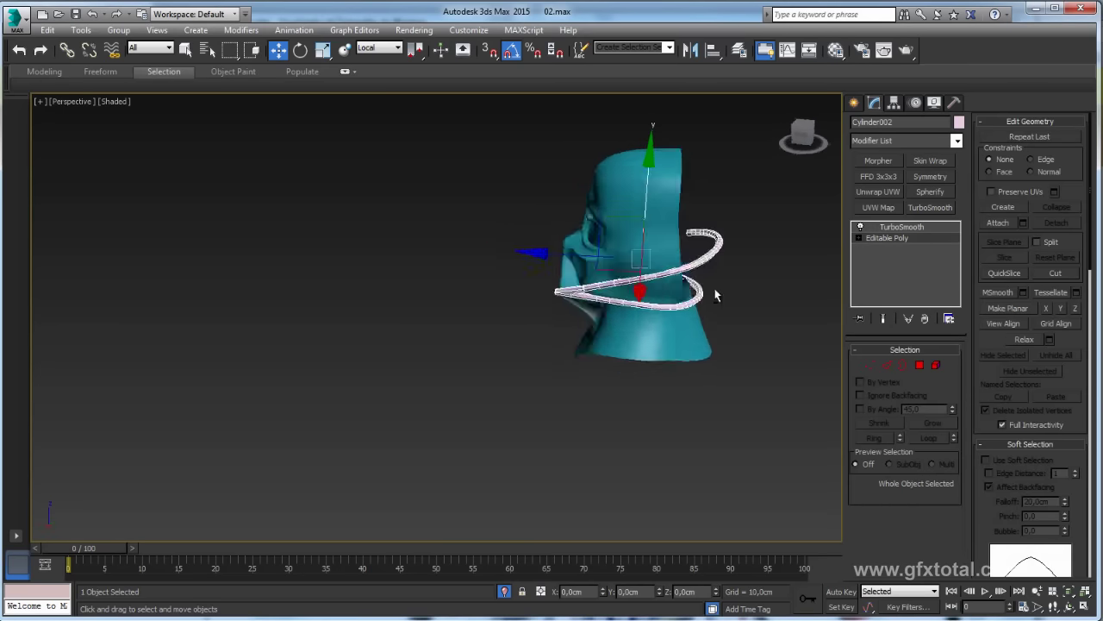
End isolation to show the whole helmet and reselect the pink tube's Editable Poly
left_click(504, 591)
mouse_move(600, 371)
middle_mouse_down("alt")
mouse_move(601, 294)
mouse_move(712, 347)
mouse_move(673, 310)
middle_mouse_up("alt")
key("ctrl+d")
left_click(664, 302)
left_click(906, 238)
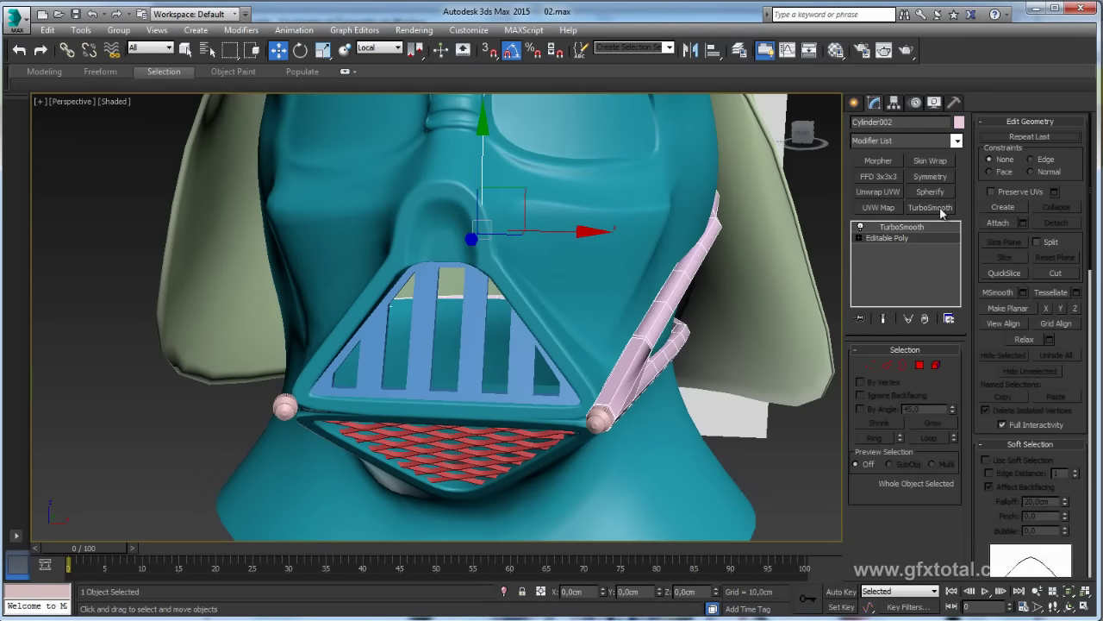
Try a Symmetry modifier with Flip on the tube, review both sides, then delete it
left_click(930, 177)
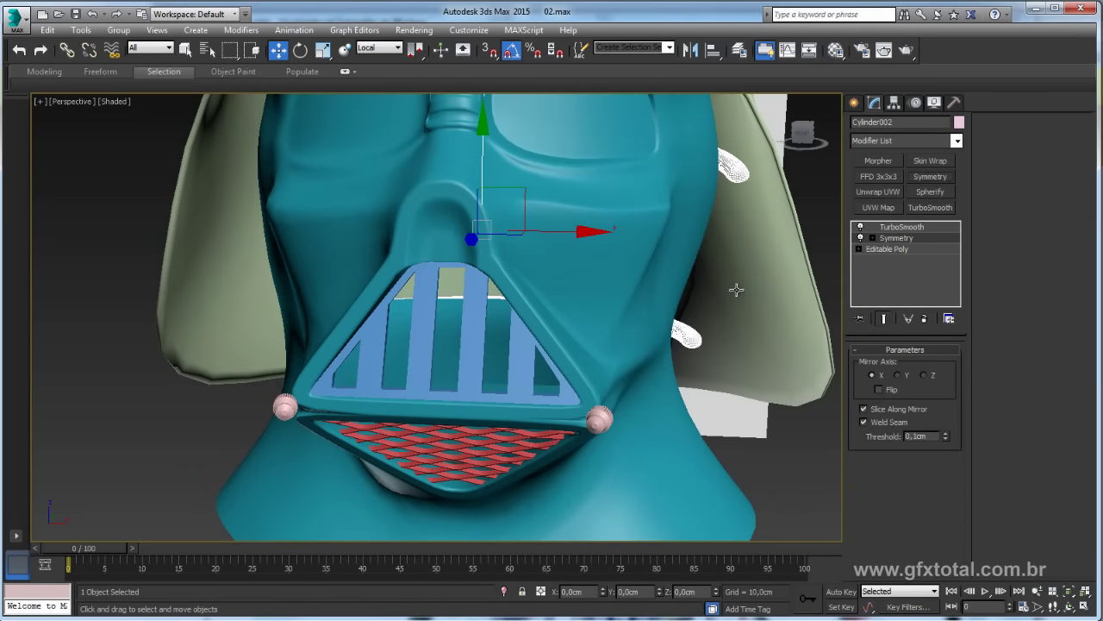
left_click(879, 389)
mouse_move(728, 371)
middle_mouse_down("alt")
mouse_move(636, 342)
mouse_move(648, 238)
middle_mouse_up("alt")
scroll(636, 342, "down", 5)
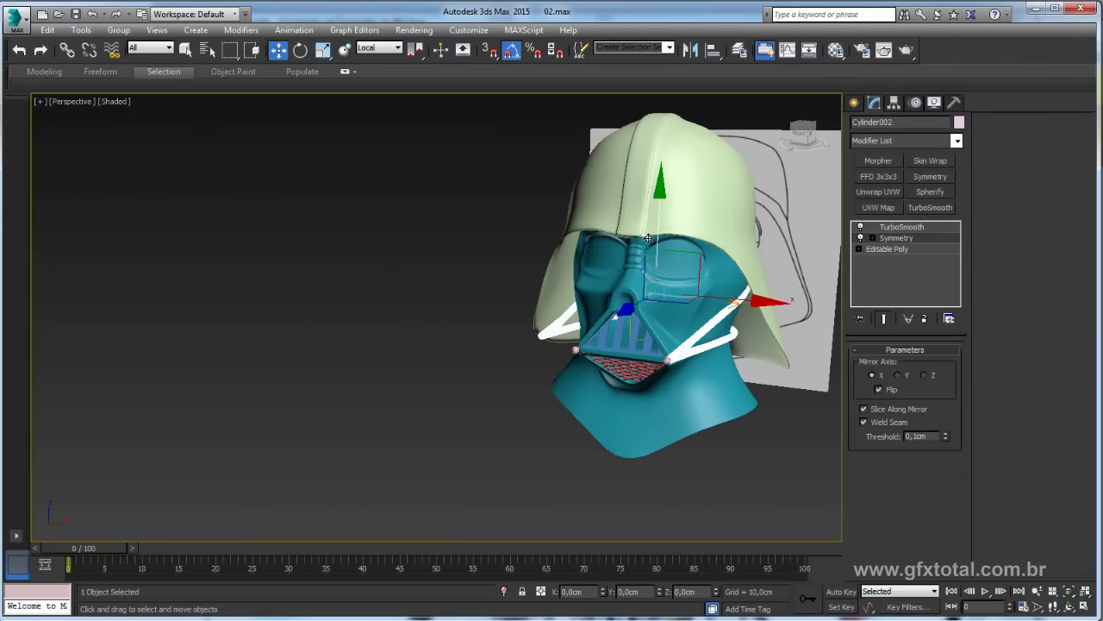
scroll(726, 326, "up", 3)
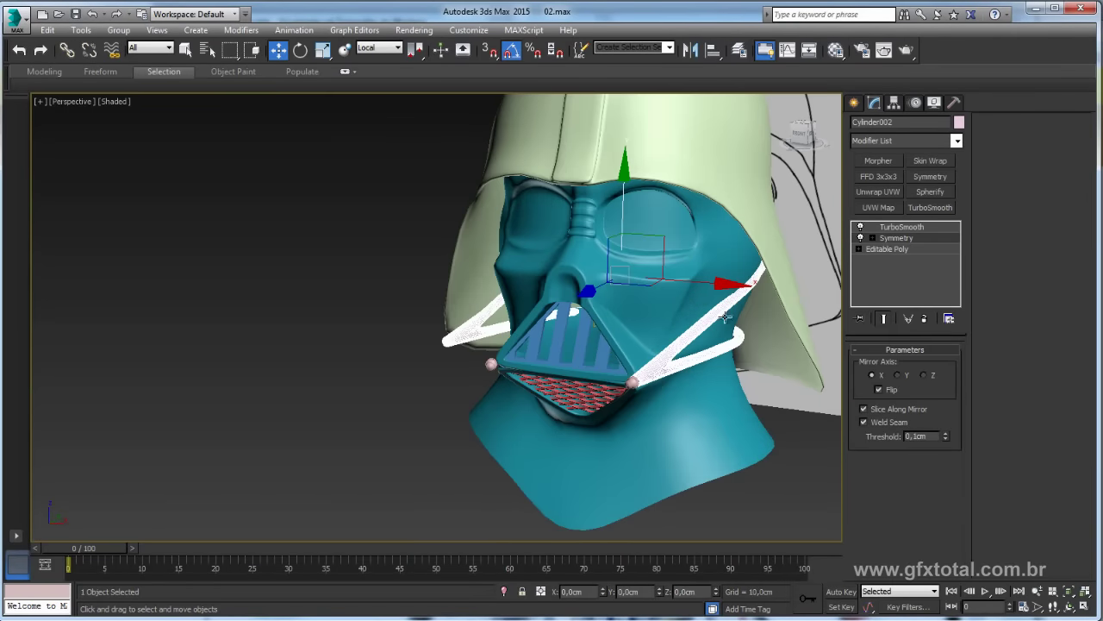
left_click(925, 319)
mouse_move(733, 337)
middle_mouse_down("alt")
mouse_move(742, 343)
mouse_move(732, 345)
mouse_move(736, 304)
mouse_move(698, 545)
middle_mouse_up("alt")
Isolate the tube and inspect its vertices and TurboSmooth result at the junction
left_click(505, 591)
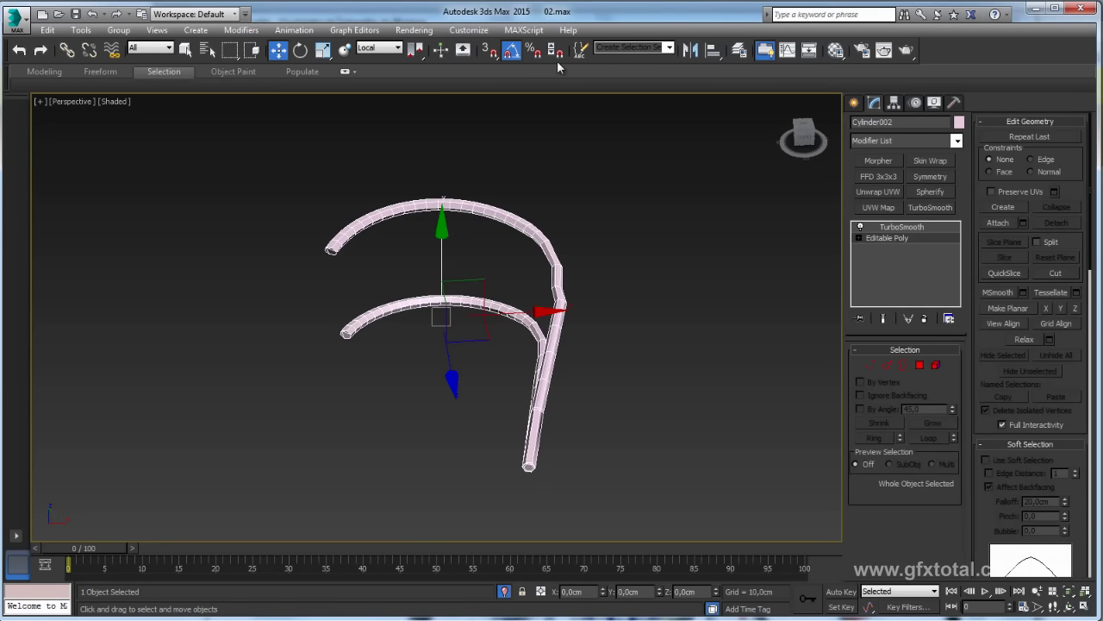
left_click(870, 364)
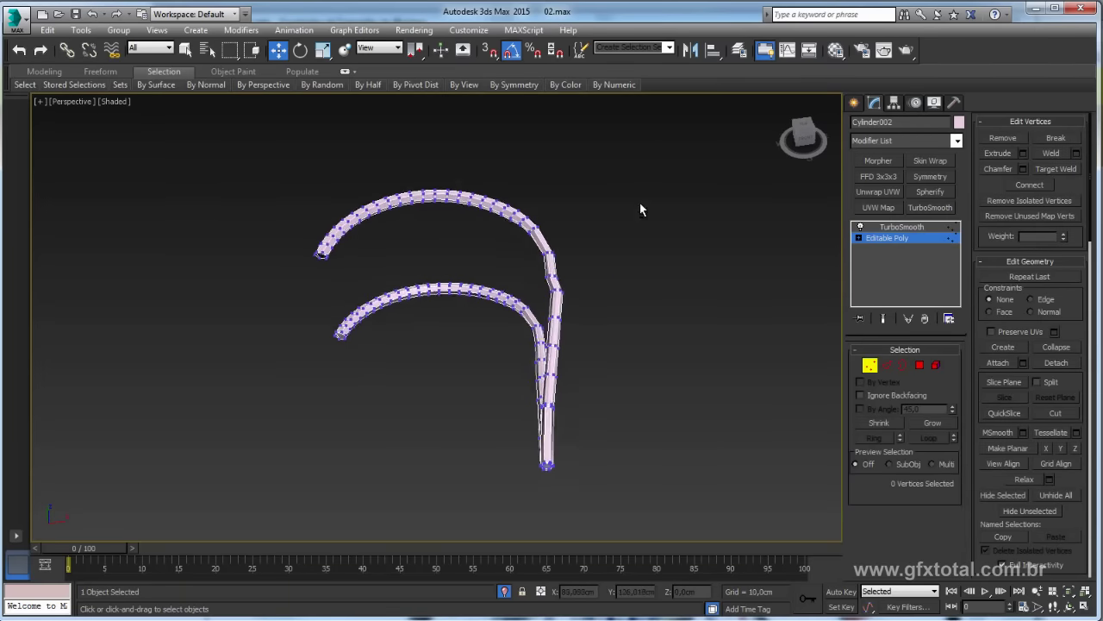
scroll(537, 342, "up", 4)
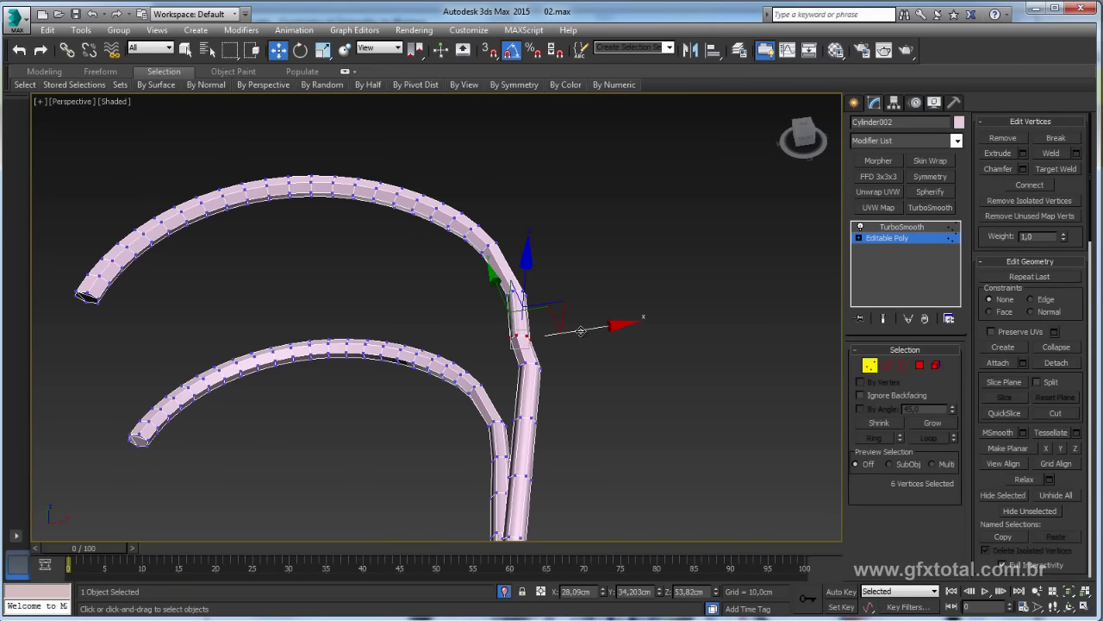
middle_click_drag(586, 328, 555, 345, "alt")
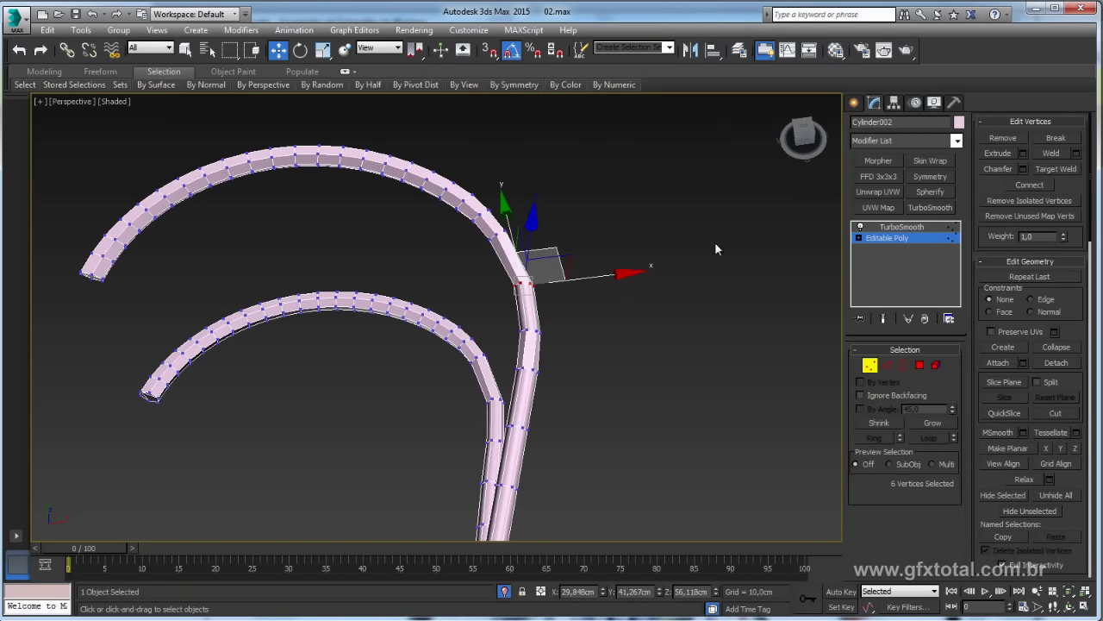
left_click(902, 237)
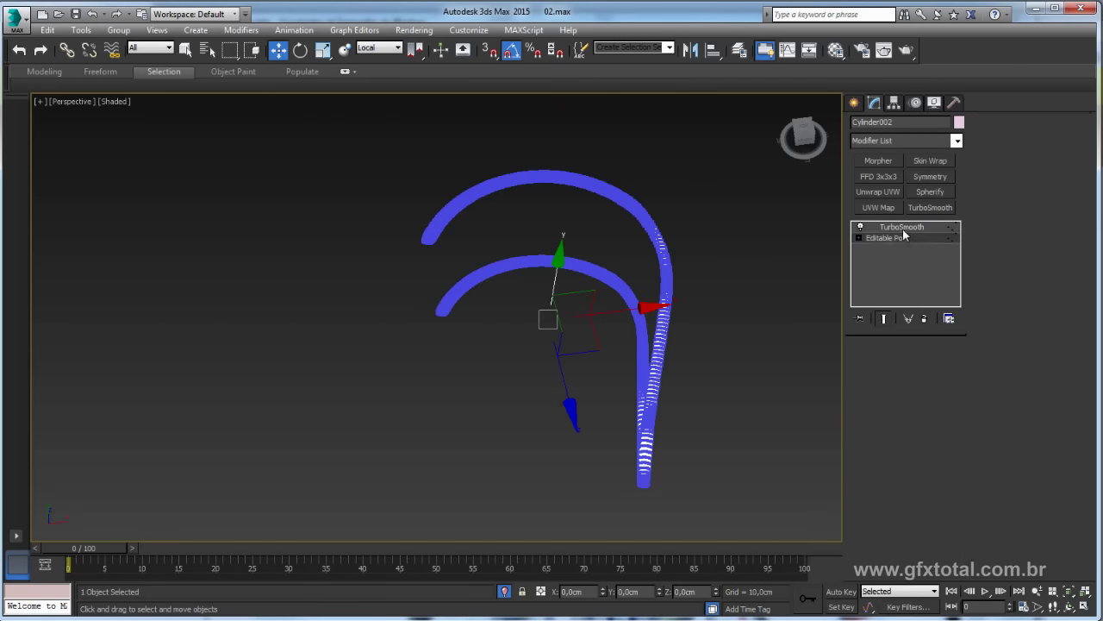
middle_click_drag(820, 270, 882, 263, "alt")
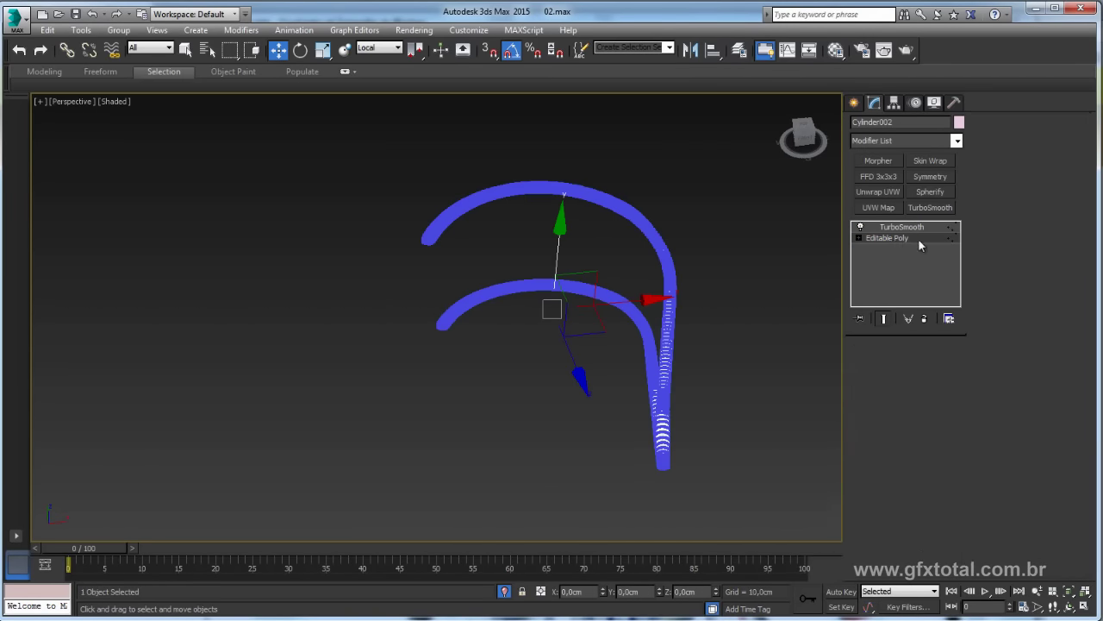
left_click(902, 238)
left_click(899, 228)
left_click(896, 239)
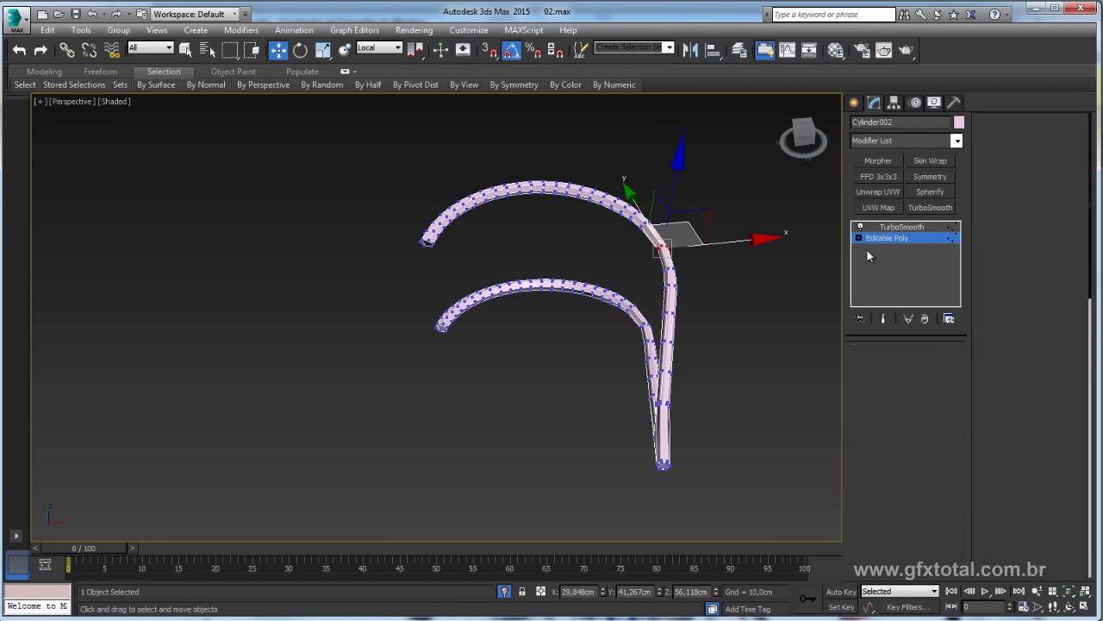
Reselect the tube and bring up the Mirror dialog set to X with Copy
key("ctrl+d")
left_click(670, 273)
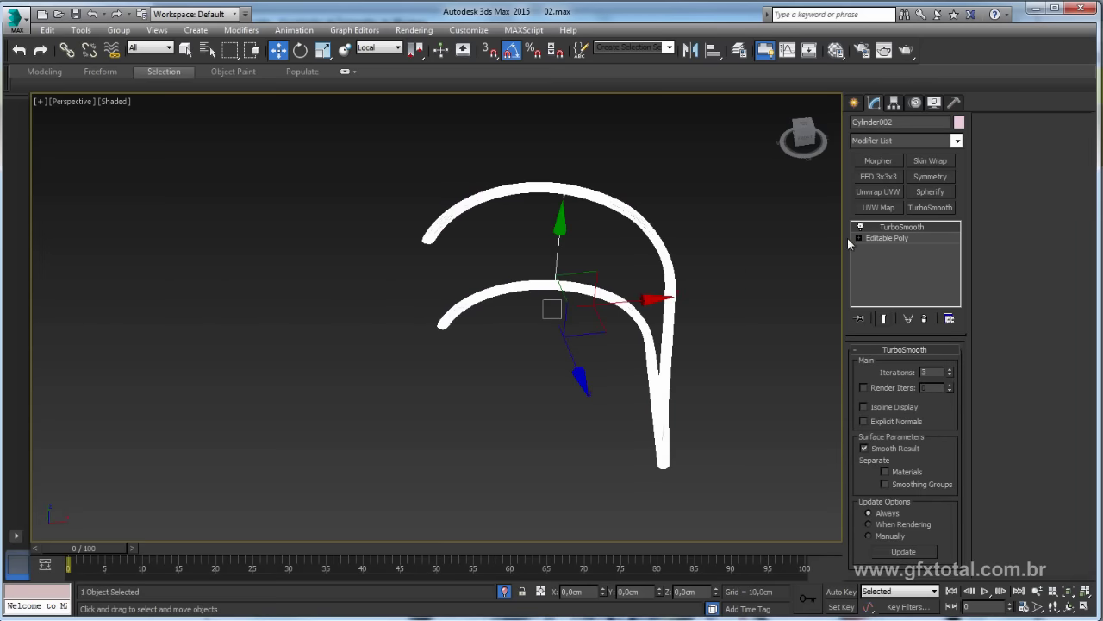
left_click(689, 50)
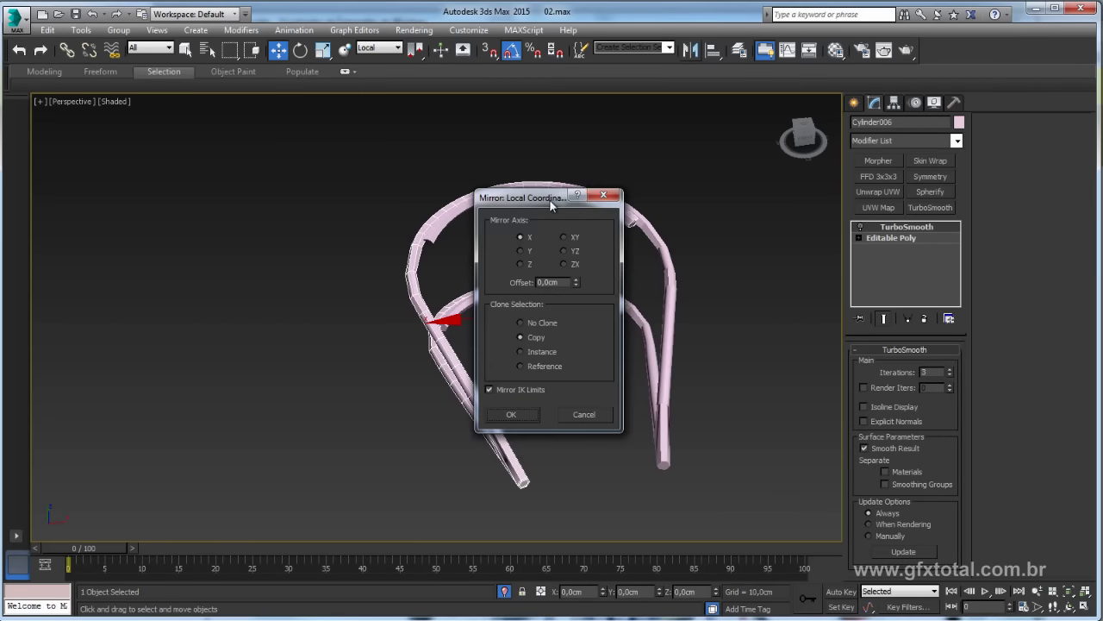
Create Cylinder006 as a mirrored Instance of the tube
left_click_drag(549, 199, 630, 124)
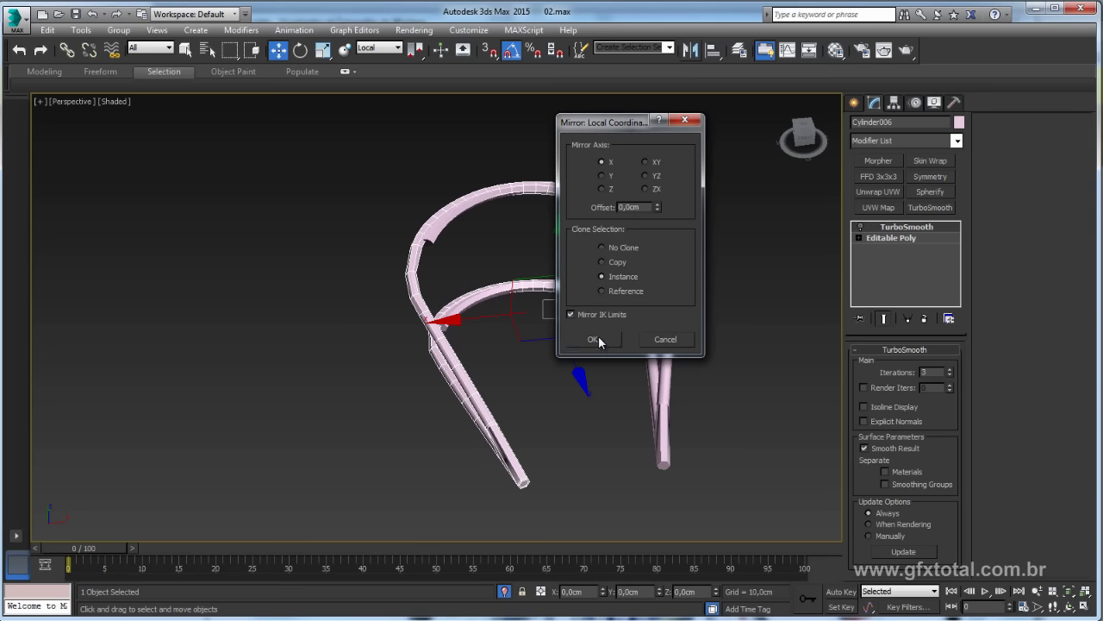
left_click(599, 340)
left_click(886, 282)
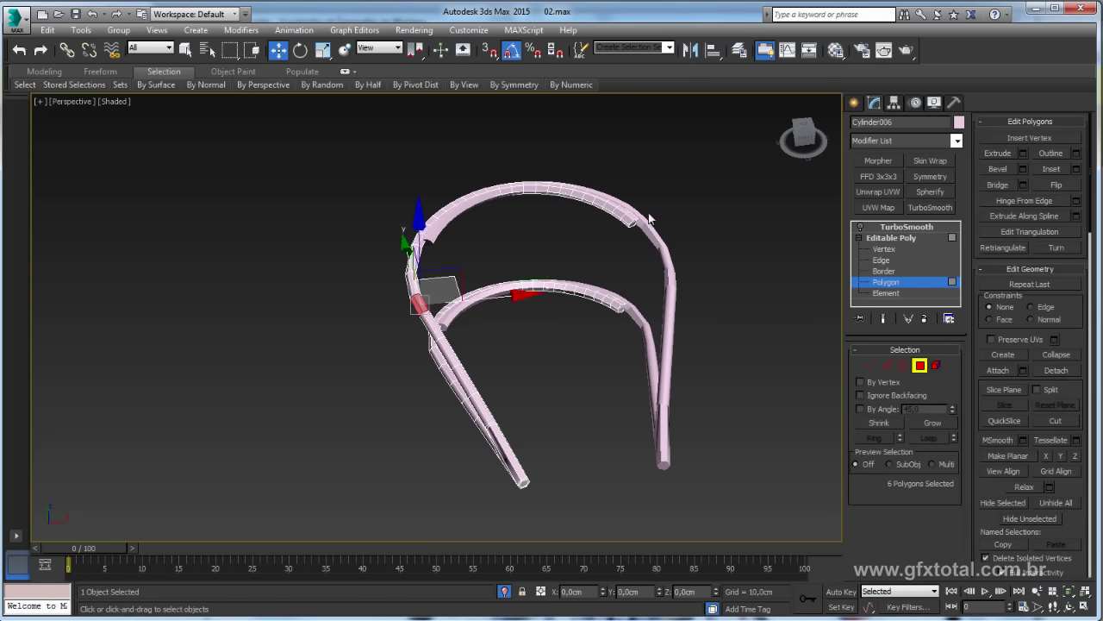
middle_click_drag(565, 211, 684, 220, "alt")
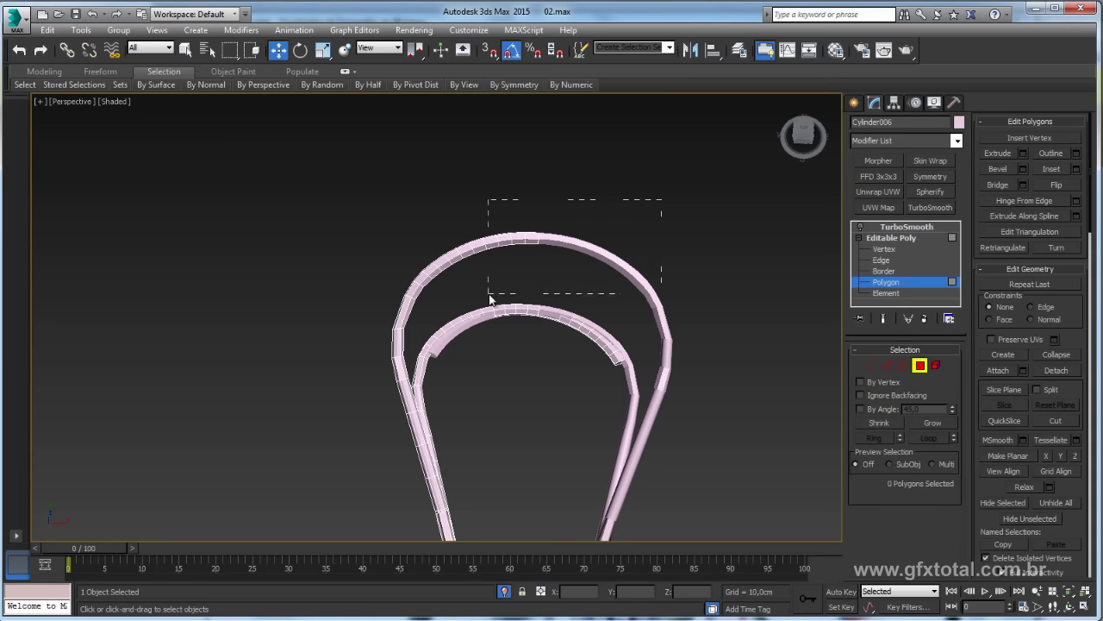
Delete the overlapping polygons at both loop tops, leaving small gaps, and view the smoothed result
scroll(539, 289, "up", 5)
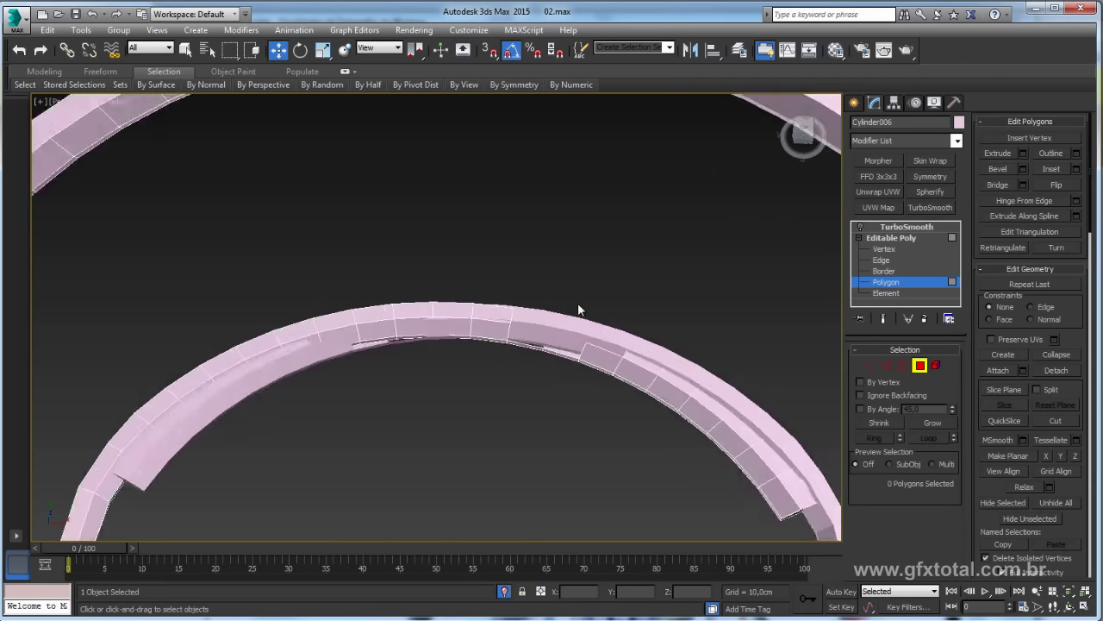
scroll(579, 308, "down", 2)
key("ctrl+z")
key("ctrl+z")
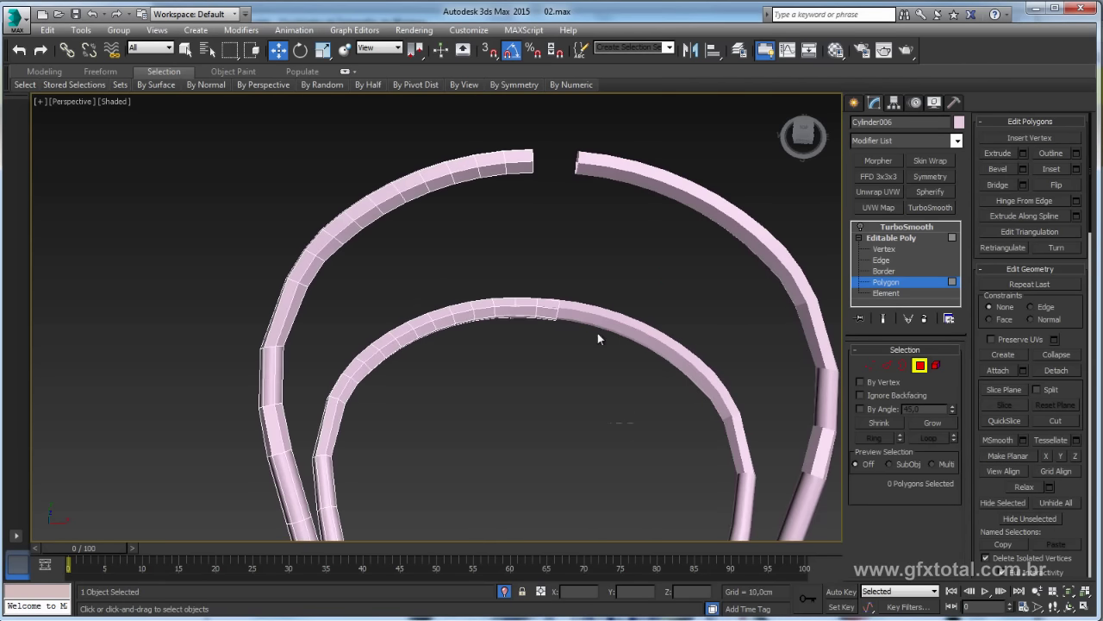
middle_click_drag(562, 304, 524, 301)
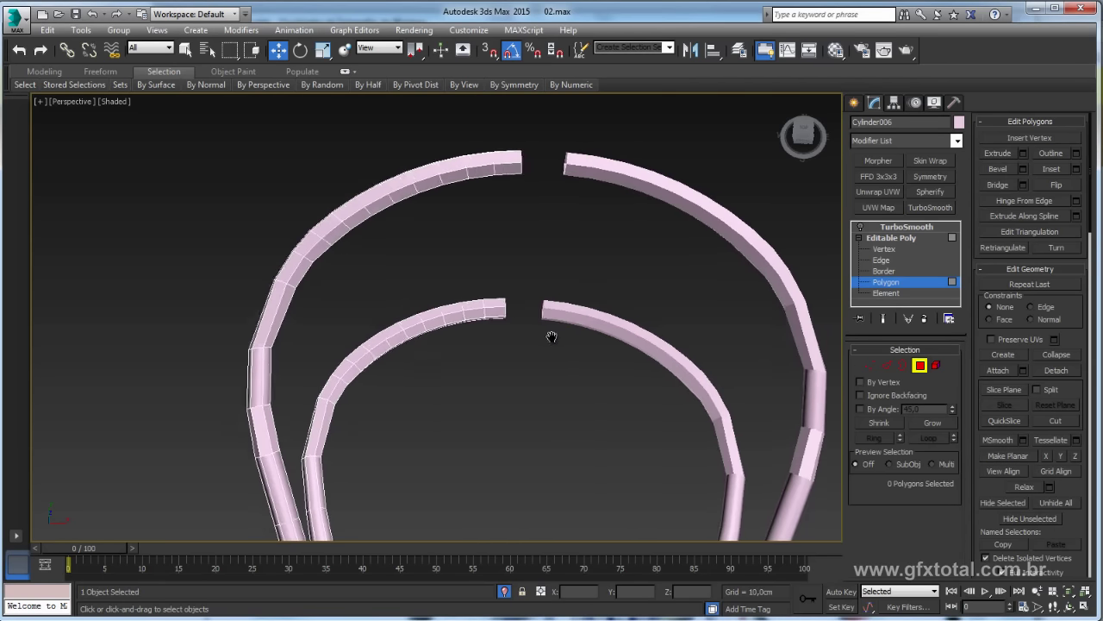
left_click(889, 227)
mouse_move(564, 259)
middle_mouse_down()
mouse_move(541, 257)
mouse_move(576, 247)
middle_mouse_up()
scroll(540, 258, "down", 4)
scroll(586, 259, "up", 3)
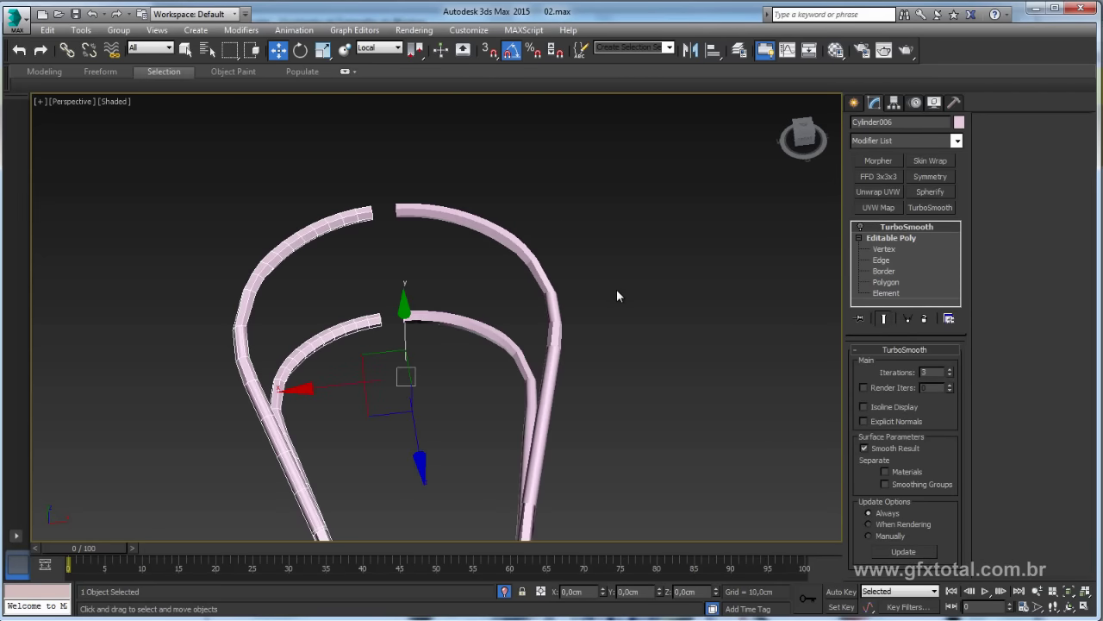
Remove the extra modifier from the tube and end isolation to show the full helmet
left_click(923, 319)
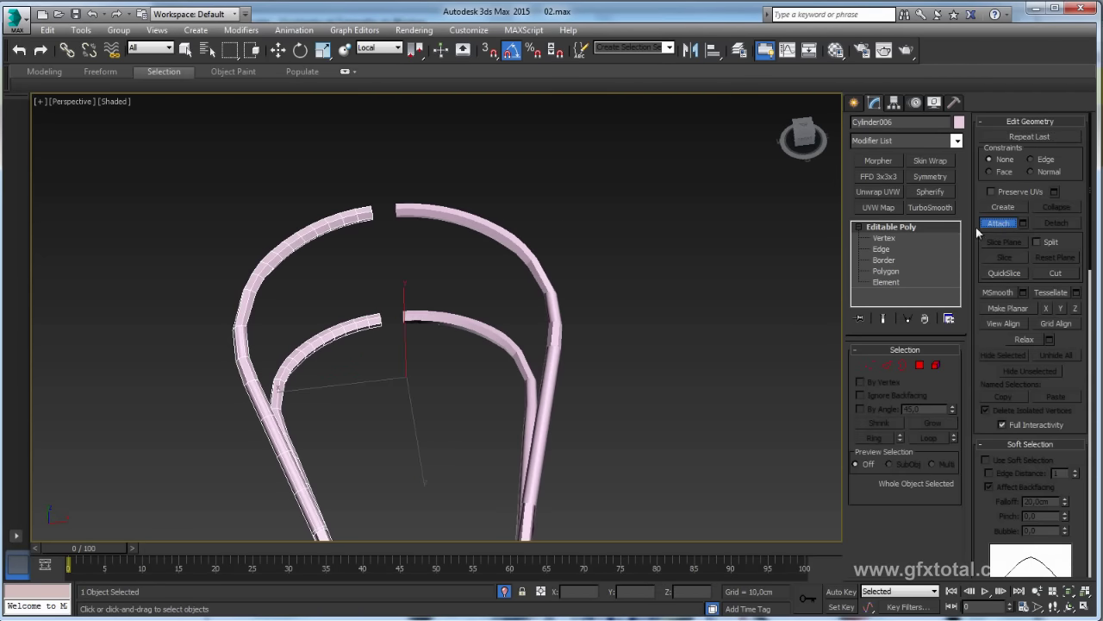
key("w")
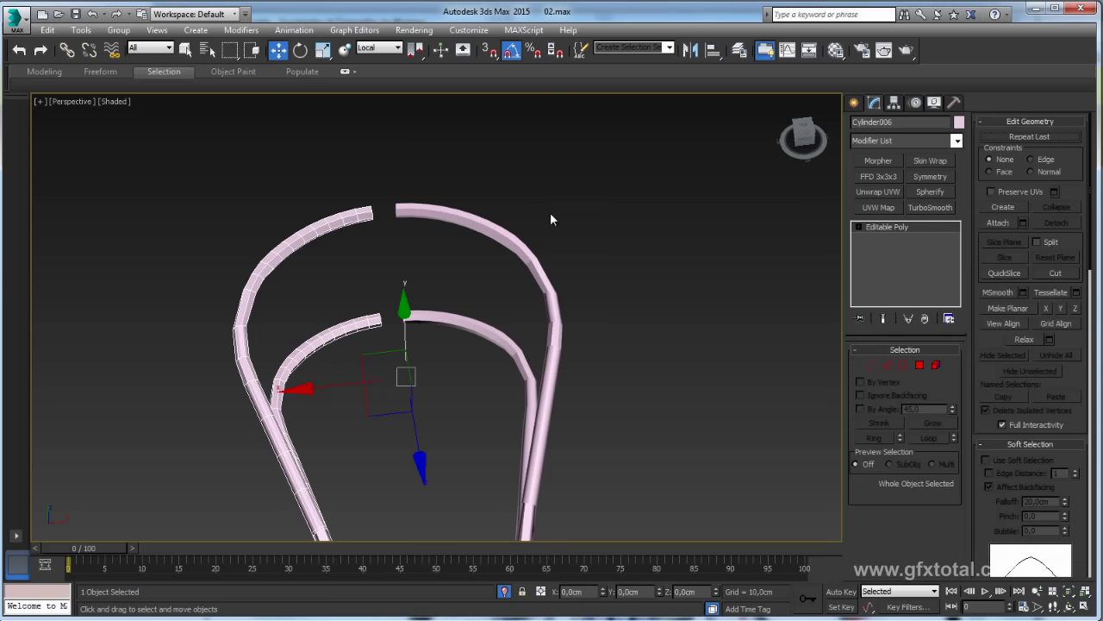
key("alt+q")
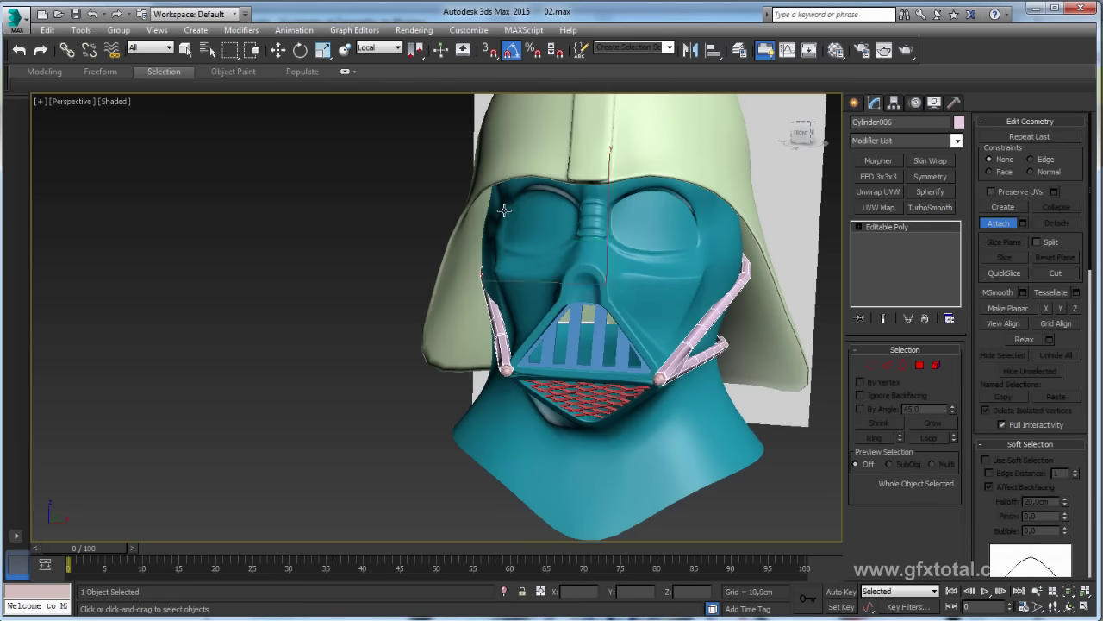
left_click(512, 591)
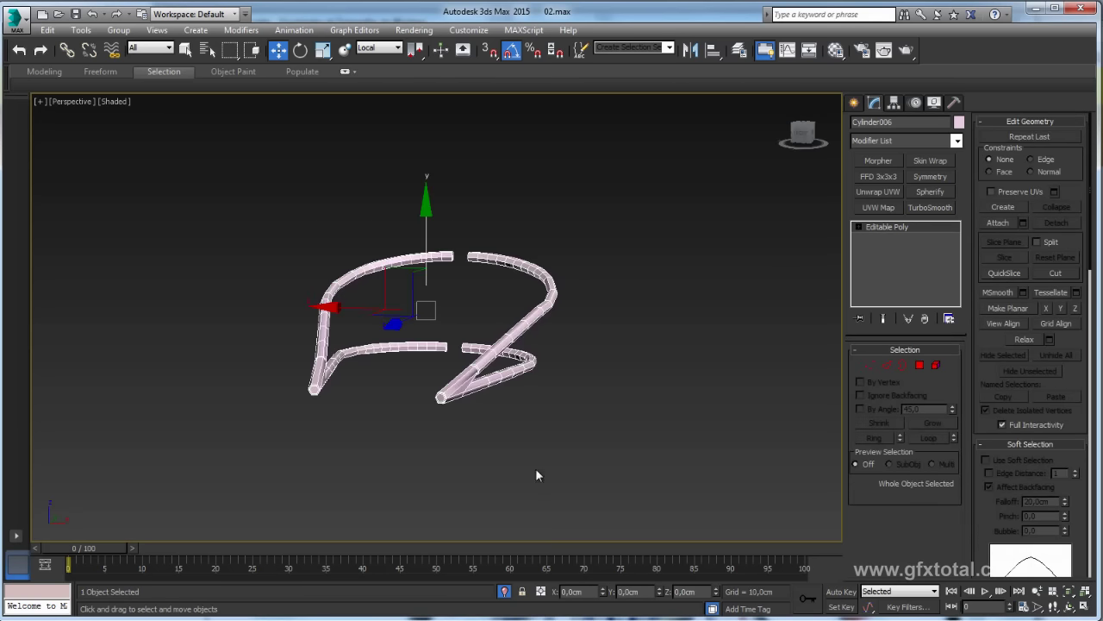
left_click(903, 365)
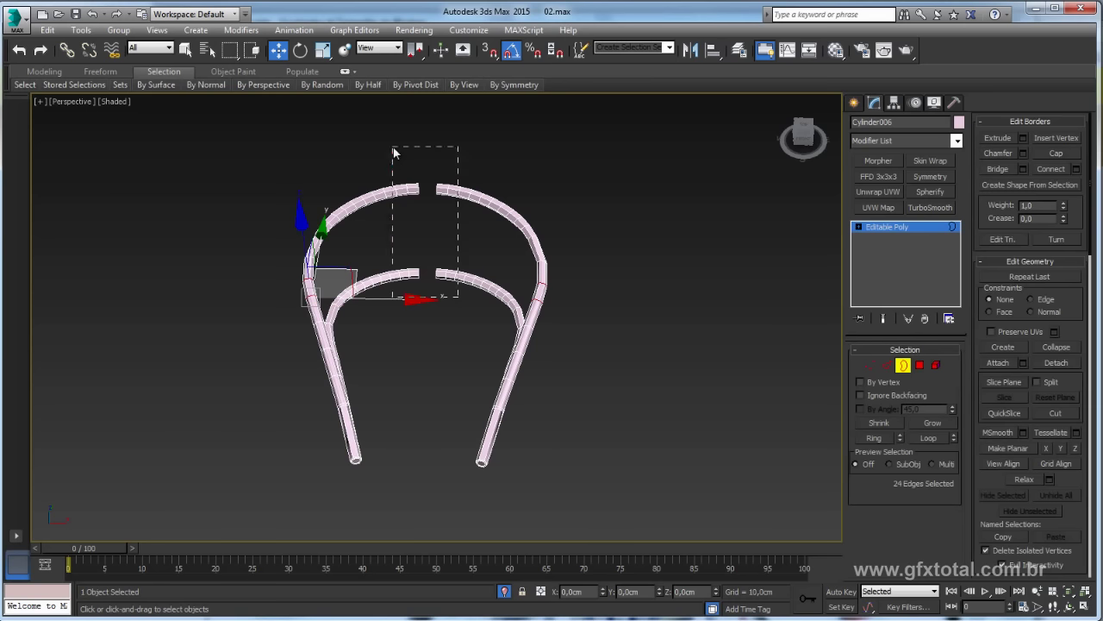
left_click(887, 226)
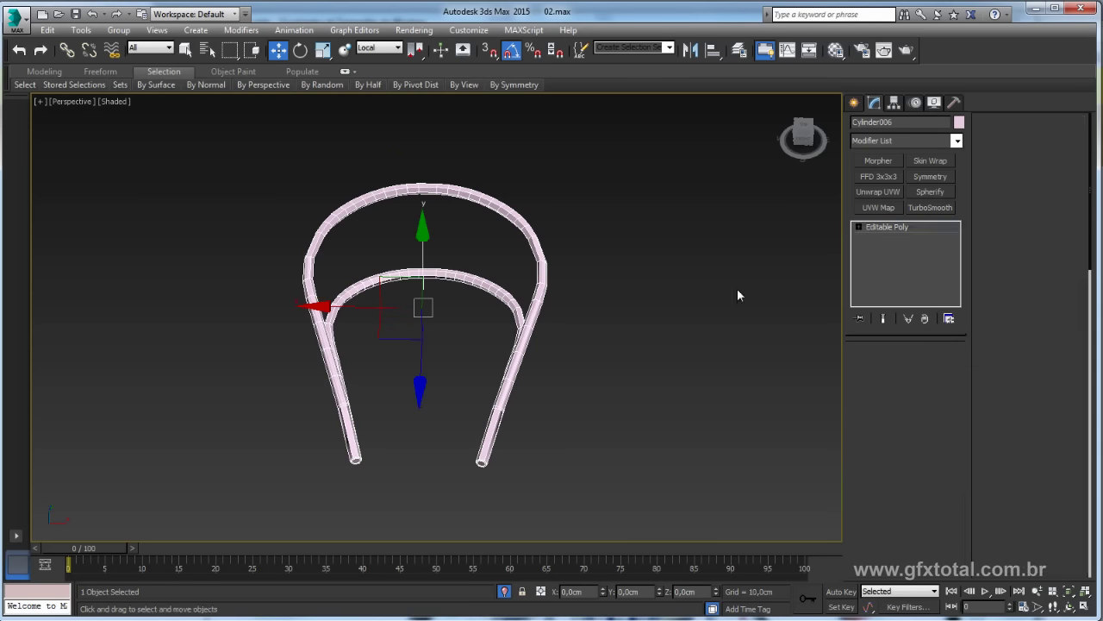
left_click(505, 591)
mouse_move(621, 419)
middle_mouse_down("alt")
mouse_move(267, 382)
mouse_move(477, 356)
middle_mouse_up("alt")
Select Cylinder006 and add TurboSmooth with Iterations set to 3
left_click(266, 382)
left_click(477, 356)
scroll(491, 375, "up", 2)
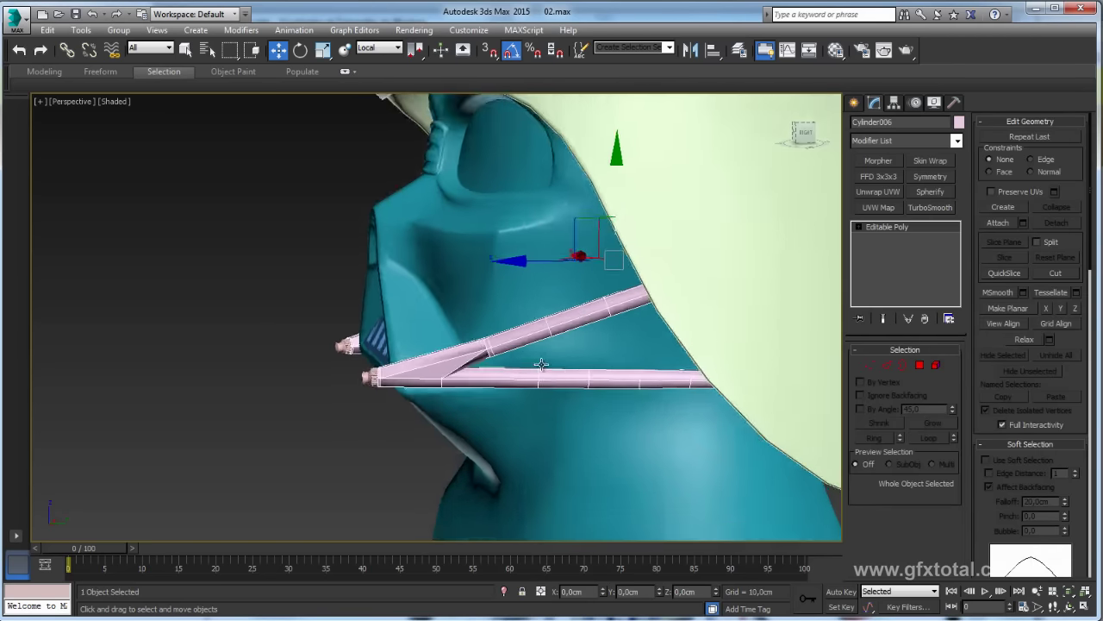
scroll(492, 375, "up", 2)
left_click(930, 207)
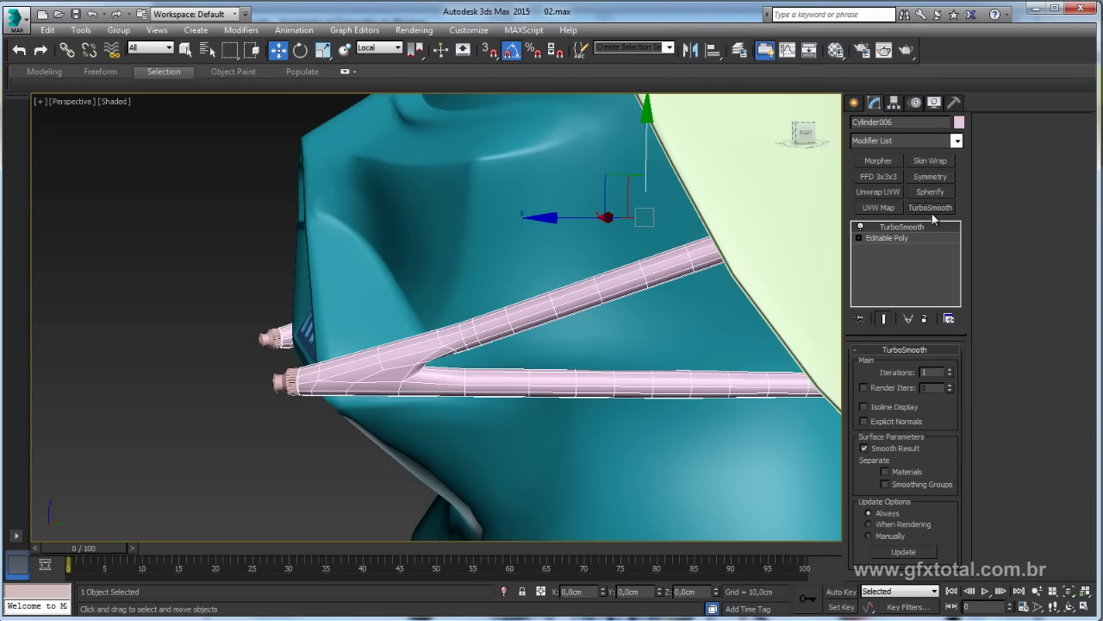
left_click(950, 370)
left_click(951, 370)
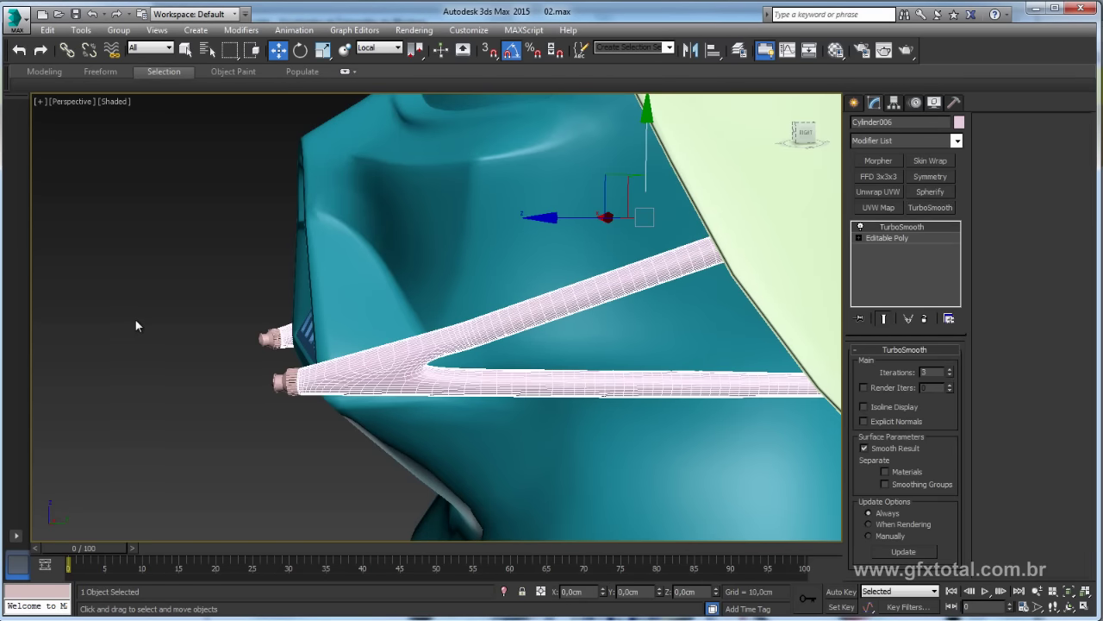
scroll(135, 326, "down", 5)
mouse_move(135, 326)
middle_mouse_down("alt")
mouse_move(459, 372)
mouse_move(530, 370)
mouse_move(719, 318)
mouse_move(726, 352)
mouse_move(518, 369)
mouse_move(499, 316)
mouse_move(541, 318)
mouse_move(348, 368)
middle_mouse_up("alt")
scroll(518, 369, "up", 2)
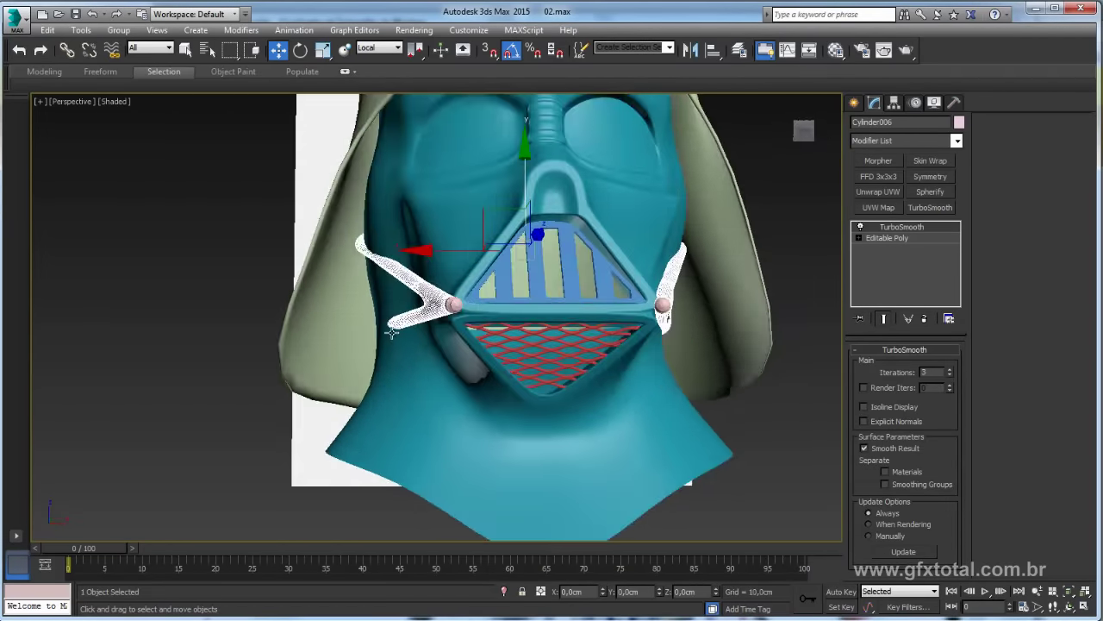
Raise the tube's strut vertices near the neck in Vertex mode
mouse_move(392, 332)
middle_mouse_down("alt")
mouse_move(485, 390)
mouse_move(648, 229)
mouse_move(710, 196)
middle_mouse_up("alt")
middle_click_drag(541, 224, 388, 254, "alt")
left_click(883, 238)
left_click(873, 366)
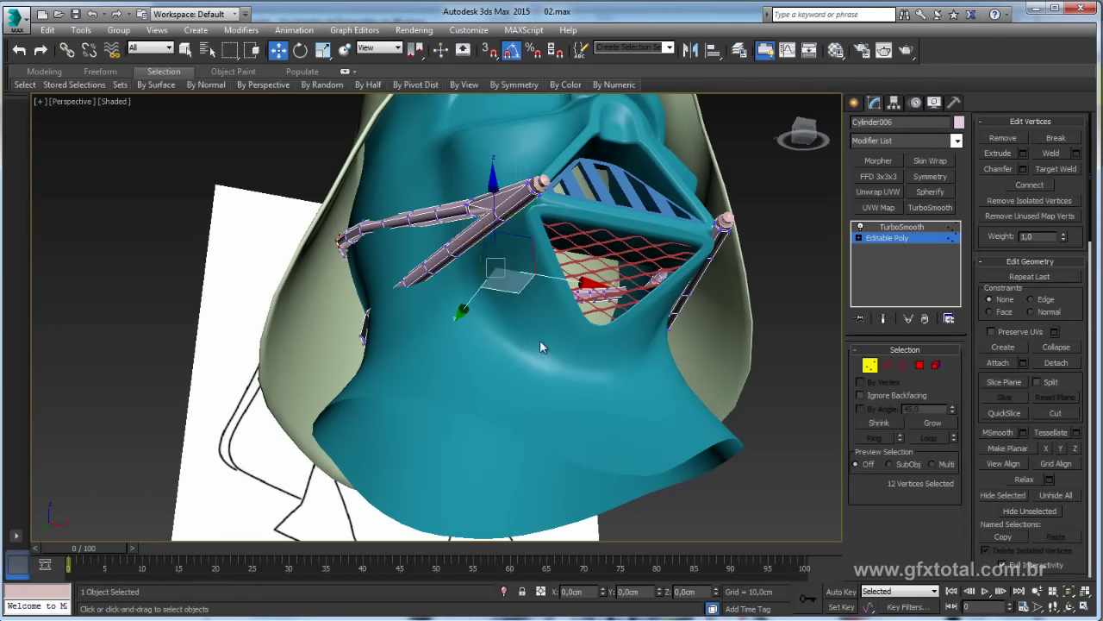
mouse_move(539, 340)
middle_mouse_down("alt")
mouse_move(450, 307)
mouse_move(446, 327)
mouse_move(505, 355)
mouse_move(517, 395)
middle_mouse_up("alt")
middle_click_drag(442, 379, 486, 360, "alt")
left_click_drag(485, 360, 459, 309)
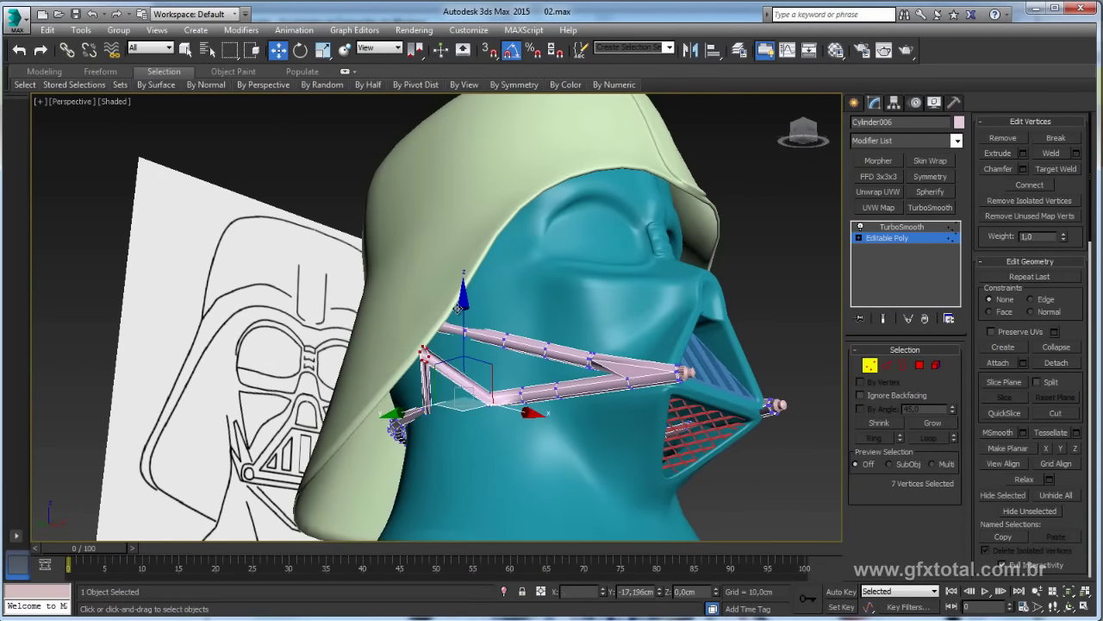
middle_click_drag(508, 335, 524, 285, "alt")
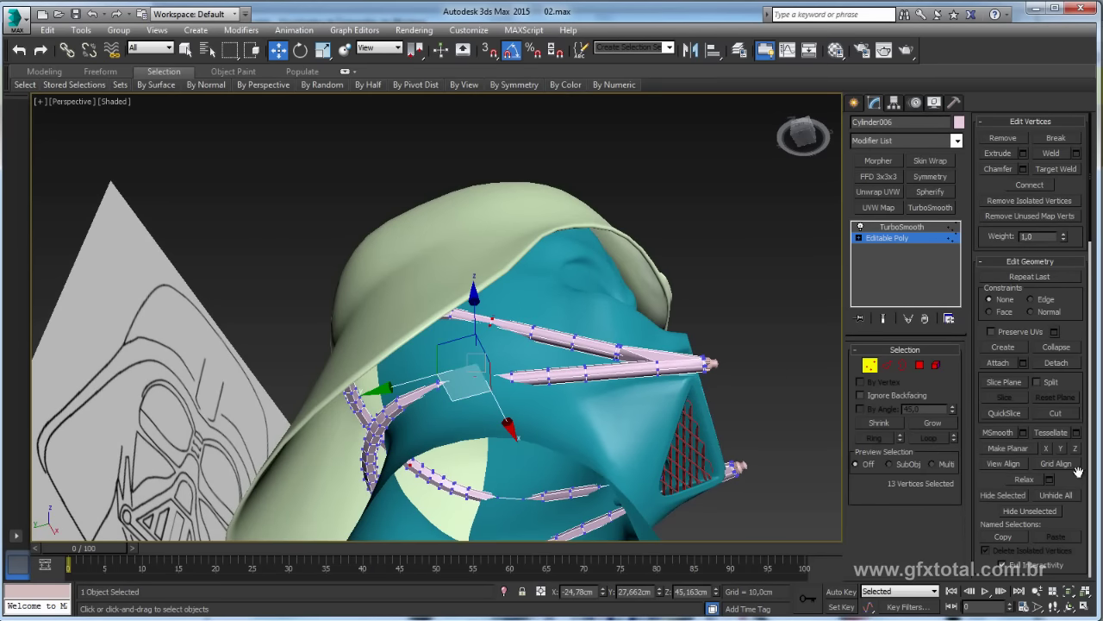
Enable Use Soft Selection with 22 cm falloff and drop one vertex under the chin
left_click_drag(1077, 472, 1053, 268)
left_click(988, 199)
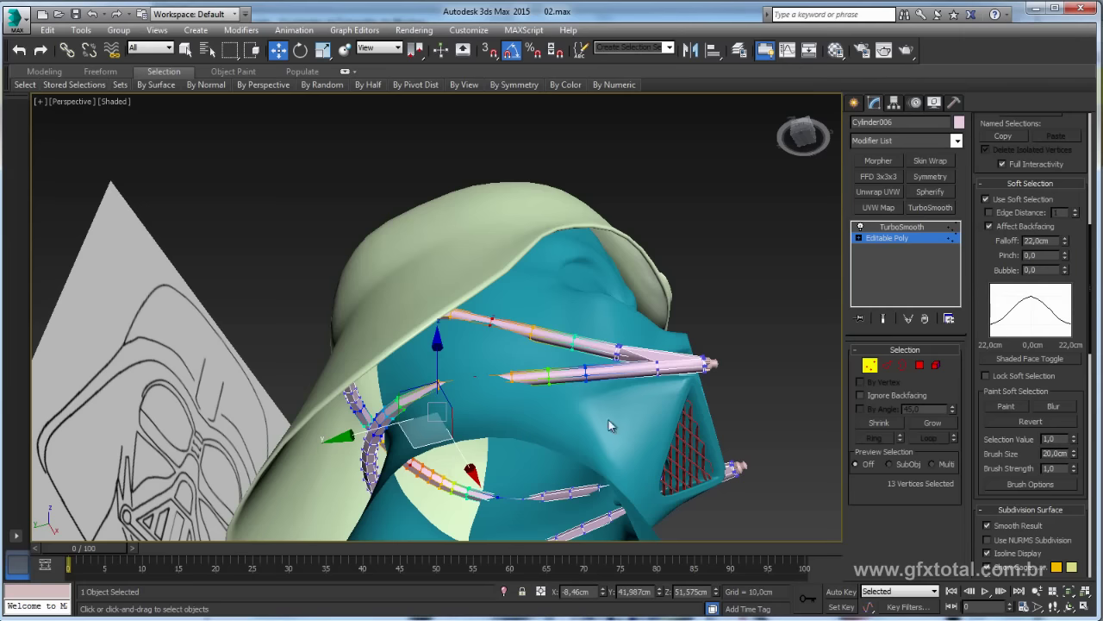
middle_click_drag(609, 420, 418, 474, "alt")
left_click(418, 474, "alt")
middle_click_drag(549, 390, 510, 354, "alt")
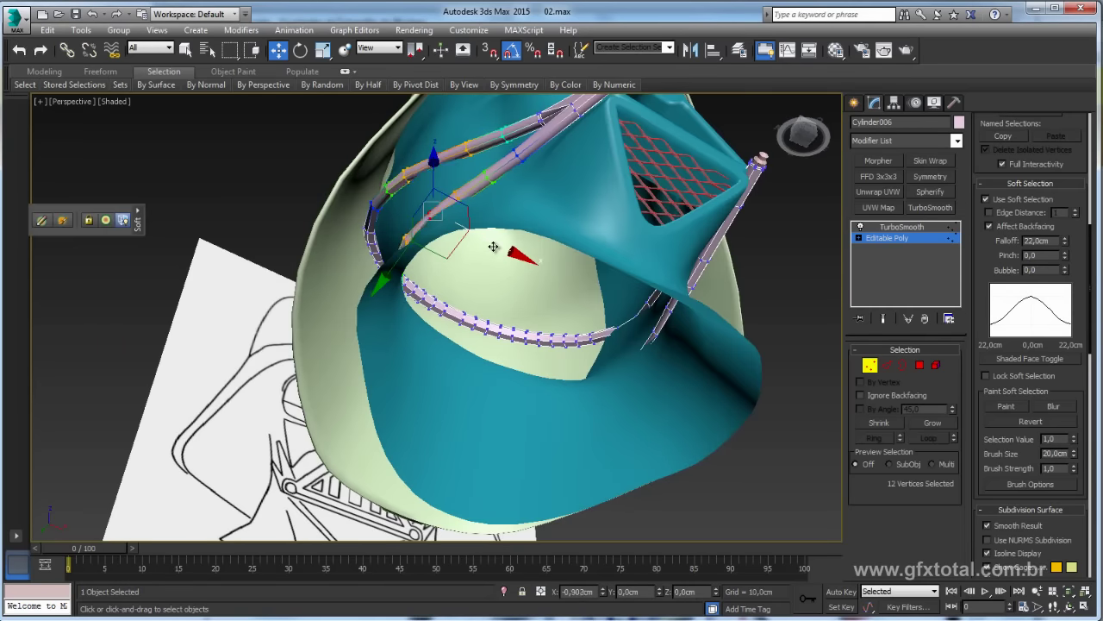
middle_click_drag(487, 244, 604, 259, "alt")
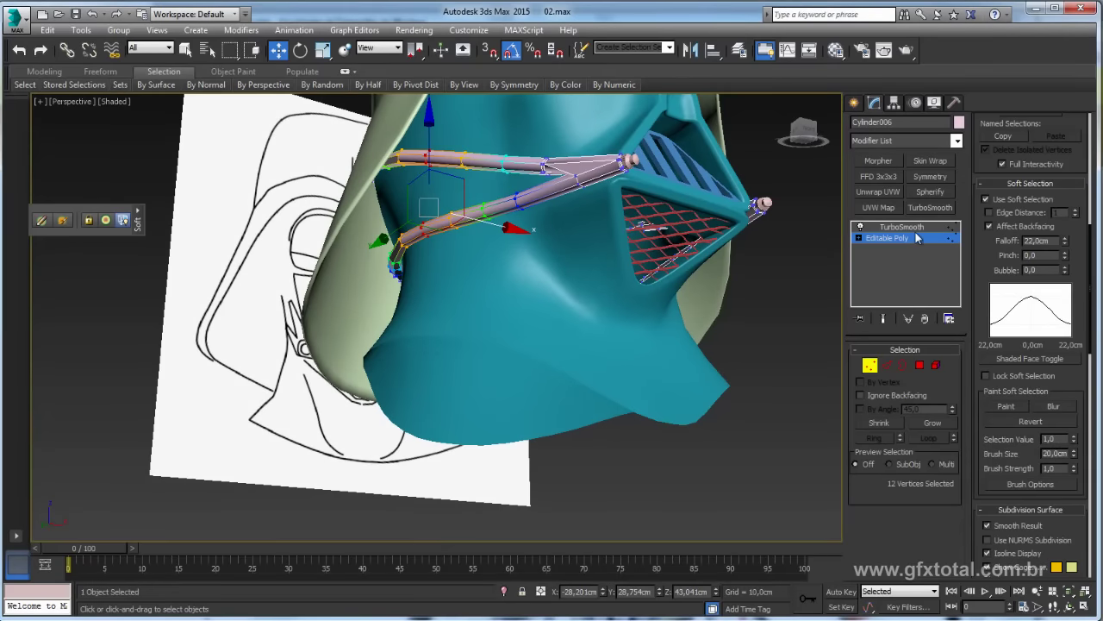
Return to the TurboSmooth result and select all the helmet objects
left_click(900, 227)
mouse_move(739, 248)
middle_mouse_down("alt")
mouse_move(491, 347)
mouse_move(638, 368)
mouse_move(608, 345)
mouse_move(517, 389)
mouse_move(343, 335)
mouse_move(269, 241)
middle_mouse_up("alt")
left_click(491, 348, "alt")
scroll(608, 345, "down", 5)
key("ctrl+a")
Frame the selected helmet objects and set their object colour to black
key("z")
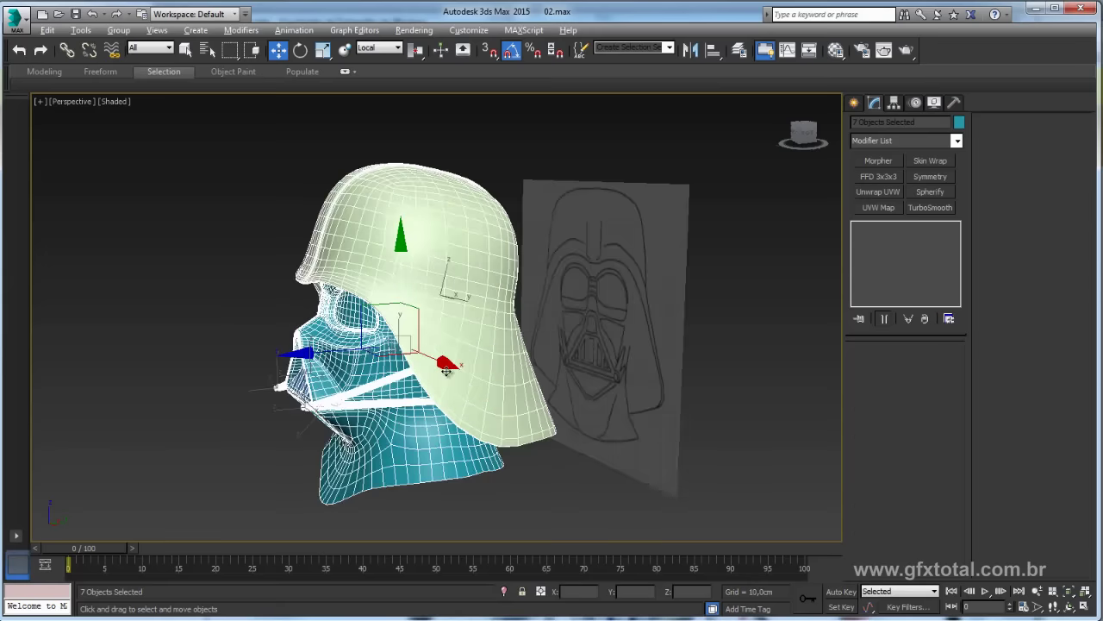
left_click(958, 123)
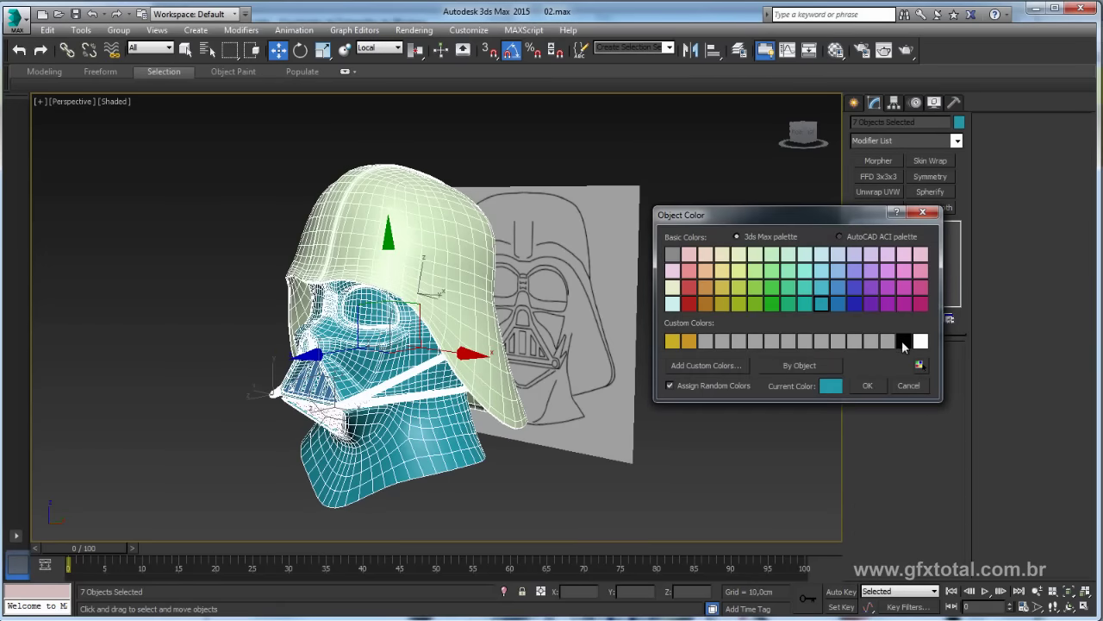
left_click(867, 385)
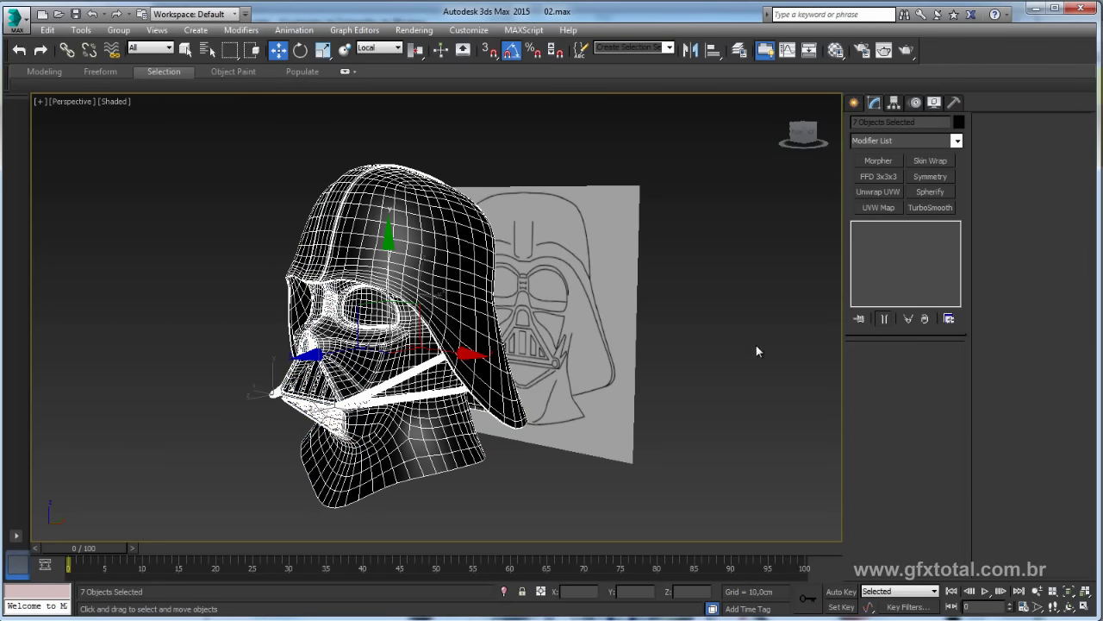
left_click(756, 345)
Orbit around the black helmet, select the inner mask, and view it from the side
scroll(487, 364, "up", 3)
mouse_move(487, 363)
middle_mouse_down("alt")
mouse_move(535, 339)
mouse_move(439, 354)
mouse_move(513, 353)
mouse_move(561, 327)
mouse_move(454, 380)
mouse_move(405, 381)
middle_mouse_up("alt")
scroll(338, 347, "up", 2)
left_click(362, 340)
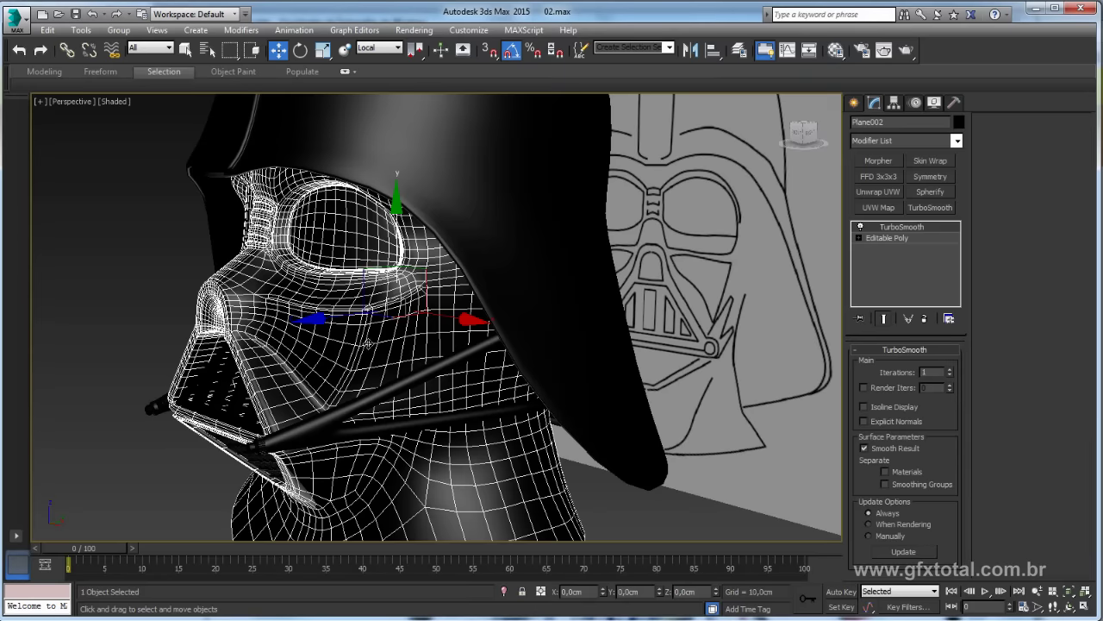
scroll(366, 345, "up", 2)
scroll(371, 385, "up", 2)
mouse_move(371, 384)
middle_mouse_down("alt")
mouse_move(357, 423)
mouse_move(362, 405)
middle_mouse_up("alt")
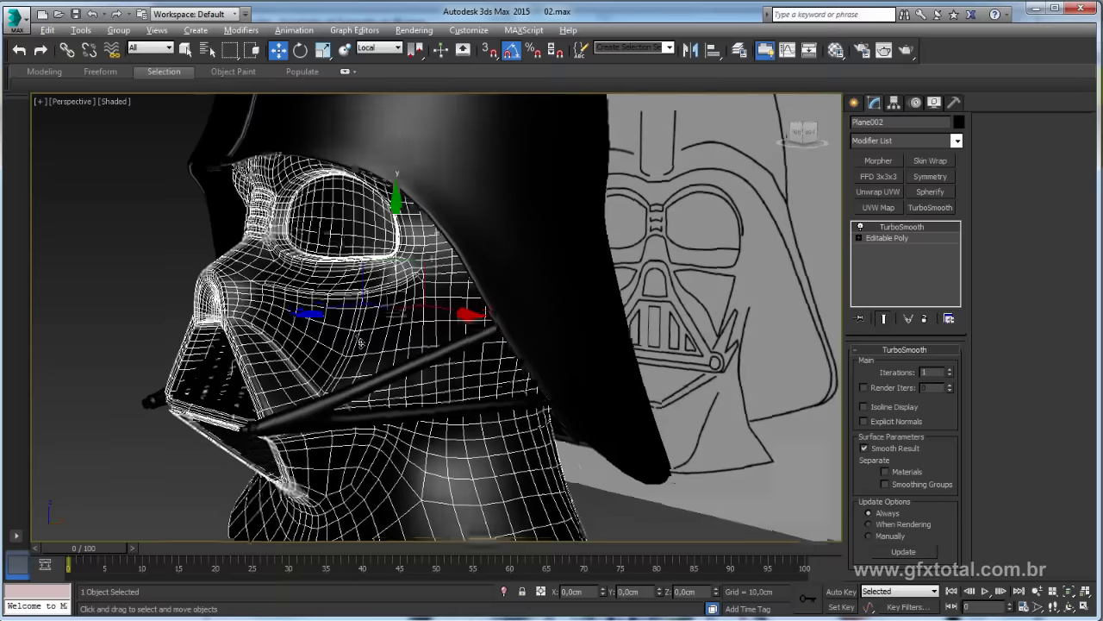
scroll(362, 405, "down", 3)
scroll(185, 233, "down", 1)
Select the two round tube ends at the mouth and give them a grey object colour
left_click(284, 369)
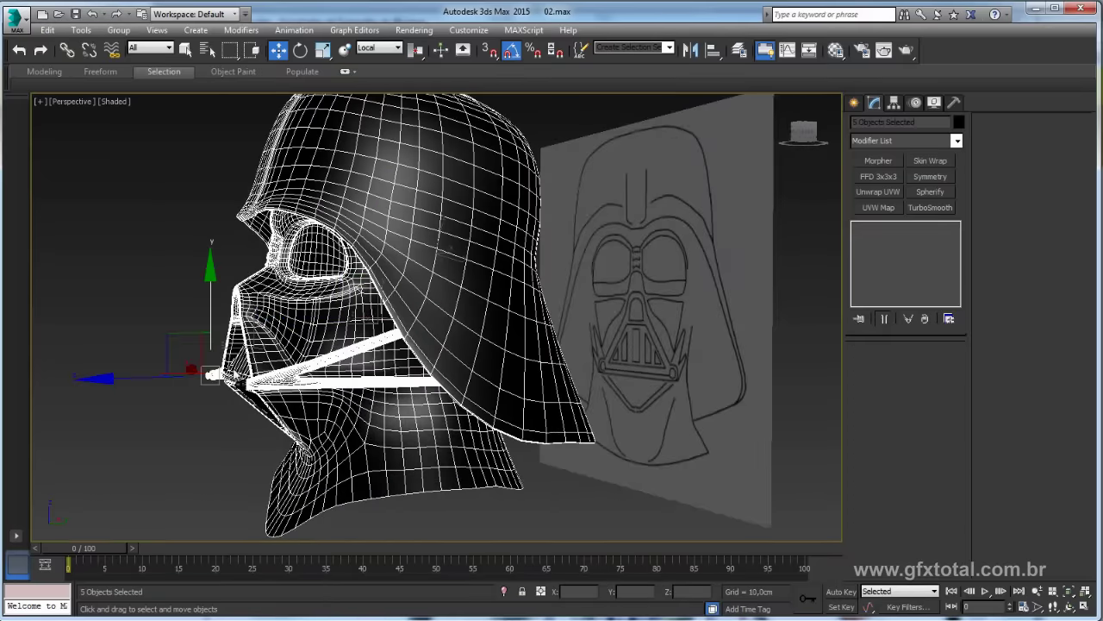
left_click(168, 308)
middle_click_drag(168, 307, 383, 312, "alt")
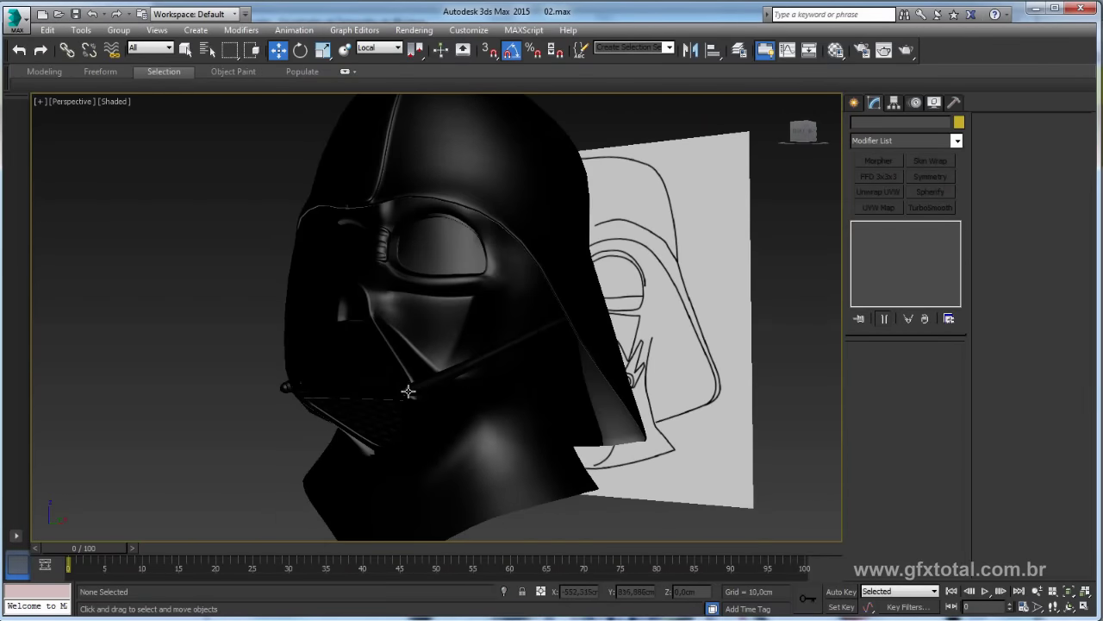
scroll(408, 391, "up", 2)
left_click(370, 387)
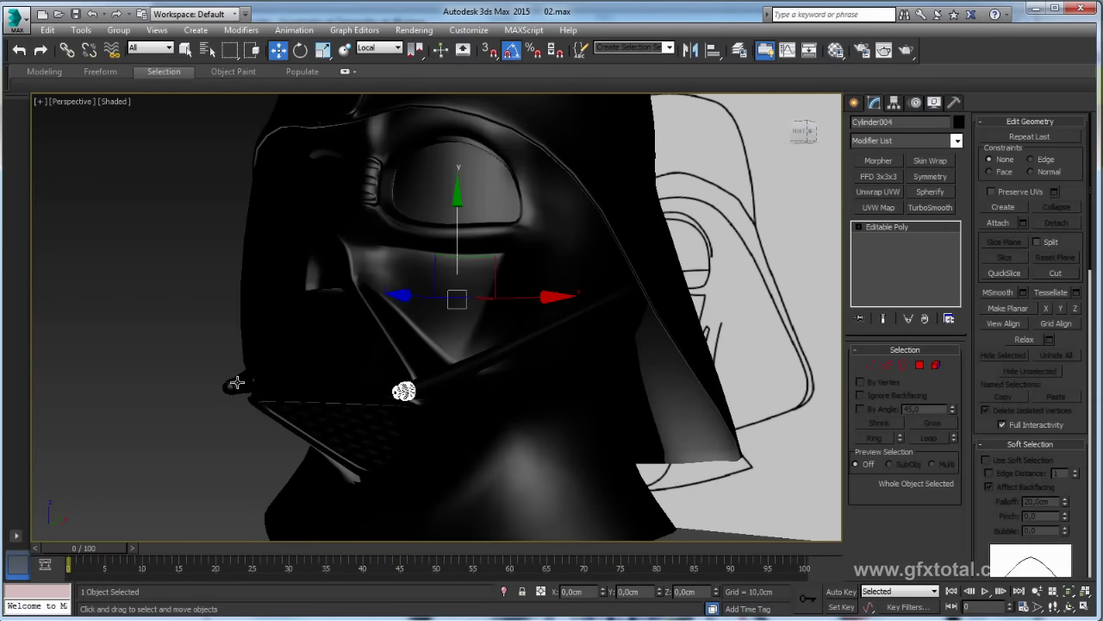
left_click(959, 122)
left_click(827, 362)
left_click(872, 386)
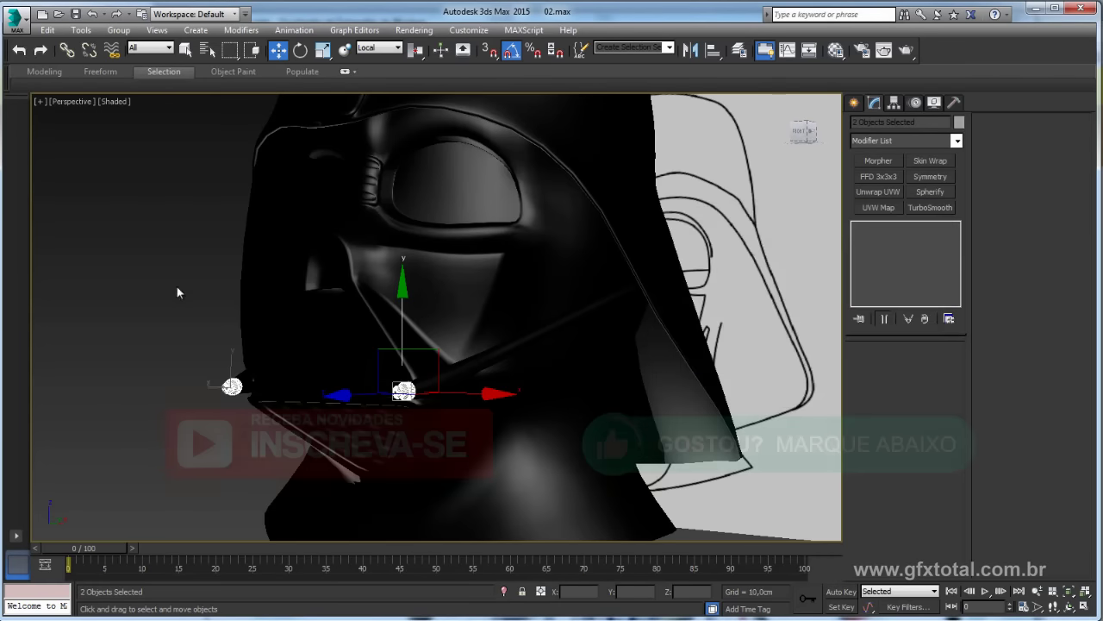
Deselect everything and orbit to a recentred three-quarter view of the helmet
left_click(176, 293)
scroll(500, 278, "down", 3)
mouse_move(502, 271)
middle_mouse_down("alt")
mouse_move(574, 301)
mouse_move(528, 364)
mouse_move(646, 352)
mouse_move(523, 354)
middle_mouse_up("alt")
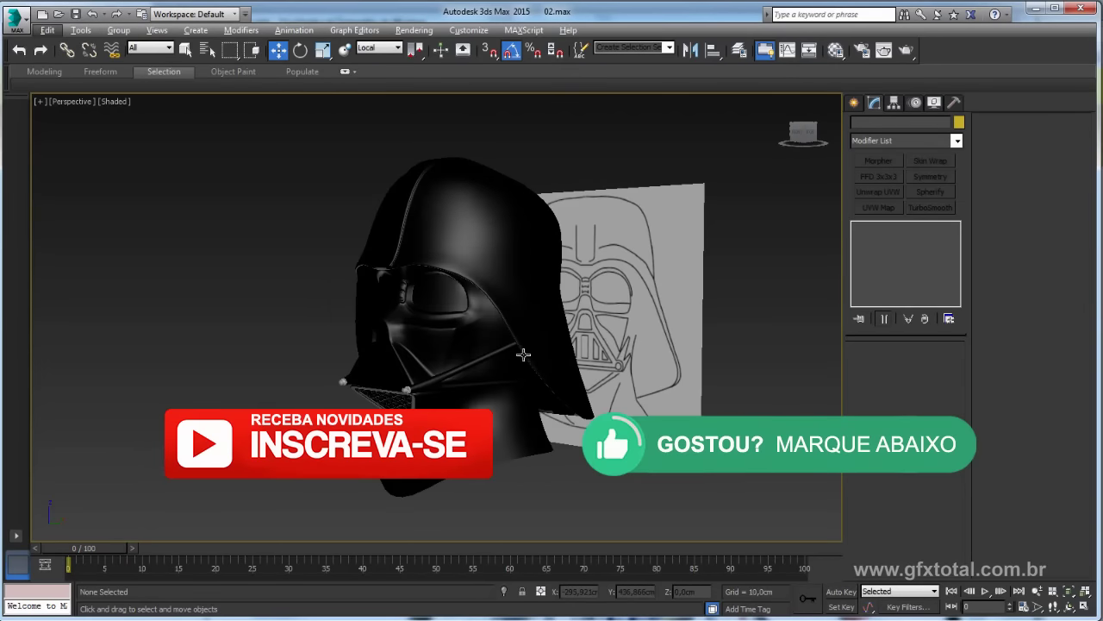
scroll(557, 354, "up", 2)
middle_click_drag(640, 389, 605, 397)
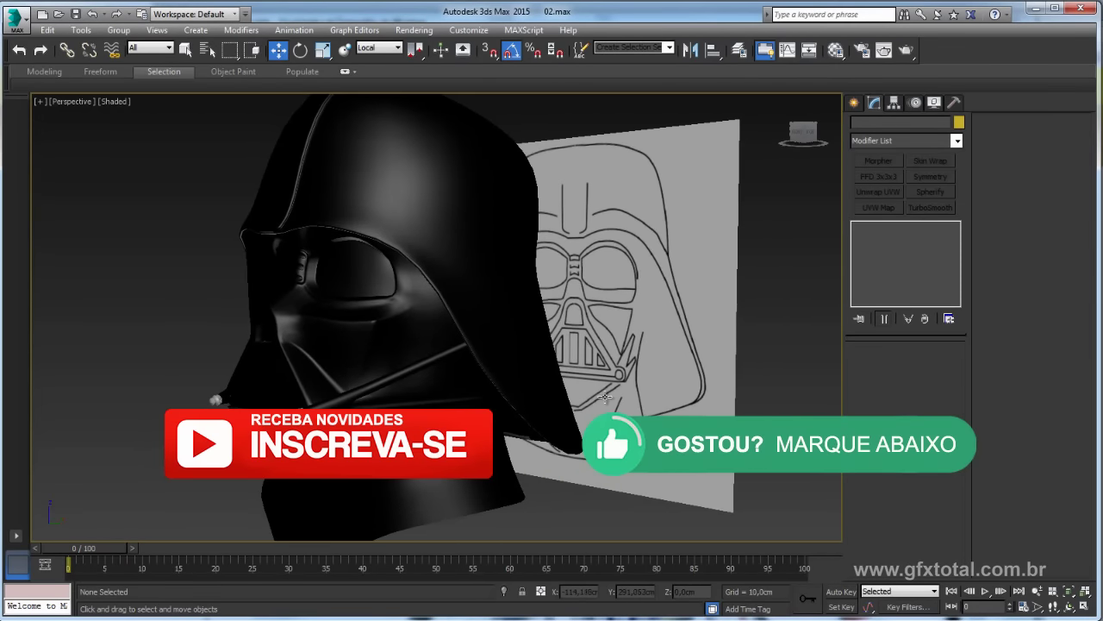